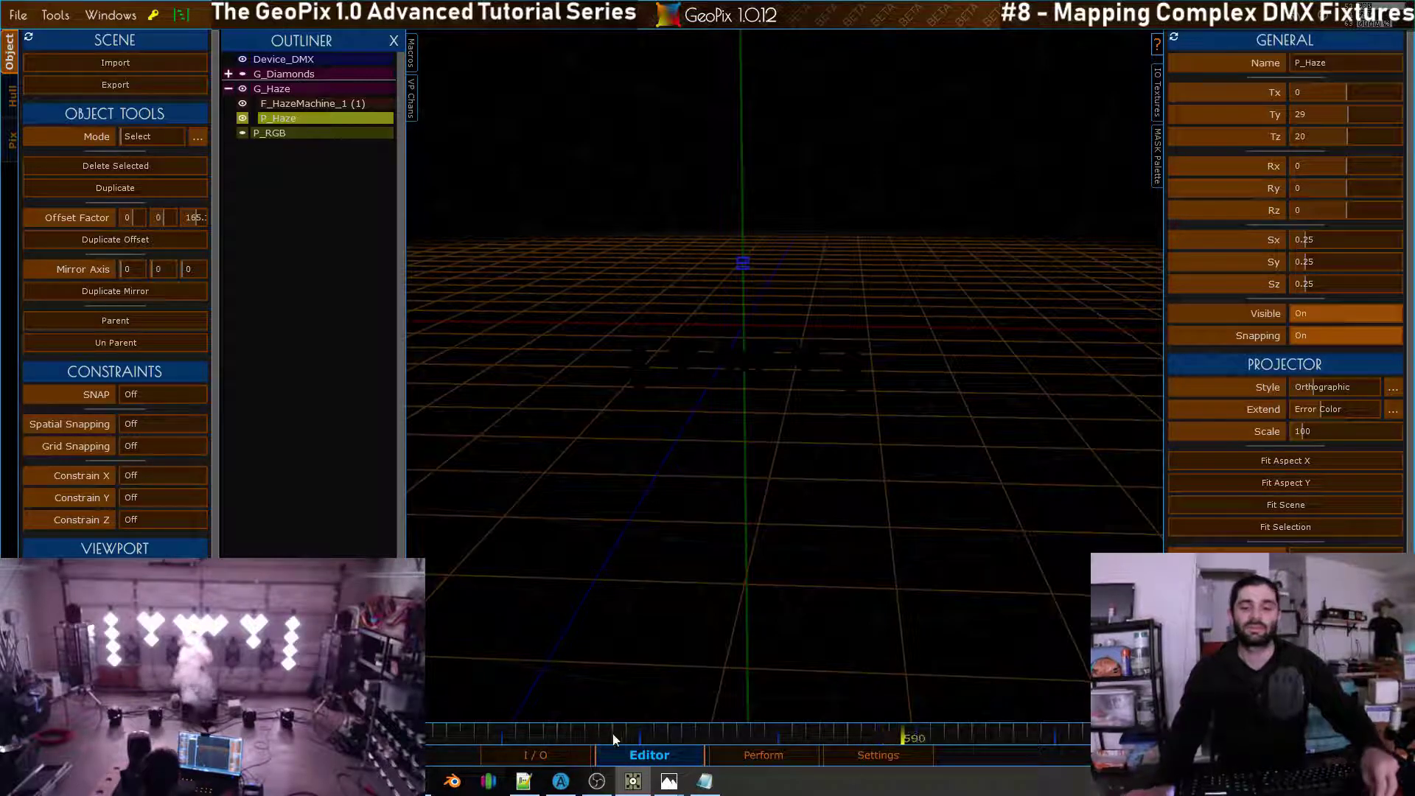
Step: Look over the haze setup in the I/O graph and the 3D scene, selecting the F_HazeMachine_1 fixture
left_click(576, 755)
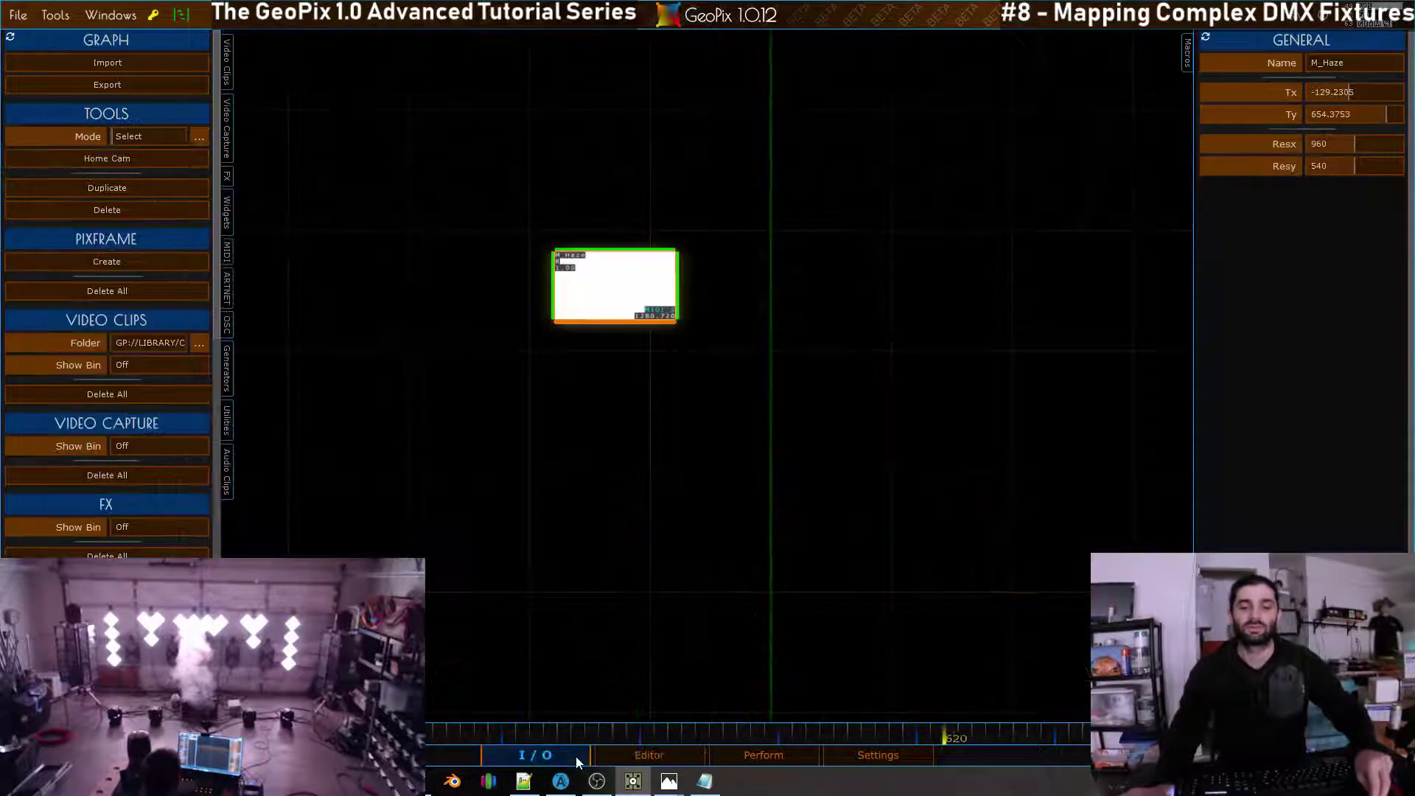
left_click(676, 755)
right_click_drag(701, 376, 905, 367, "alt")
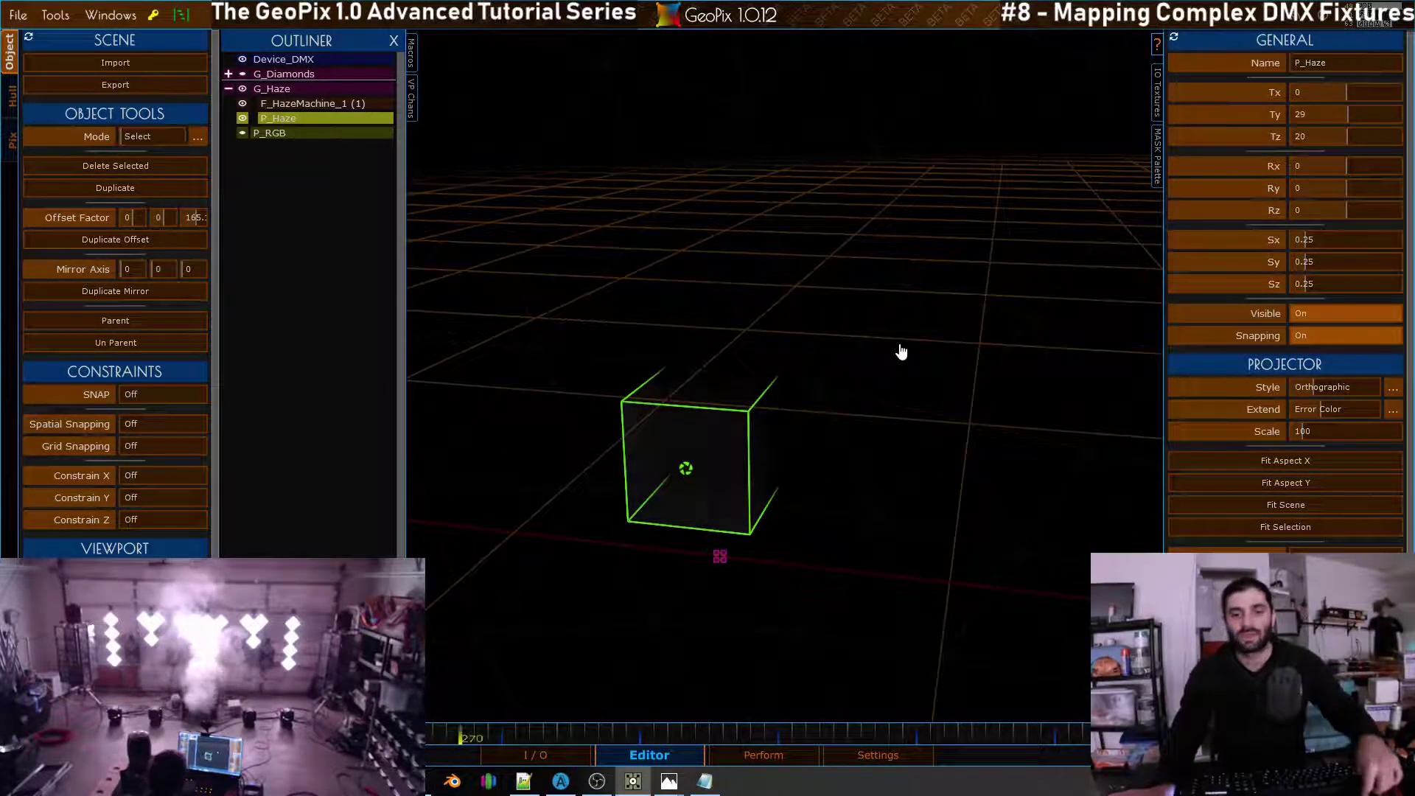
left_click(317, 103)
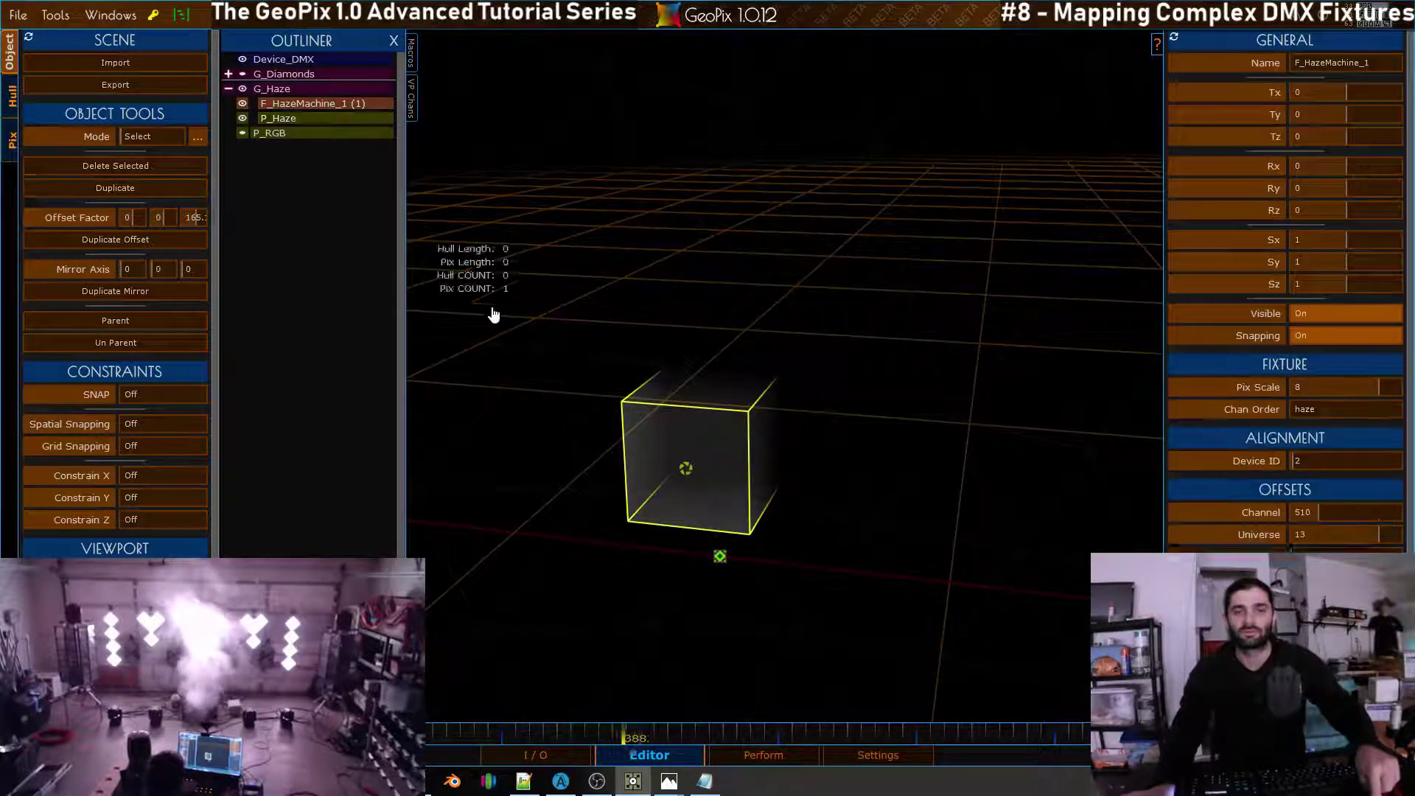
right_click_drag(743, 289, 845, 190, "alt")
left_click_drag(845, 190, 742, 221, "alt")
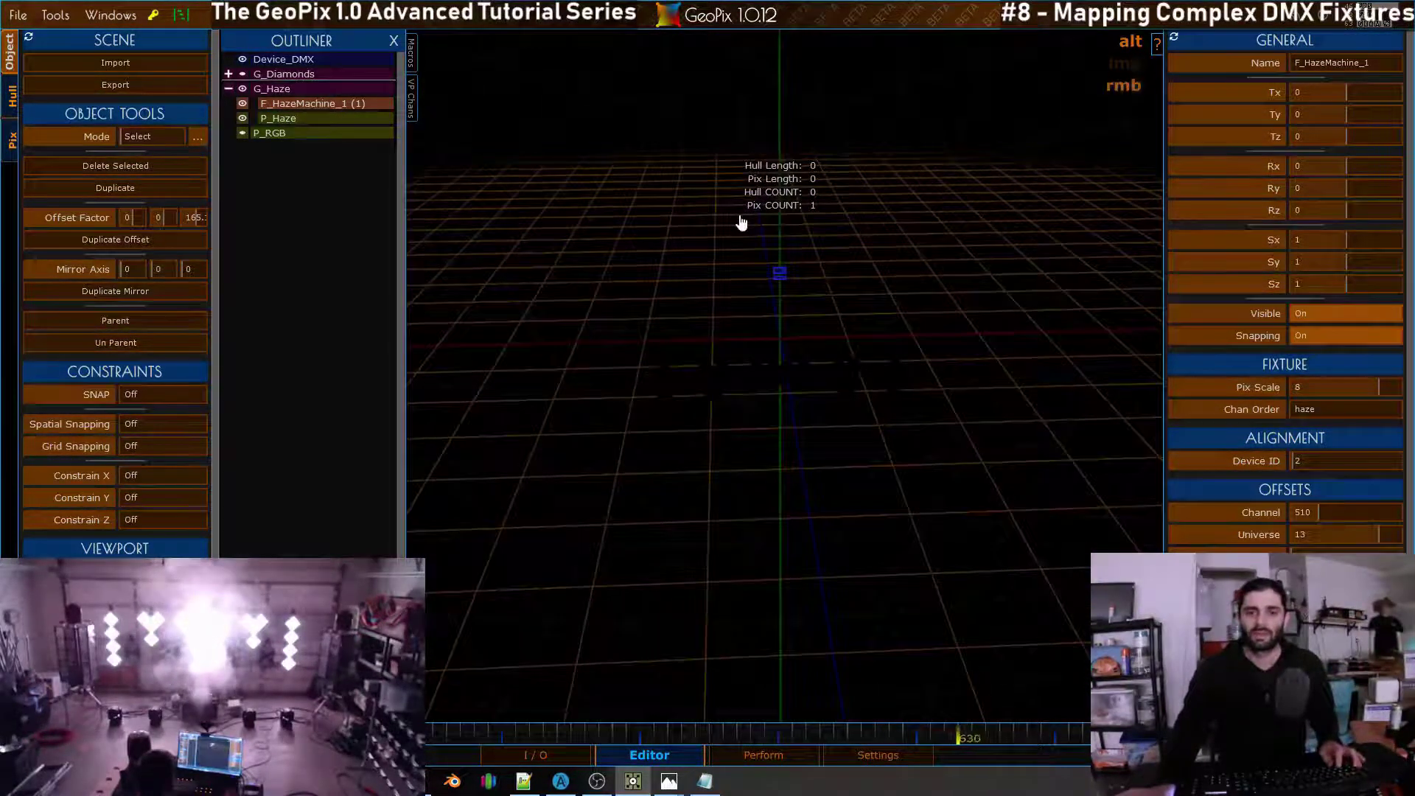
Step: Switch to the Bee_Eye.jpg photo, move it into full view and read the 10-channel DMX chart
key("alt+Tab")
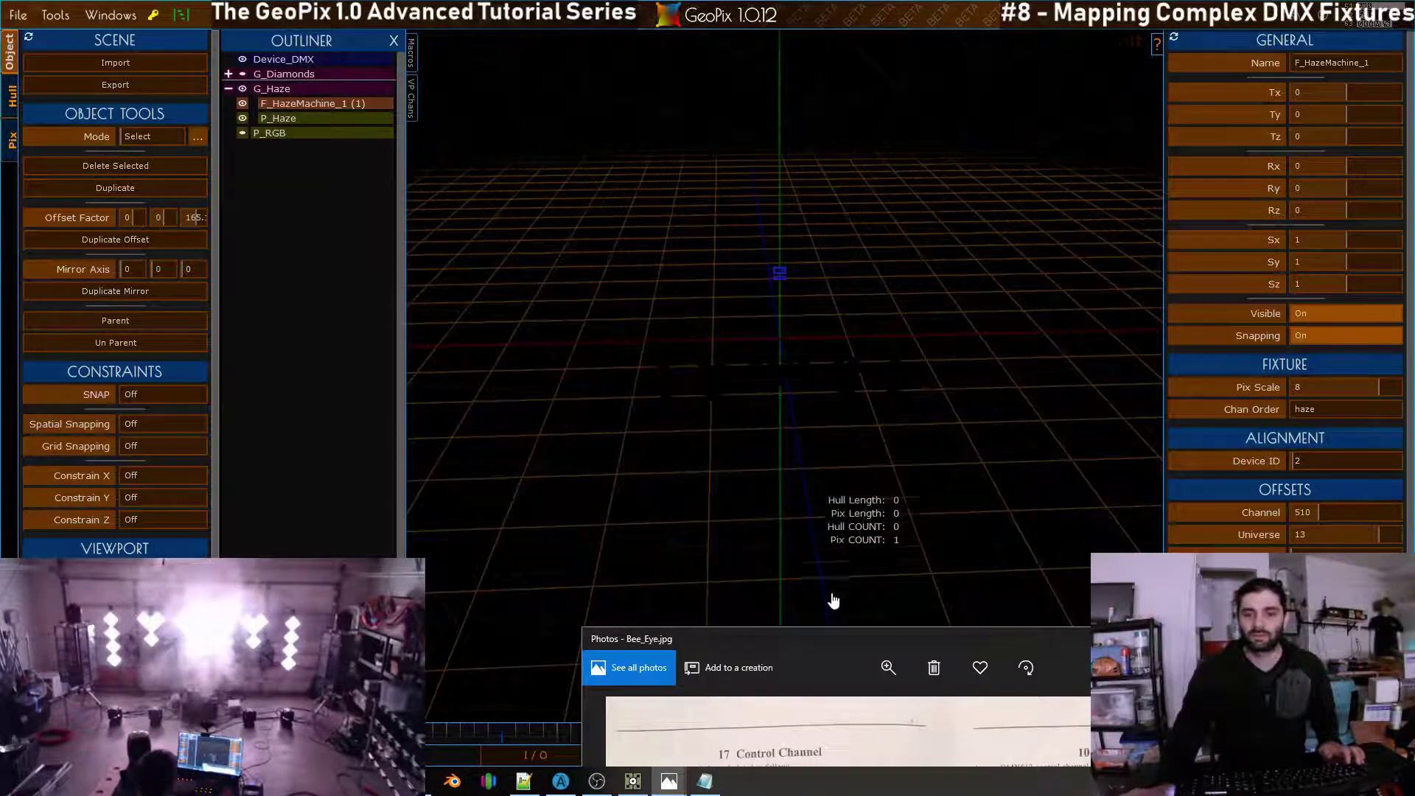
left_click_drag(844, 632, 780, 149)
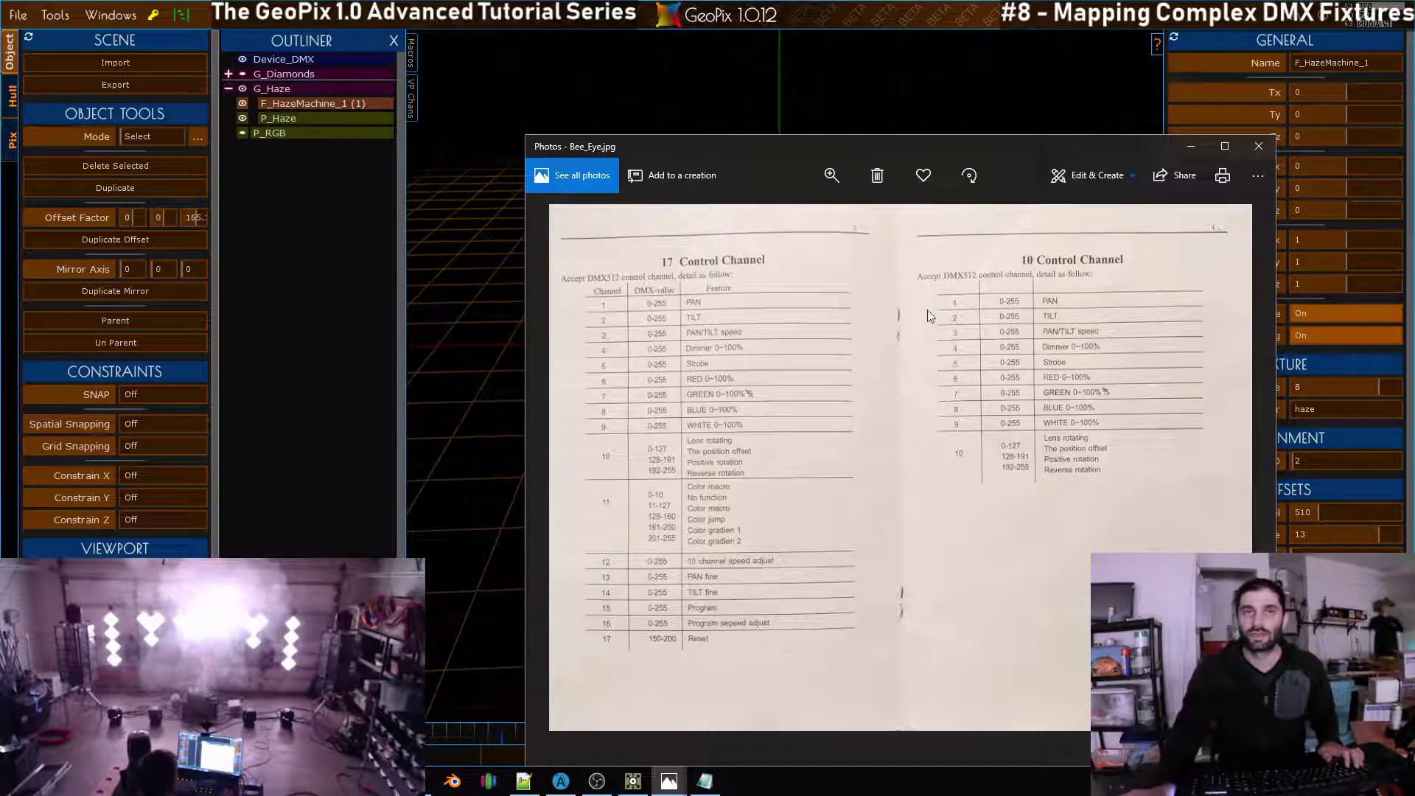
left_click_drag(855, 148, 746, 92)
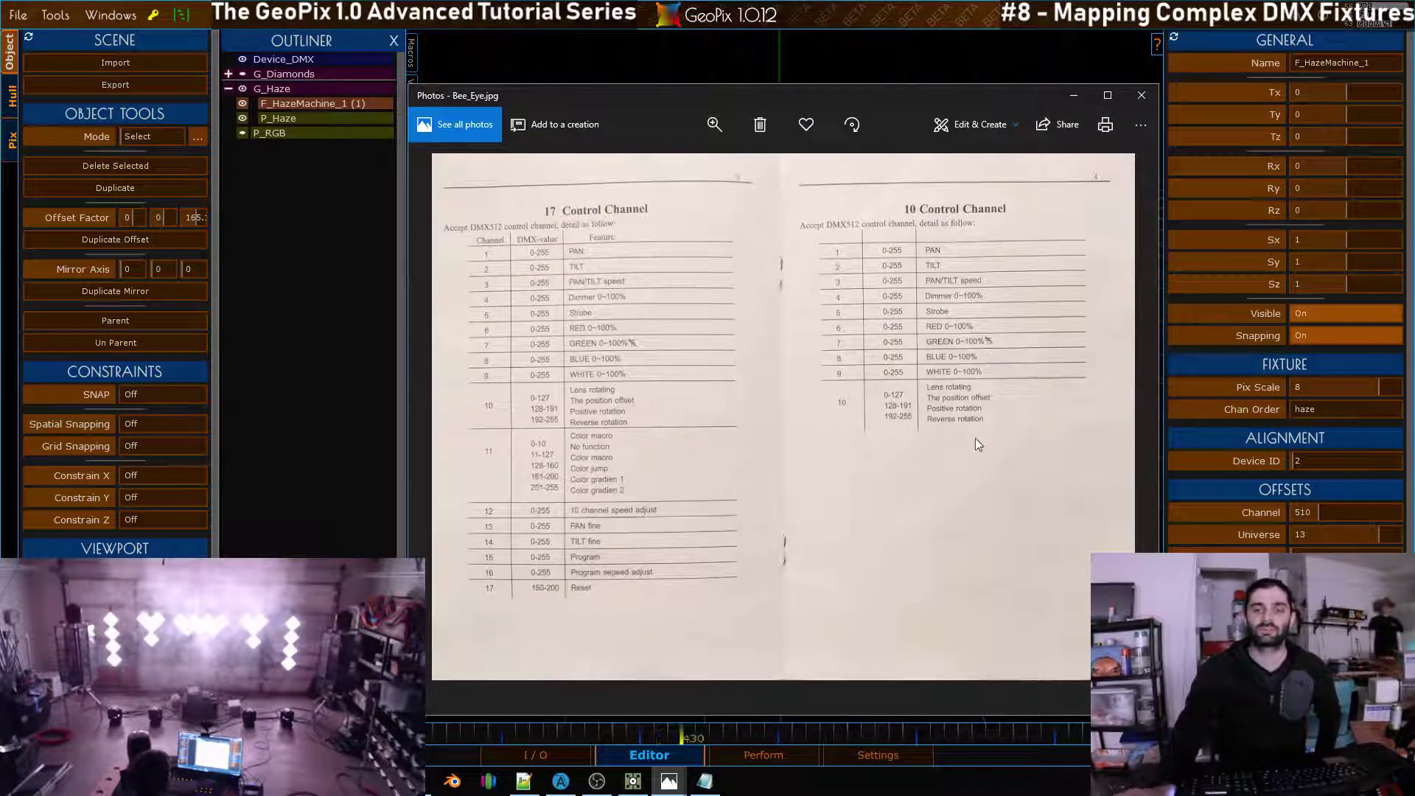
Step: Examine the Mini bee eye channel assignment in dmx_arrangement.txt, then minimize the notes and the chart photo
left_click(706, 787)
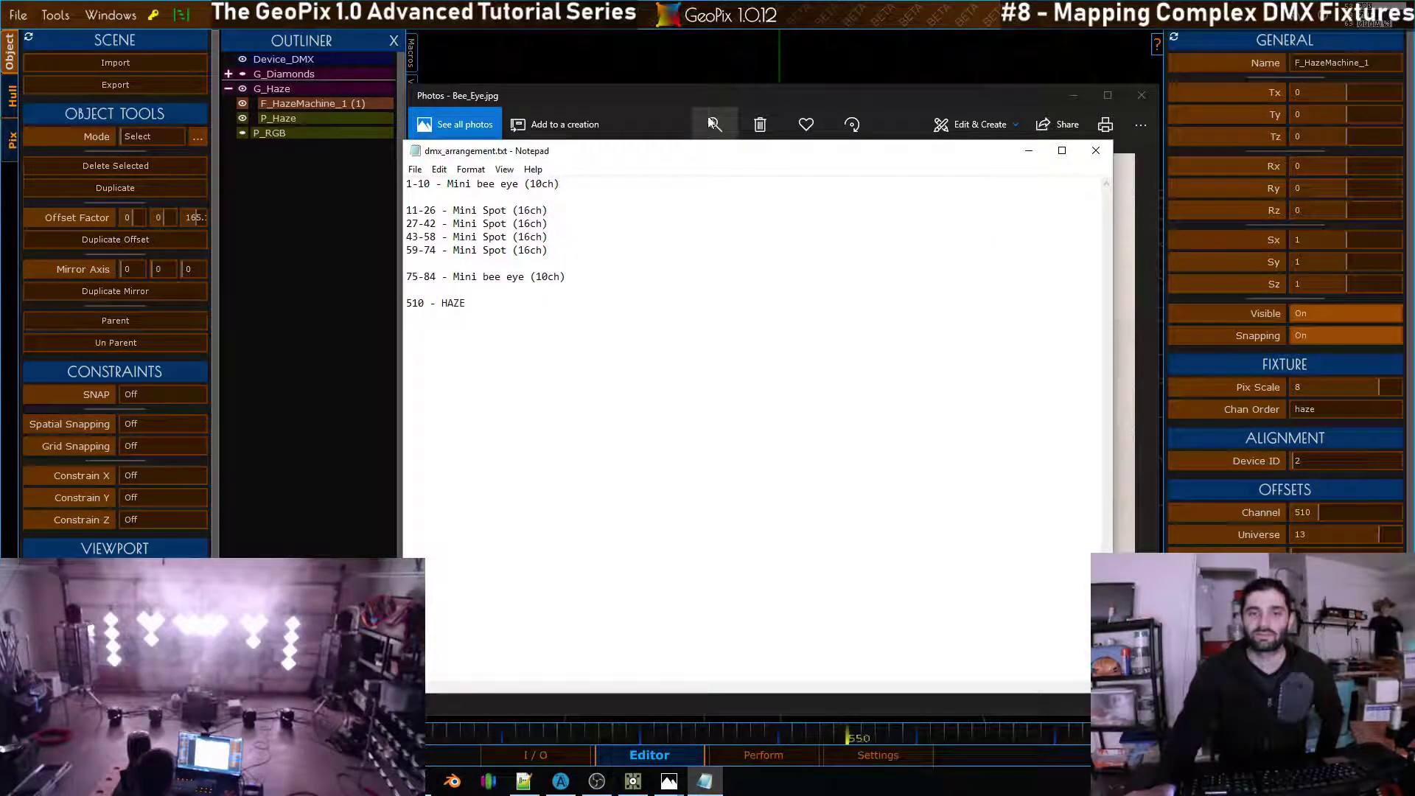
left_click_drag(611, 156, 417, 199)
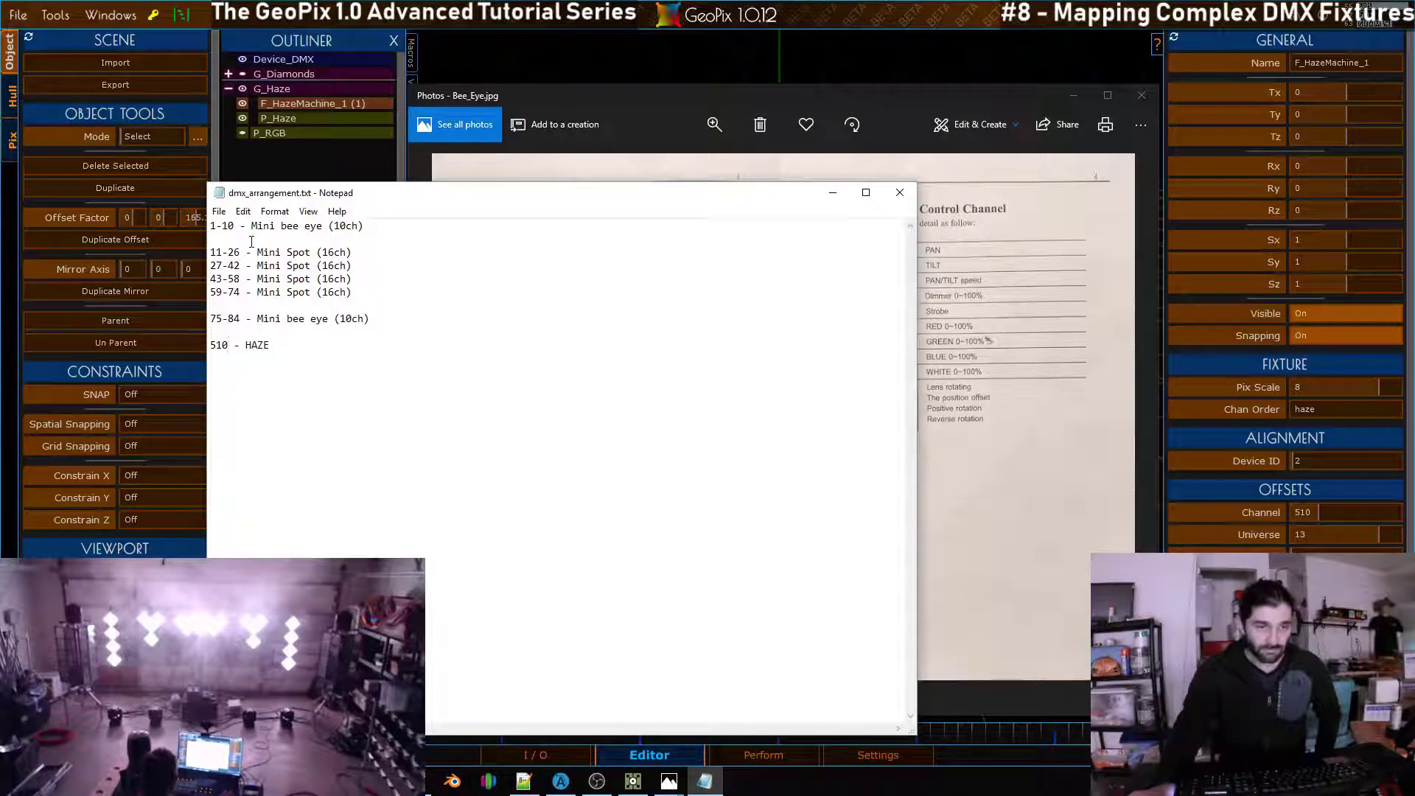
left_click_drag(297, 226, 222, 225)
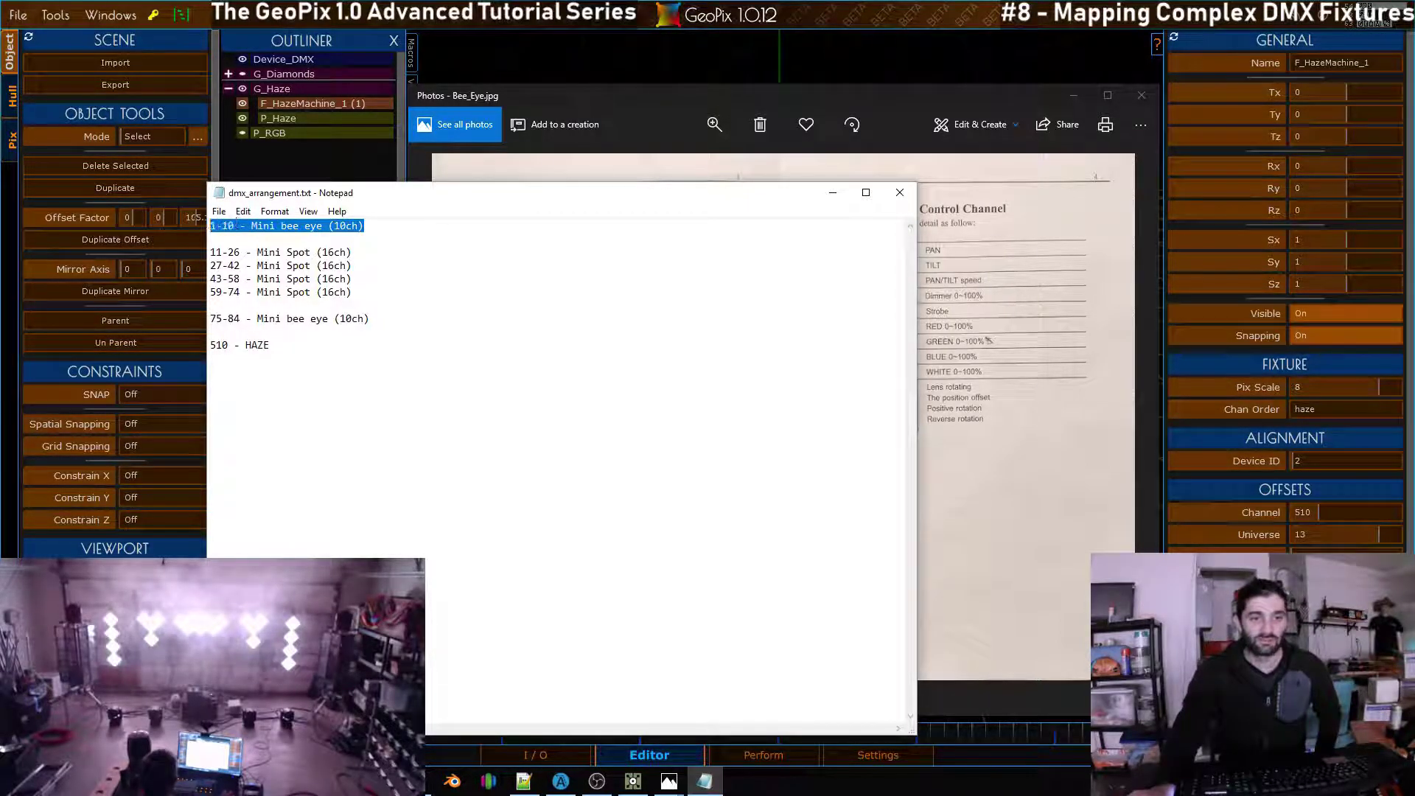
left_click_drag(387, 228, 236, 219)
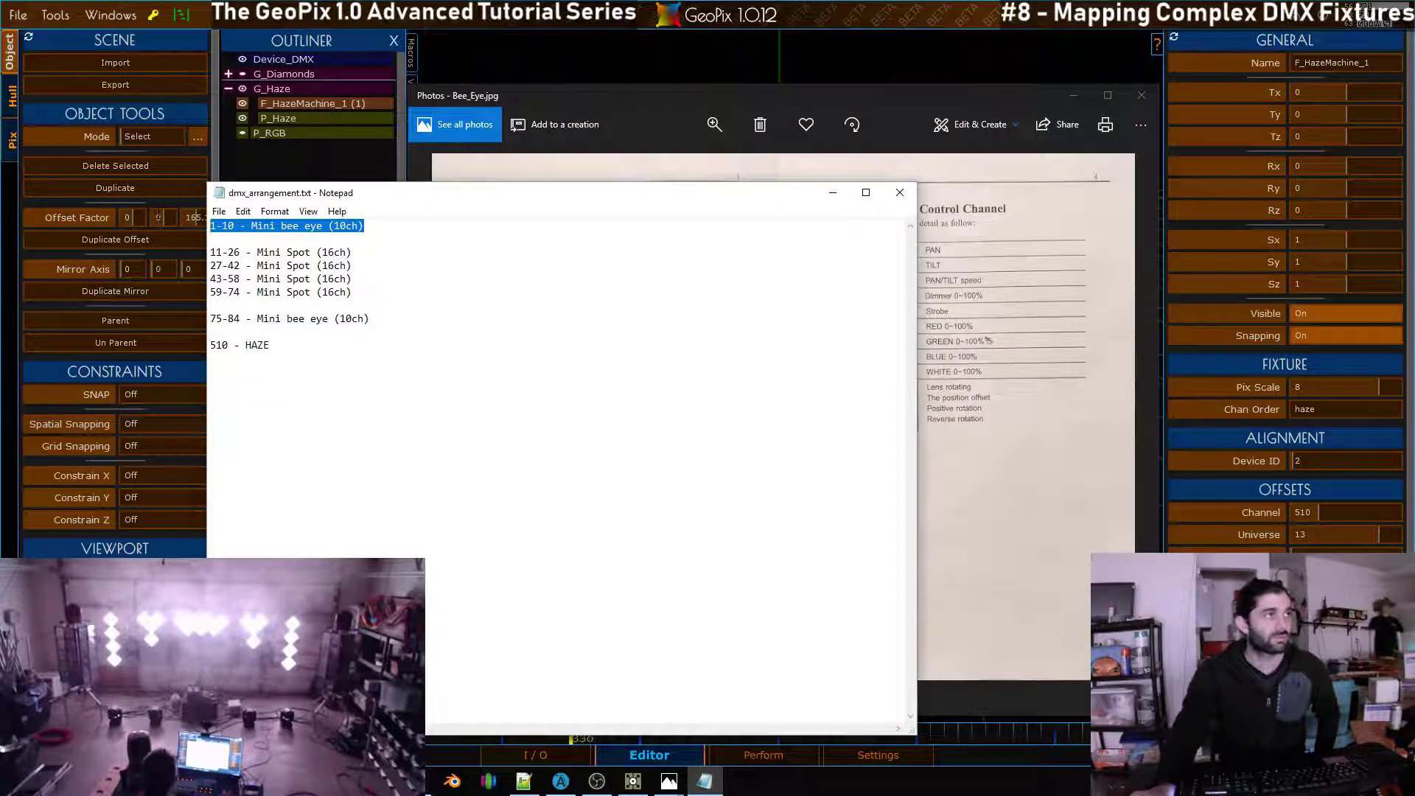
left_click_drag(320, 200, 316, 191)
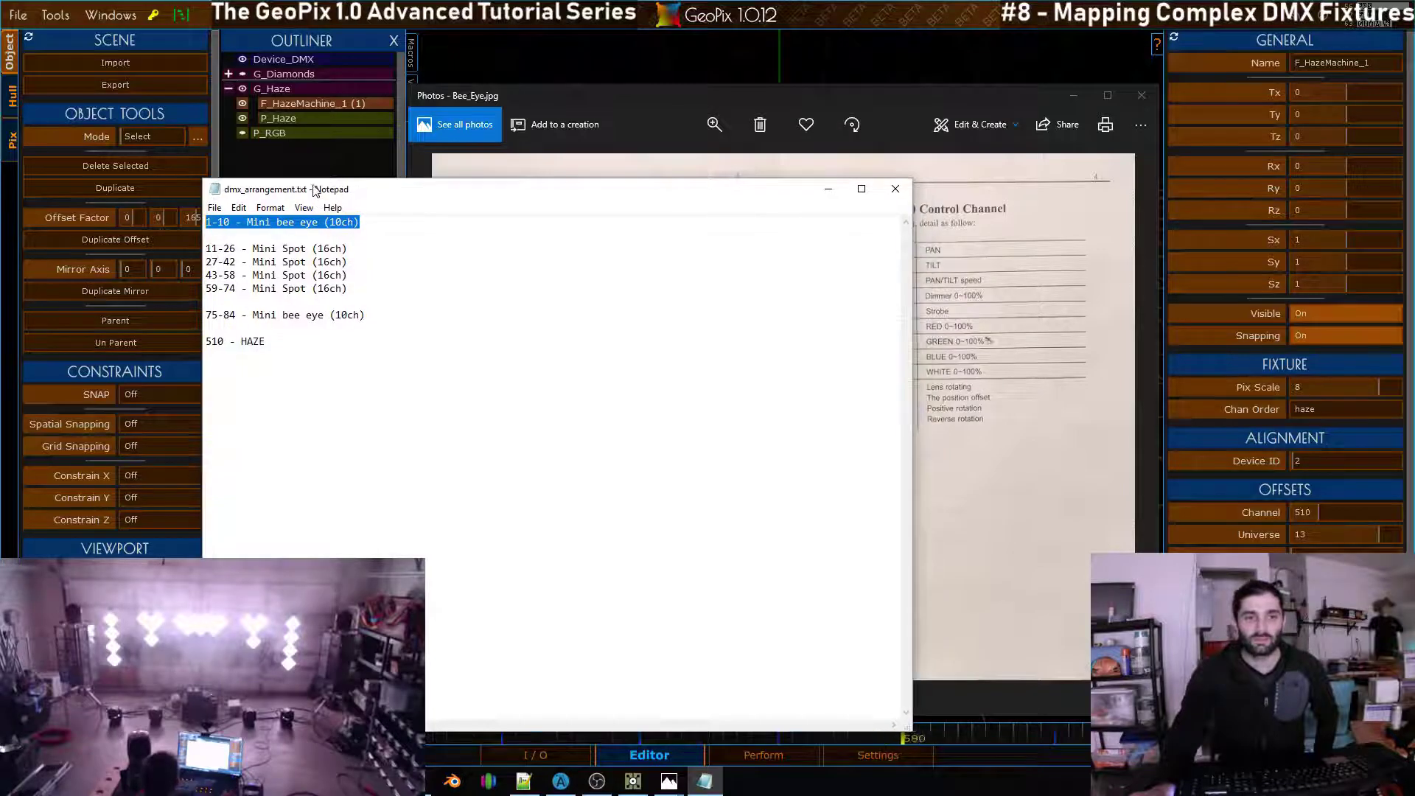
left_click_drag(431, 181, 458, 194)
left_click(846, 186)
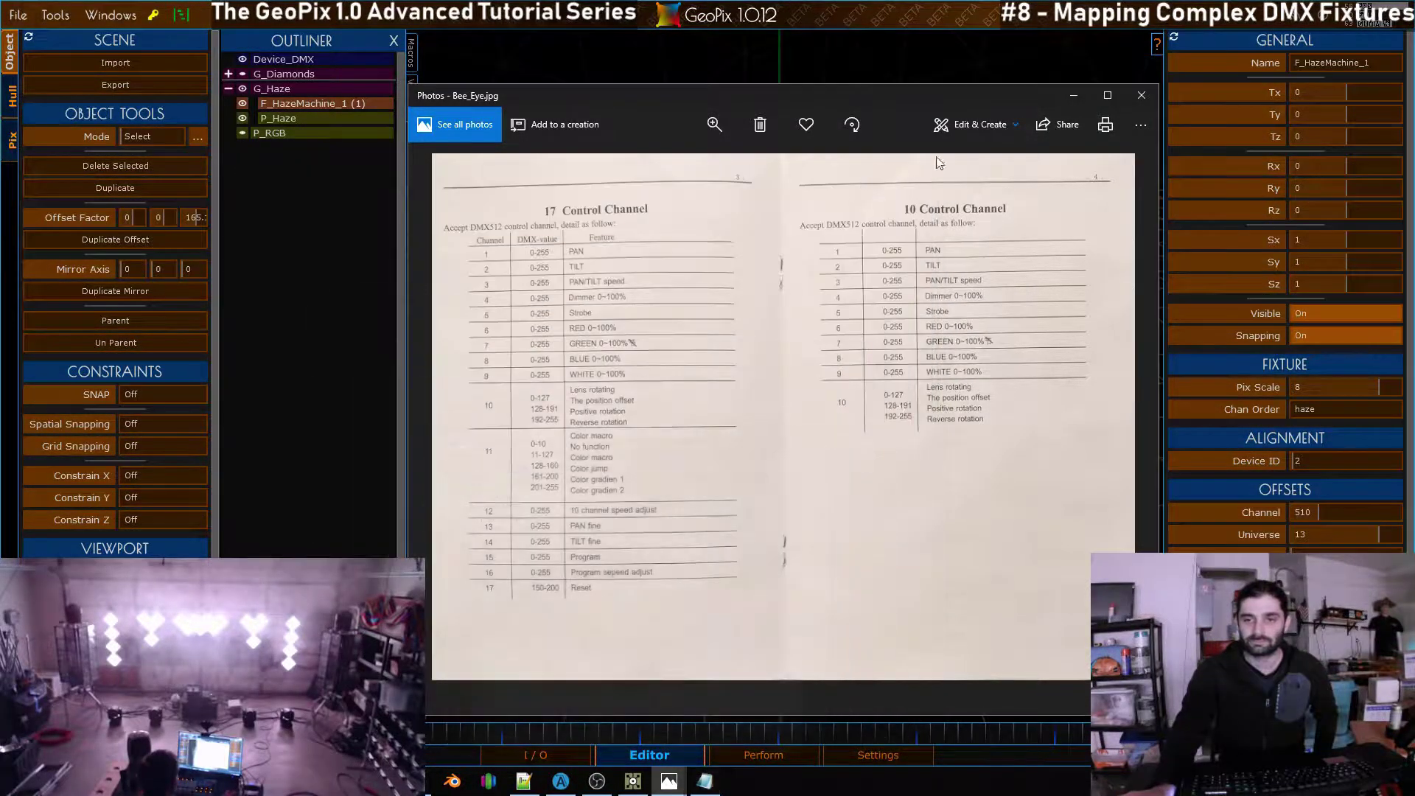
left_click(1073, 95)
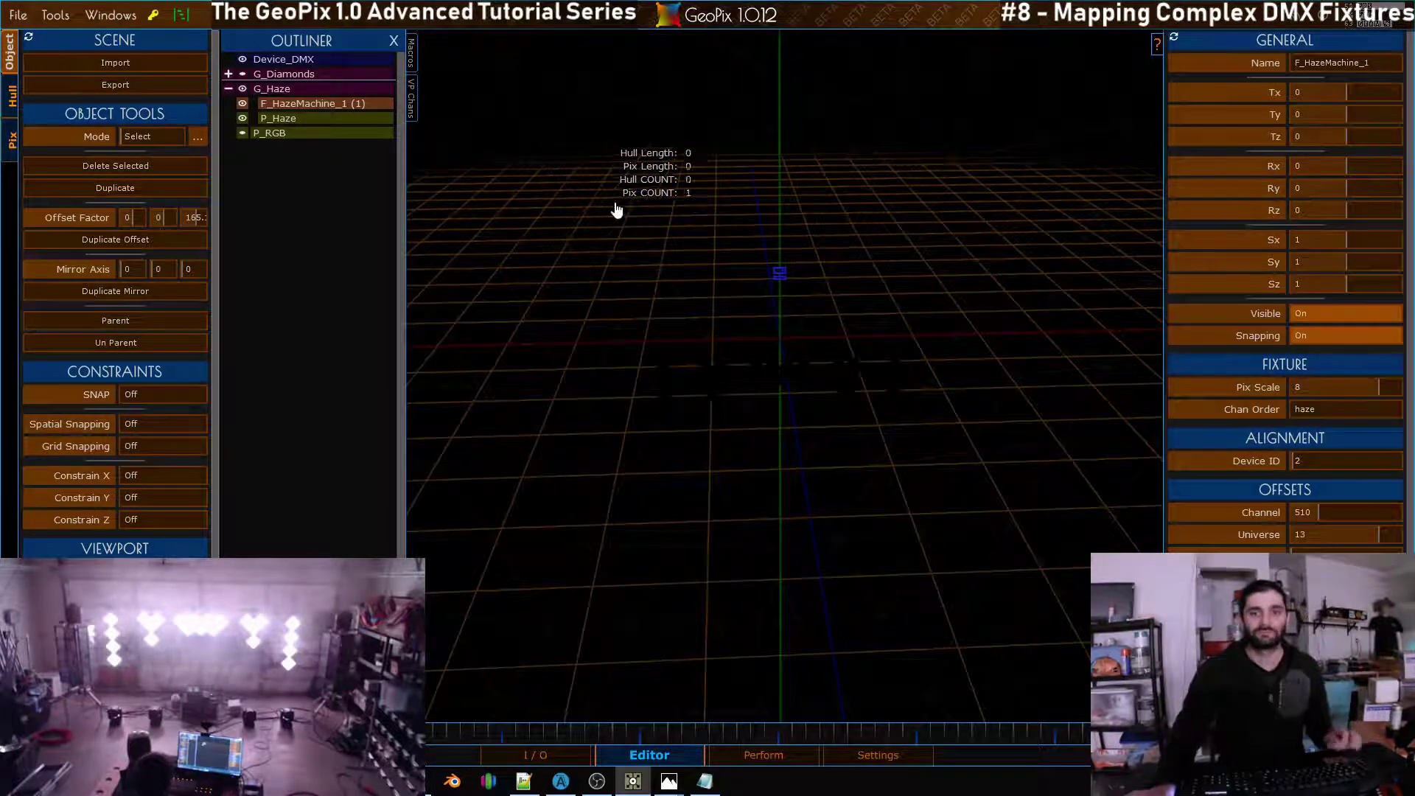
Step: Open the DMX Fixture Wizard in GeoPix
left_click_drag(823, 209, 774, 201, "alt")
right_click_drag(877, 143, 868, 191, "alt")
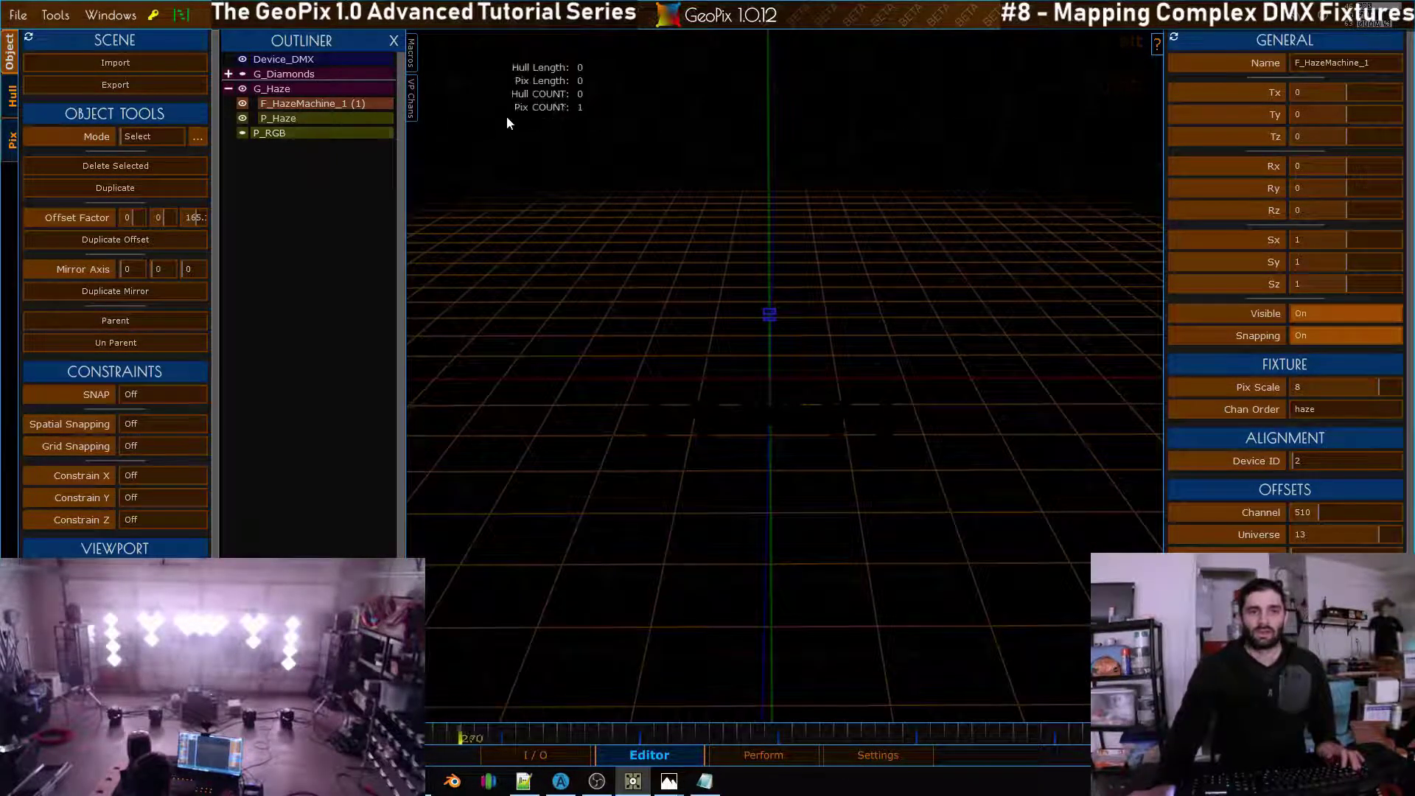
mouse_move(804, 284)
left_mouse_down("alt")
mouse_move(811, 273)
mouse_move(745, 259)
mouse_move(809, 262)
left_mouse_up("alt")
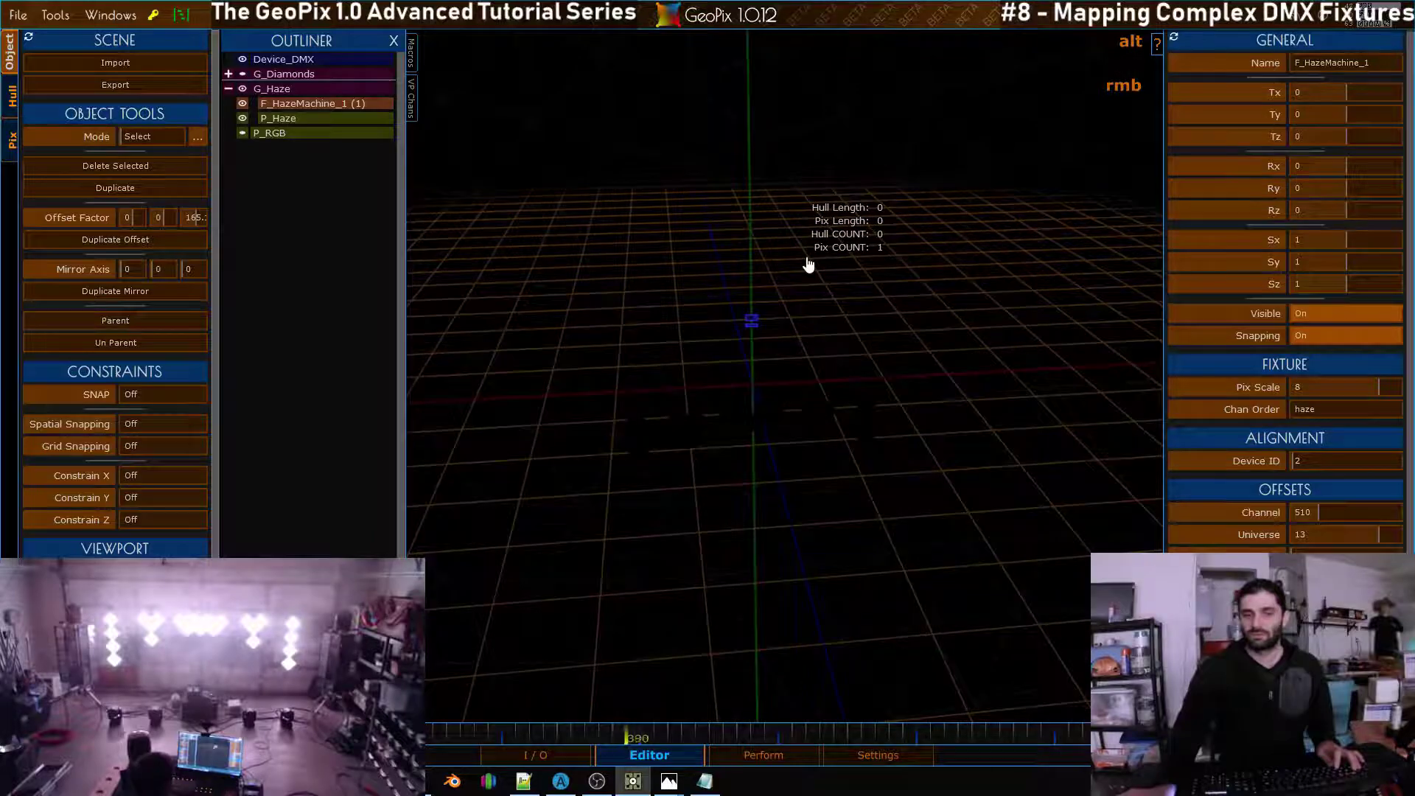
left_click(47, 16)
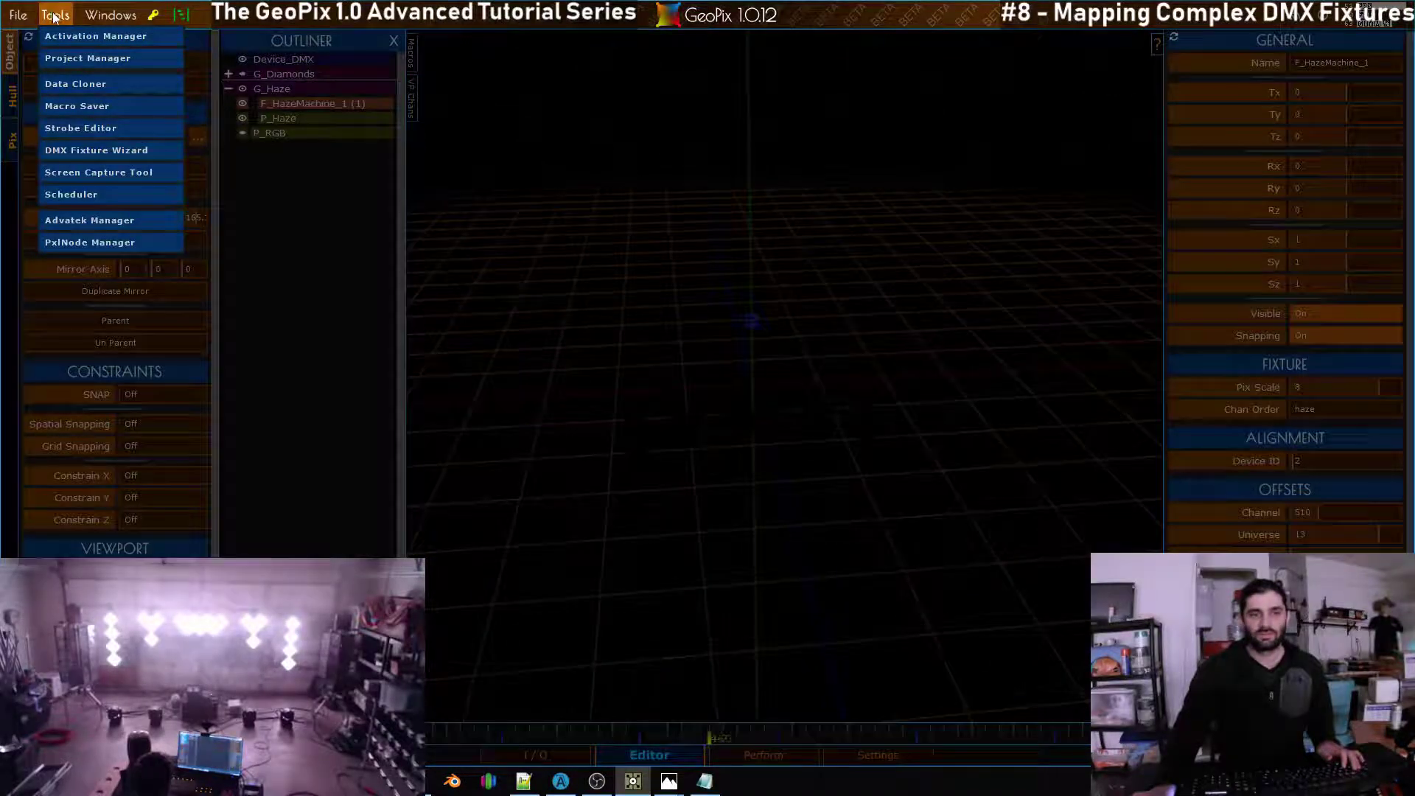
left_click(101, 150)
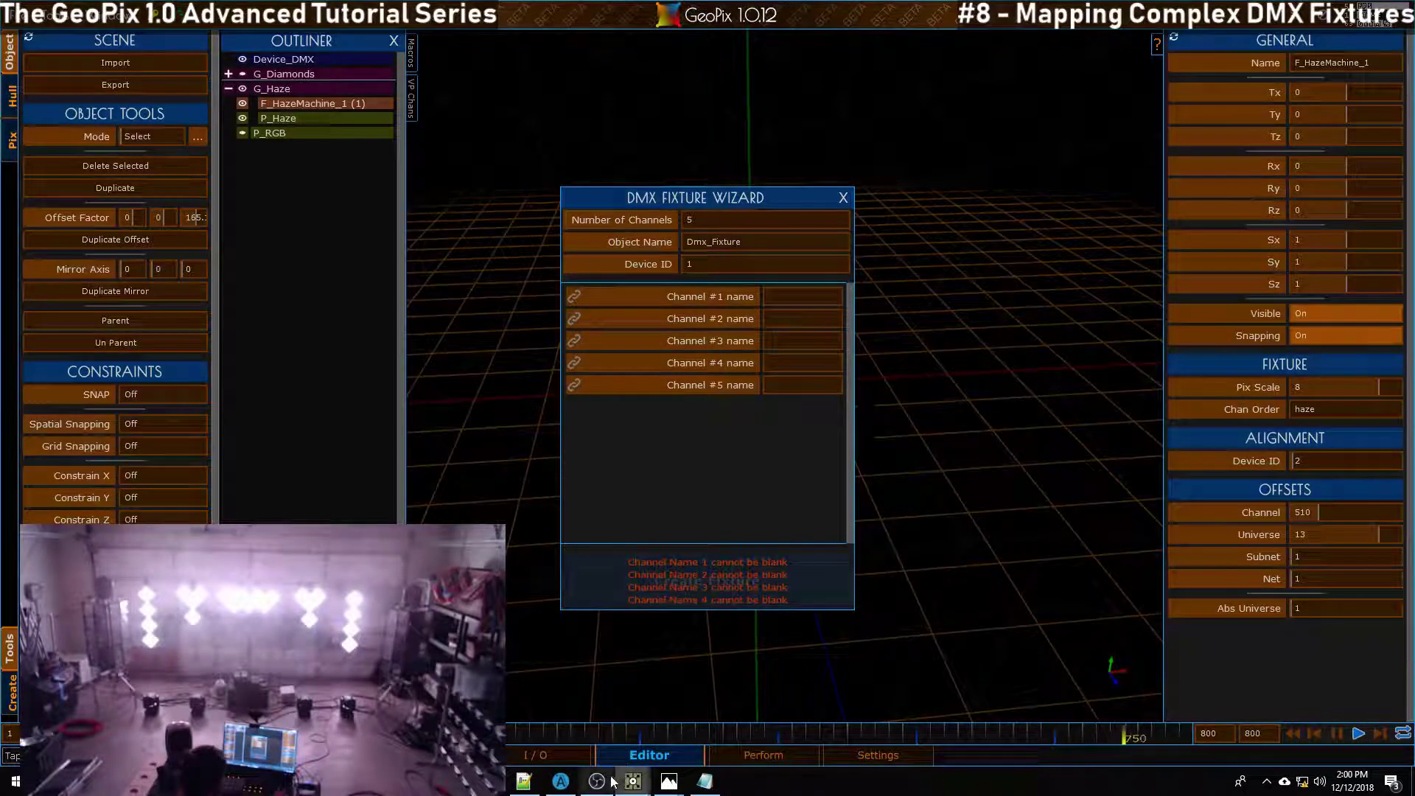
Step: In Advatek Assistant, set the test mode of the 1-16 (diamonds 400count) PixLite to None (Live Data) and close its configuration
left_click(524, 782)
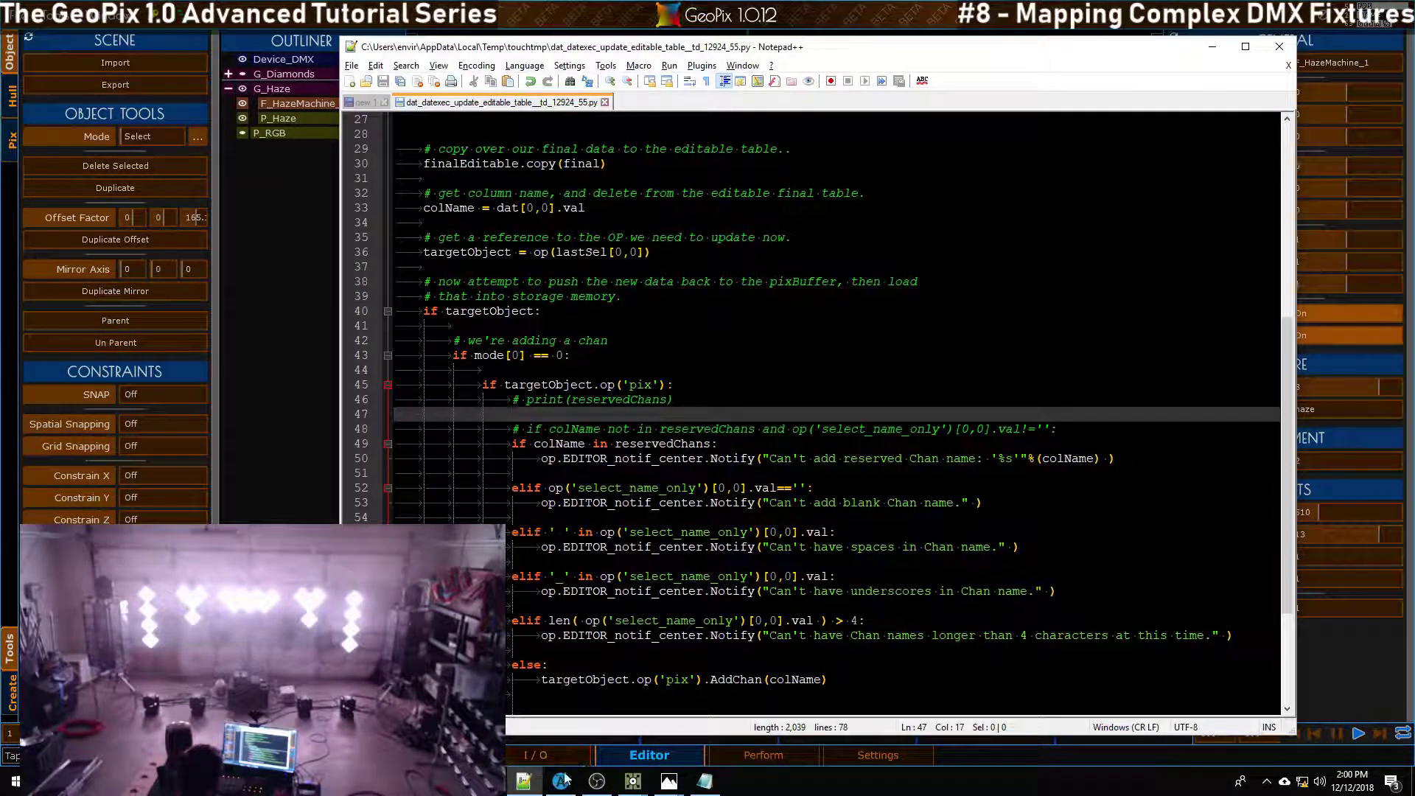
left_click(524, 781)
left_click(566, 782)
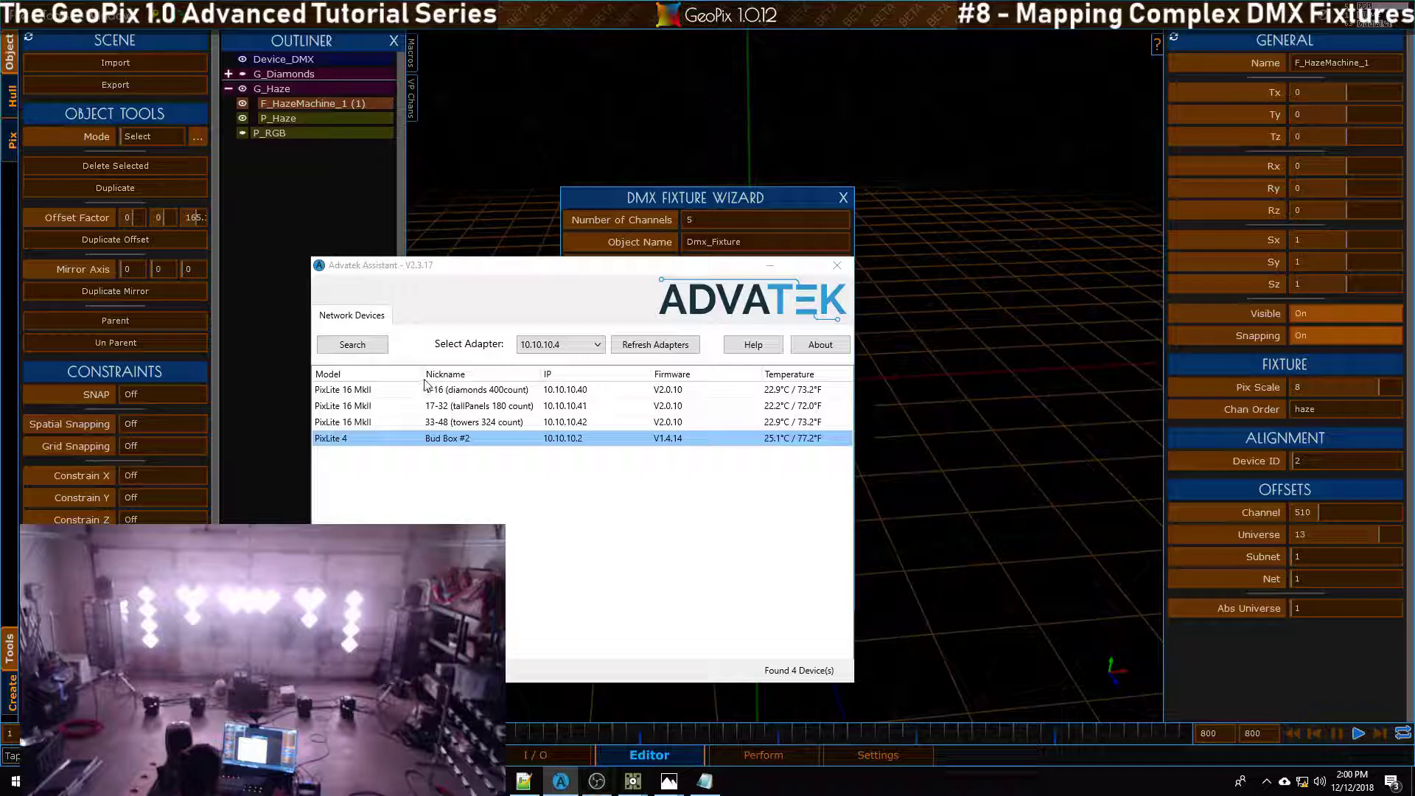
double_click(354, 389)
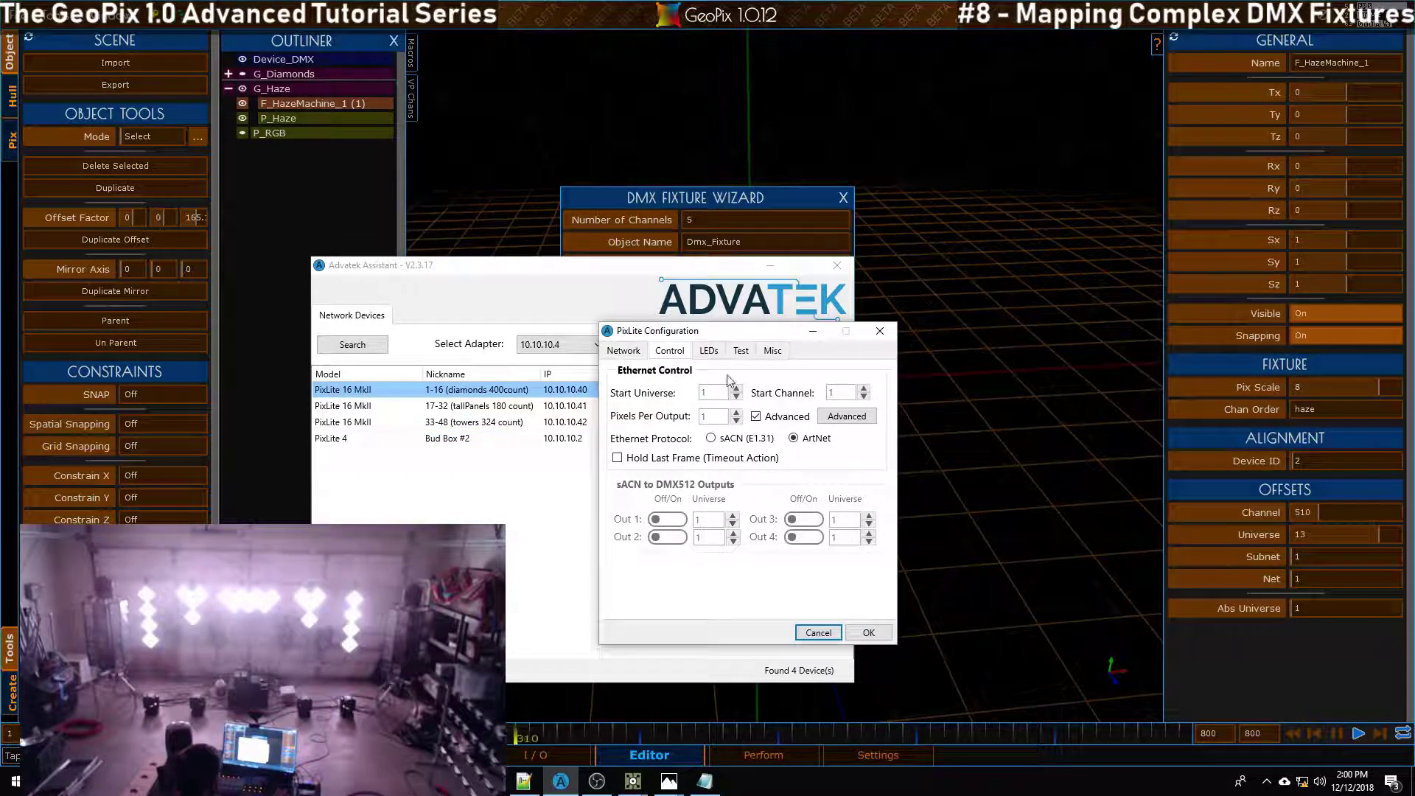
left_click(708, 350)
left_click(741, 351)
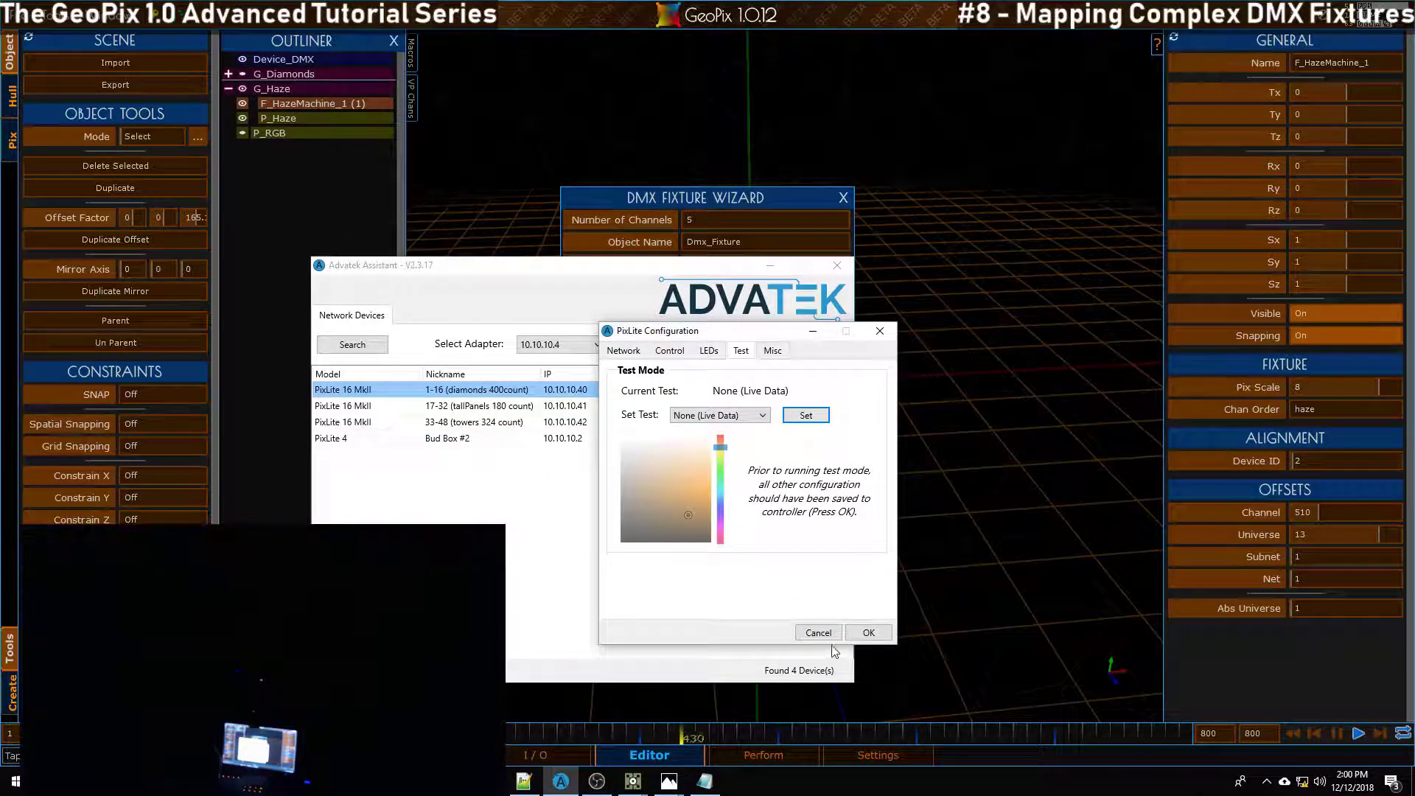
left_click(818, 632)
Step: Move the DMX Fixture Wizard aside in GeoPix and set its number of channels to 10
left_click_drag(737, 211, 363, 212)
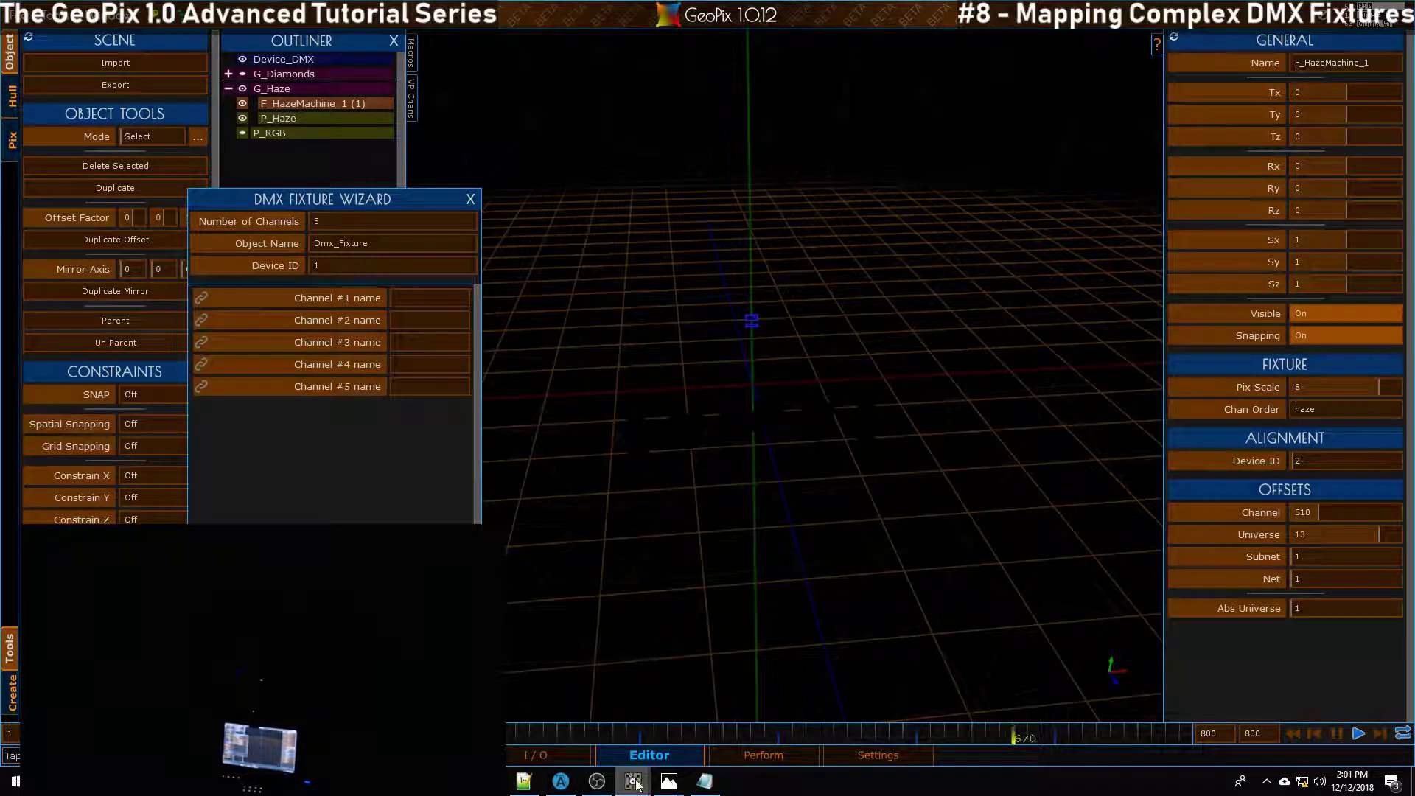
left_click(317, 221)
type("1")
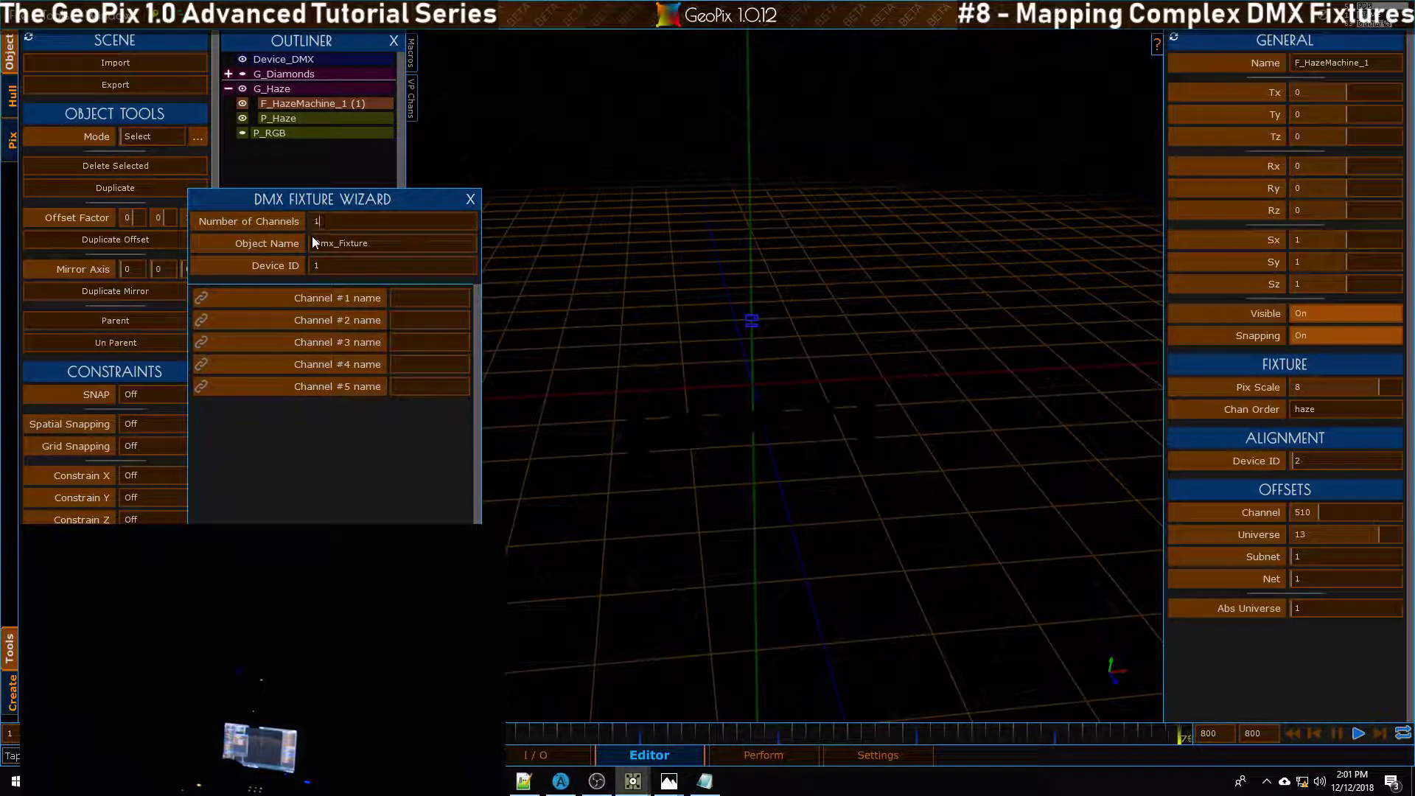
type("0")
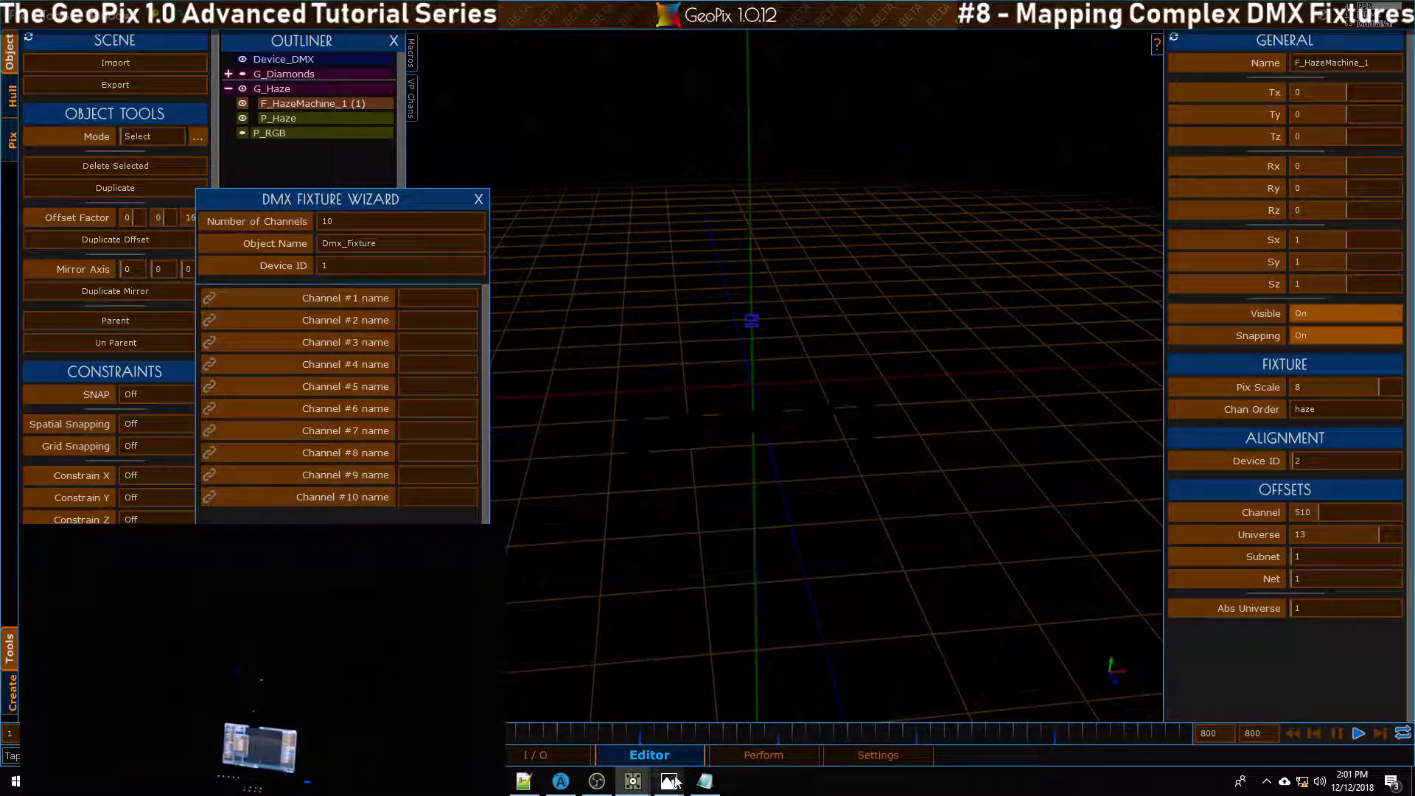
Step: Place the Bee_Eye.jpg chart beside the wizard and name channel 1 pan and channel 2 tlt
mouse_move(674, 782)
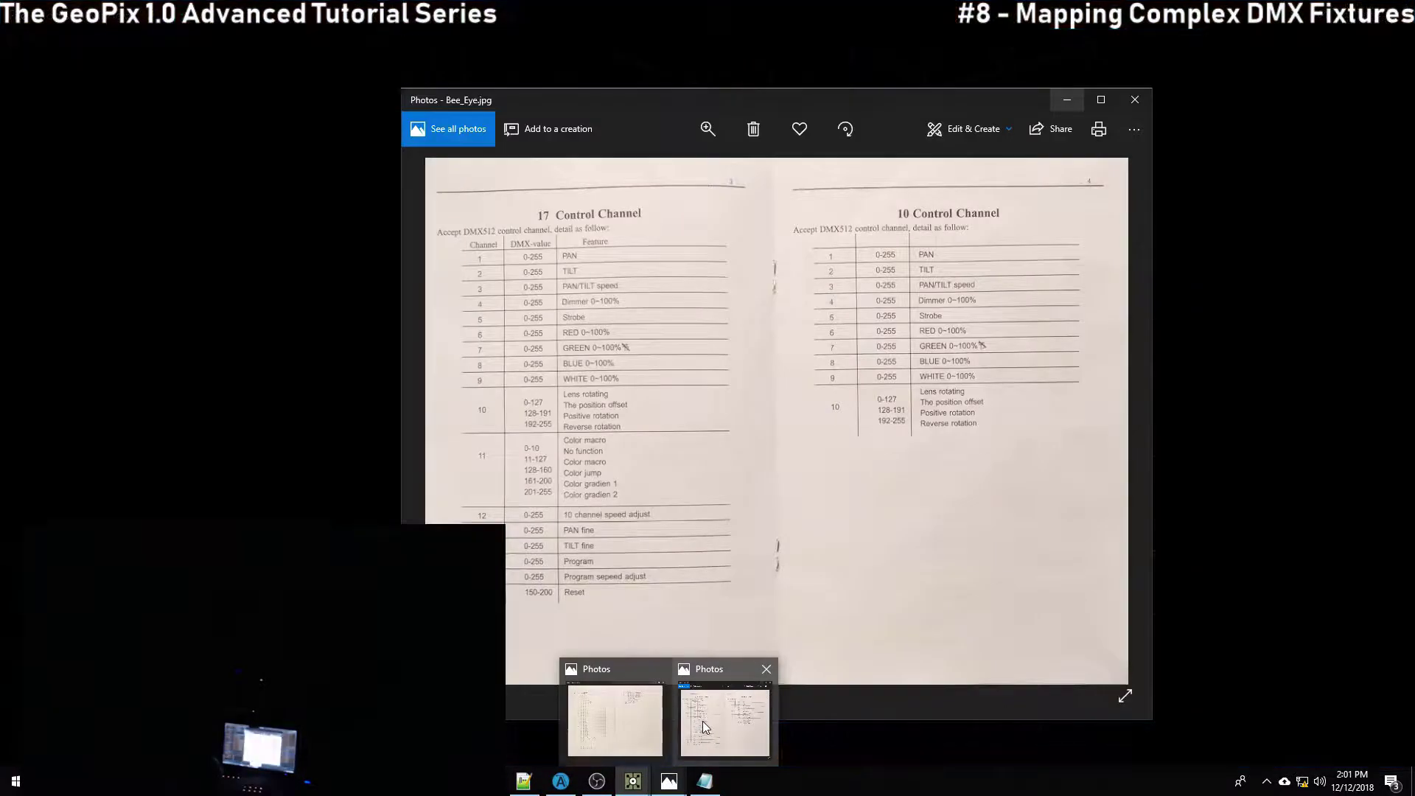
left_click(701, 721)
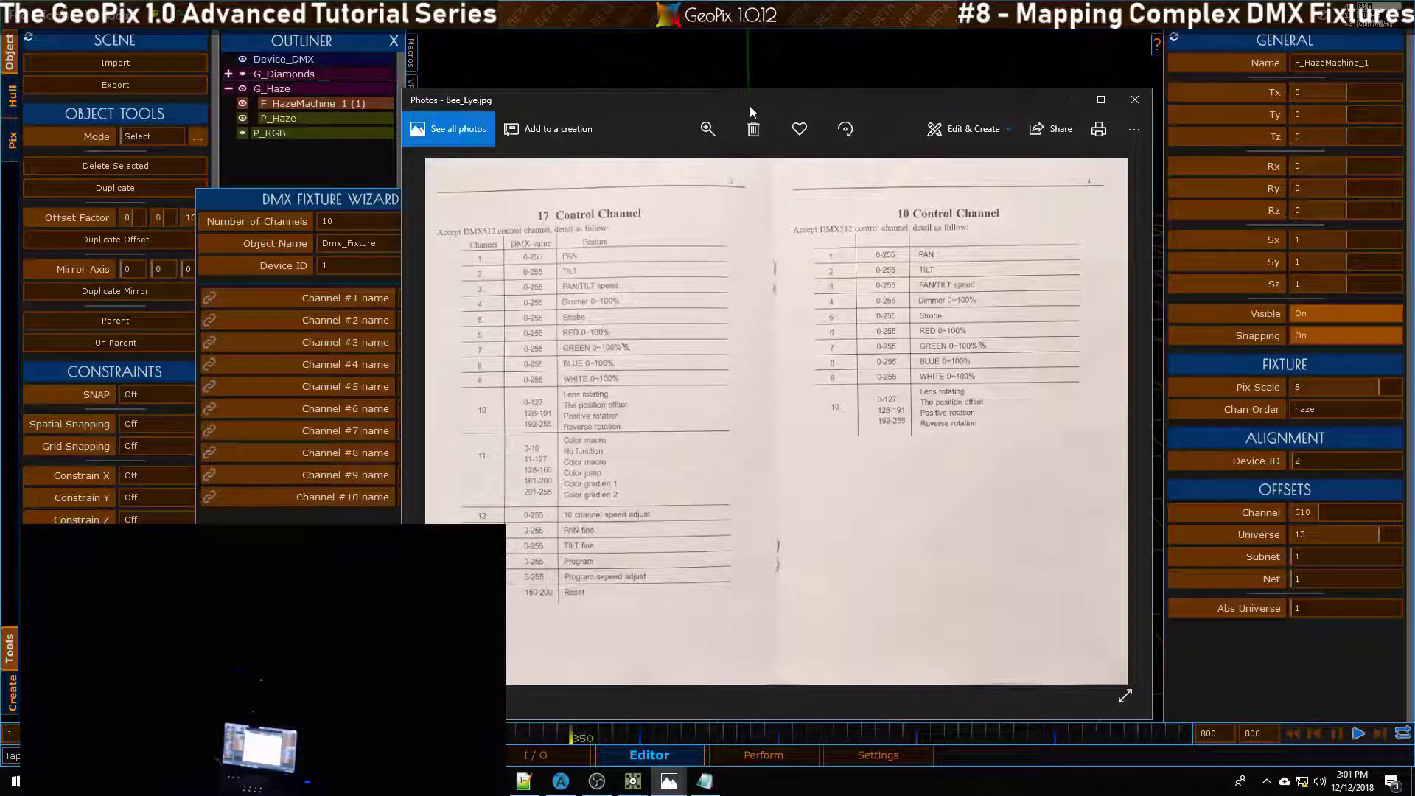
left_click_drag(749, 104, 914, 112)
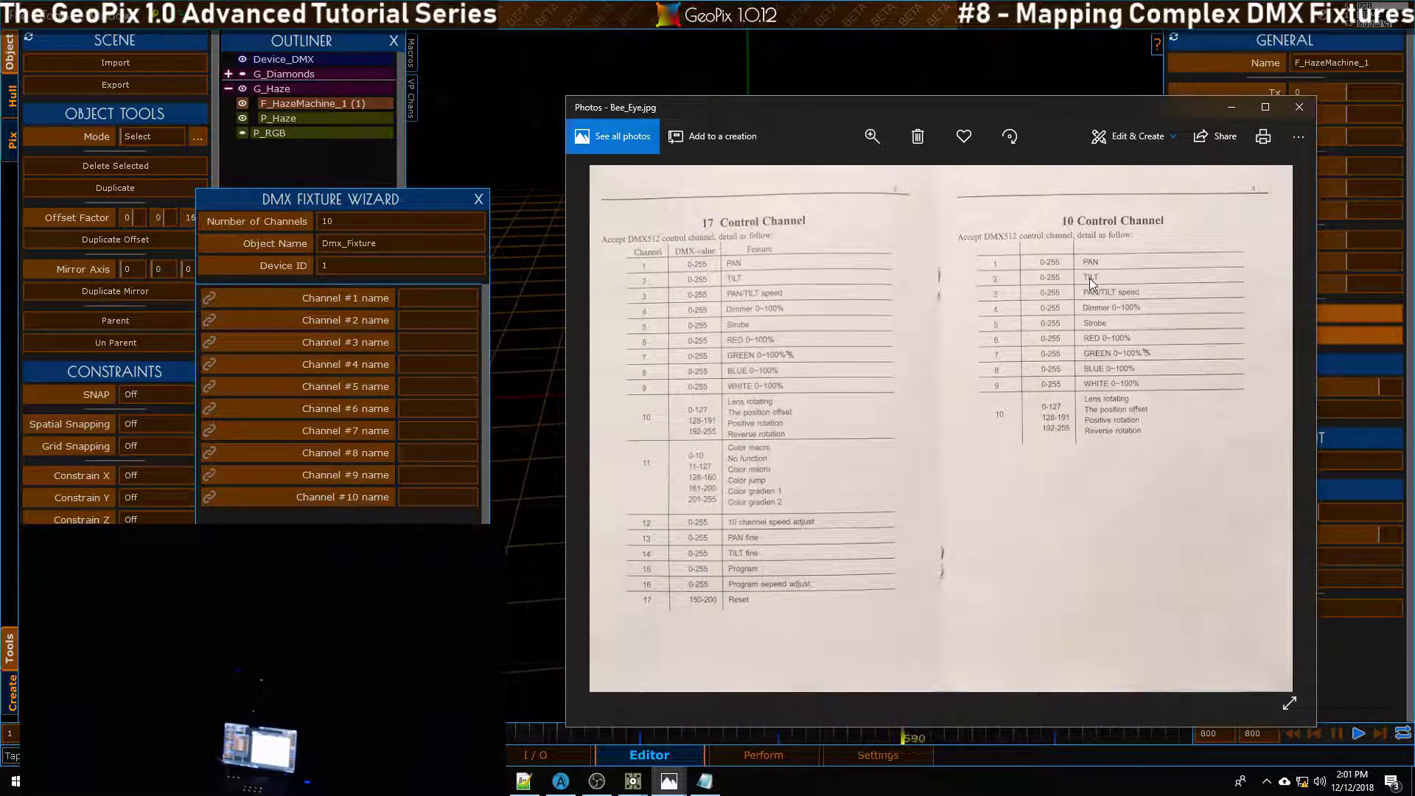
left_click(425, 299)
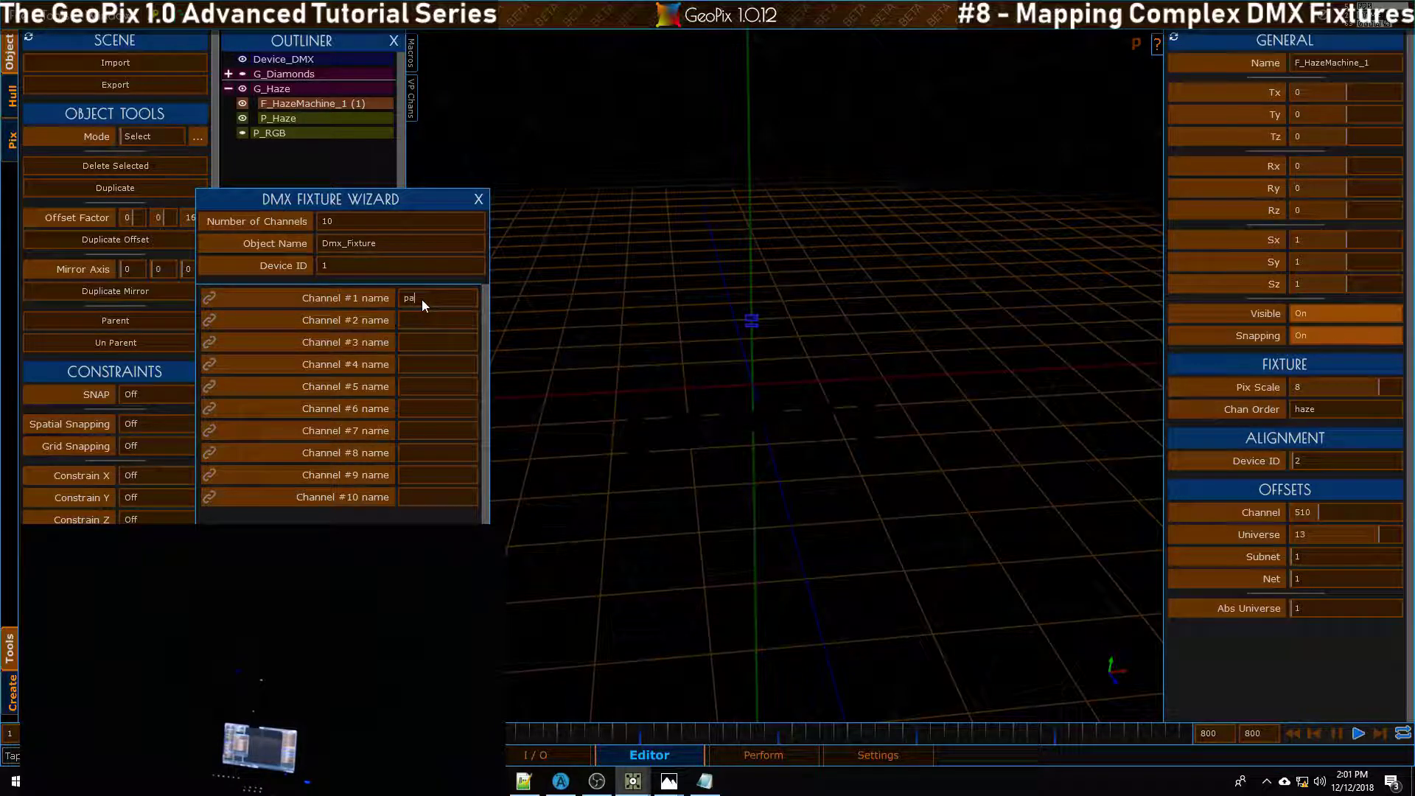
type("pantlt")
key("Tab")
Step: Name channel 3 spd and channel 4 dim, following the 10-channel chart in Bee_Eye.jpg
key("alt")
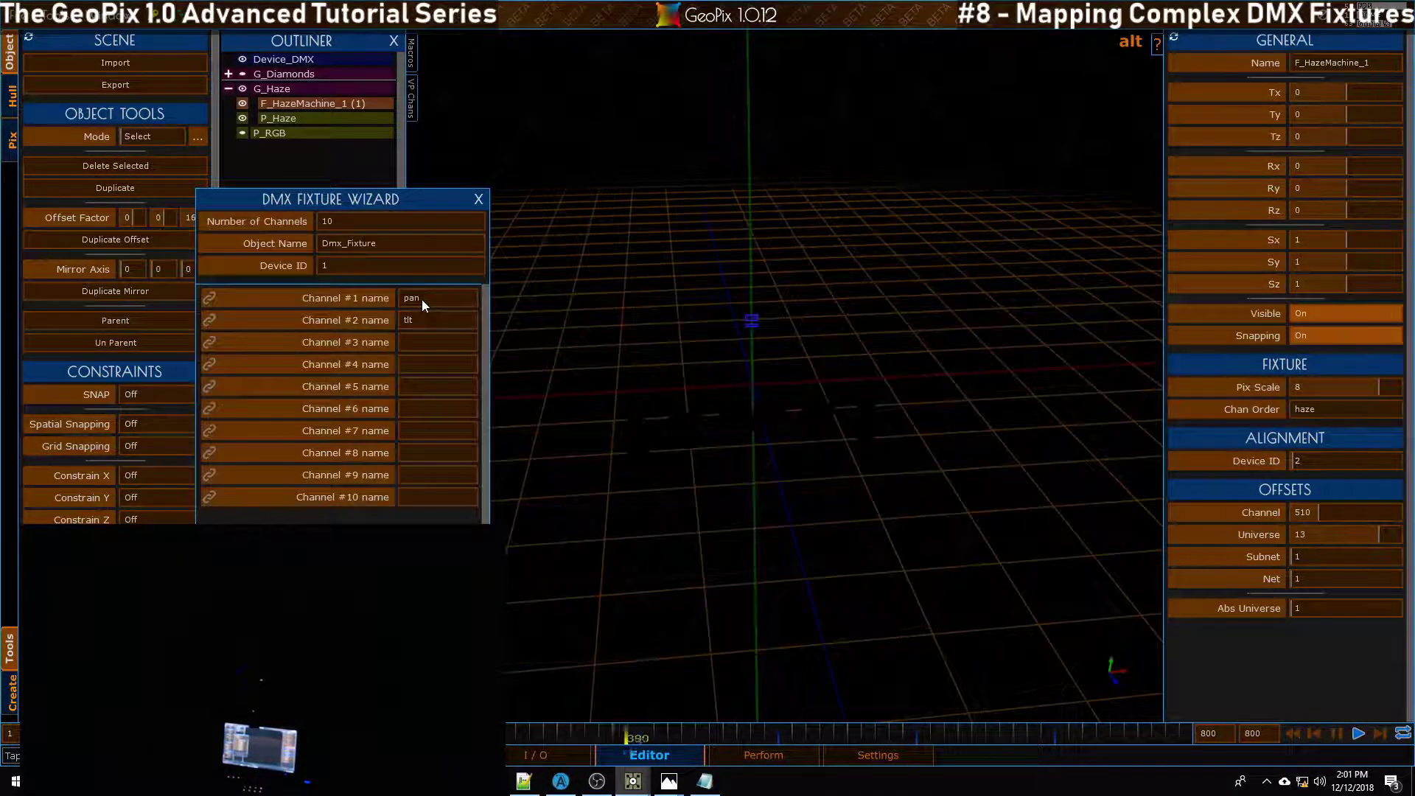
key("alt+Tab")
key("alt+Tab")
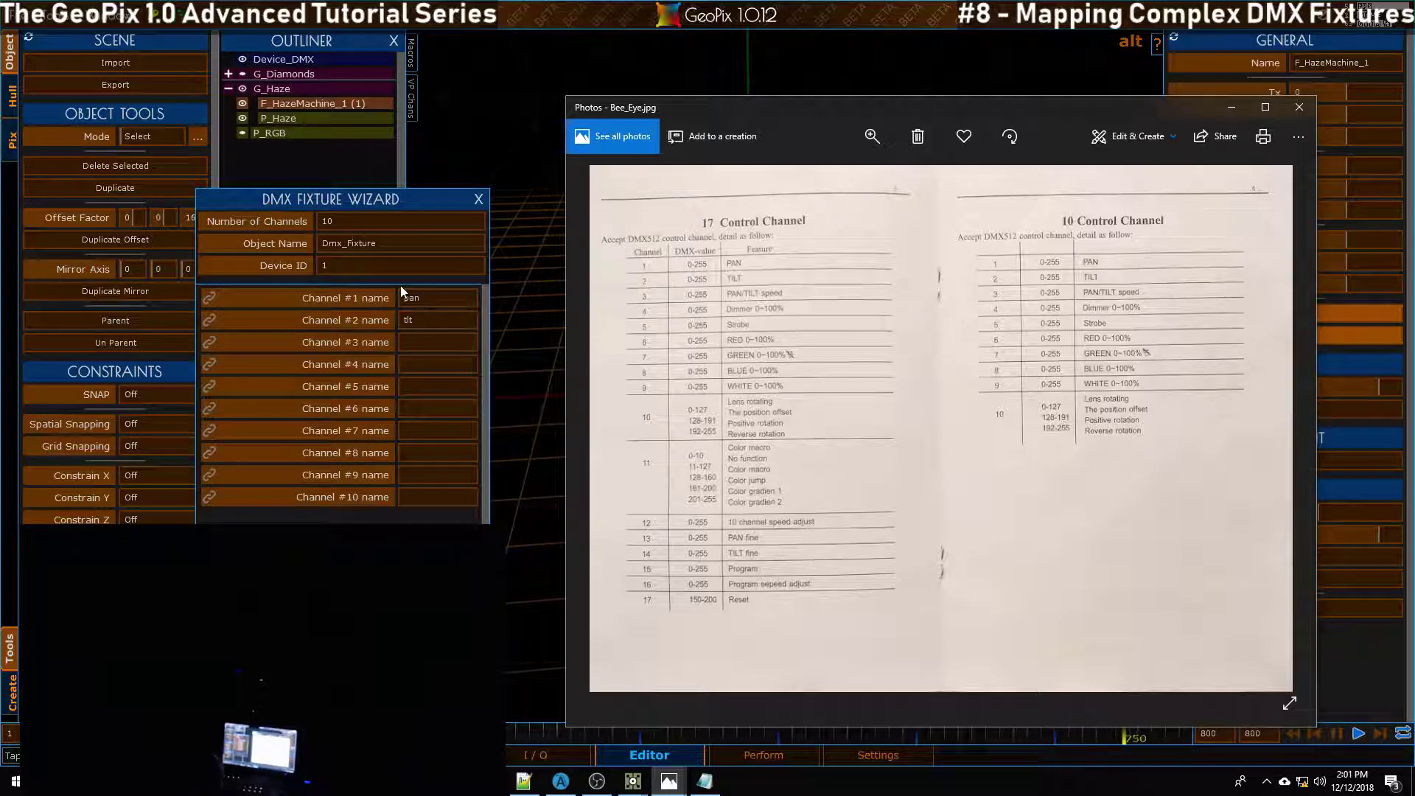
left_click(420, 340)
type("spd")
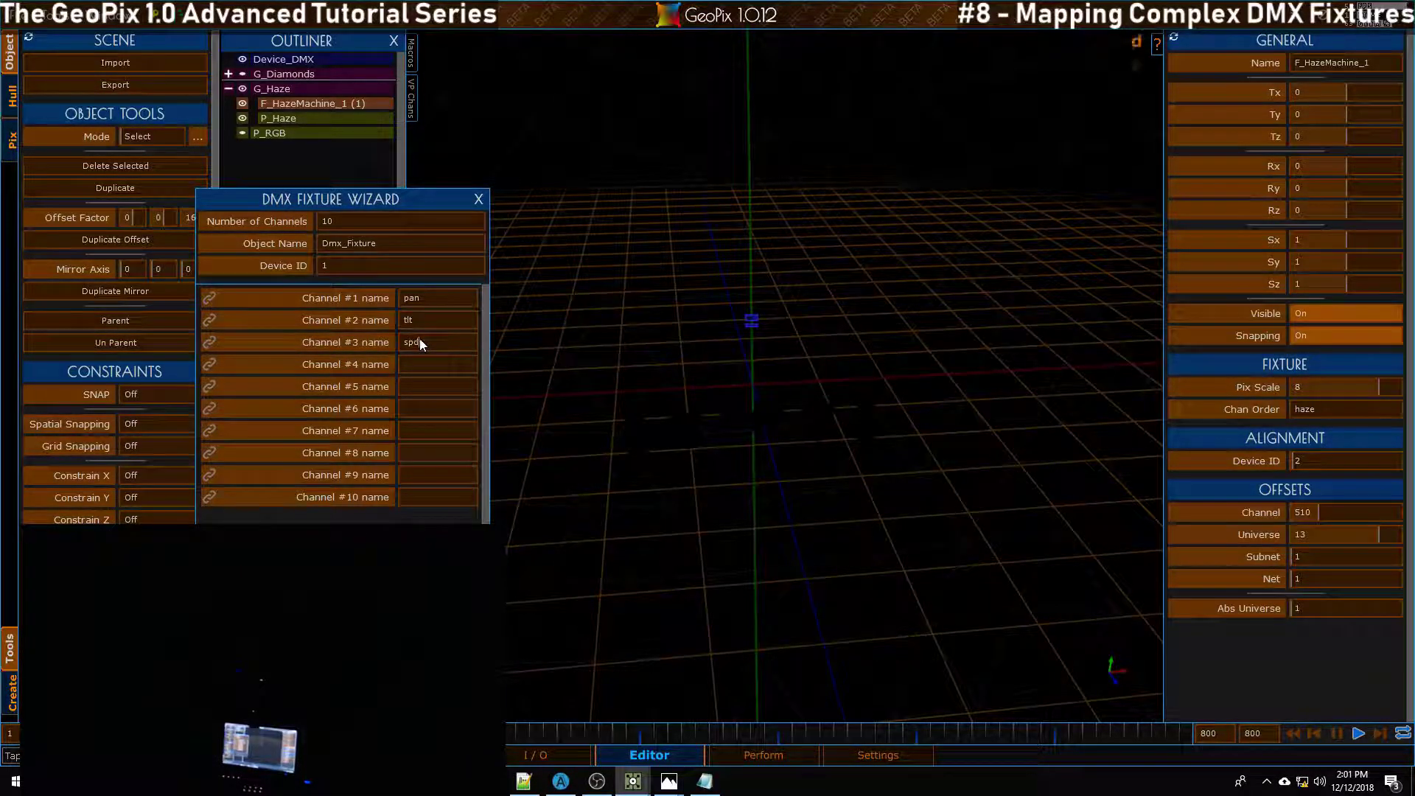
key("Return")
key("alt+Tab")
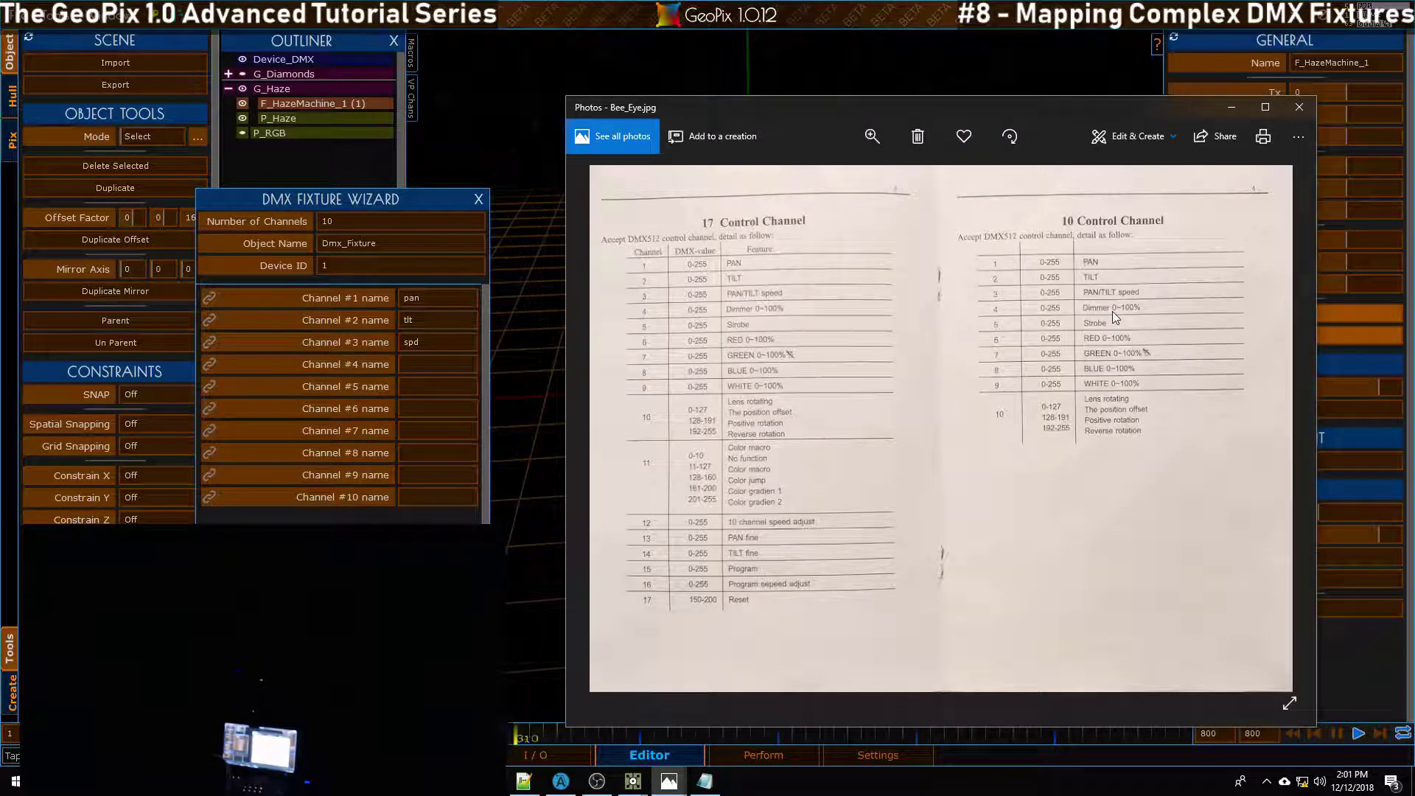
left_click(423, 363)
type("dim")
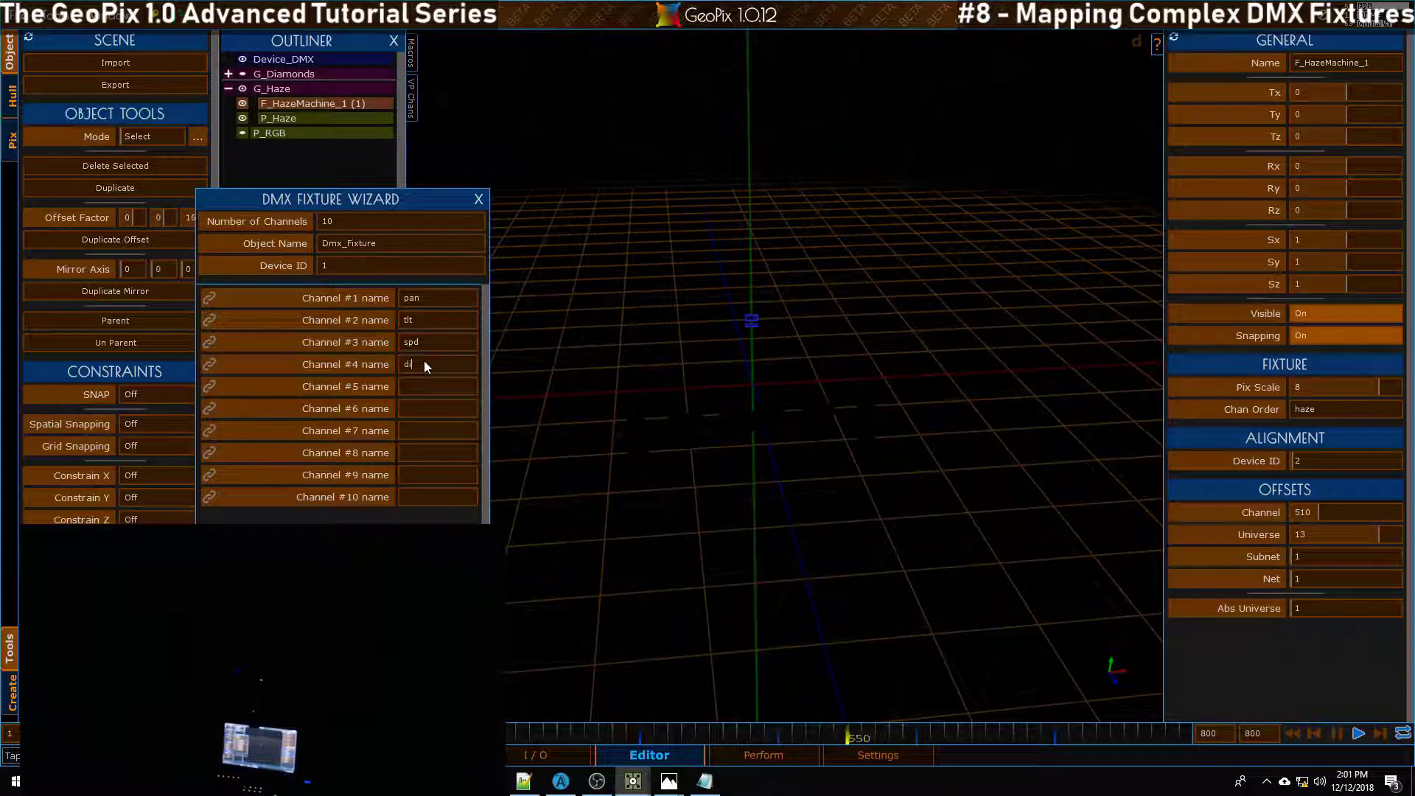
key("Return")
Step: Check the Bee_Eye.jpg chart and name channel 5 strb in the DMX Fixture Wizard
key("alt+Tab")
left_click(595, 303)
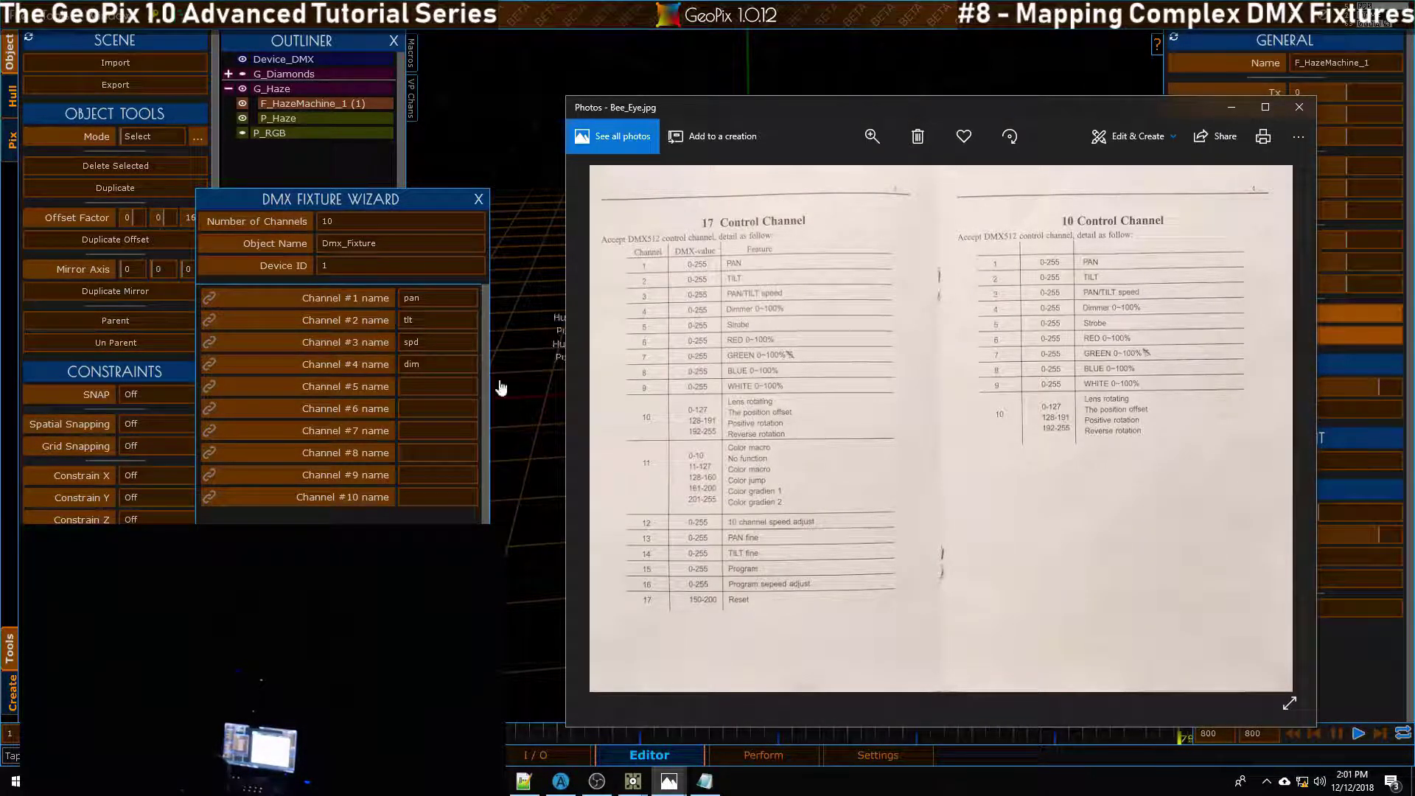
left_click(431, 385)
type("str")
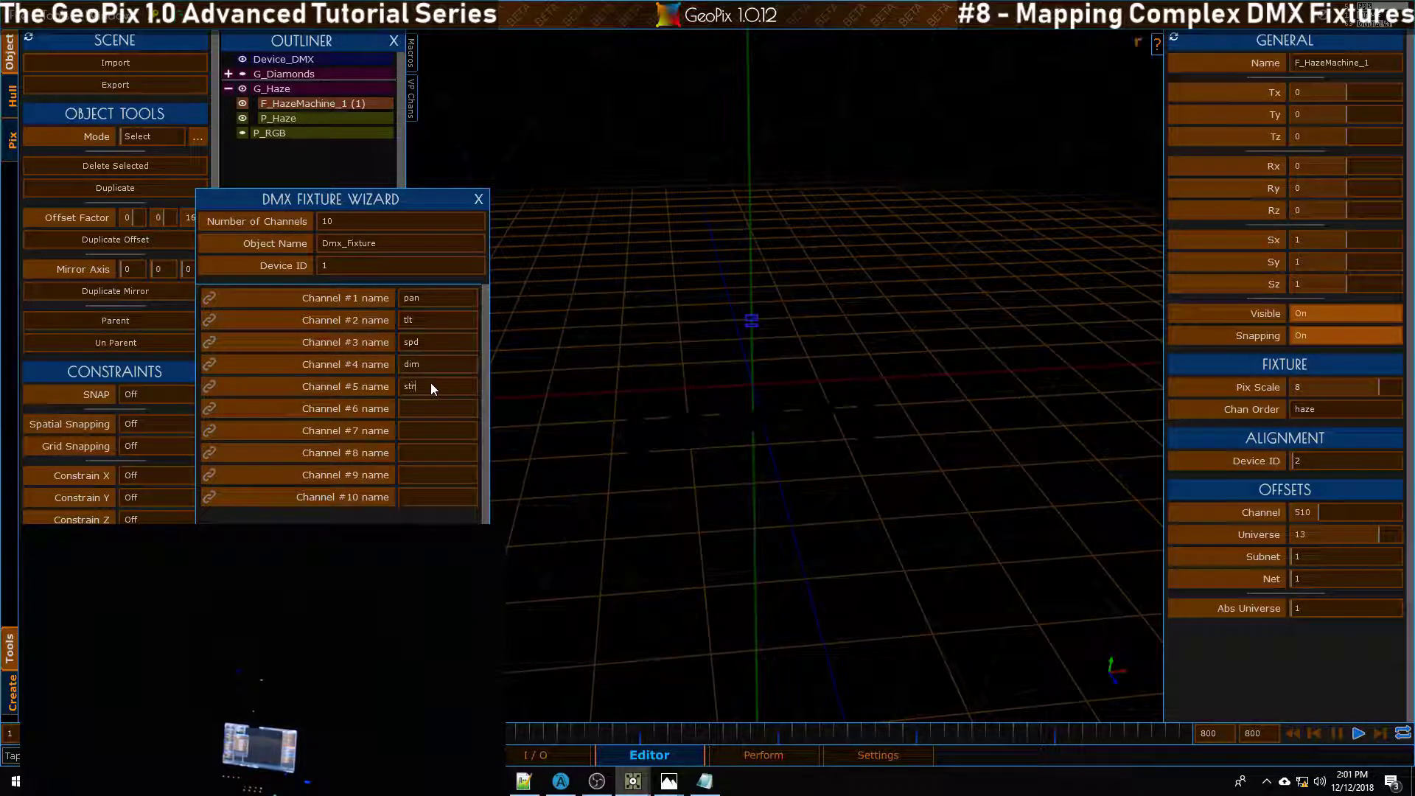
type("b")
key("Return")
Step: Following the 10-channel chart, name channels 6 to 9 r, g, b and w
key("alt+Tab")
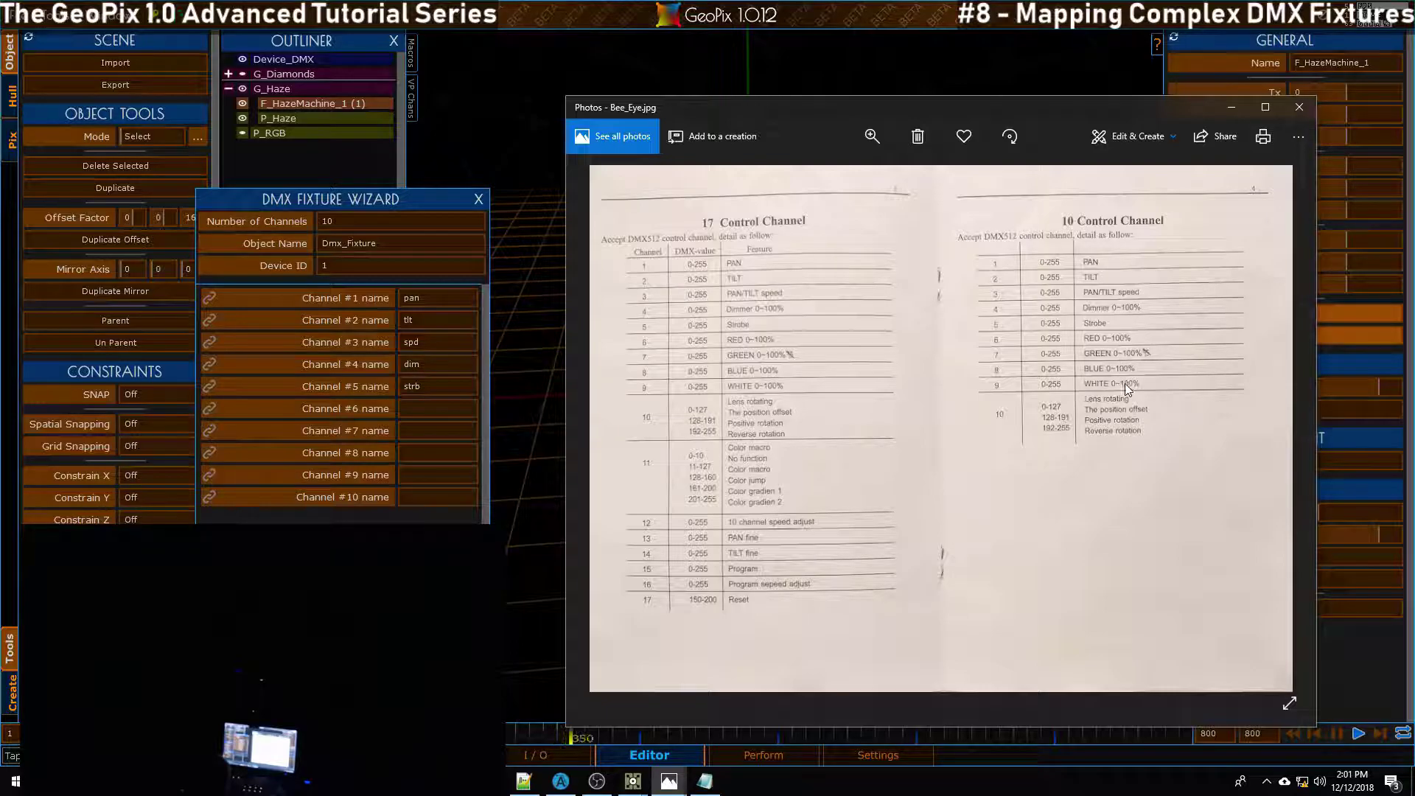
key("alt+Tab")
left_click(423, 408)
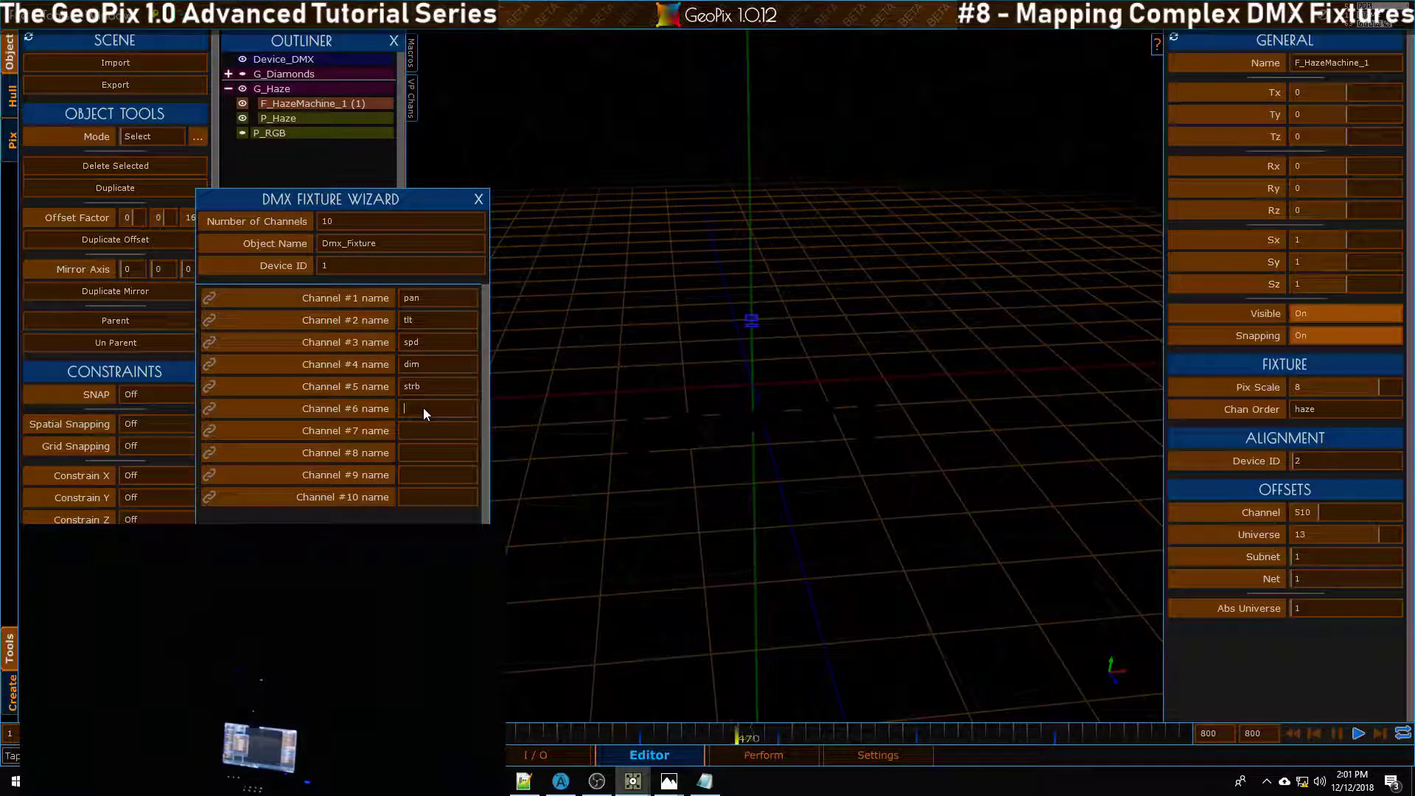
type("r")
type("g")
left_click(417, 451)
type("b")
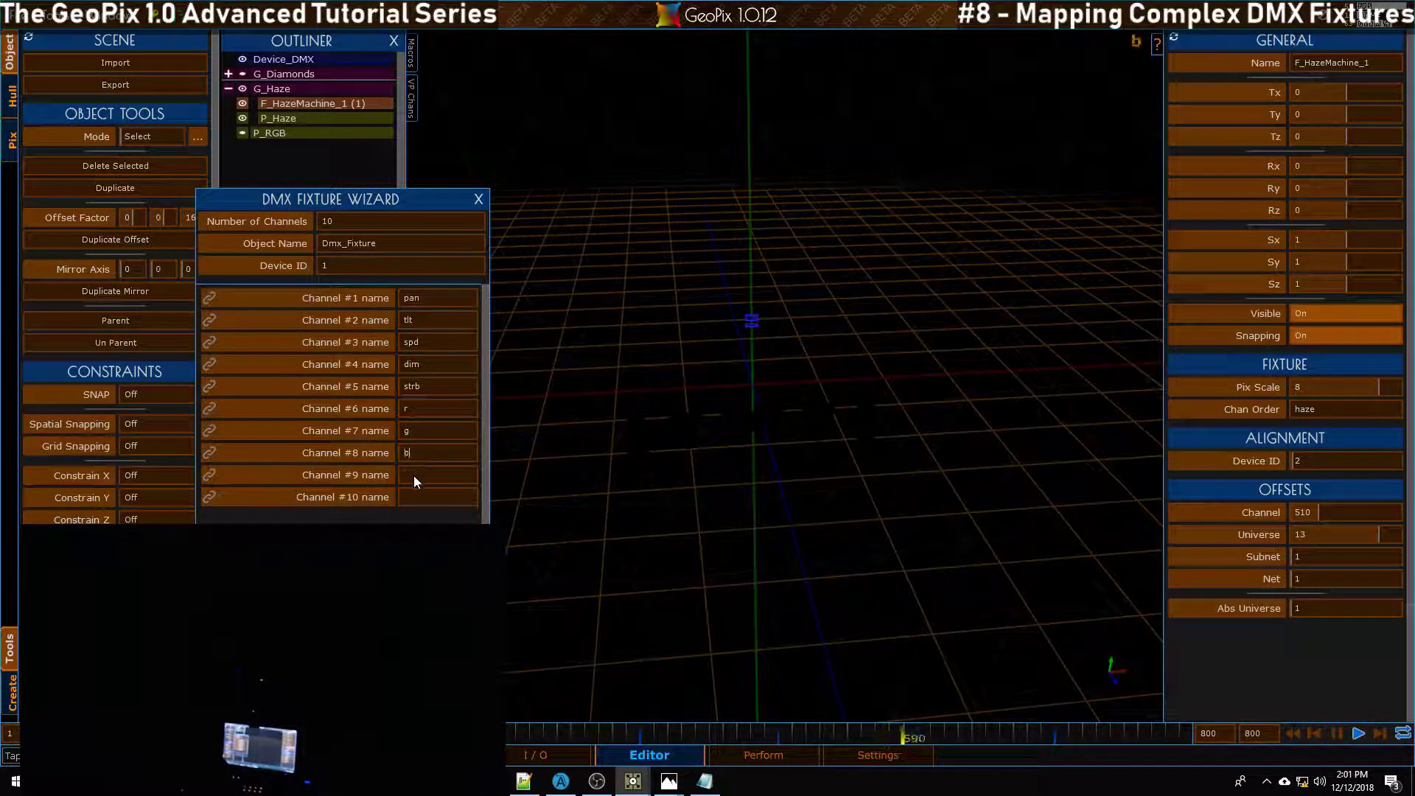
left_click(414, 475)
type("w")
key("Return")
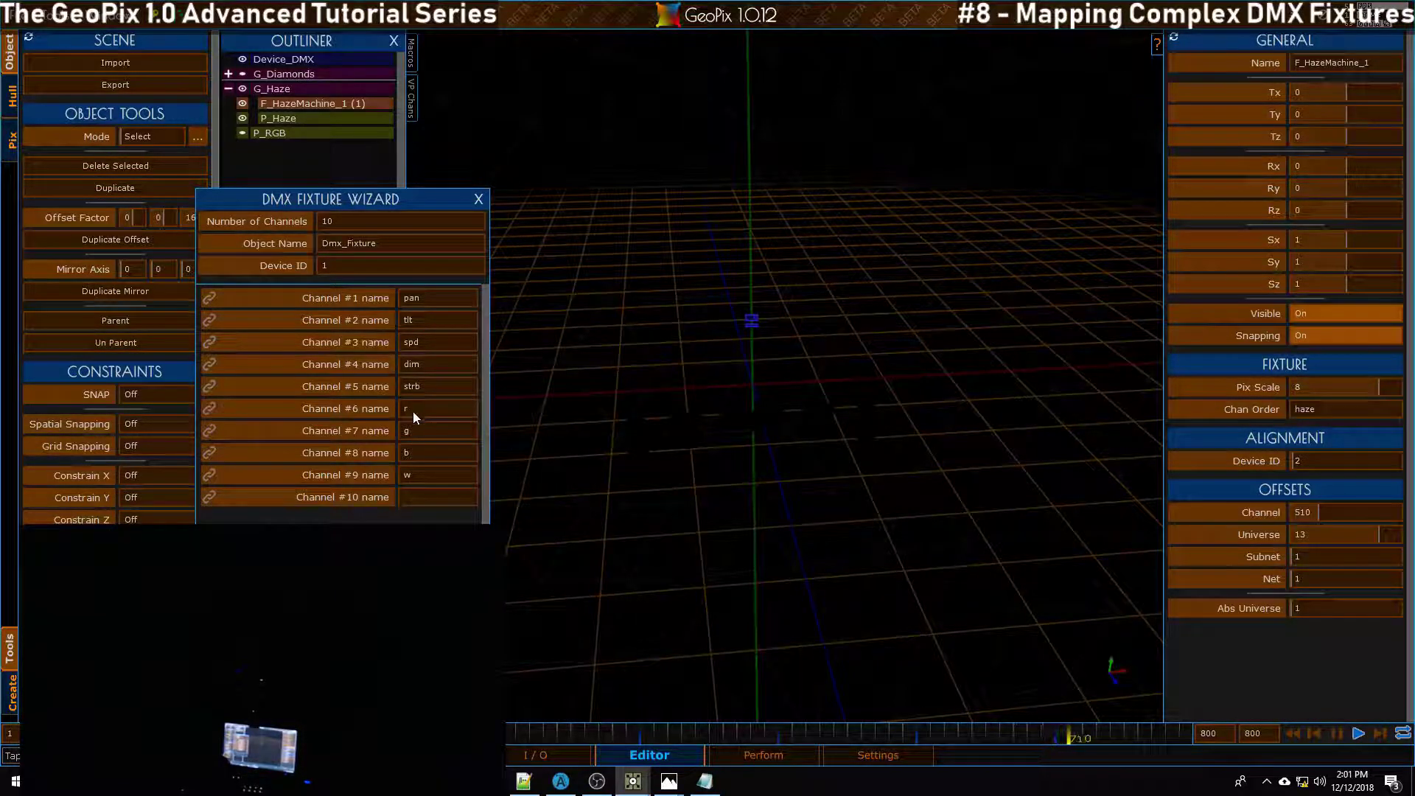
left_click(387, 411)
left_click(384, 432)
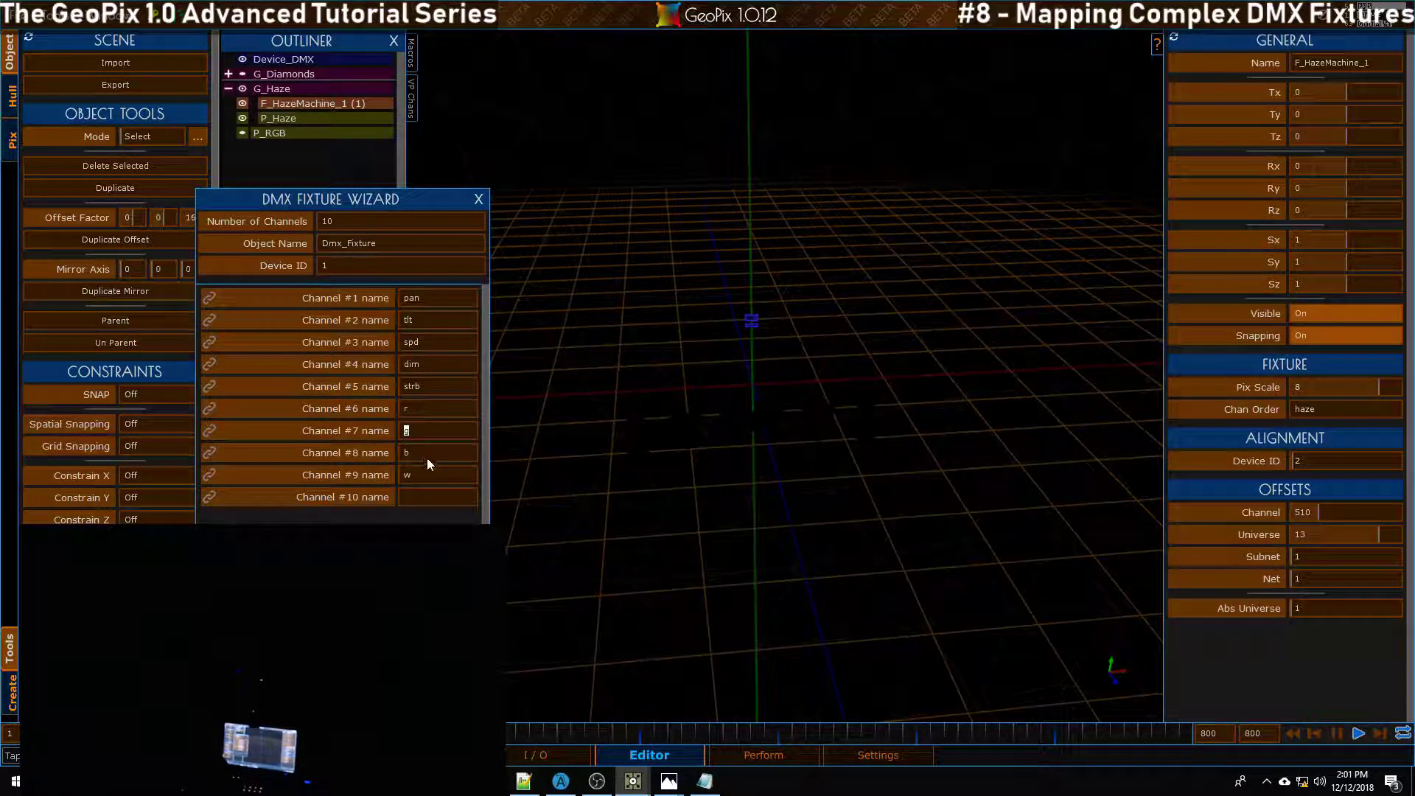
left_click(428, 457)
left_click(367, 408)
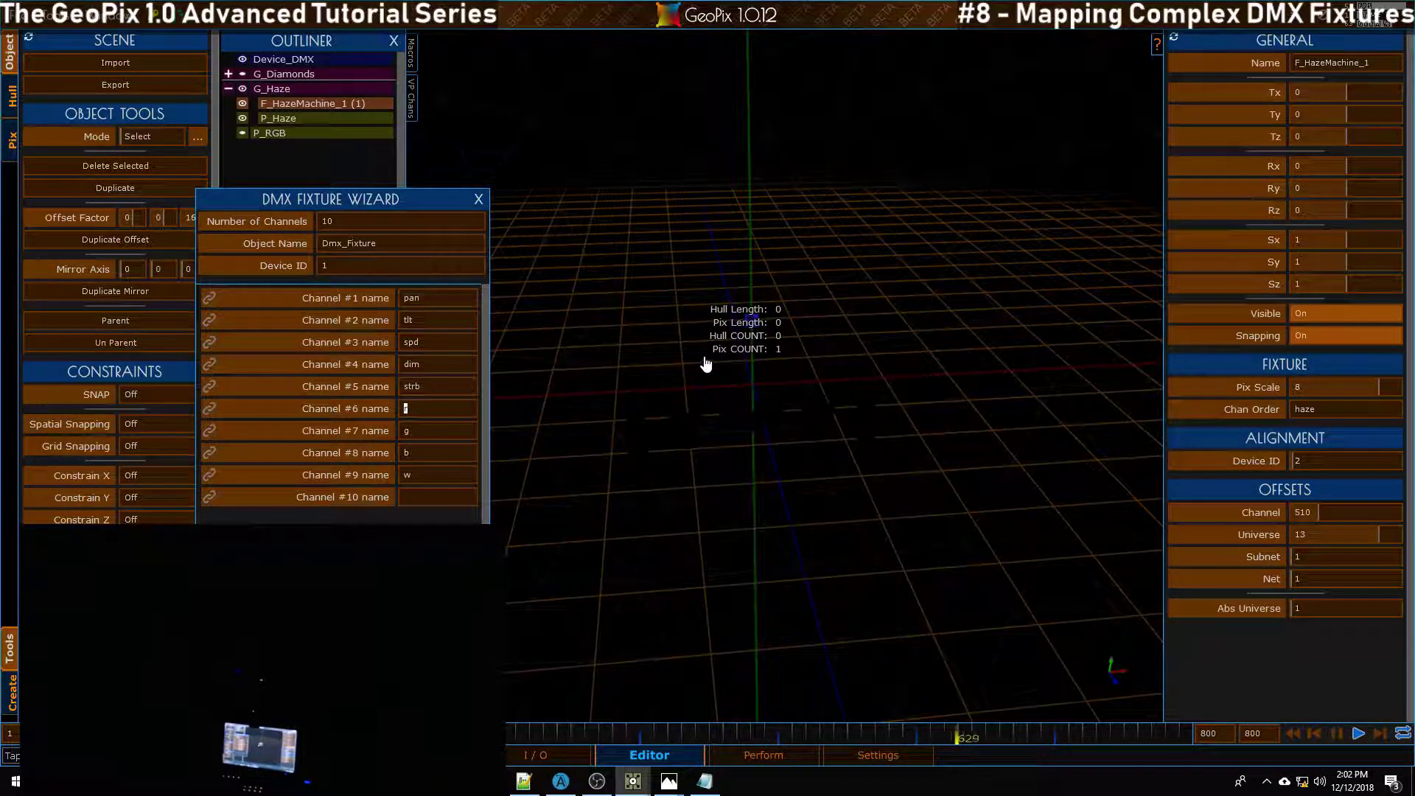
Step: Consult the chart's lens rotation entry and name channel 10 prsm
key("alt+Tab")
key("Tab")
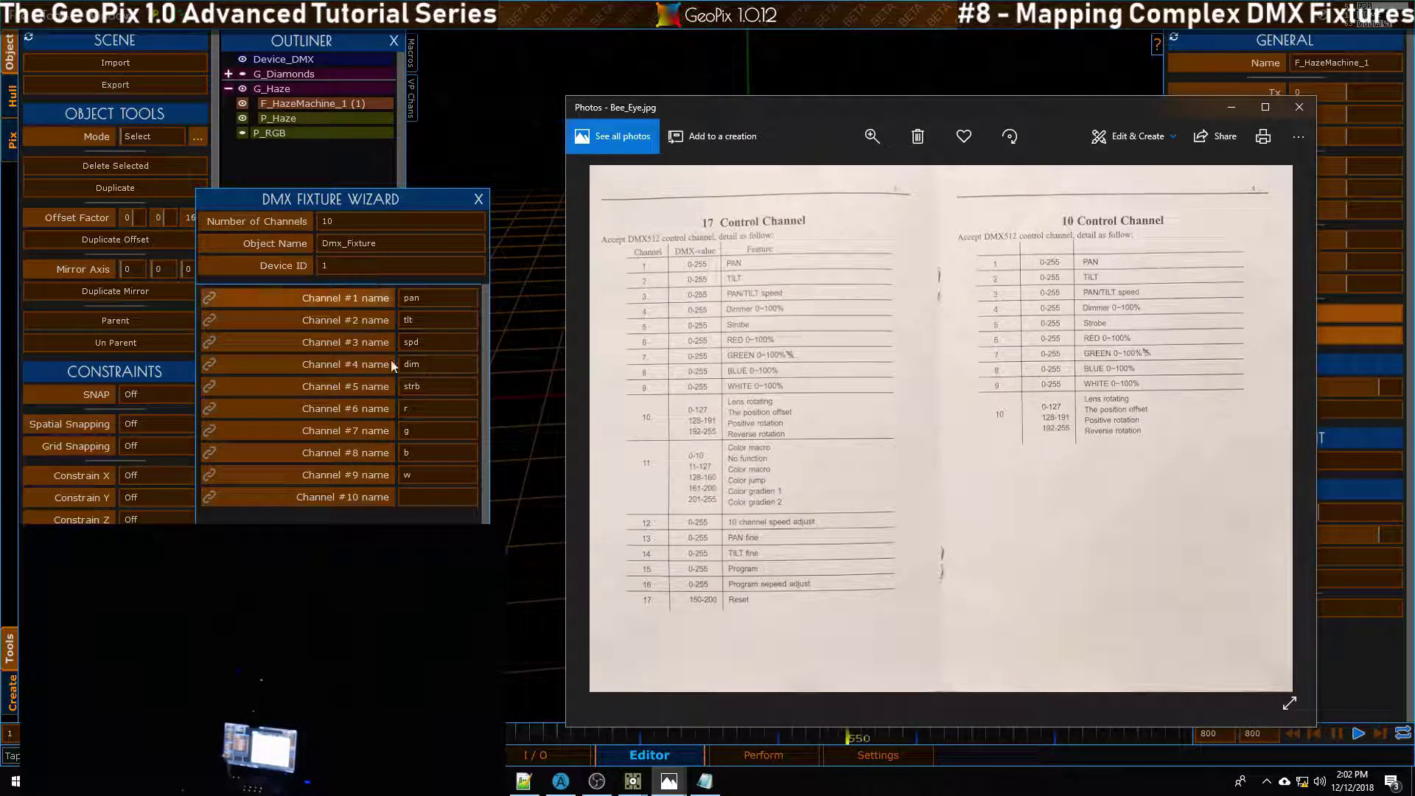
left_click(432, 497)
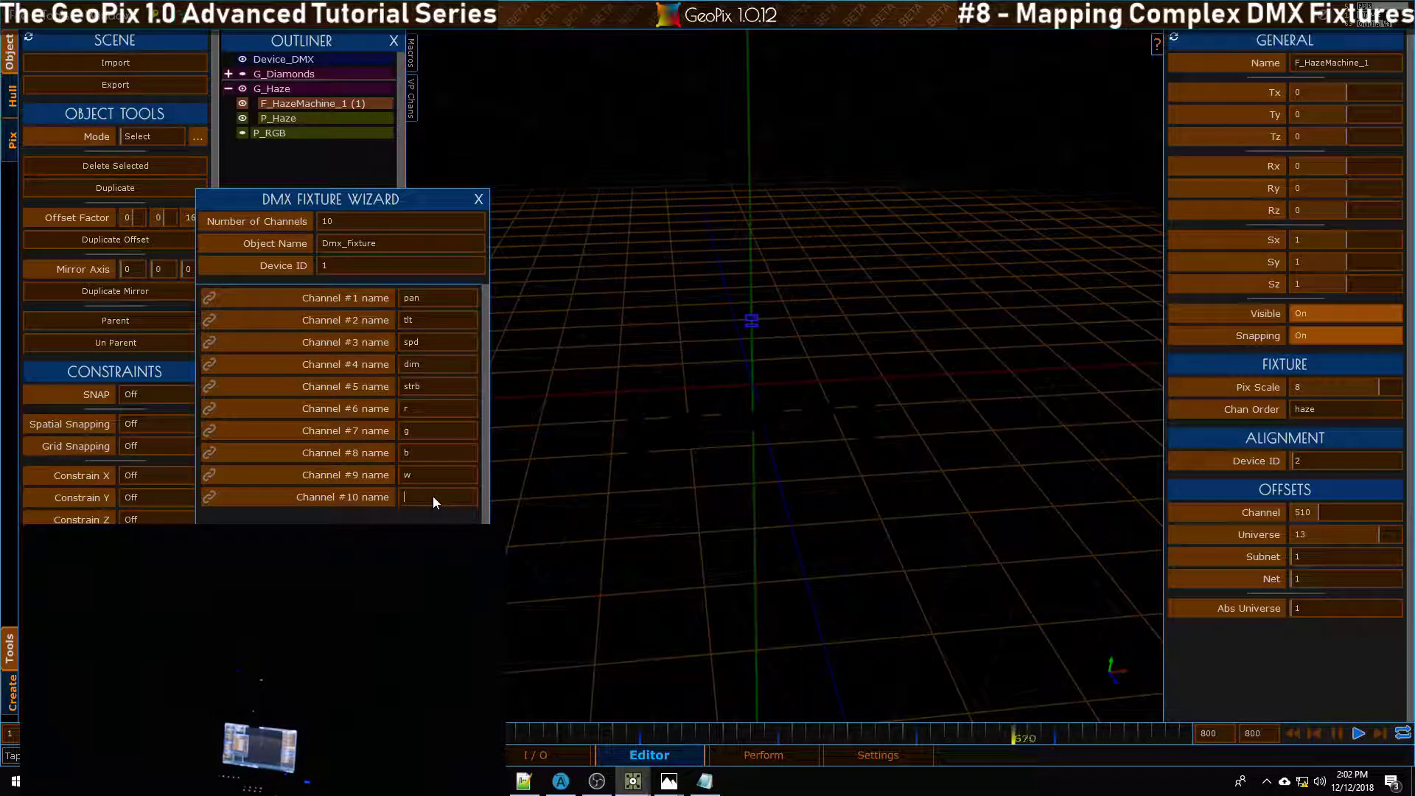
type("prs")
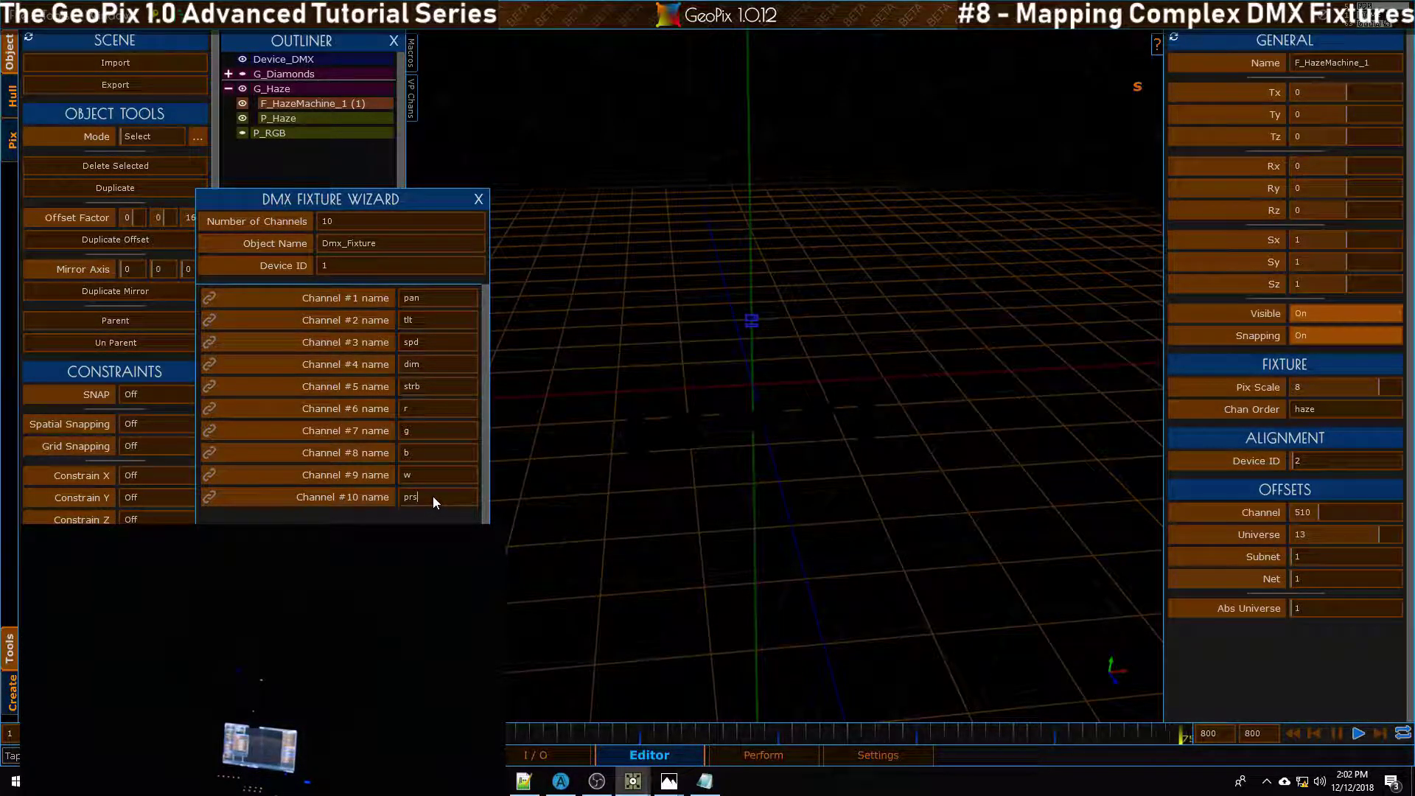
type("m")
key("Return")
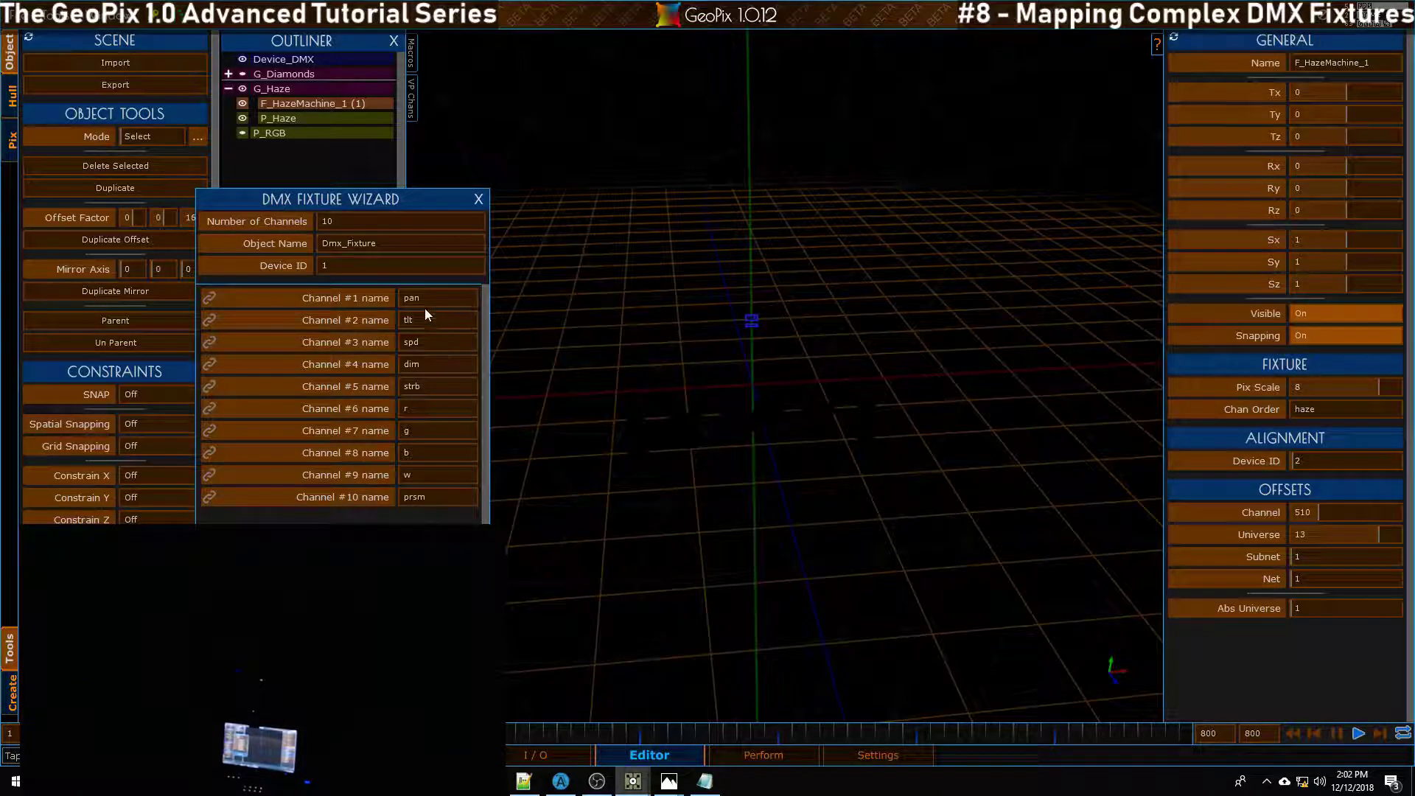
Step: Set the new fixture's device ID to 2 and compare it with the ID of Device_DMX
left_click(349, 265)
type("2")
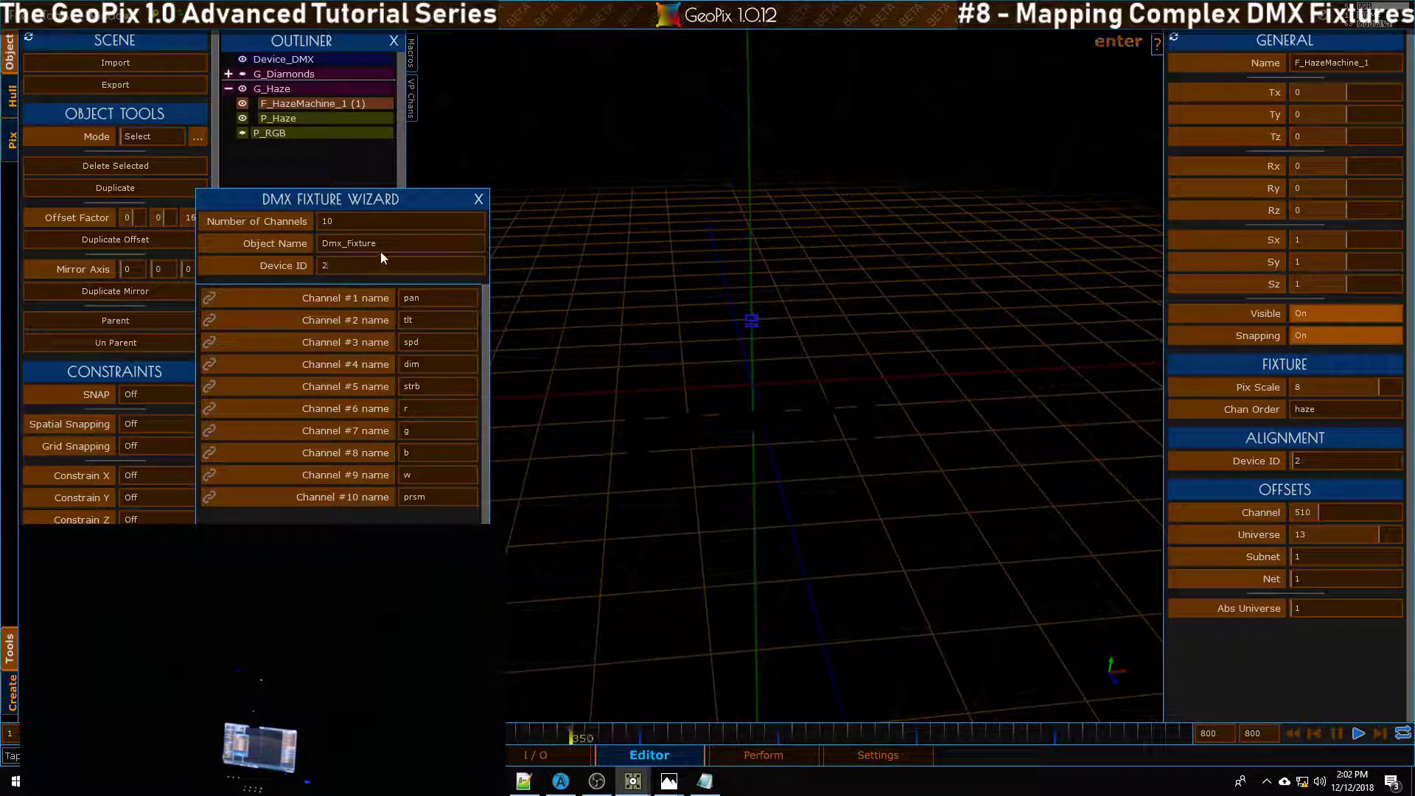
left_click(292, 61)
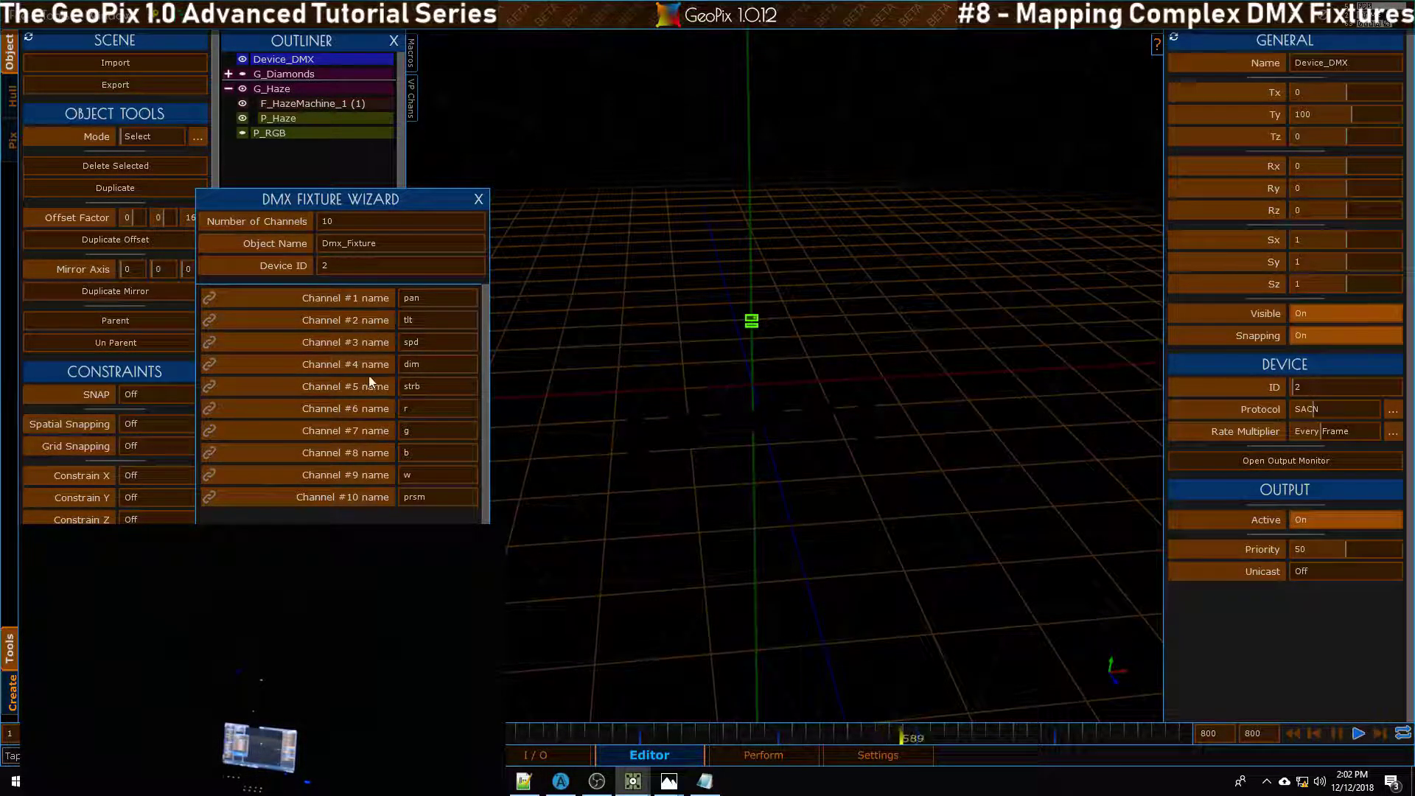
Step: Create the fixture with the object name F_BeeEye_1 and close the DMX Fixture Wizard
left_click(381, 241)
type("F_")
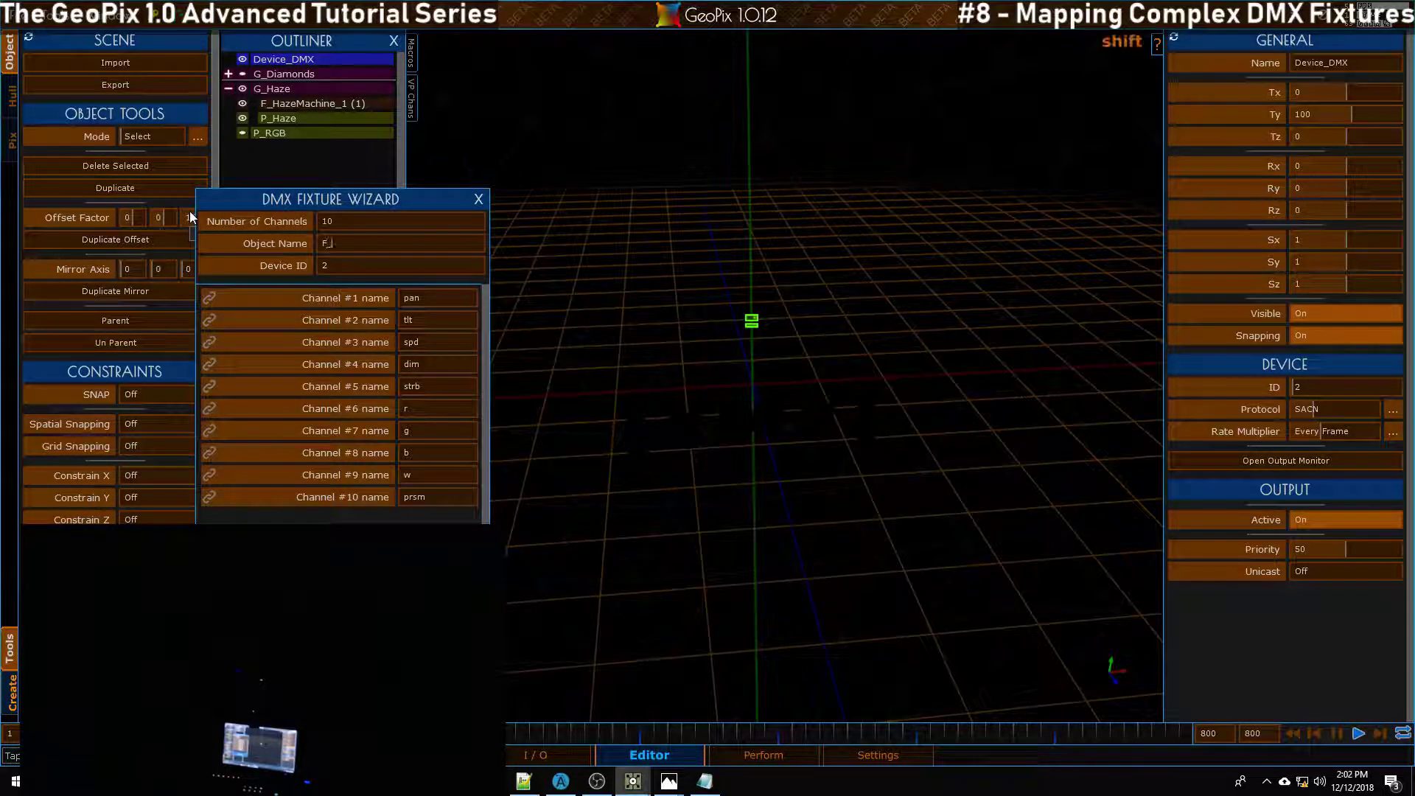
type("BNe")
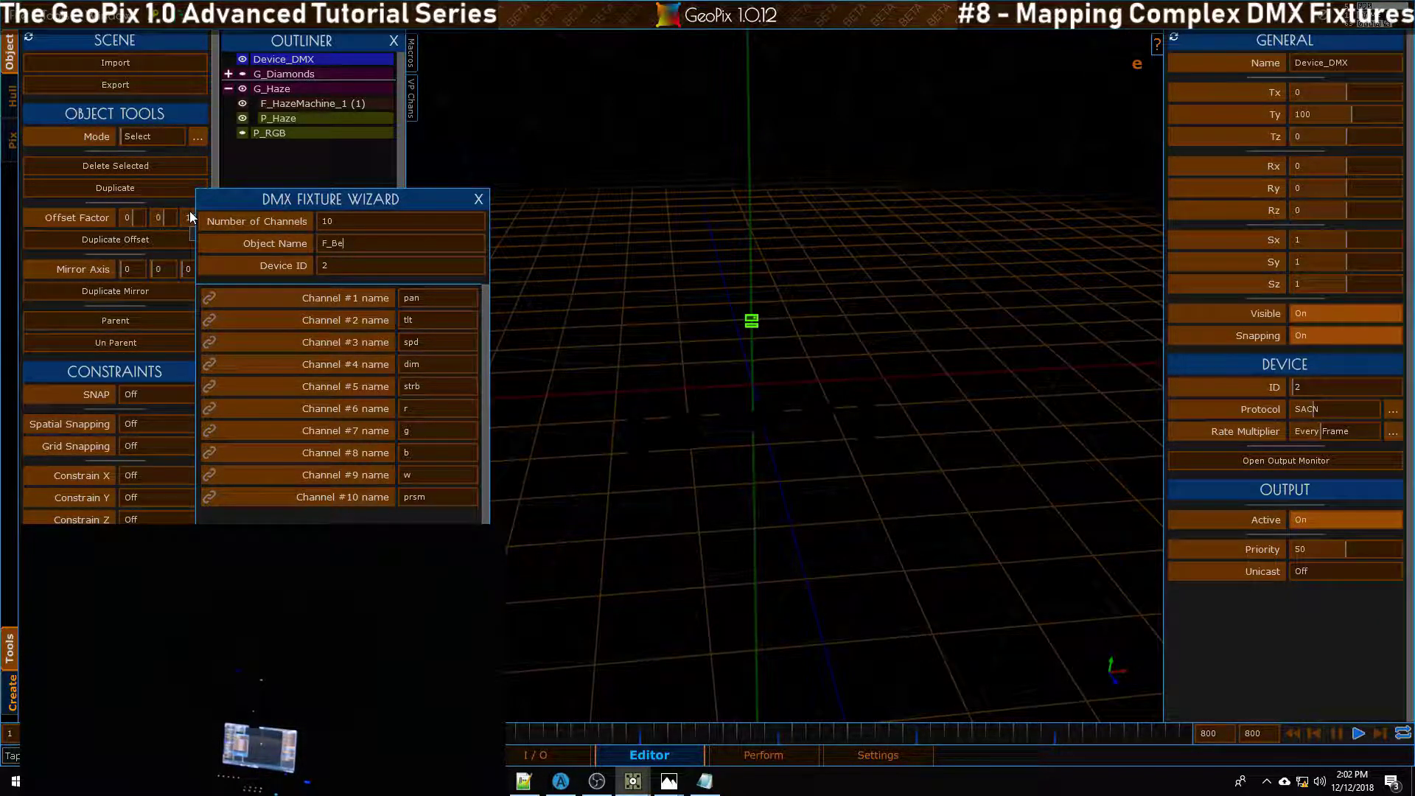
type("Eye_1")
left_click(343, 582)
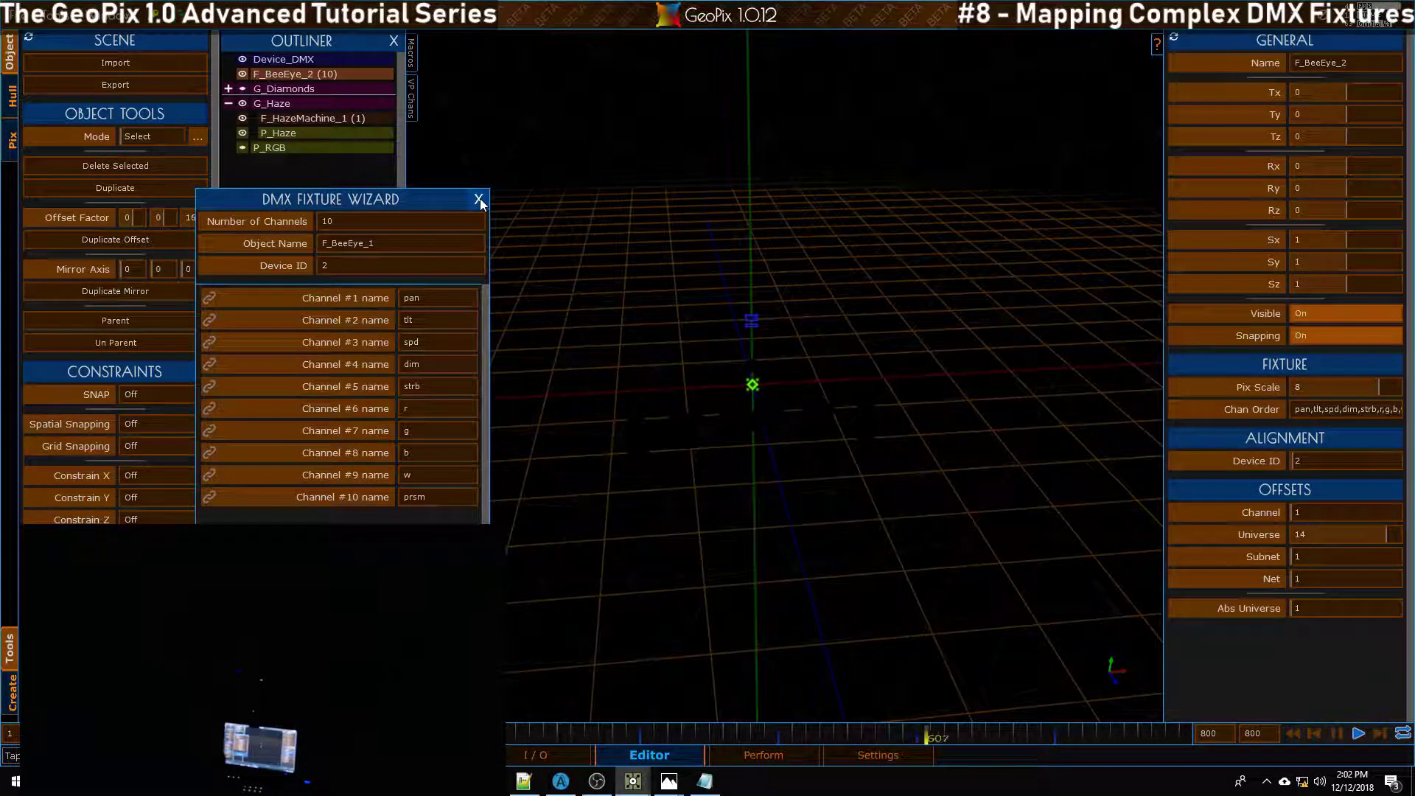
left_click_drag(486, 208, 454, 348)
left_click(445, 336)
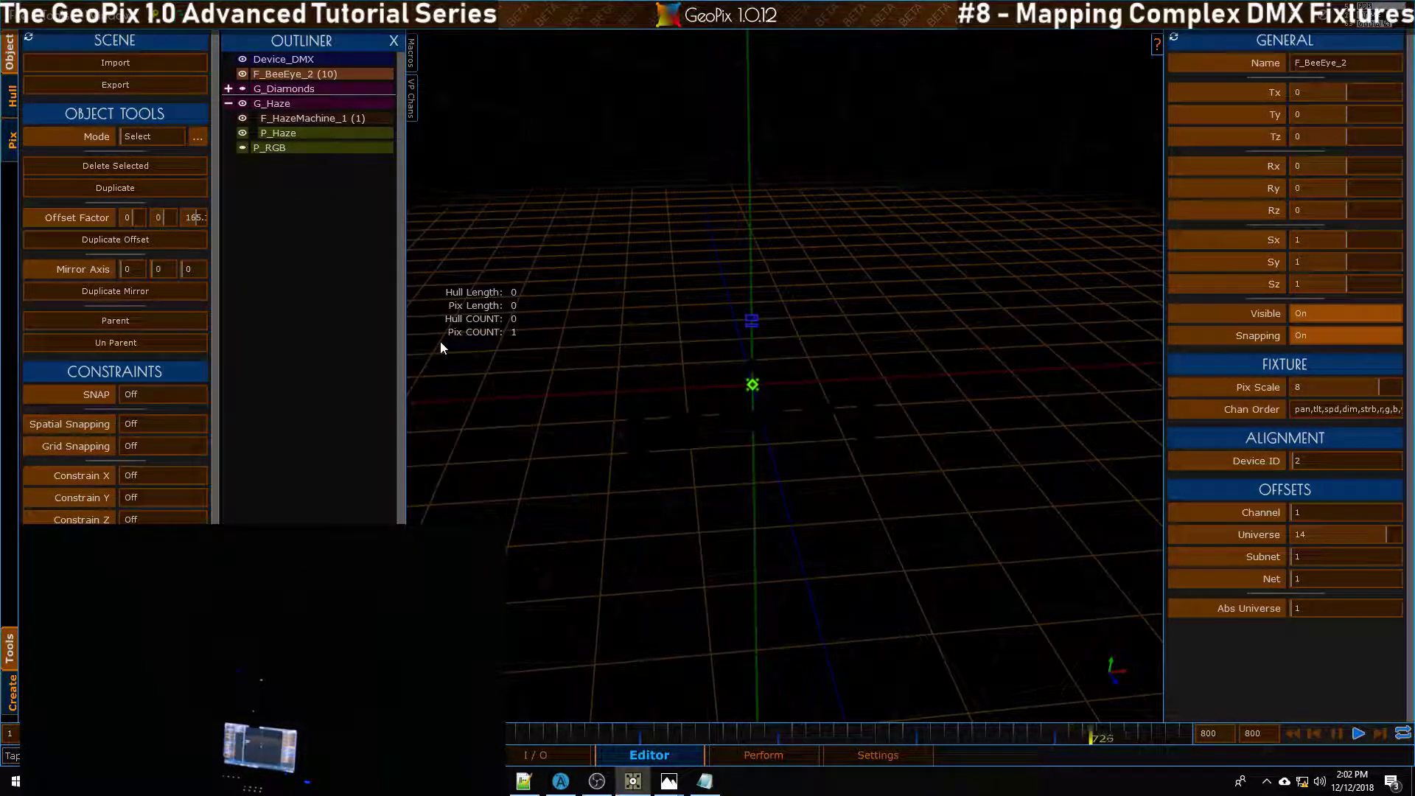
Step: Save the project in Desktop\Tutorials\Advanced_ledanddmx, basing its file name on Garage_tutorial_V6.txt
left_click(107, 46)
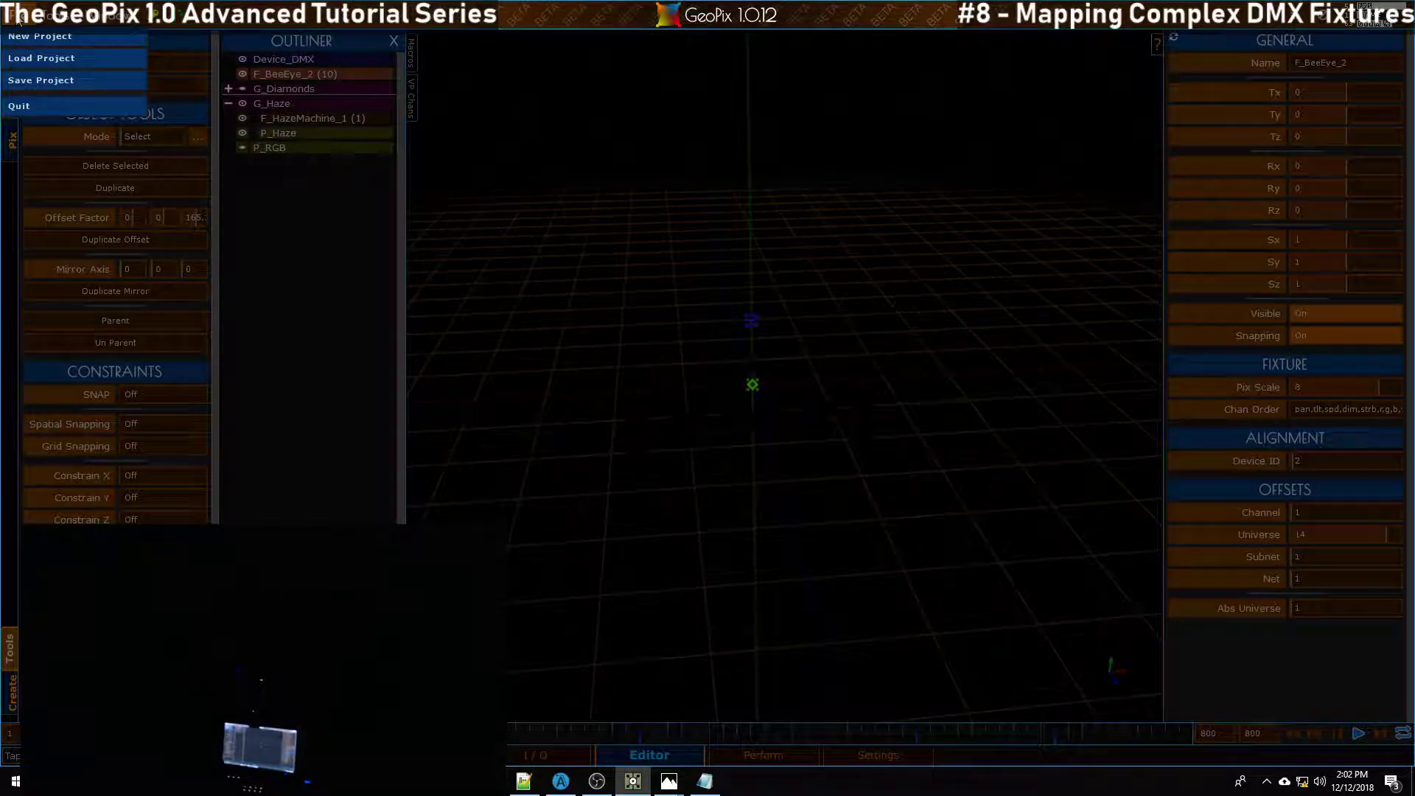
left_click(48, 79)
left_click(61, 109)
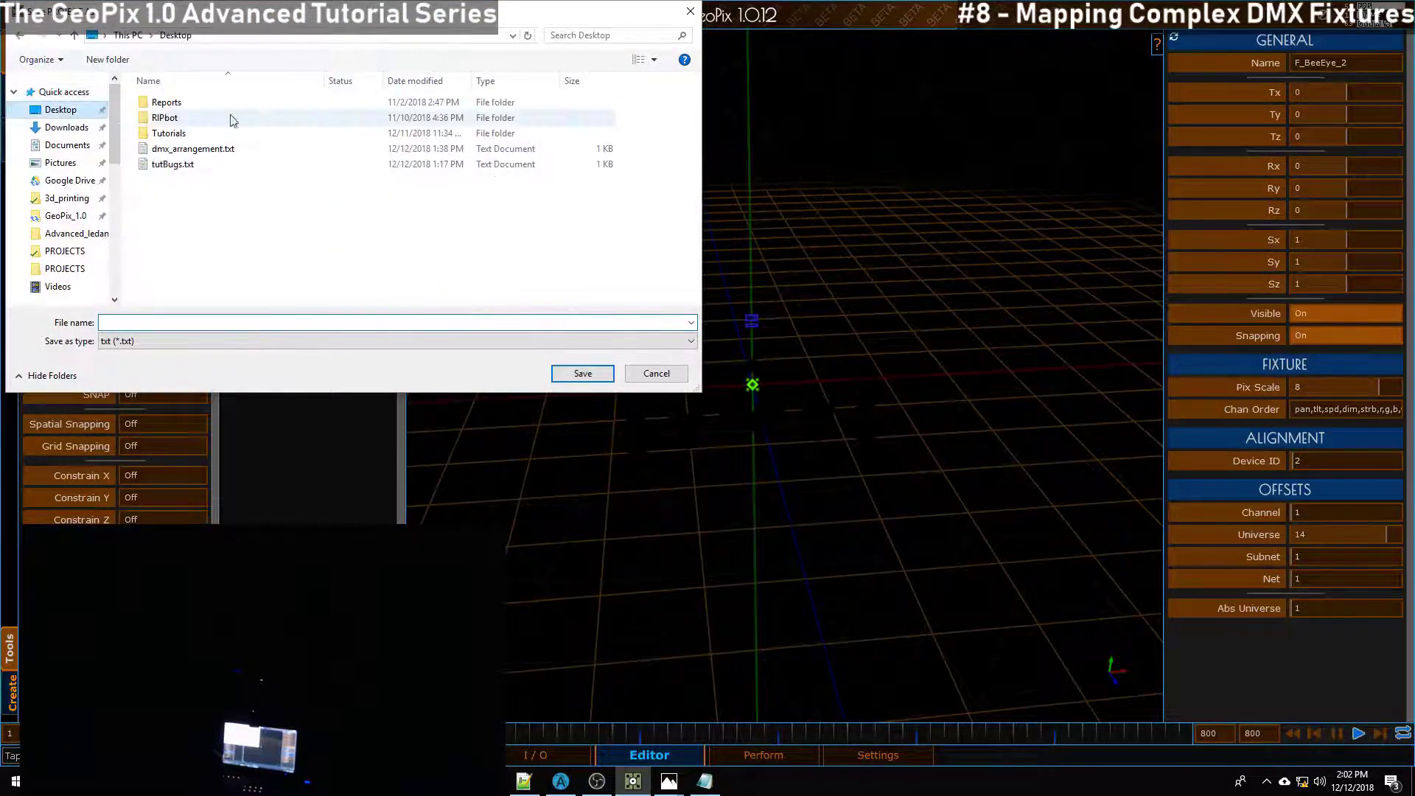
double_click(169, 133)
double_click(181, 103)
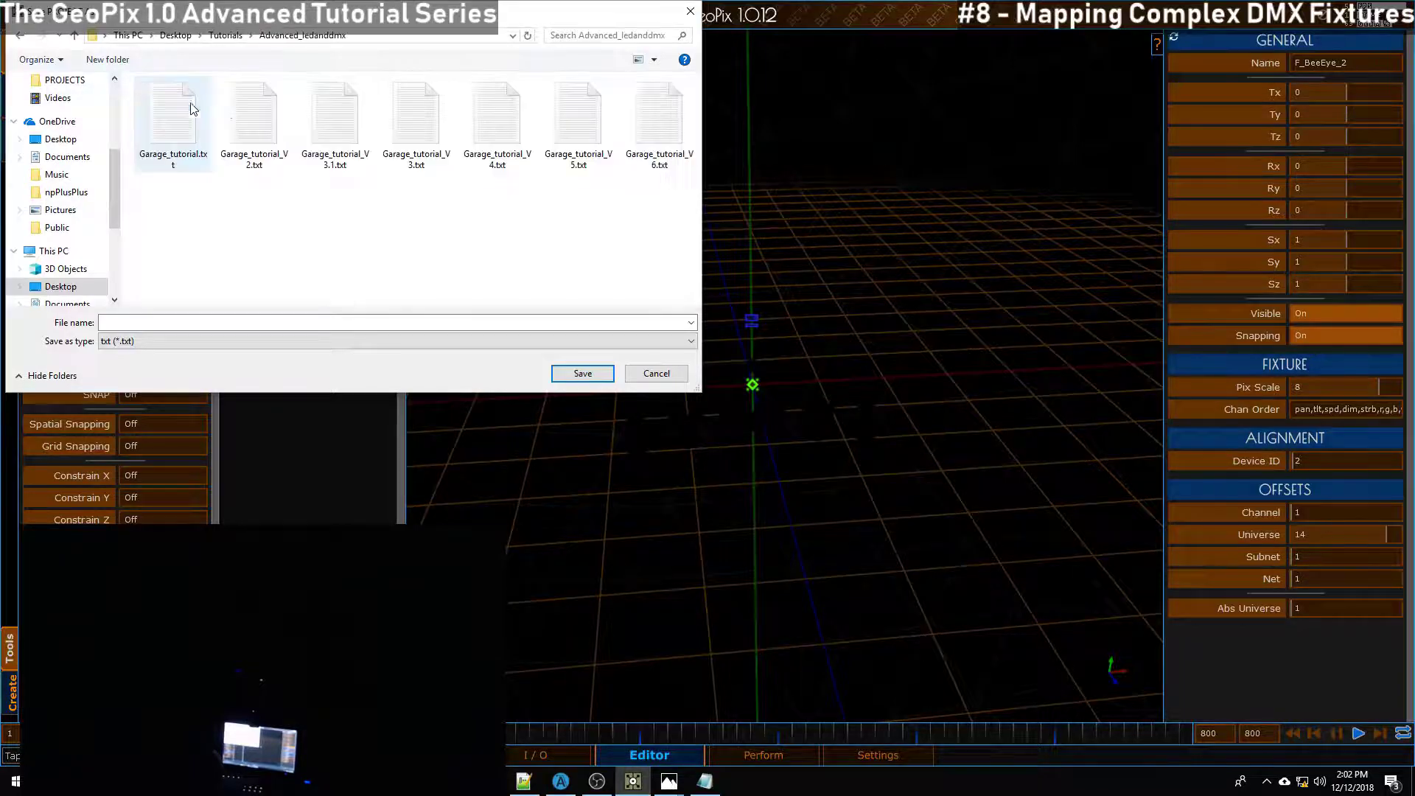
left_click(658, 122)
left_click(172, 321)
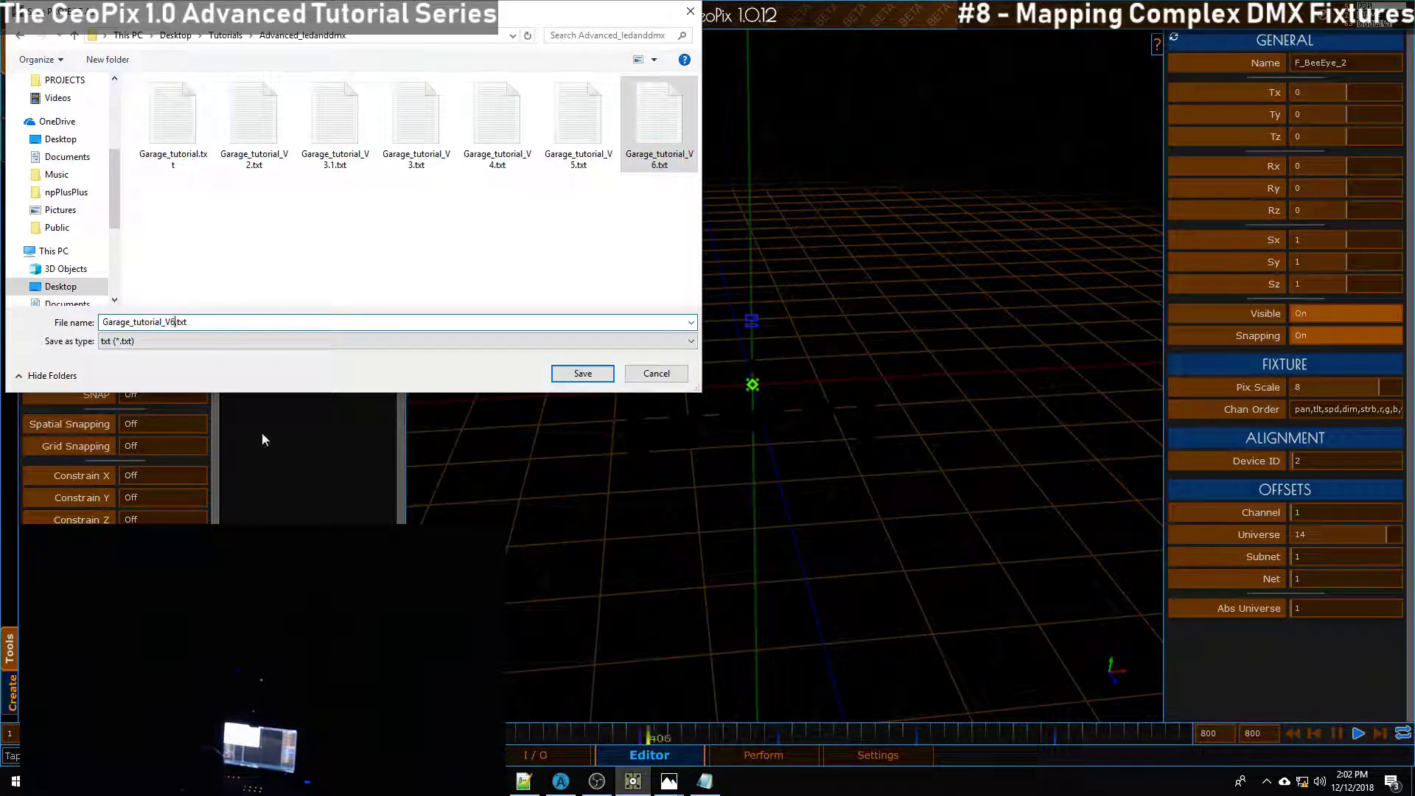
key("Return")
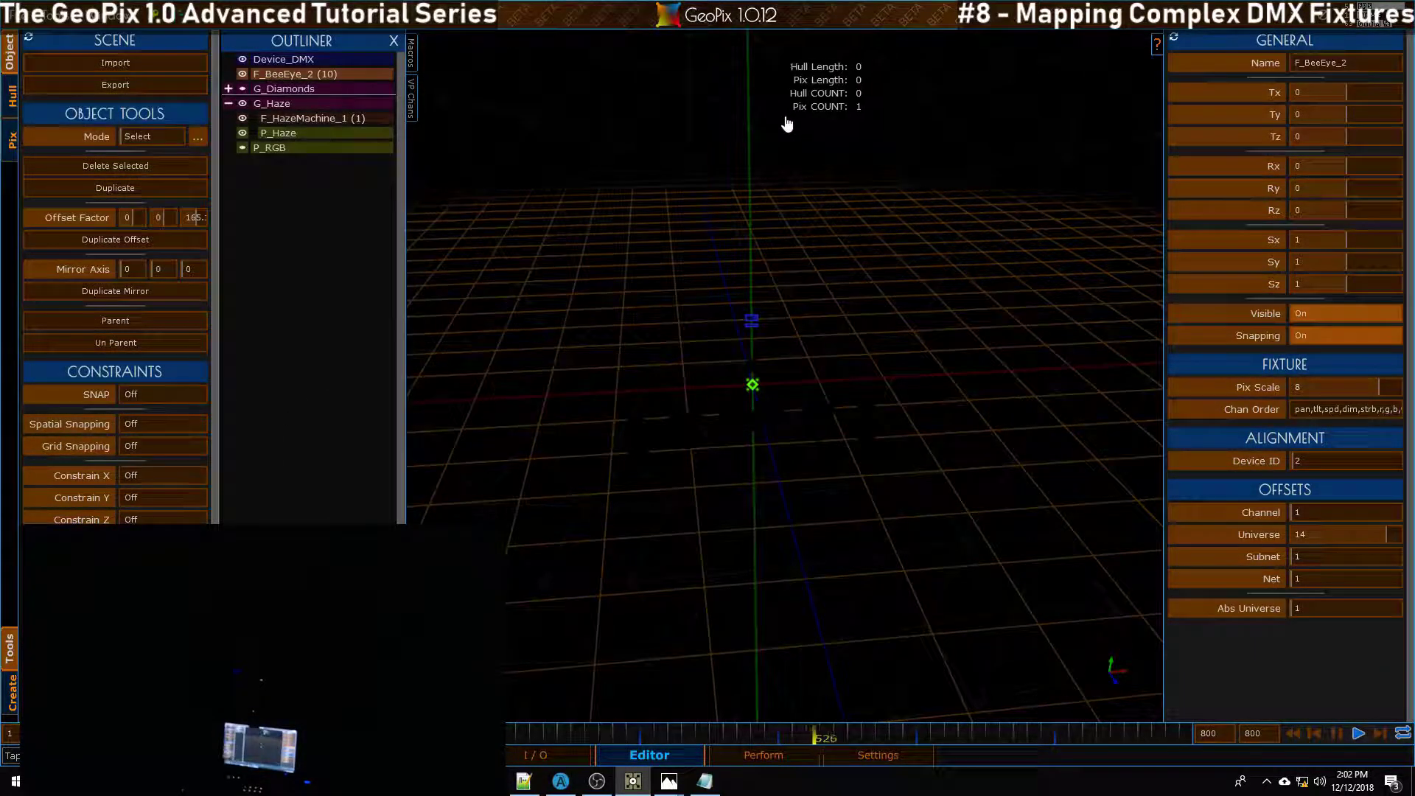
Step: Make the P_RGB projector visible and select it to view its projection area in the scene
left_click_drag(781, 288, 663, 235, "alt")
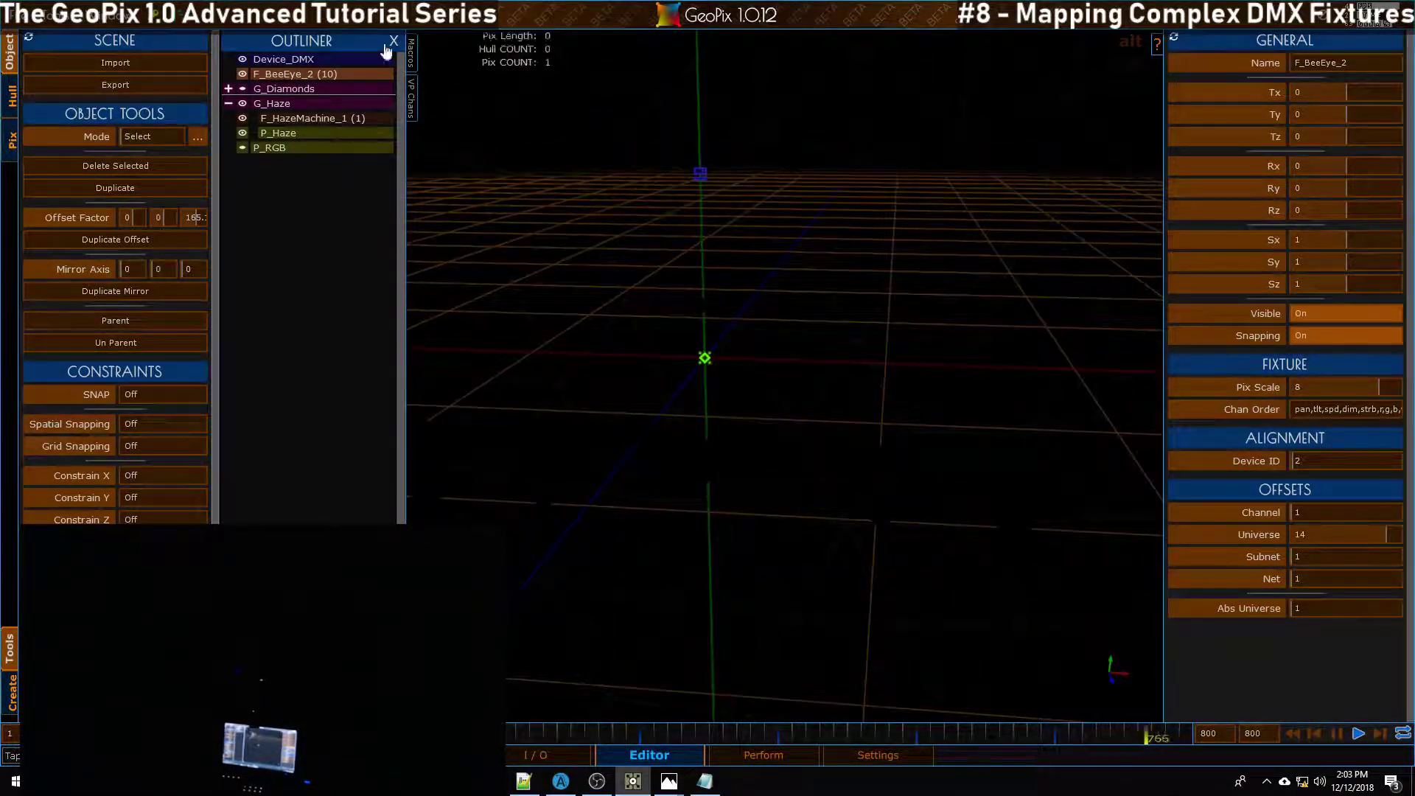
left_click_drag(825, 258, 723, 189, "alt")
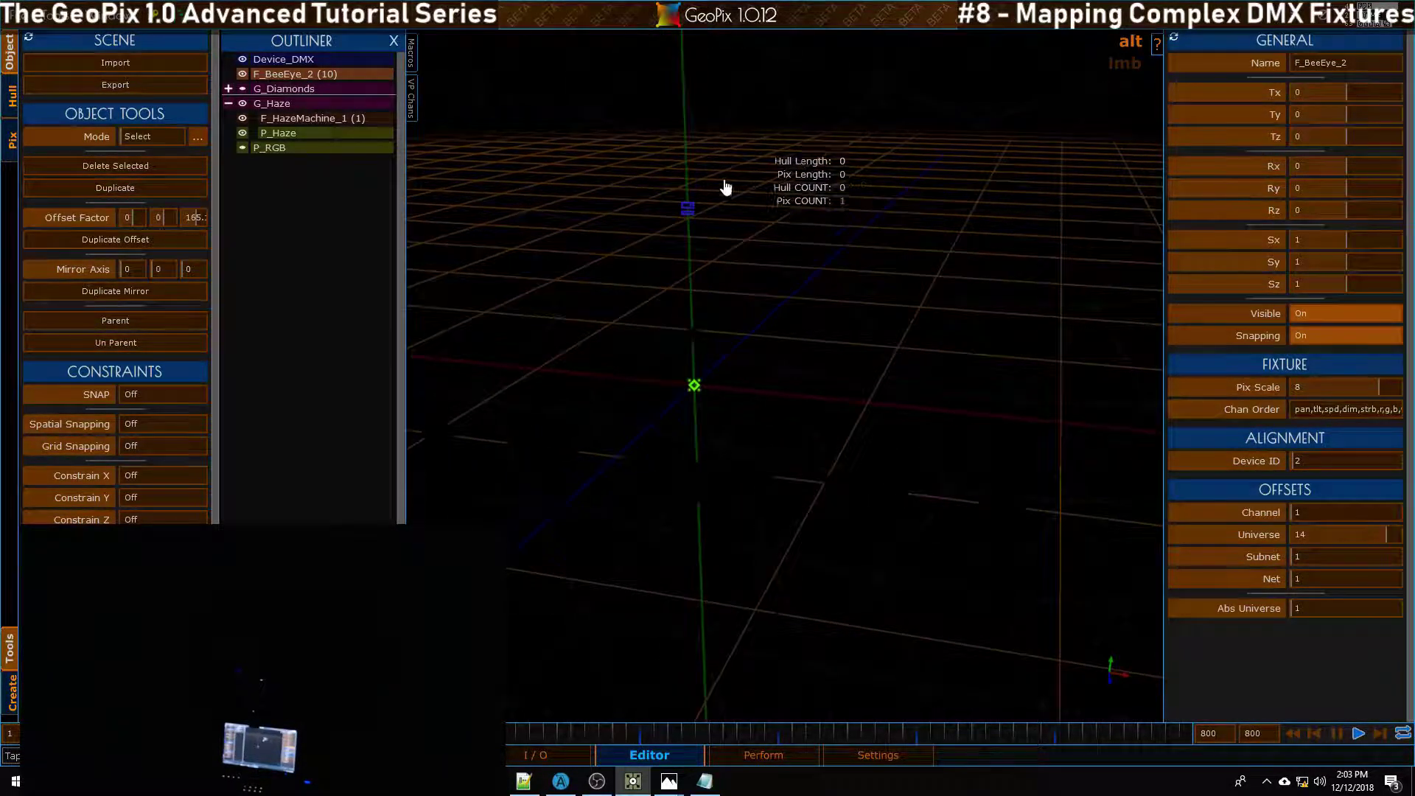
left_click(243, 148)
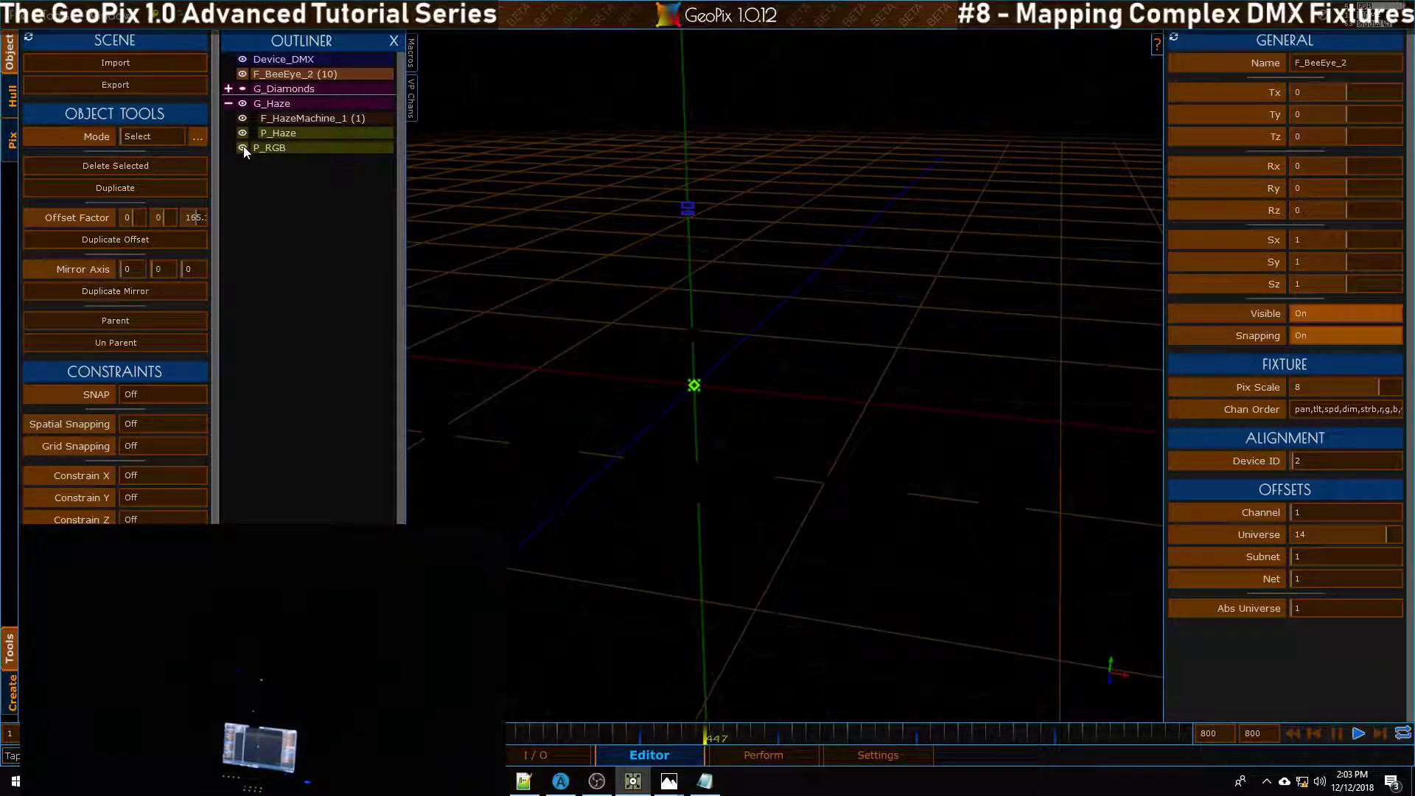
left_click(258, 149)
scroll(834, 190, "down", 4)
scroll(810, 276, "up", 1)
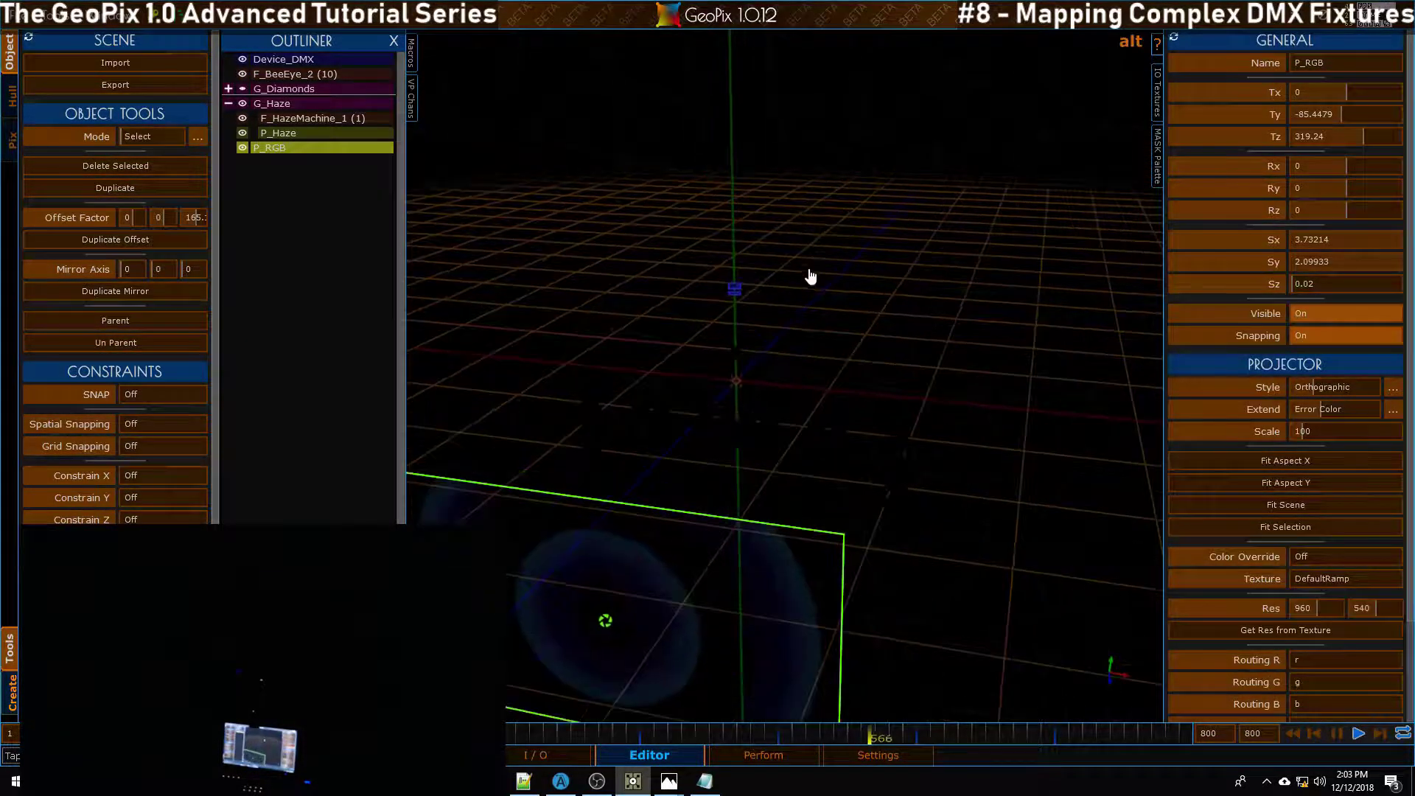
scroll(812, 279, "up", 3)
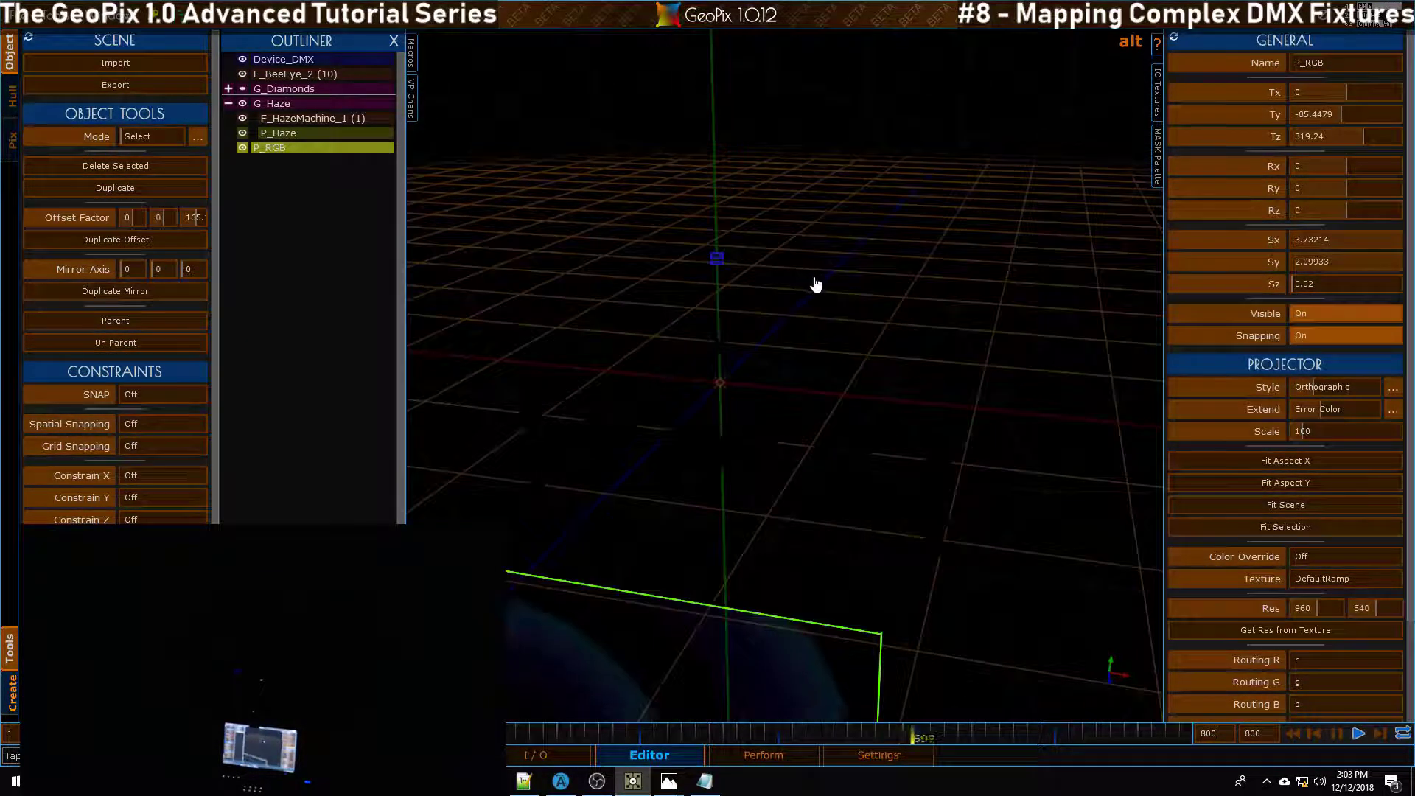
Step: Make Fixture_1 in G_1 and Fixture_24 in G_4 of G_Diamonds visible, leaving the groups collapsed
left_click(228, 89)
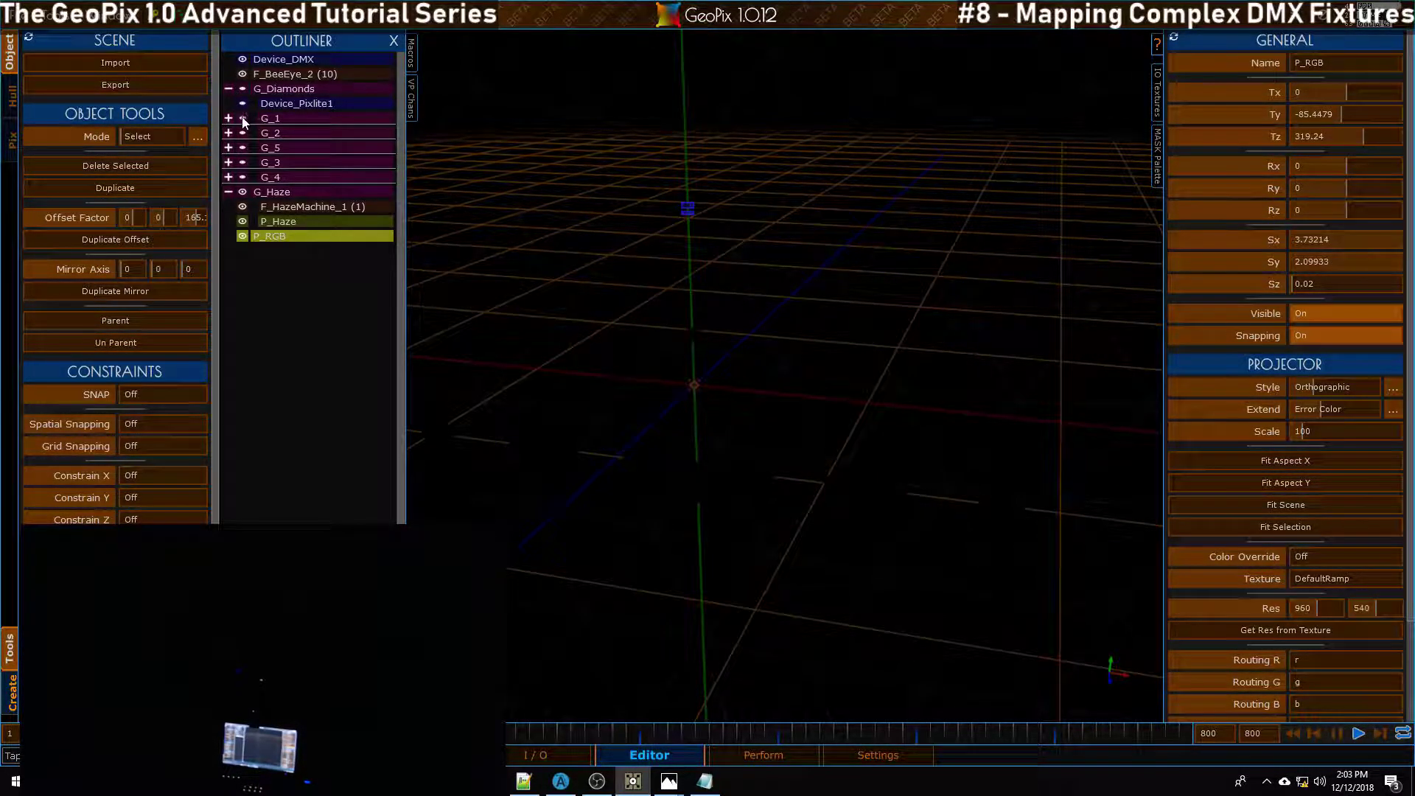
left_click(228, 118)
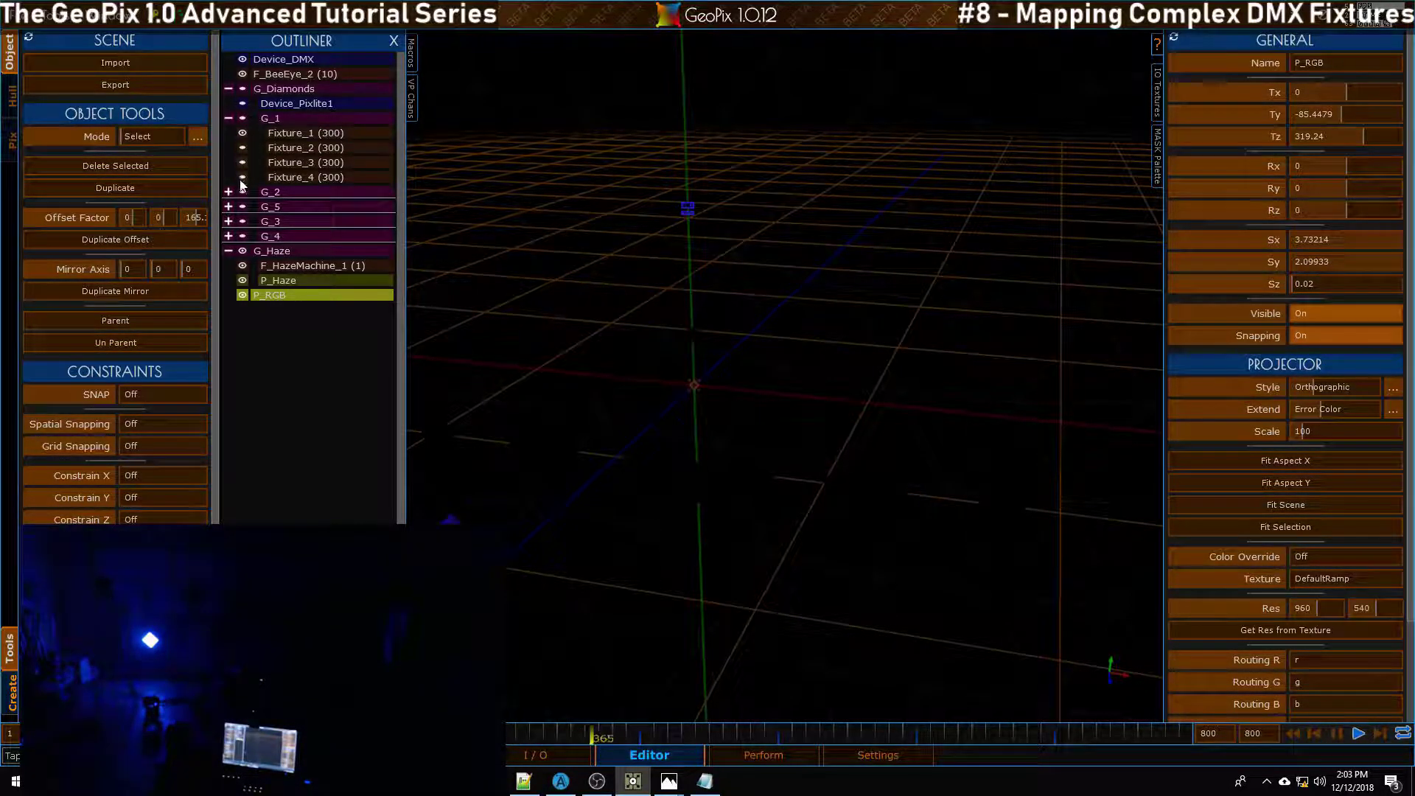
left_click(228, 118)
left_click(228, 178)
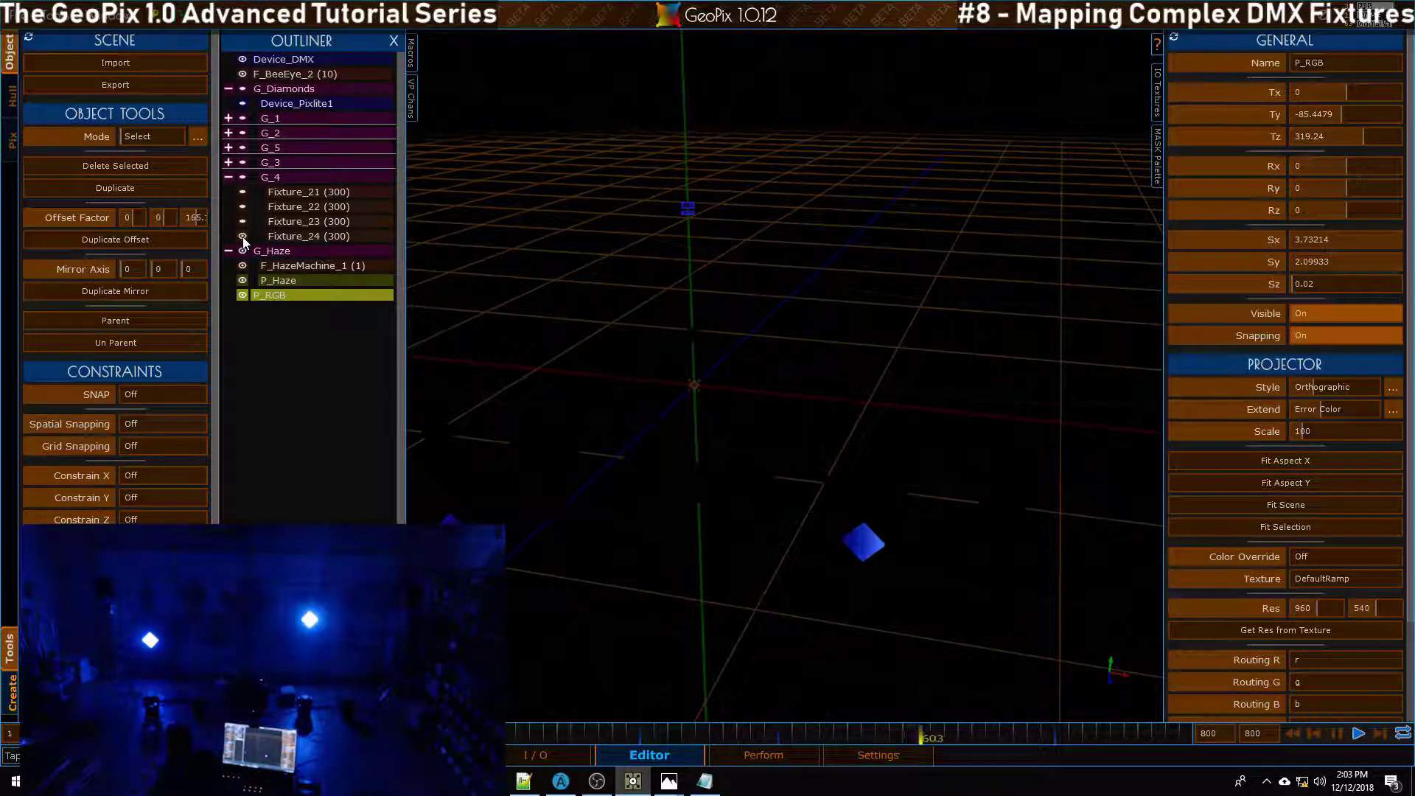
left_click(228, 178)
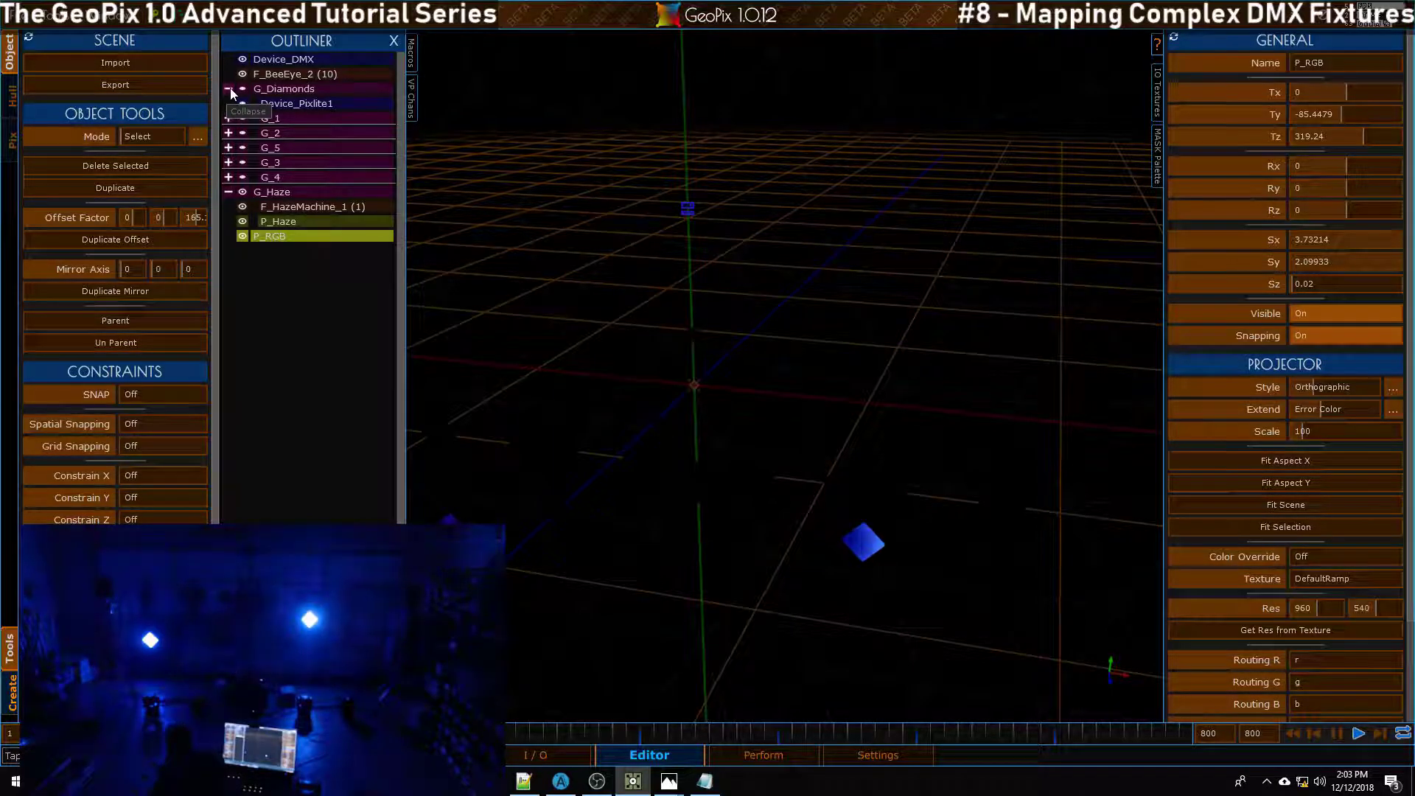
left_click(230, 87)
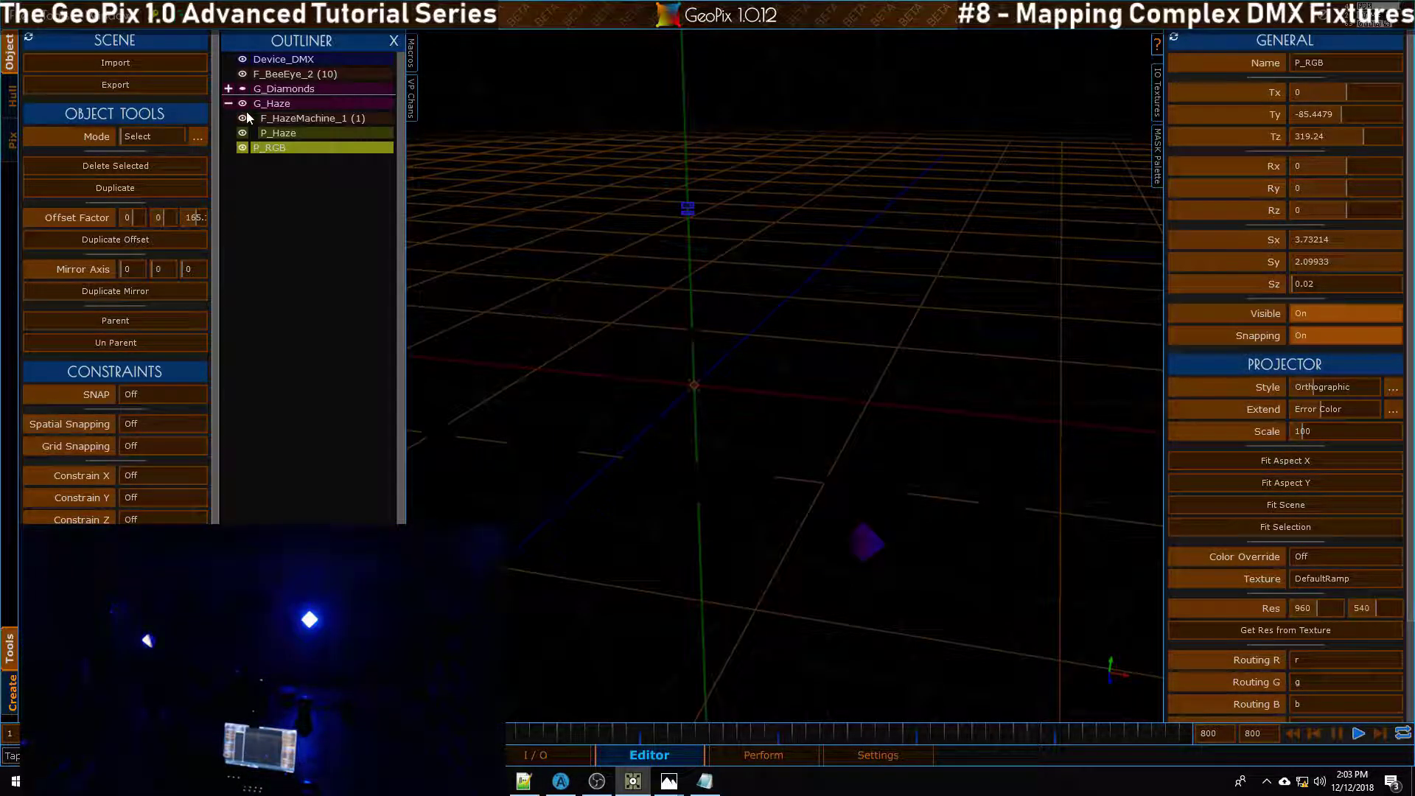
Step: Inspect the P_Haze projector, collapse the G_Haze group and select P_RGB
left_click(286, 136)
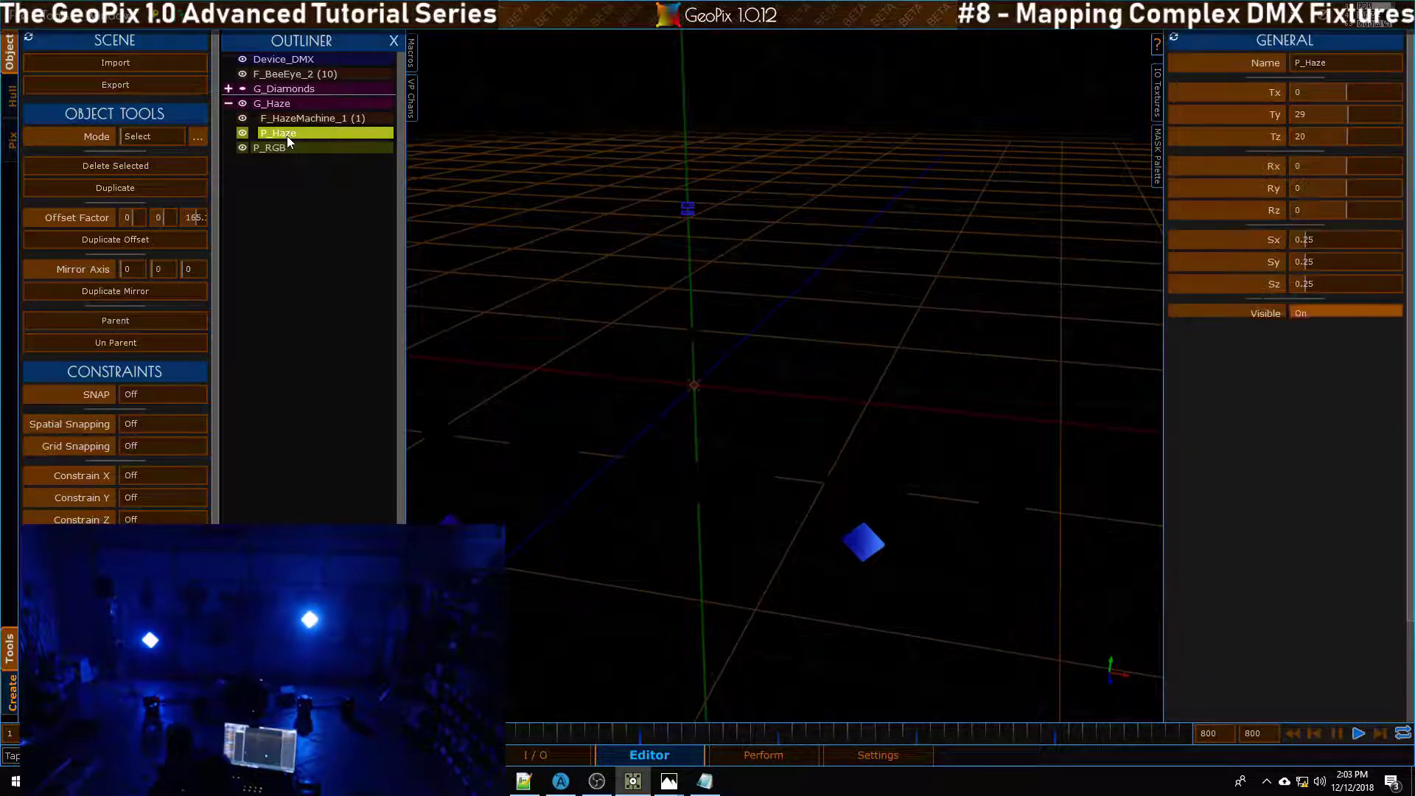
left_click(228, 103)
left_click(305, 120)
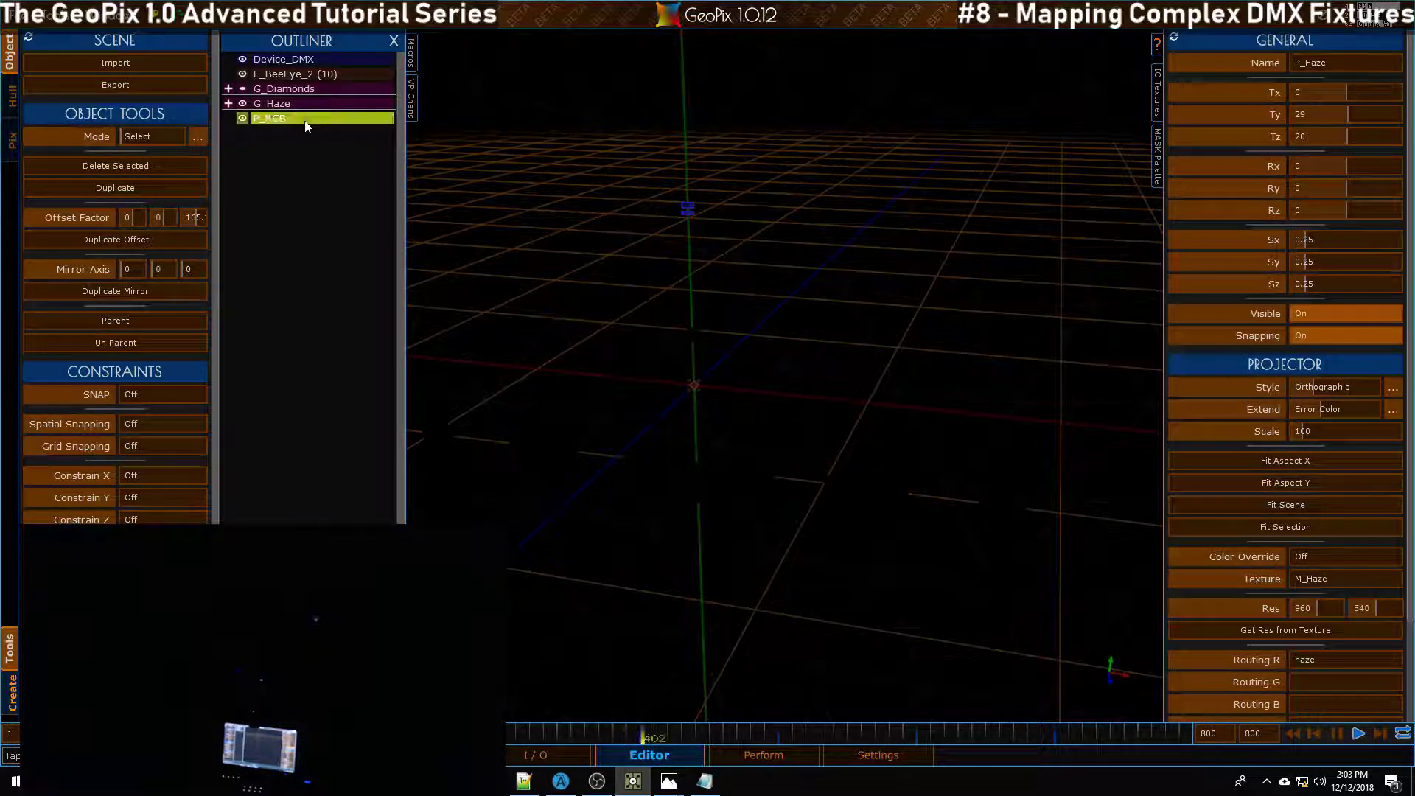
Step: Raise the P_RGB projector vertically to a Ty of -30.4479
left_click_drag(751, 396, 815, 376, "alt")
scroll(1337, 114, "up", 20)
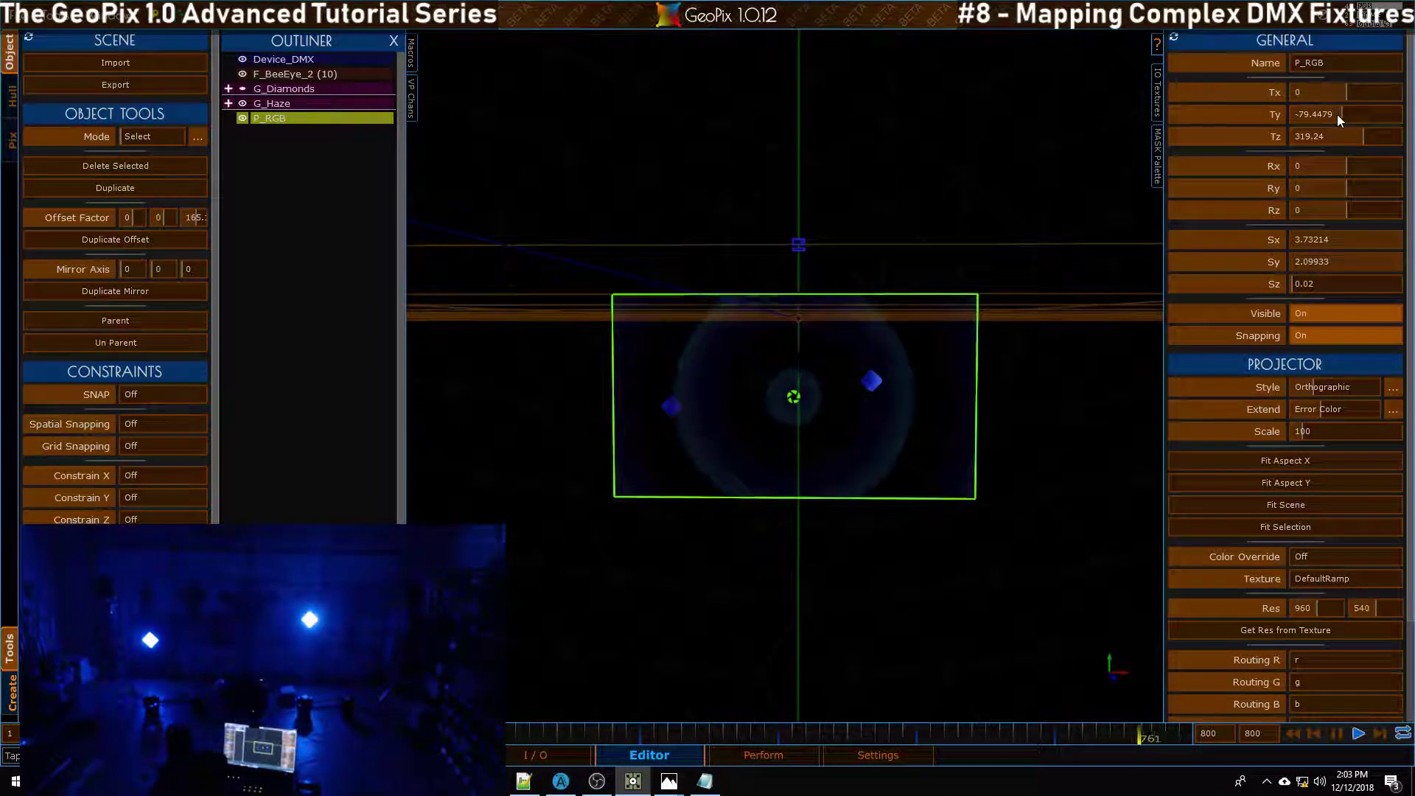
scroll(1337, 113, "up", 4)
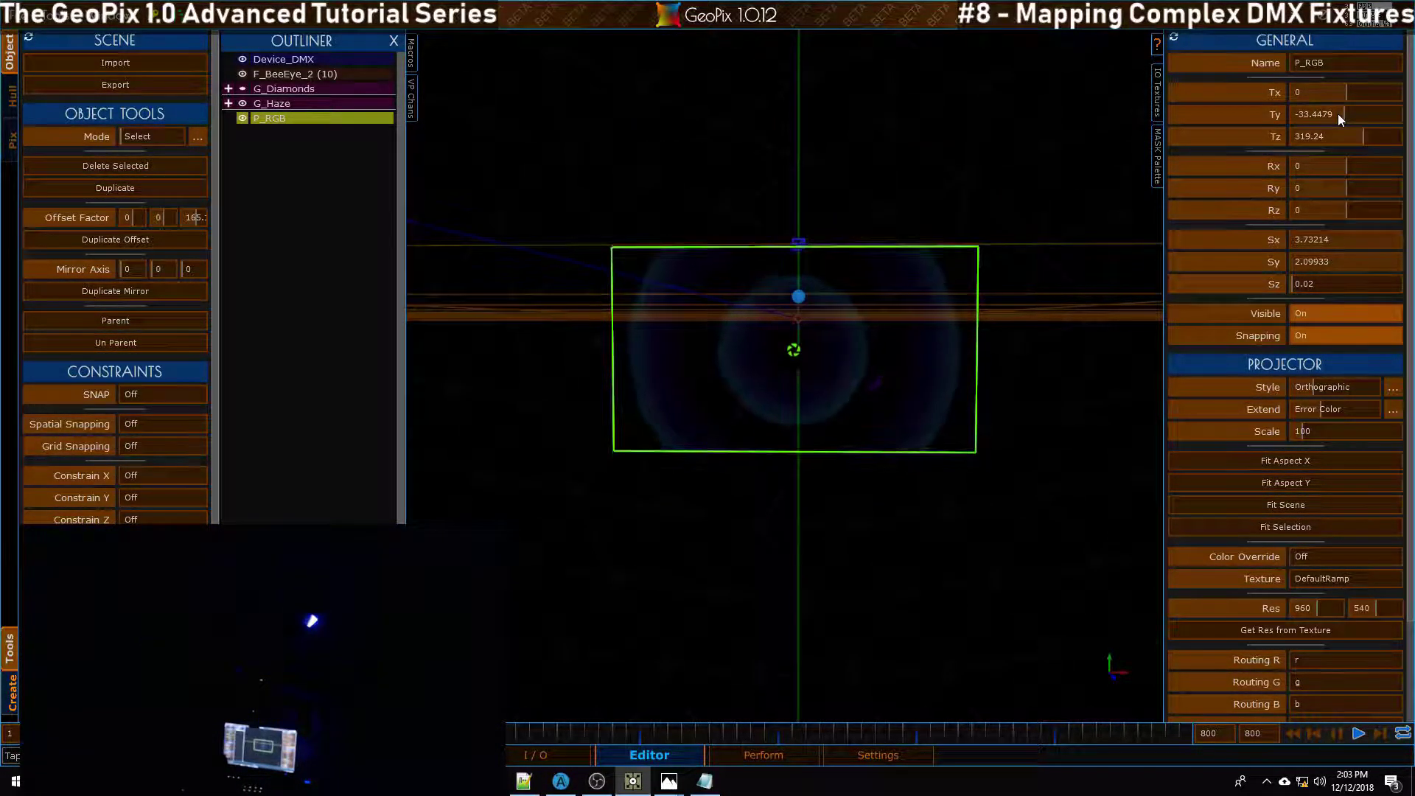
Step: Select the F_BeeEye_2 fixture and try moving it upward from the scene origin
left_click_drag(916, 205, 654, 270, "alt")
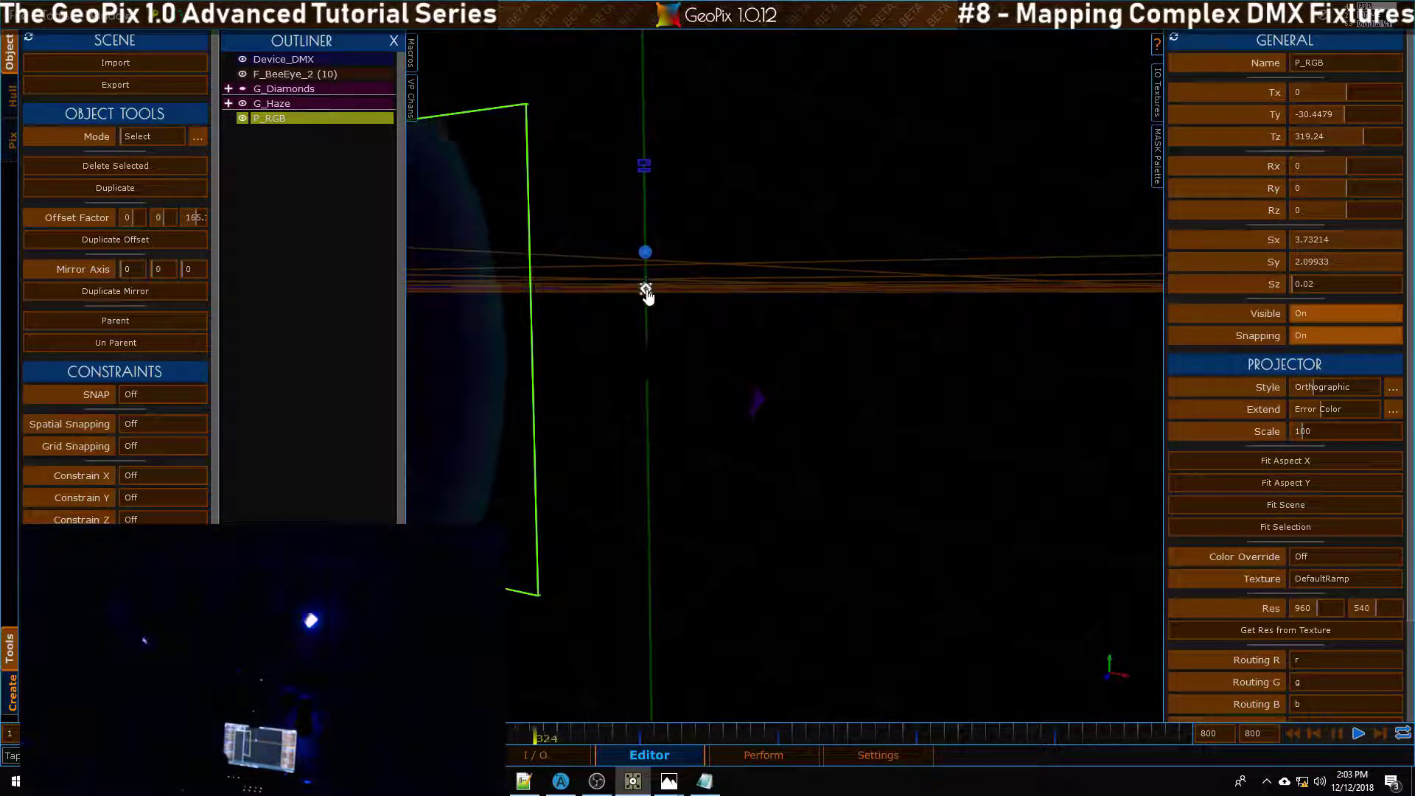
left_click(278, 74)
left_click(646, 289)
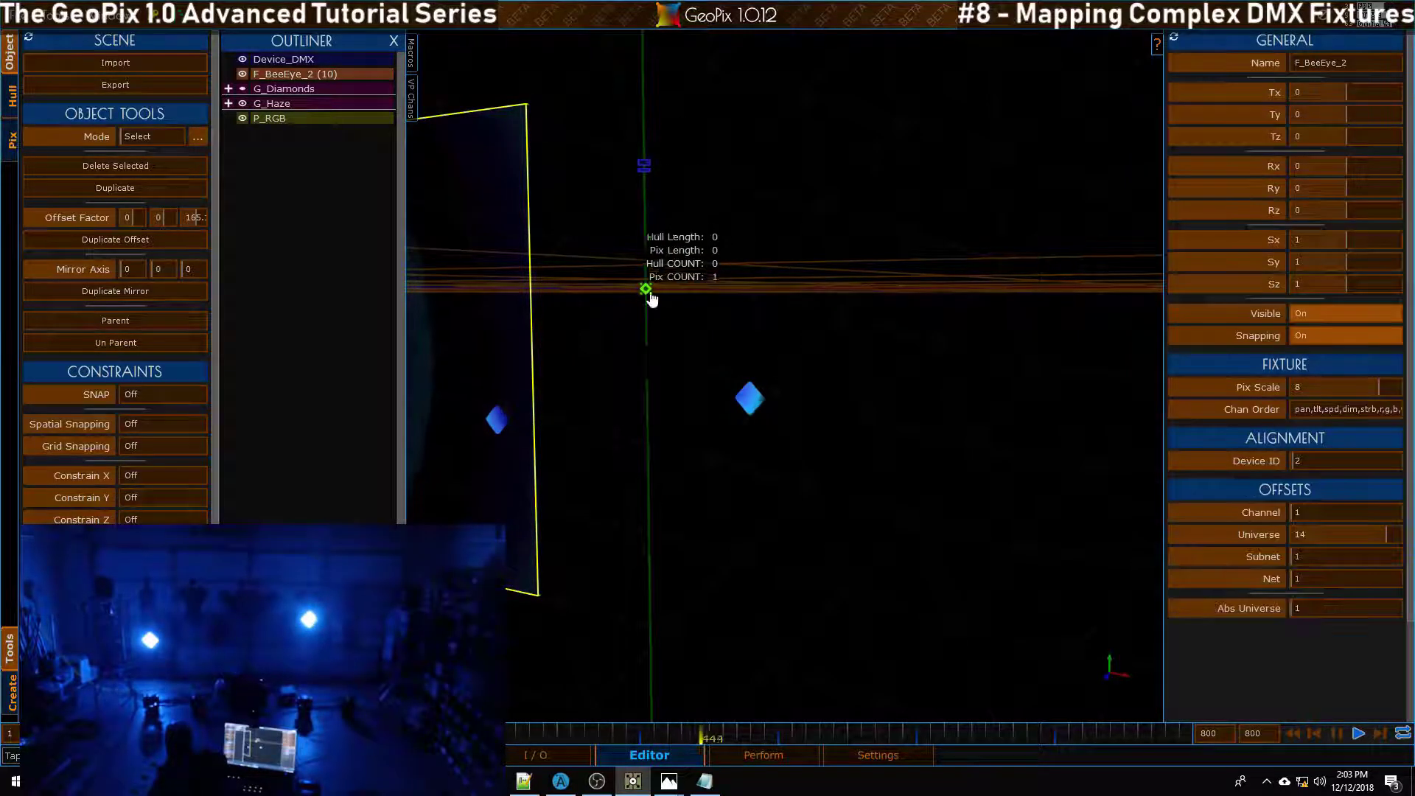
key("g")
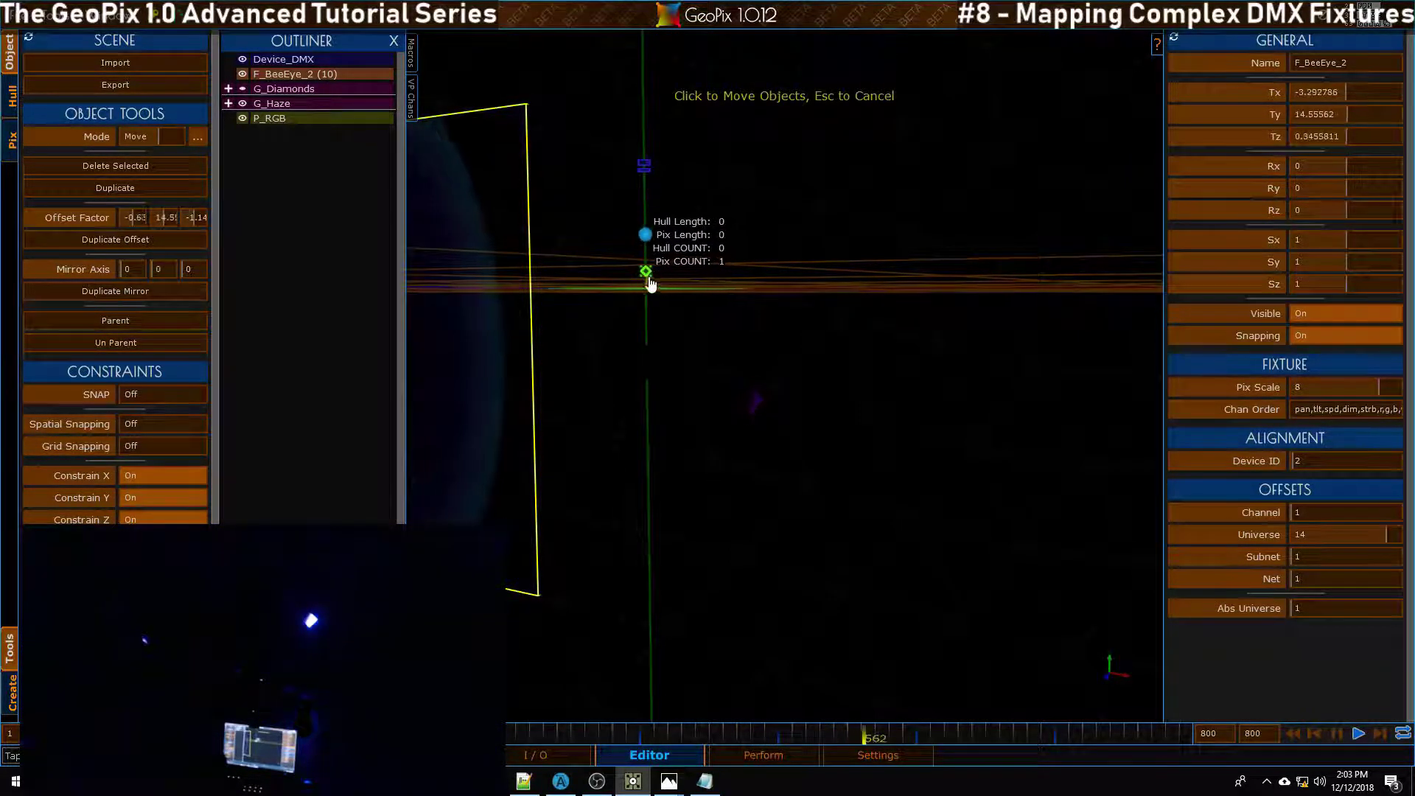
key("Escape")
left_click_drag(590, 157, 793, 253, "alt")
right_click_drag(793, 253, 798, 243, "alt")
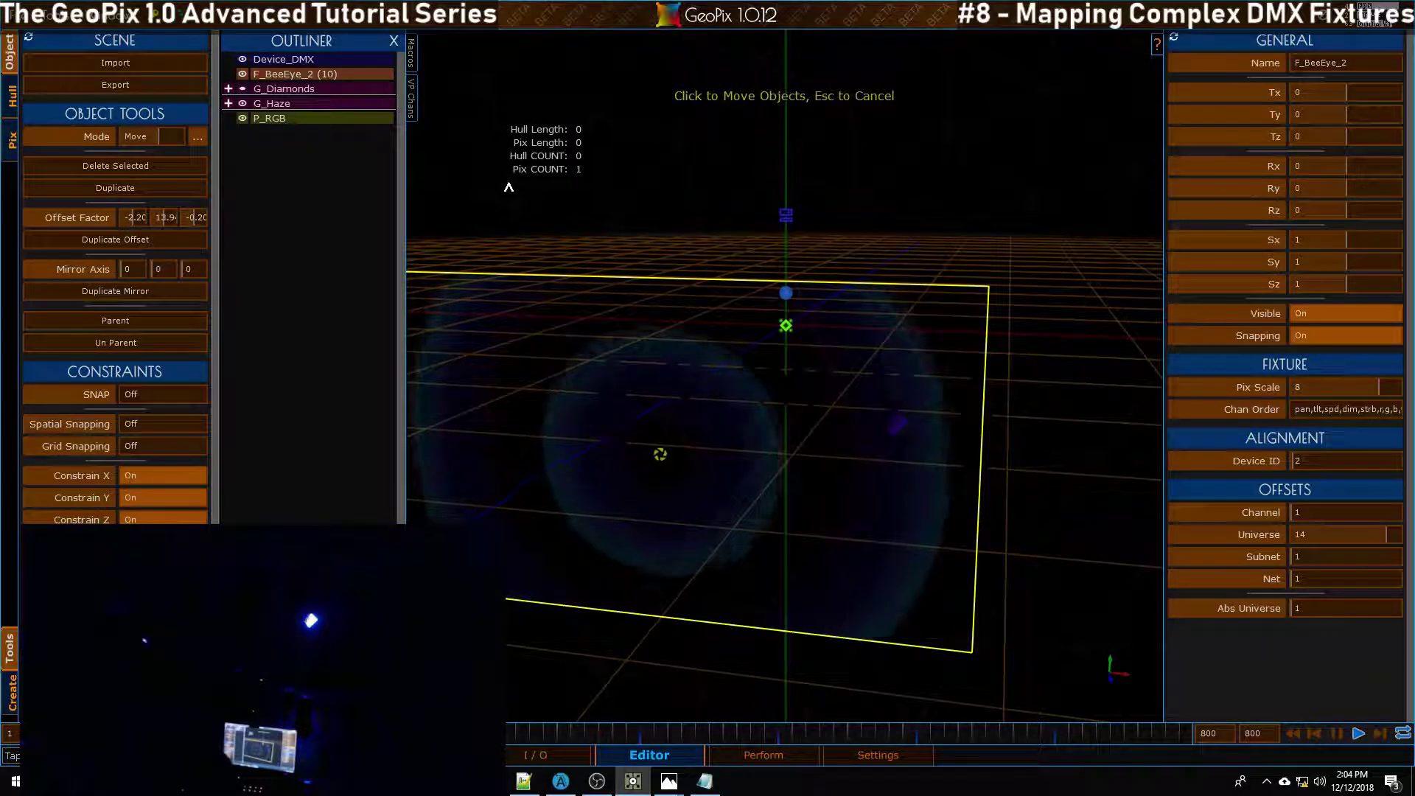
Step: Consult the 10 Control Channel table in the Bee_Eye.jpg manual scan in Photos and minimize it
key("alt")
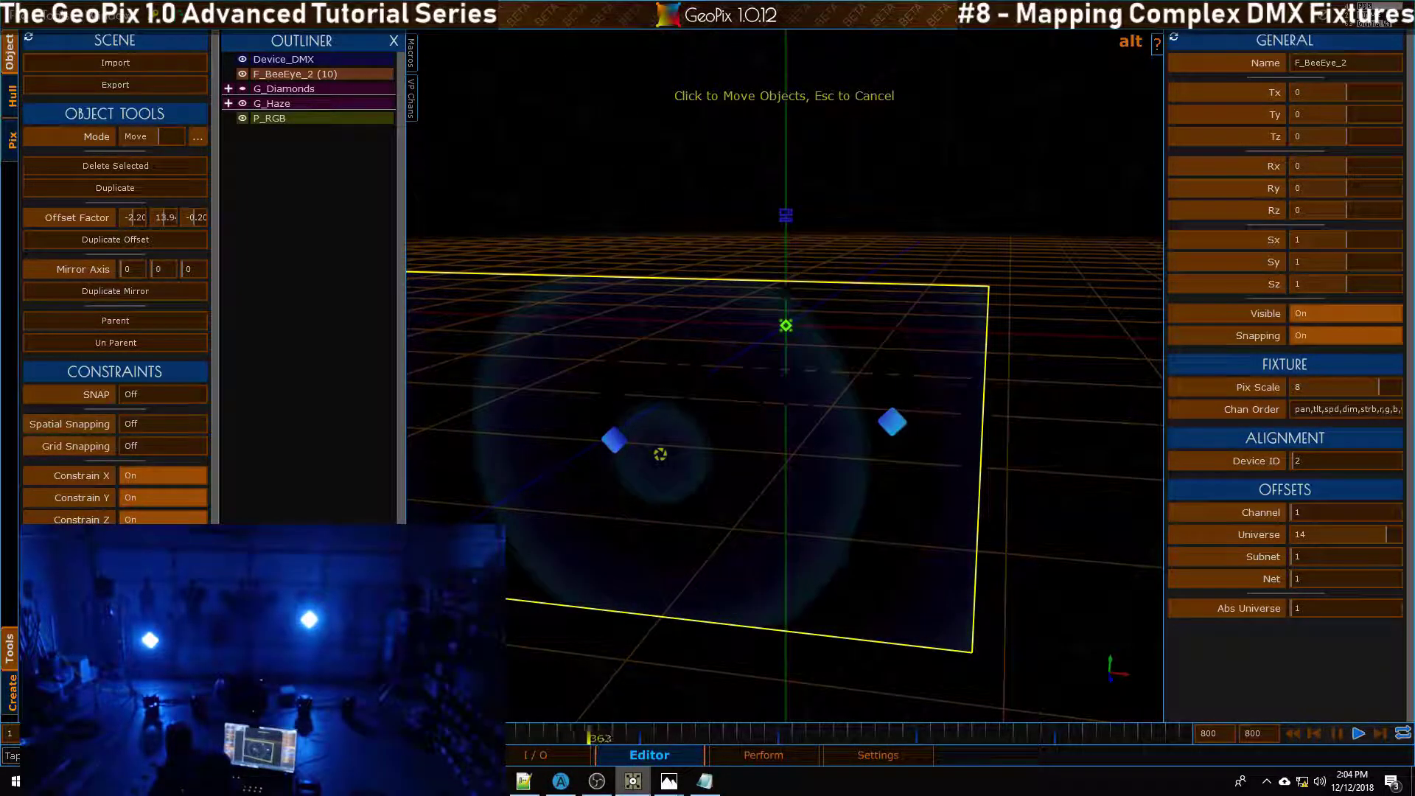
left_click(673, 783)
left_click(744, 709)
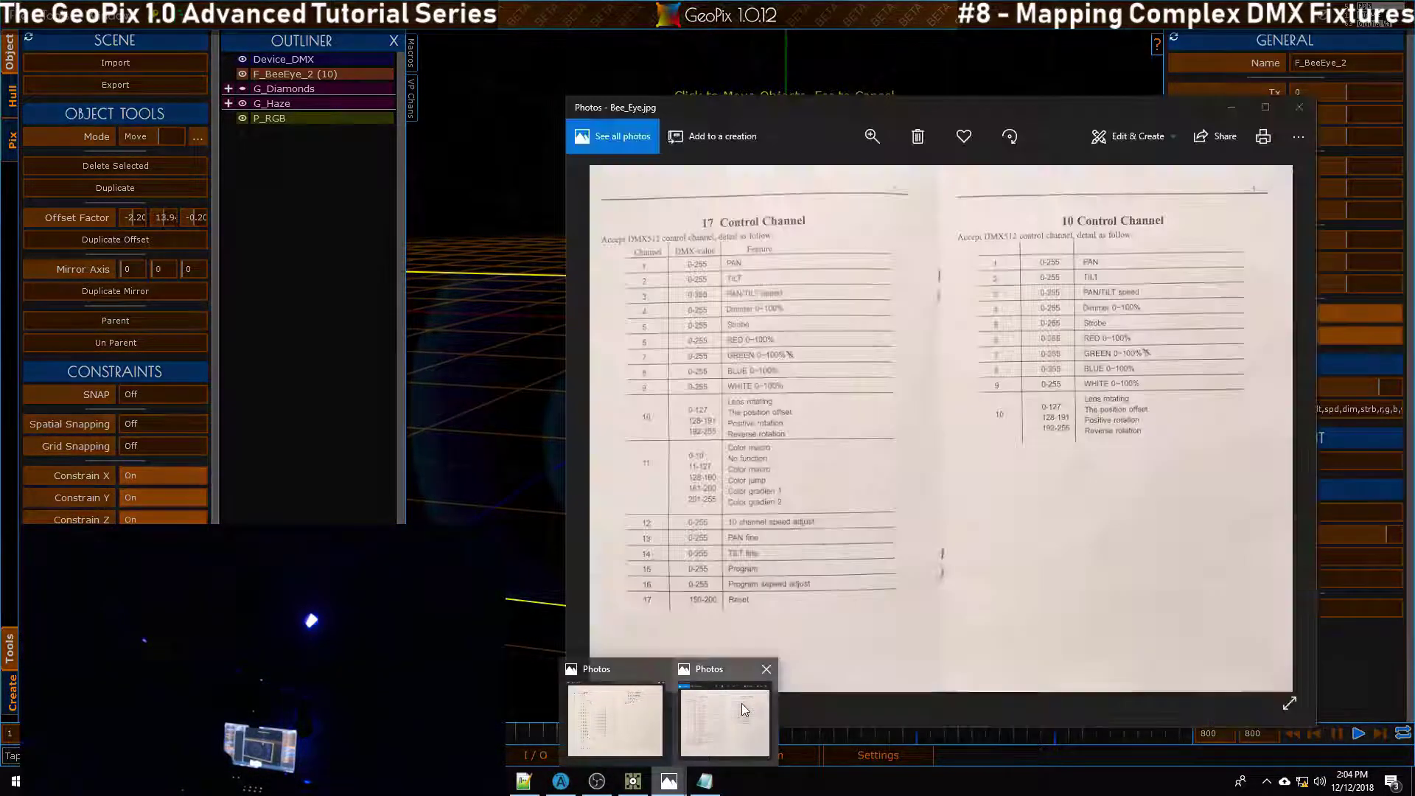
left_click(743, 710)
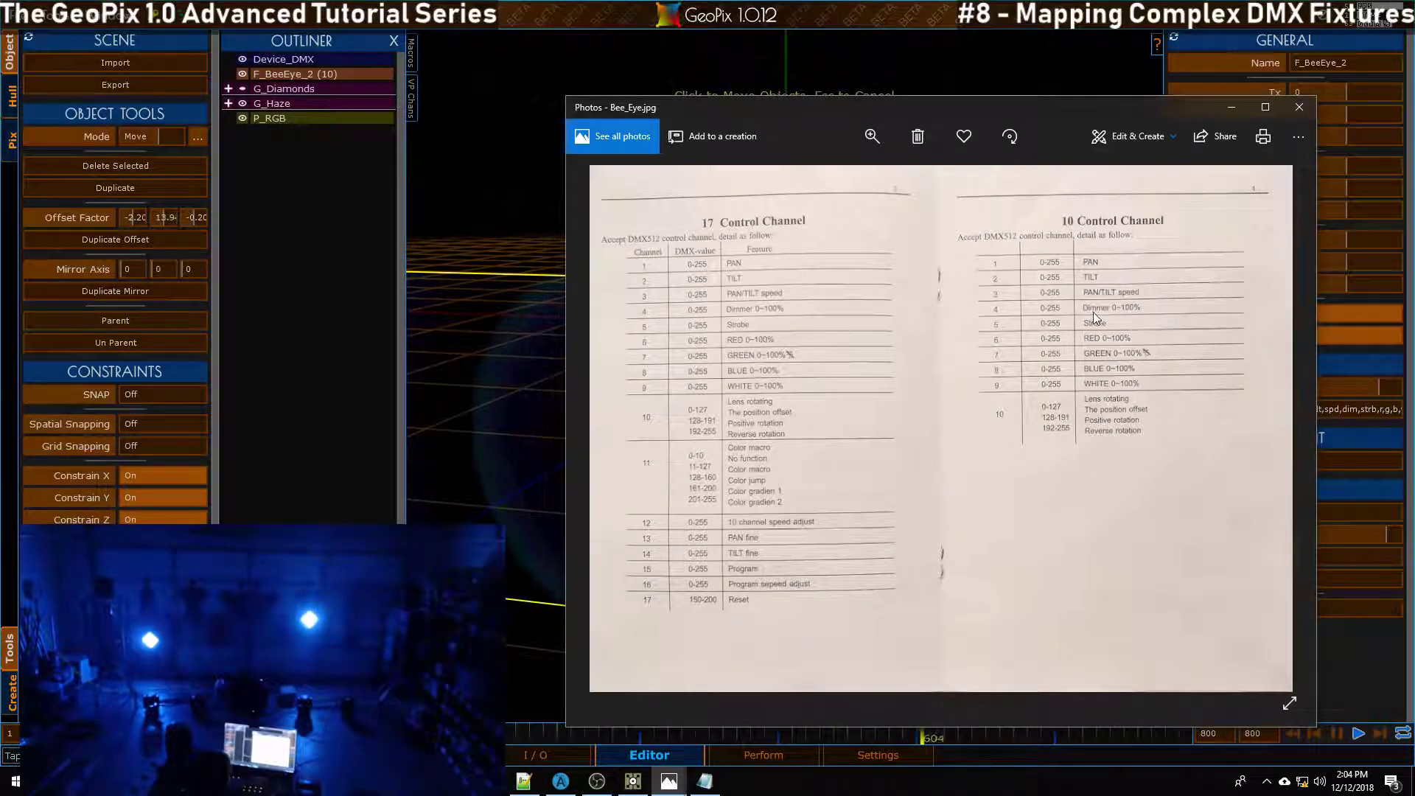
left_click(1229, 109)
Step: Duplicate the P_RGB projector and move the copy along the Z axis to about 553.2
scroll(806, 161, "down", 3)
left_click_drag(774, 174, 713, 275, "alt")
right_click_drag(713, 275, 411, 175, "alt")
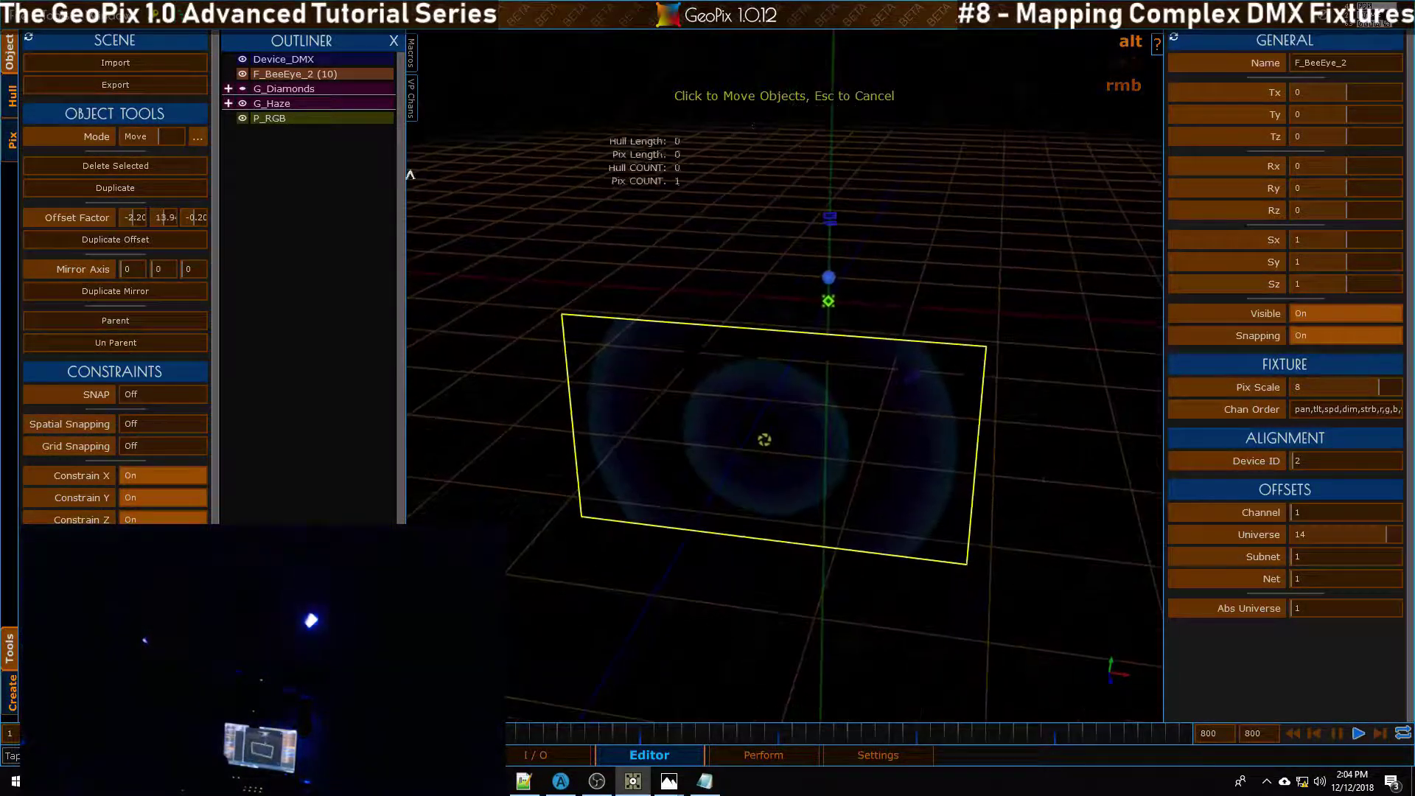
left_click(324, 118)
key("ctrl+d")
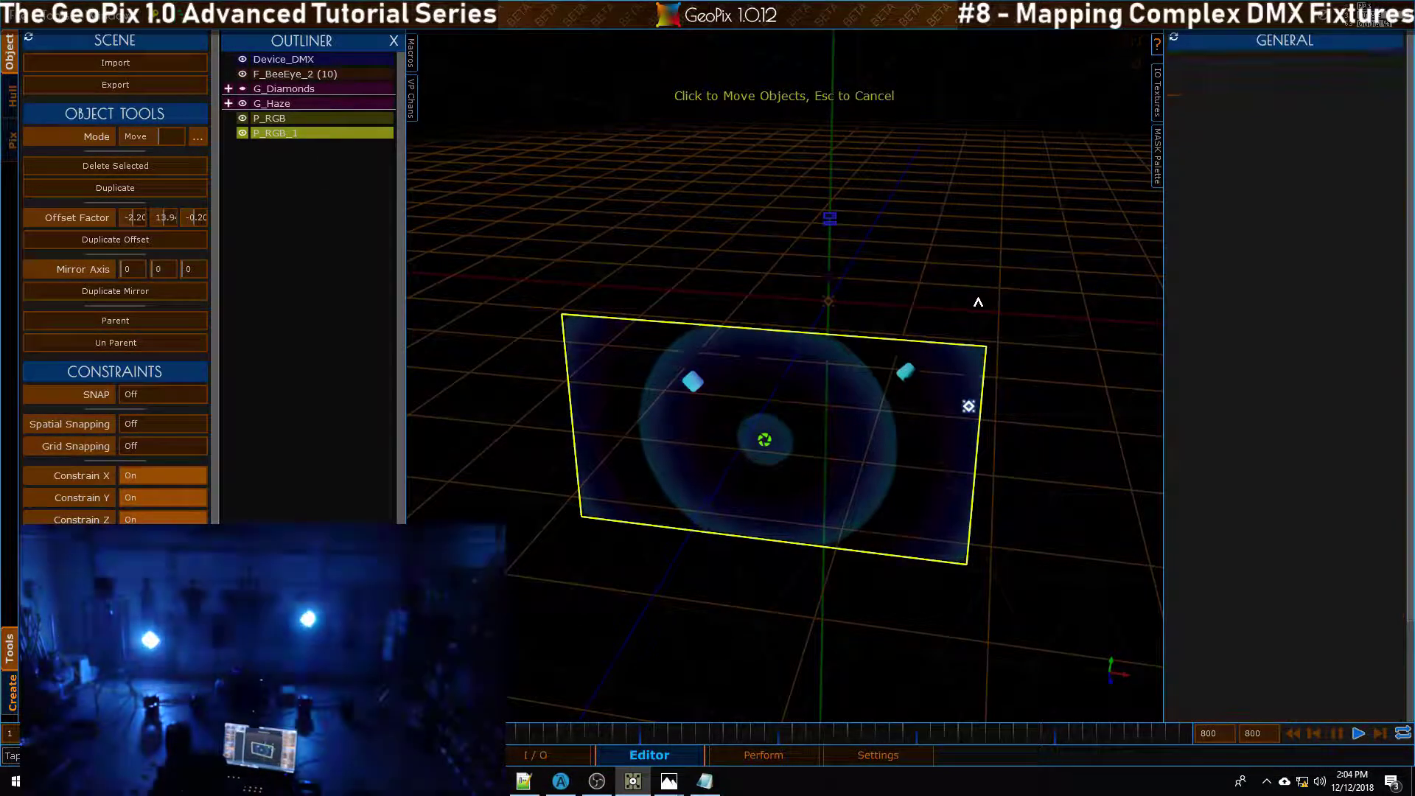
key("z")
left_click(944, 370)
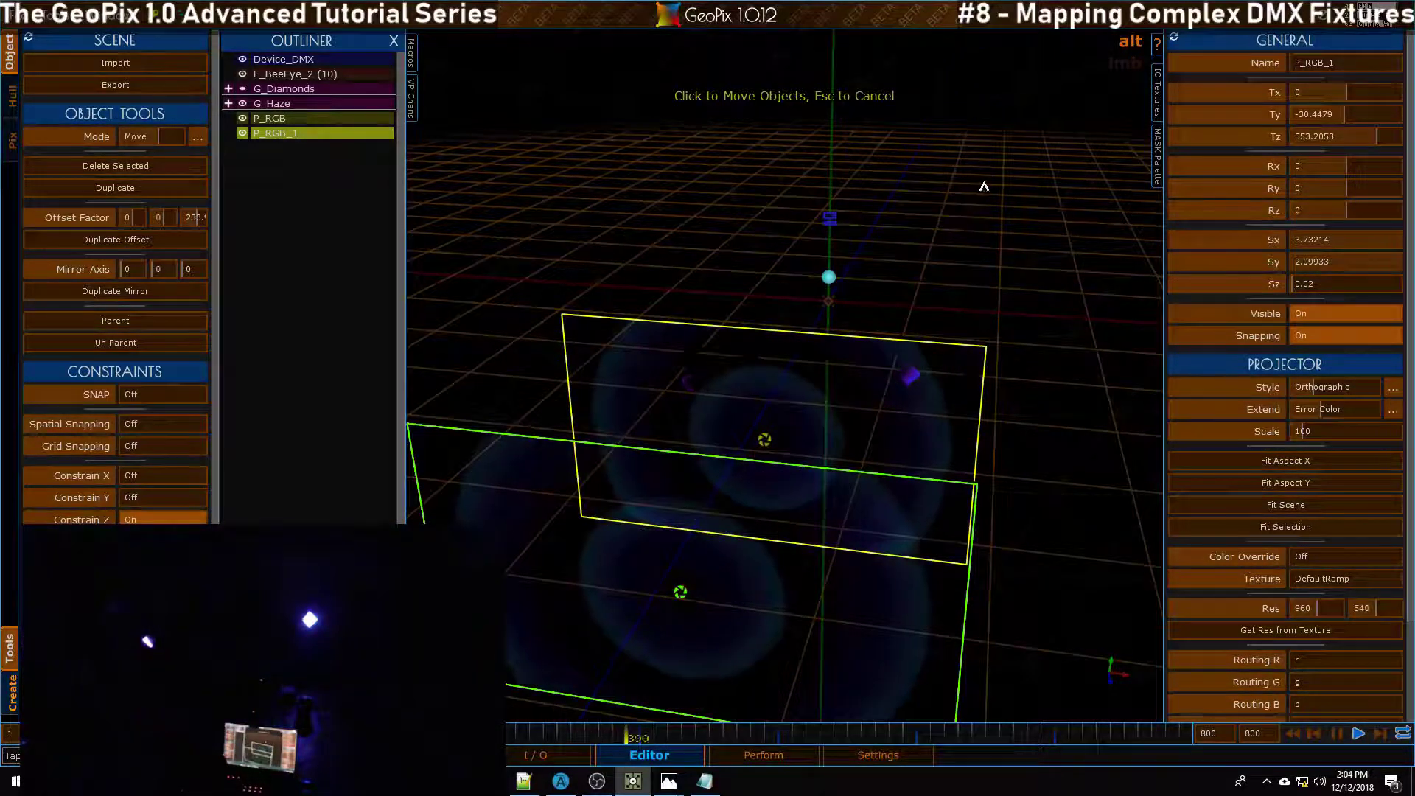
Step: Rename the duplicated projector as P_Dim
scroll(973, 207, "down", 3)
left_click_drag(951, 249, 922, 237, "alt")
right_click_drag(922, 236, 959, 227, "alt")
left_click(1345, 62)
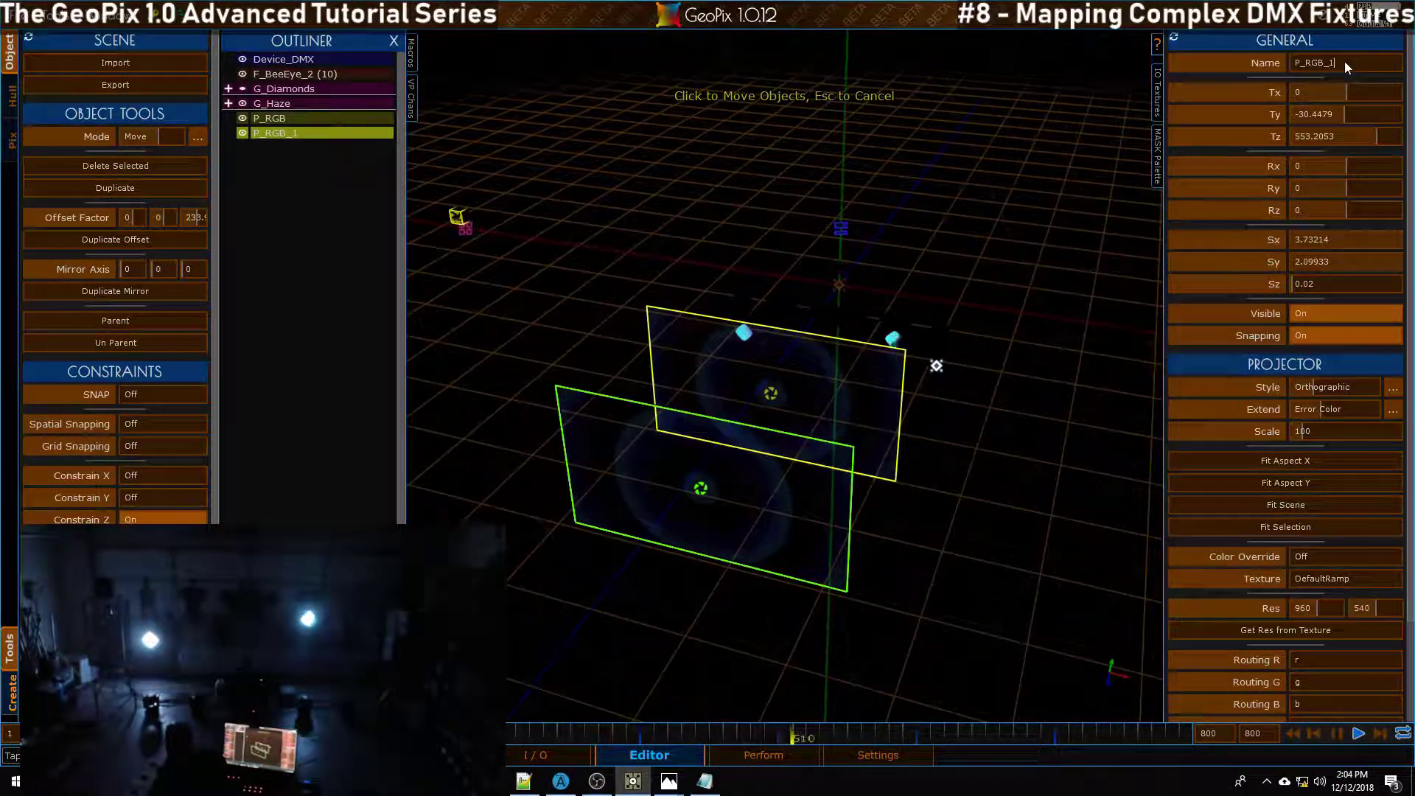
left_click_drag(1344, 64, 1305, 65)
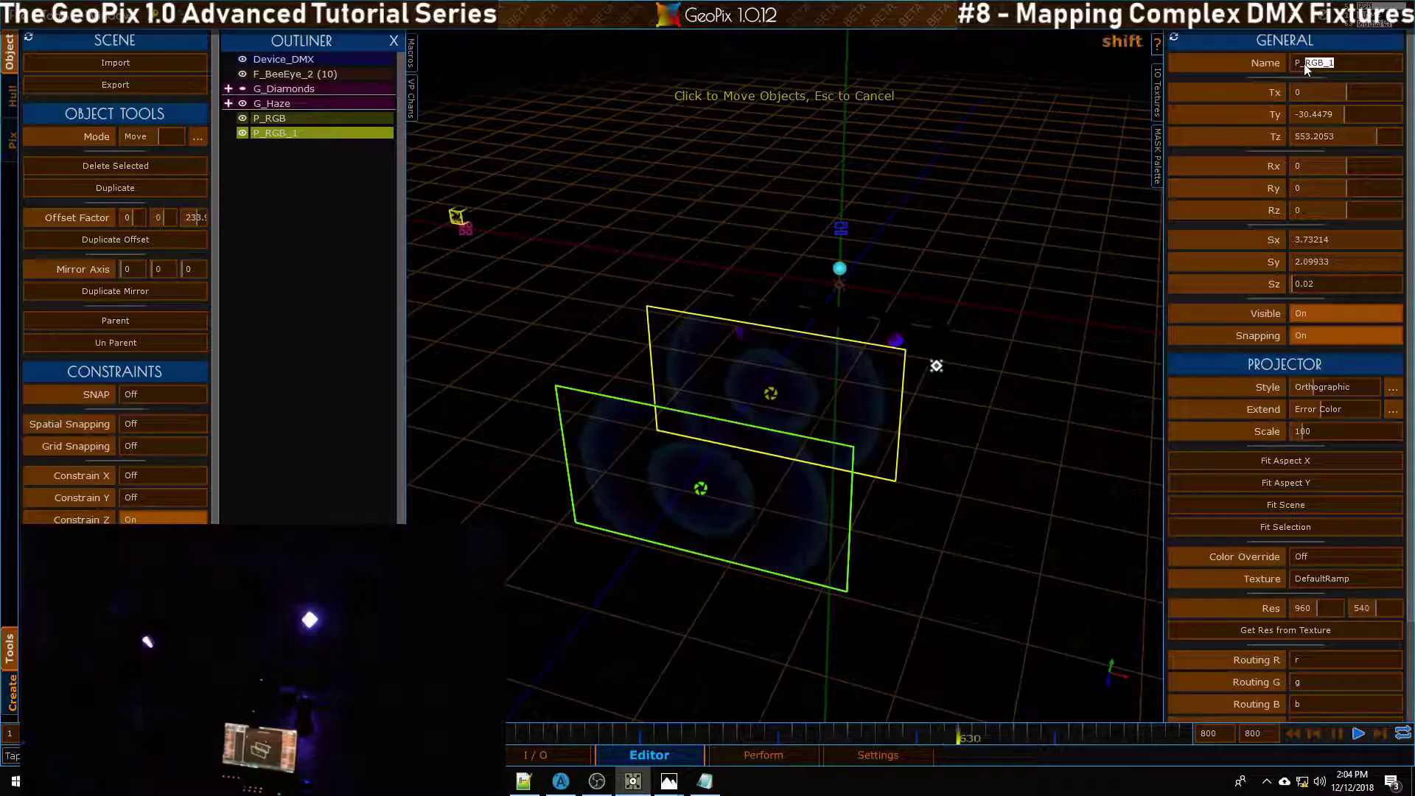
type("Dim")
key("Return")
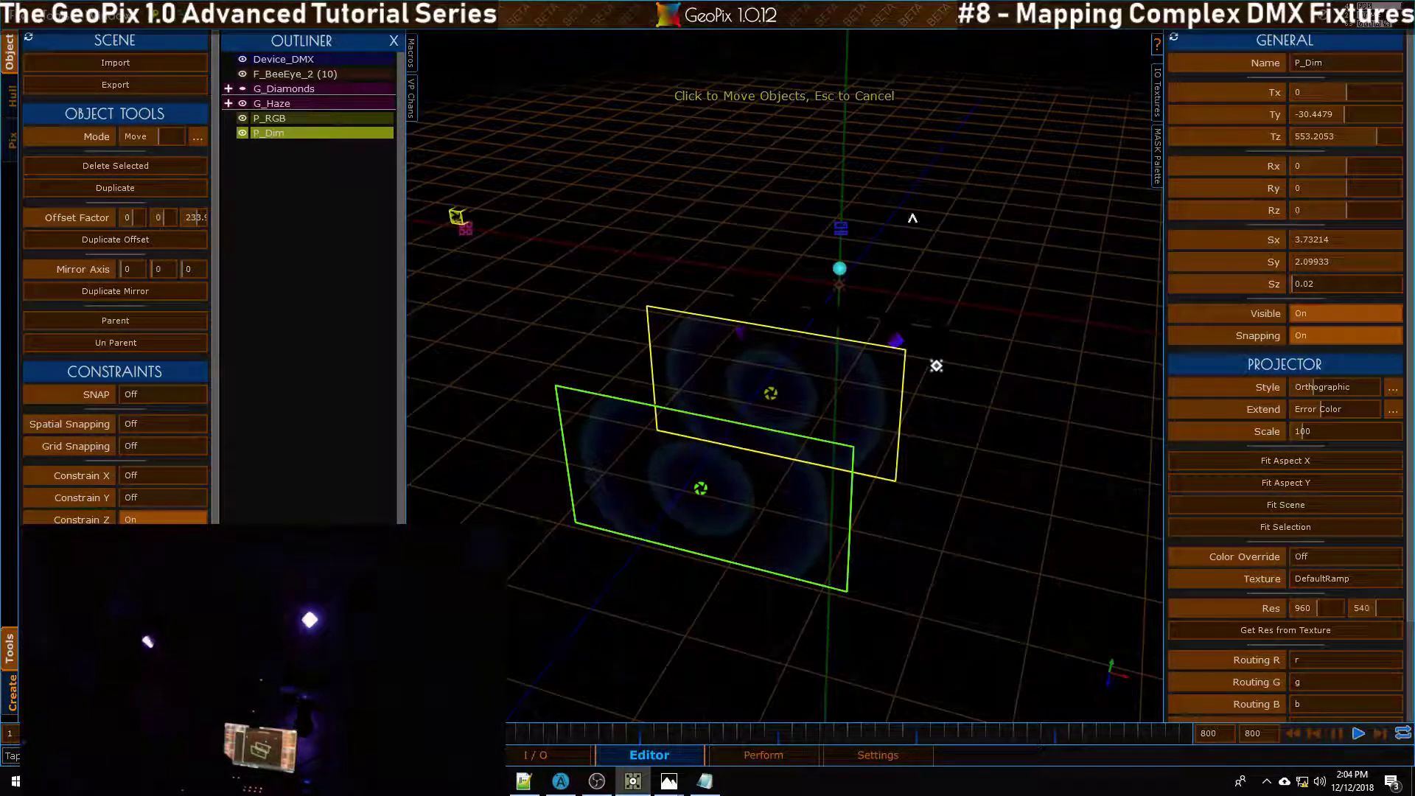
Step: Reset P_Dim's position and scale, and fit the projector to the whole scene
left_click_drag(943, 300, 862, 308, "alt")
left_click(1272, 116)
left_click(1270, 139)
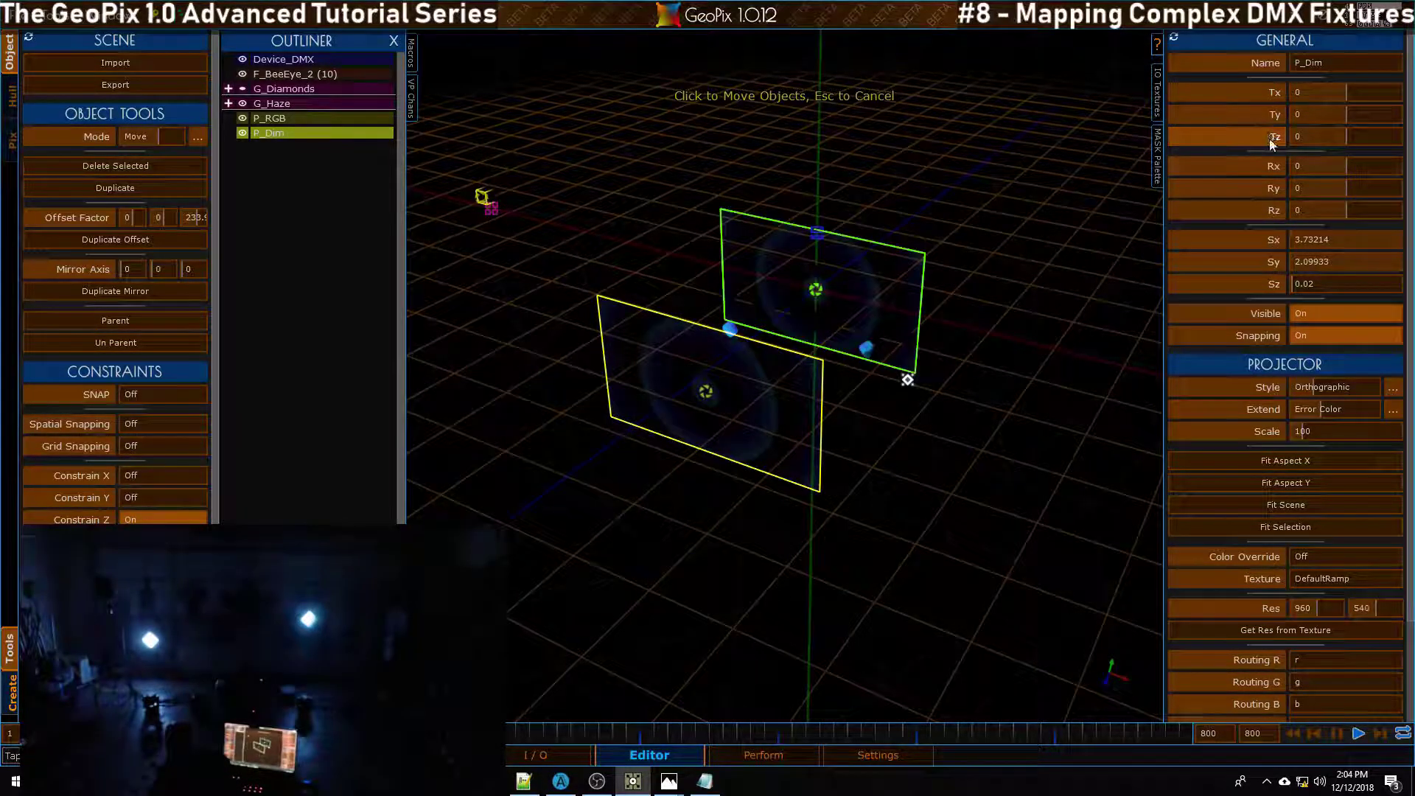
right_click(1272, 239)
right_click(1272, 262)
right_click(1266, 285)
left_click_drag(1000, 255, 971, 239, "alt")
left_click(1285, 507)
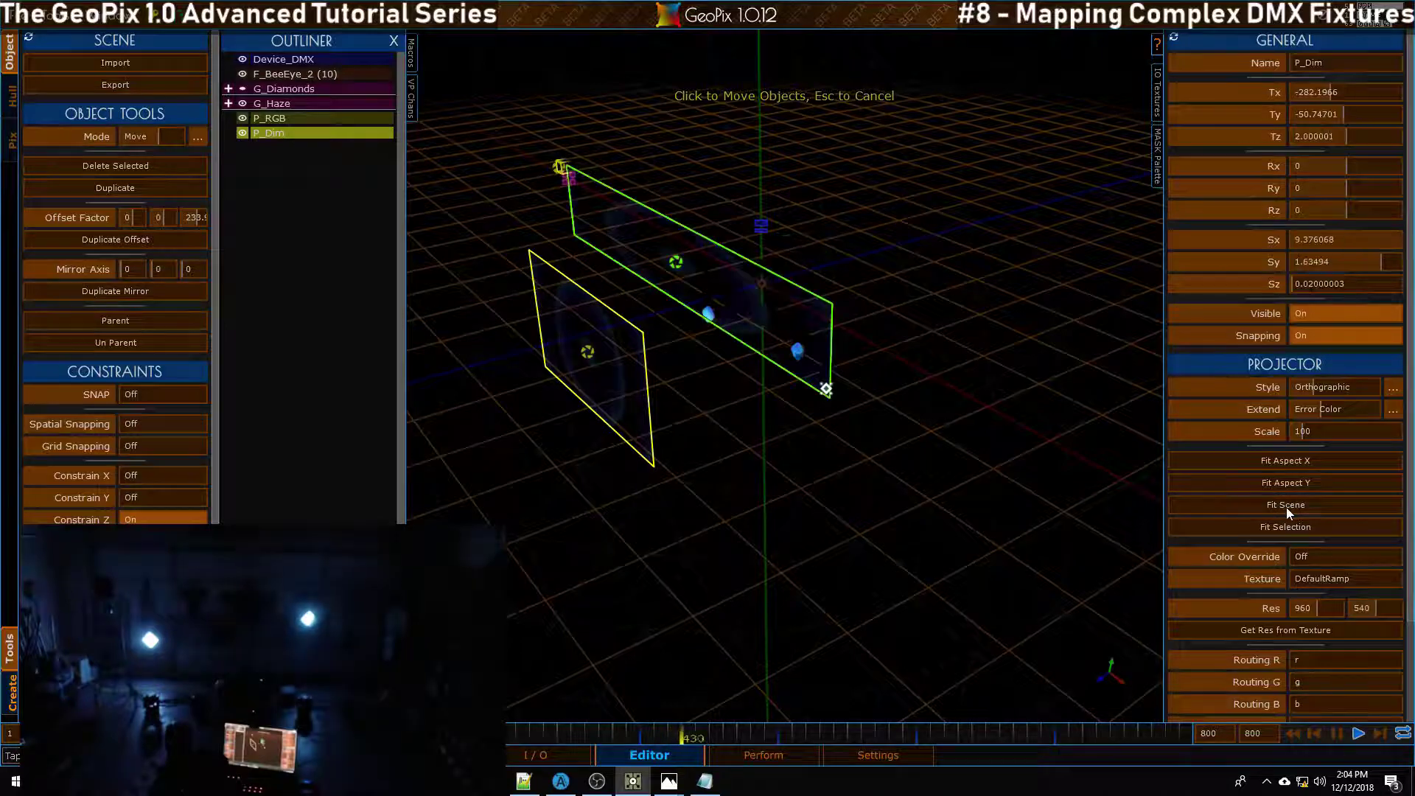
left_click_drag(1194, 425, 784, 148, "alt")
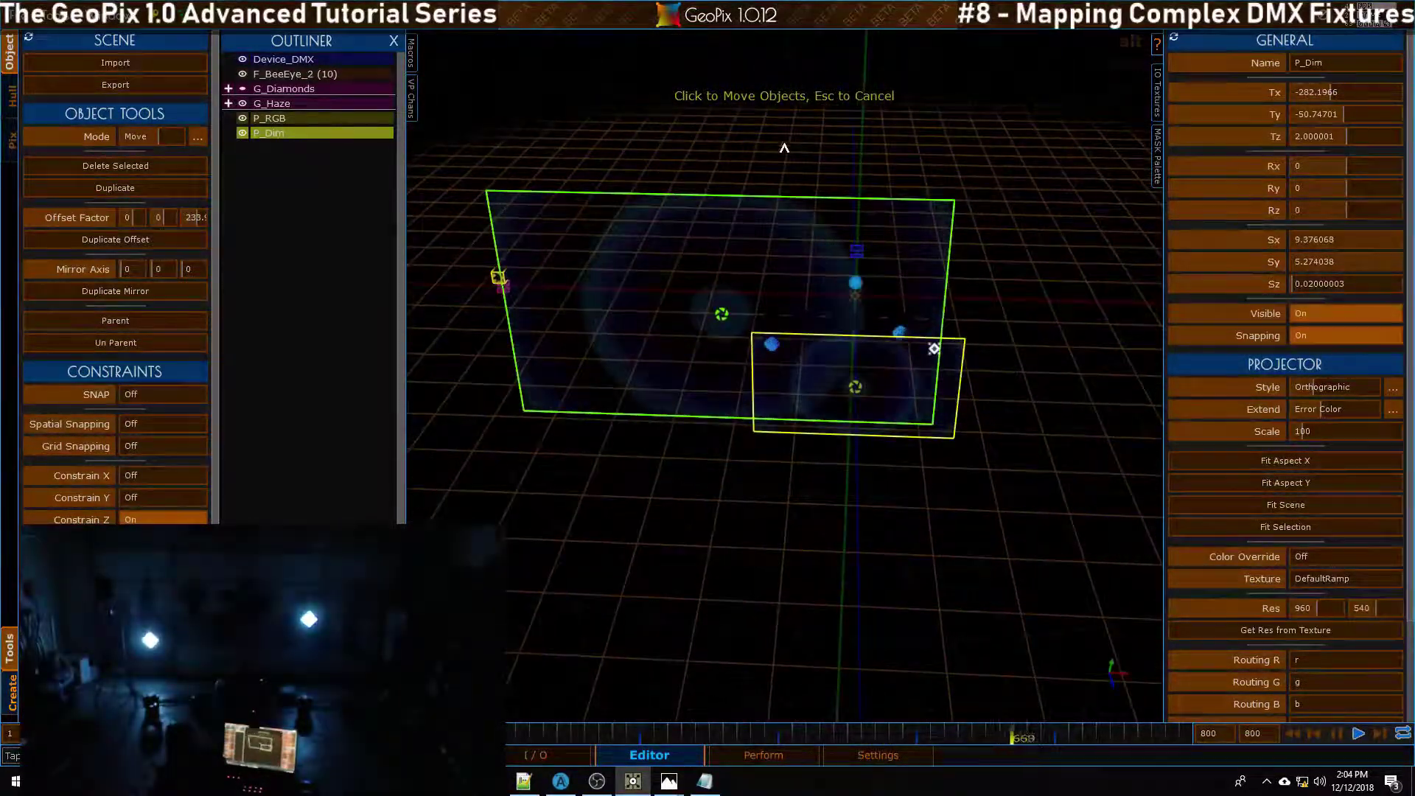
Step: Zero P_Dim's translation on all axes and set its scale to 8 in X, 5 in Y and 1 in Z
left_click(1273, 136)
left_click(1272, 115)
left_click(1269, 96)
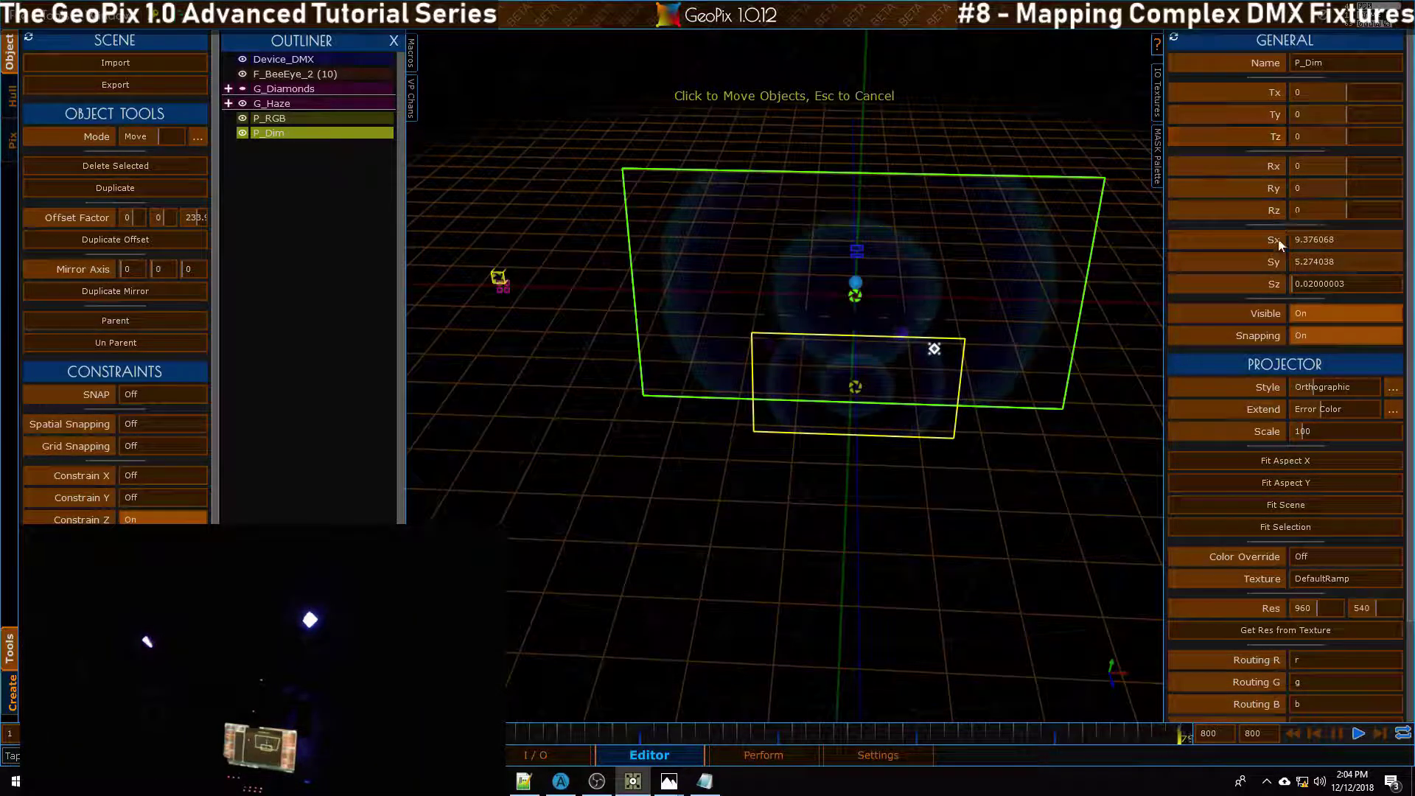
left_click(1278, 242)
left_click(1277, 264)
scroll(1312, 240, "up", 5)
scroll(1312, 240, "down", 1)
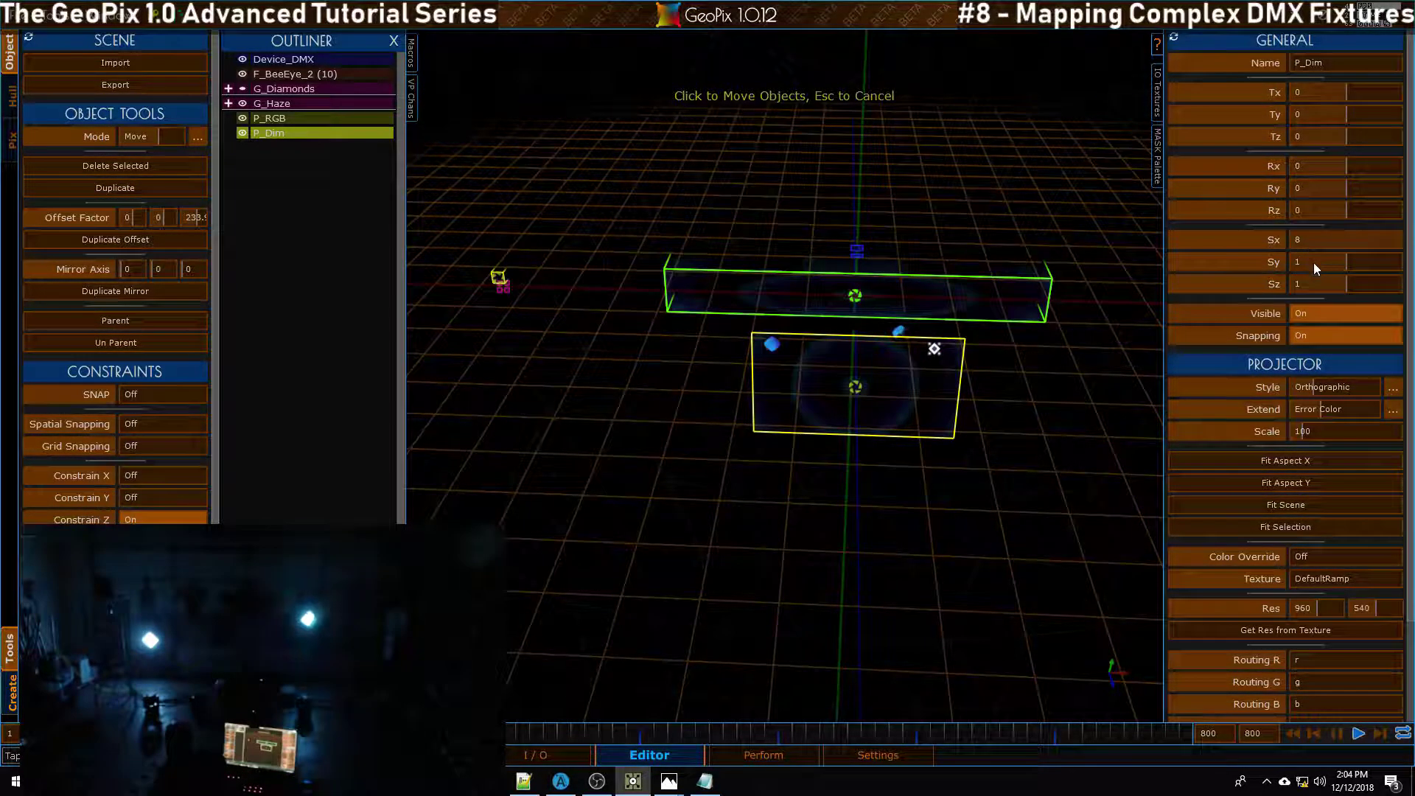
scroll(1315, 262, "up", 4)
Step: Rotate P_Dim to lie flat by setting its Rx rotation to 90
left_click_drag(831, 279, 796, 370, "alt")
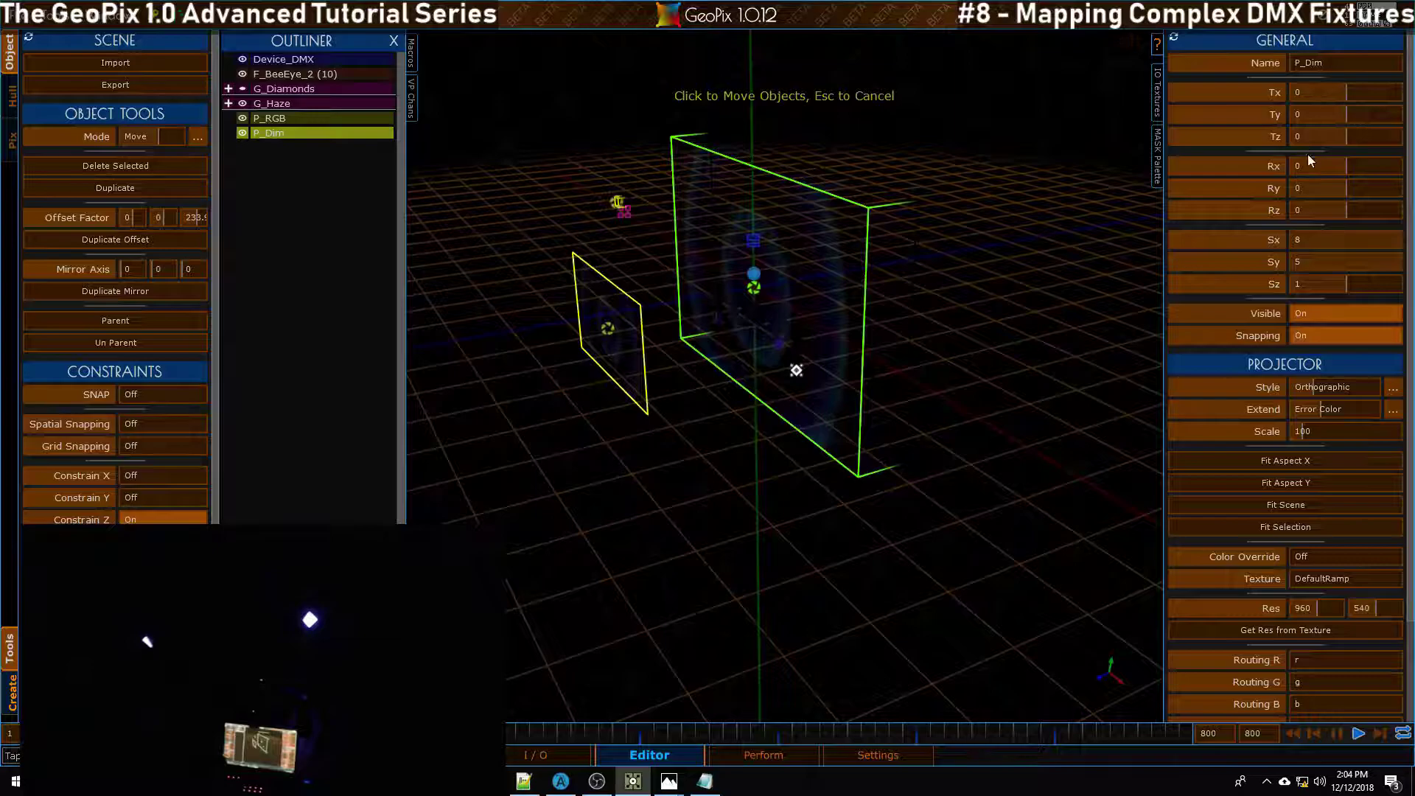
mouse_move(1345, 165)
left_mouse_down()
mouse_move(1333, 165)
mouse_move(1360, 167)
left_mouse_up()
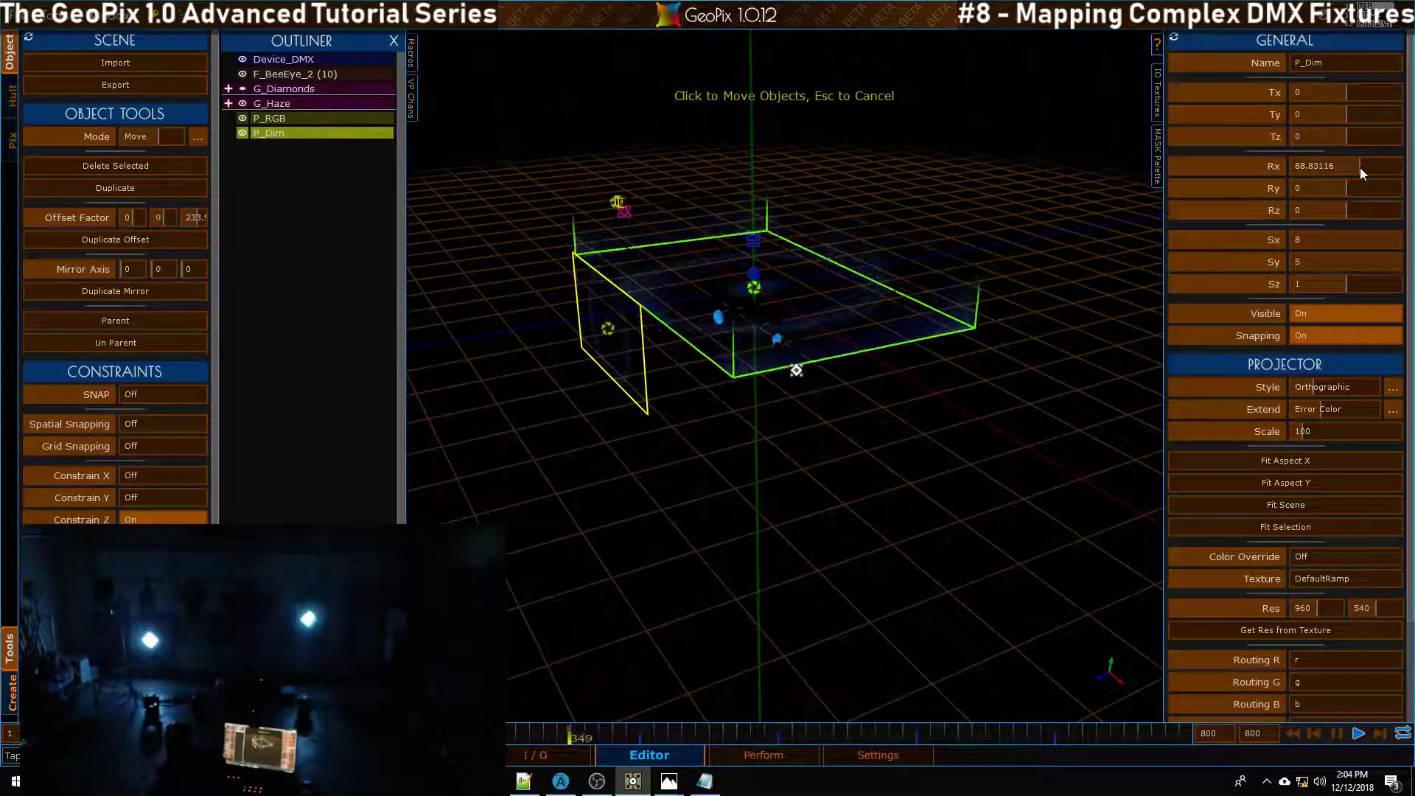
left_click(1266, 163)
type("9")
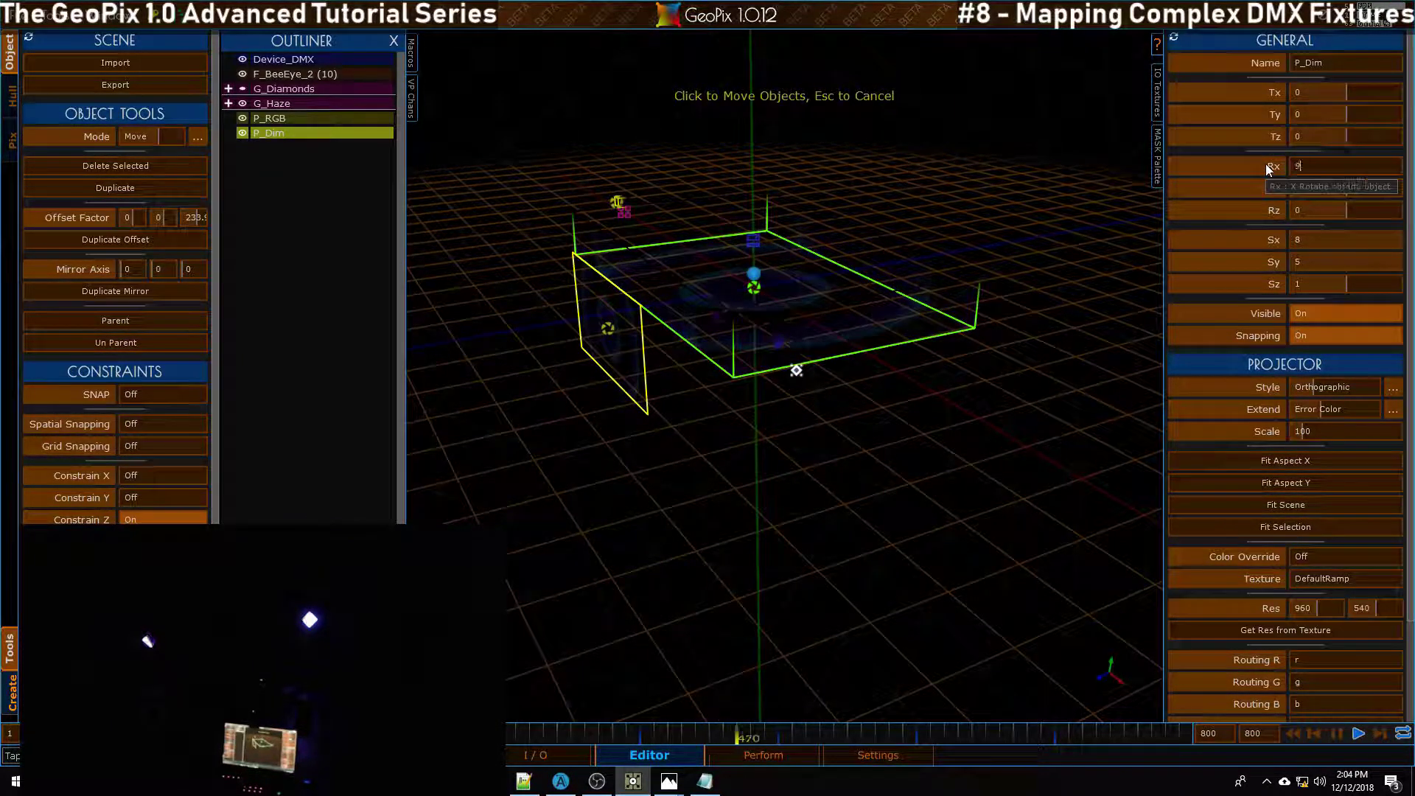
type("0")
key("Return")
Step: Lower P_Dim below the fixtures to a Ty of -342
right_click_drag(970, 86, 881, 259, "alt")
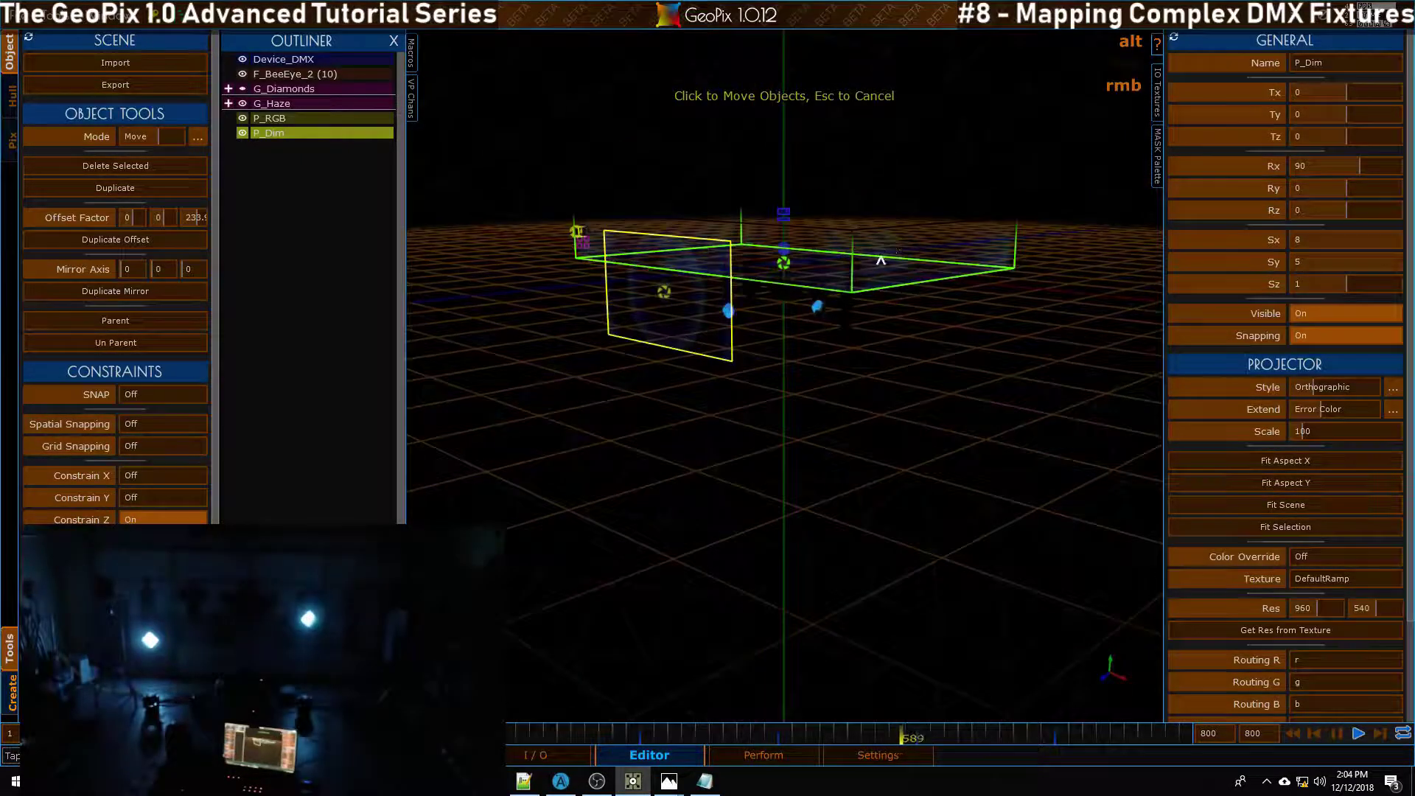
left_click_drag(881, 259, 841, 280, "alt")
scroll(1358, 118, "down", 6)
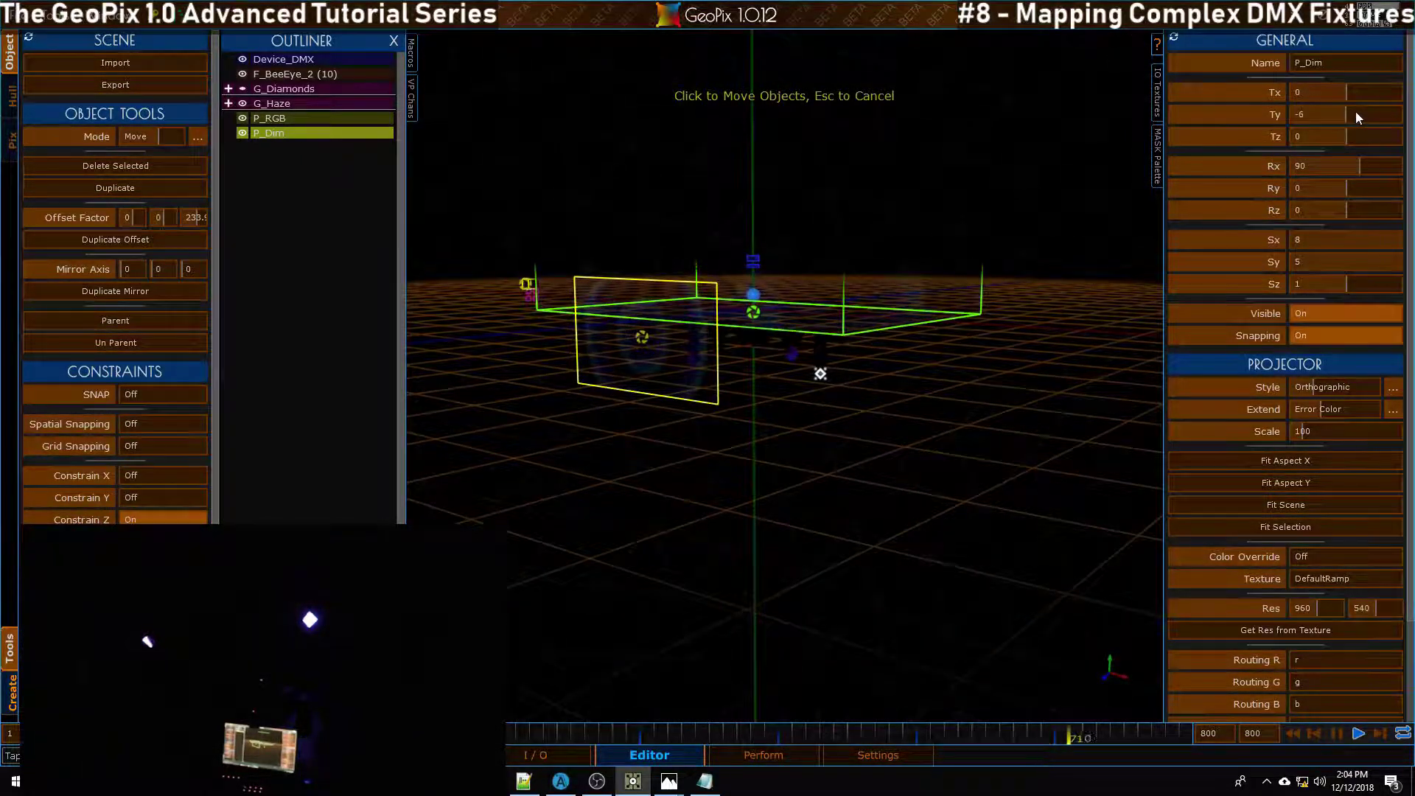
scroll(1356, 112, "down", 20, "shift")
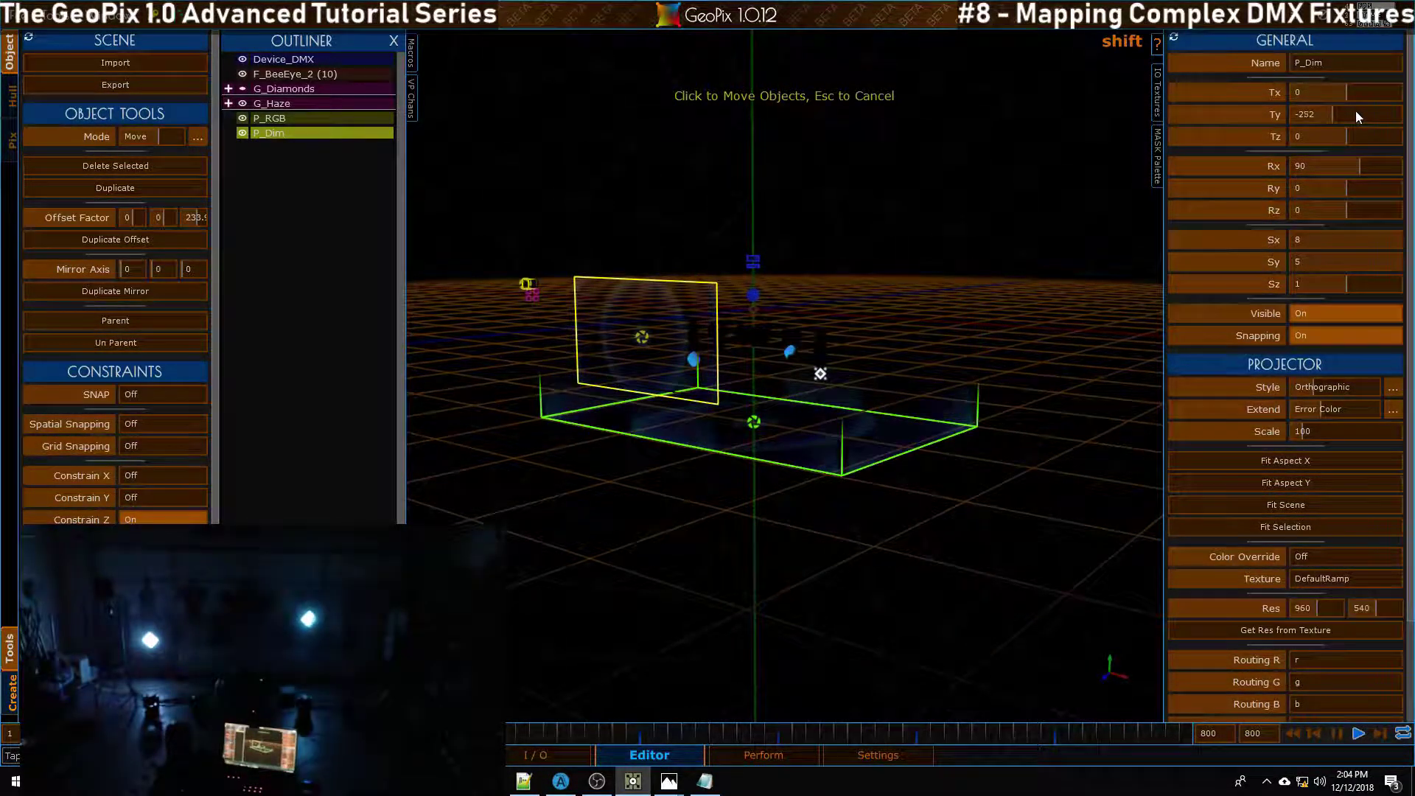
scroll(1355, 110, "down", 9, "shift")
left_click_drag(648, 509, 729, 373, "alt")
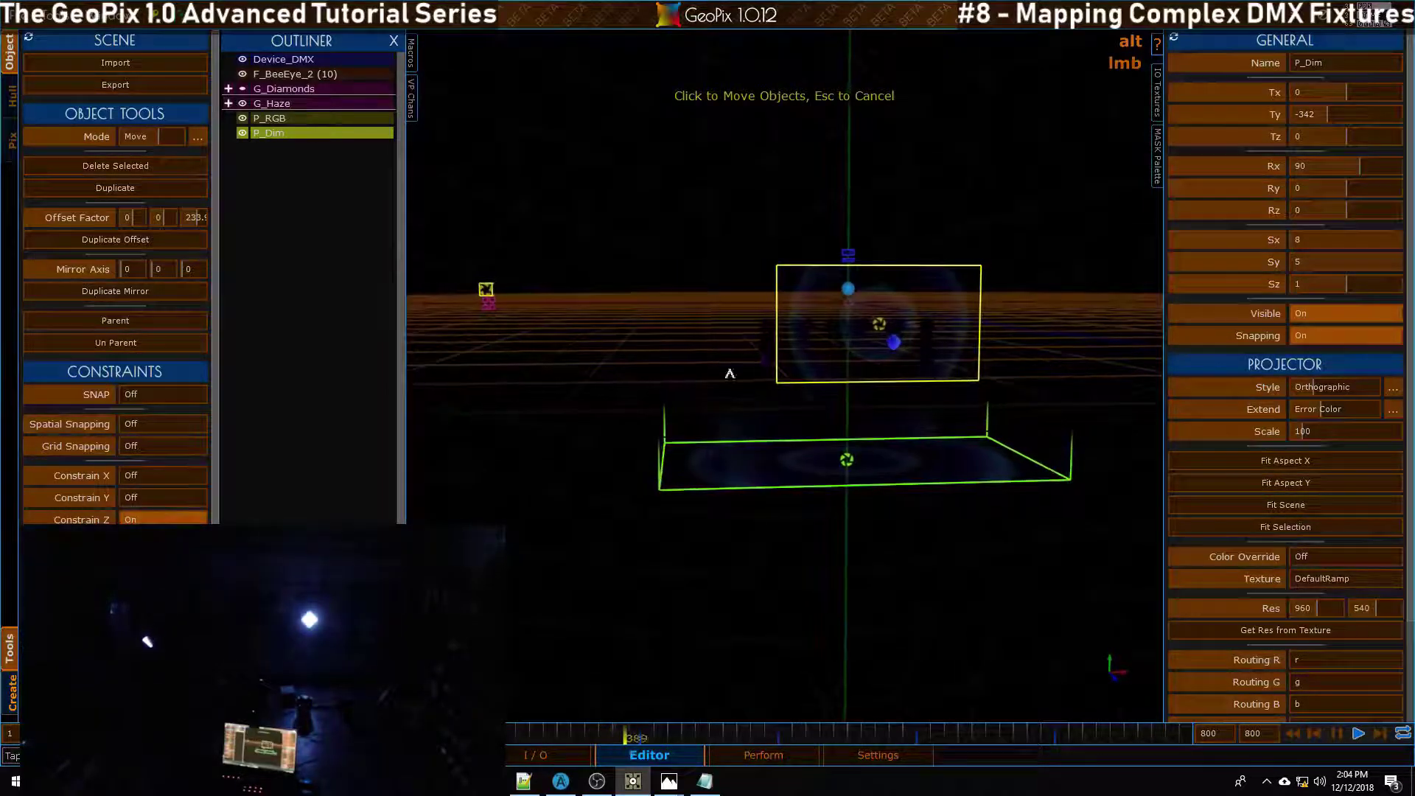
left_click_drag(925, 356, 927, 396, "alt")
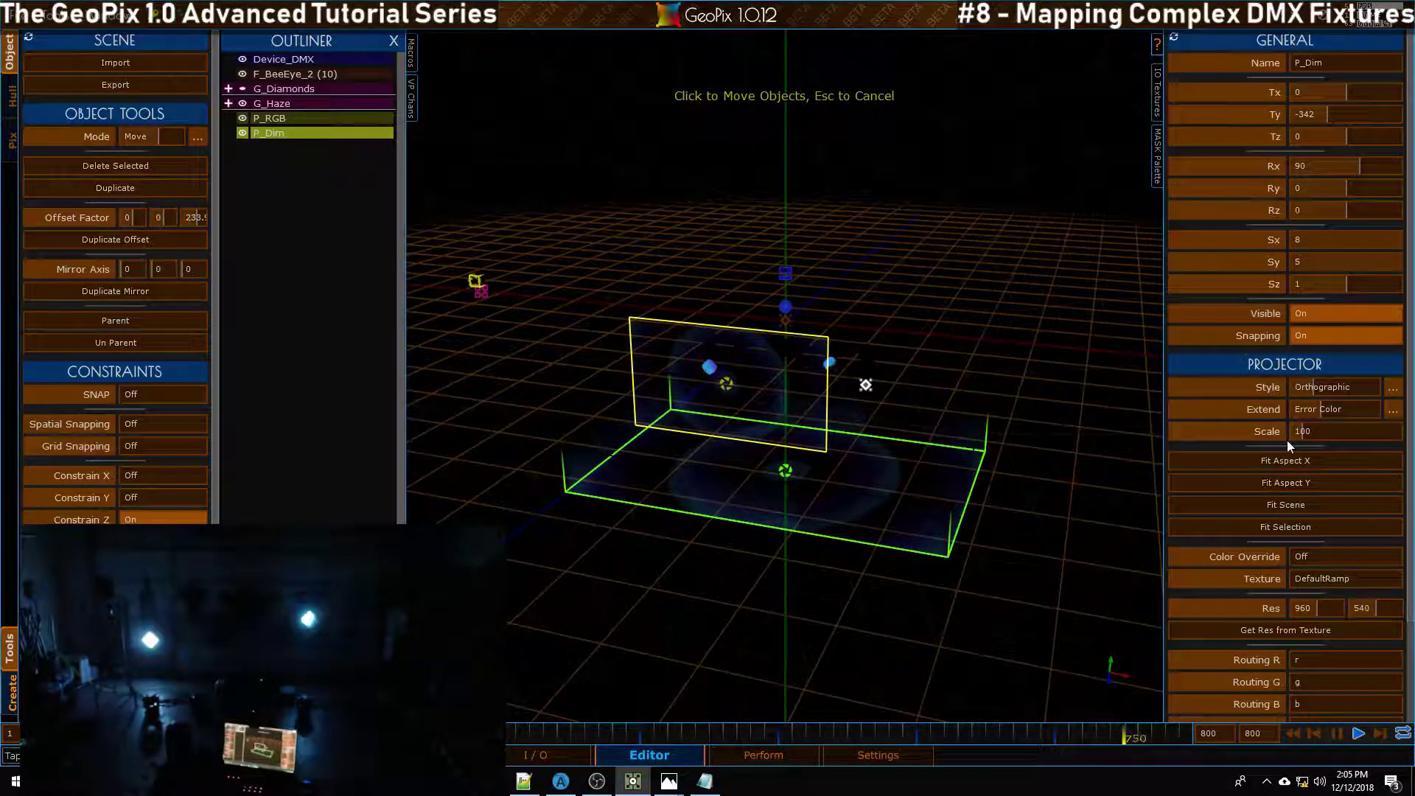
Step: Turn on Color Override for the P_Dim projector
left_click(1157, 89)
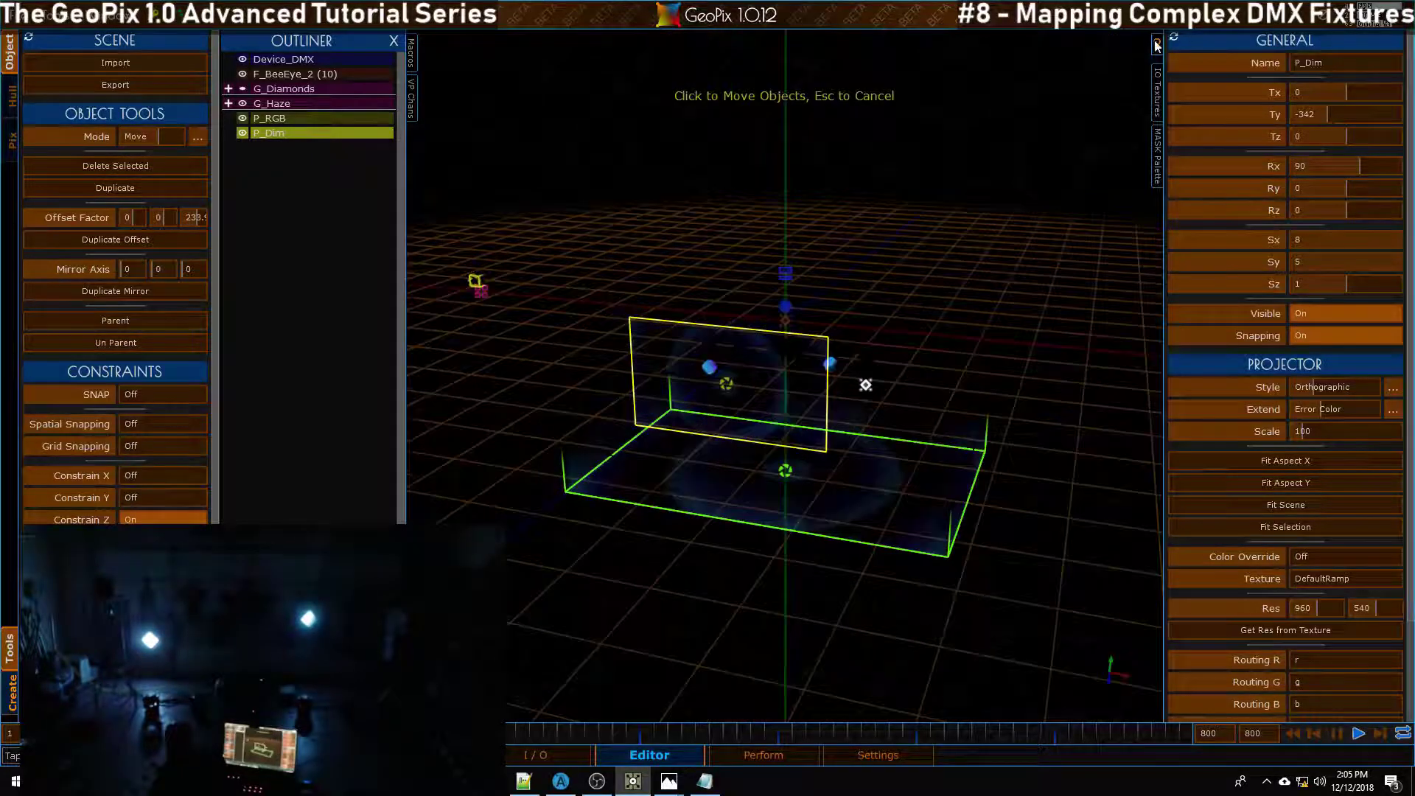
left_click(1153, 41)
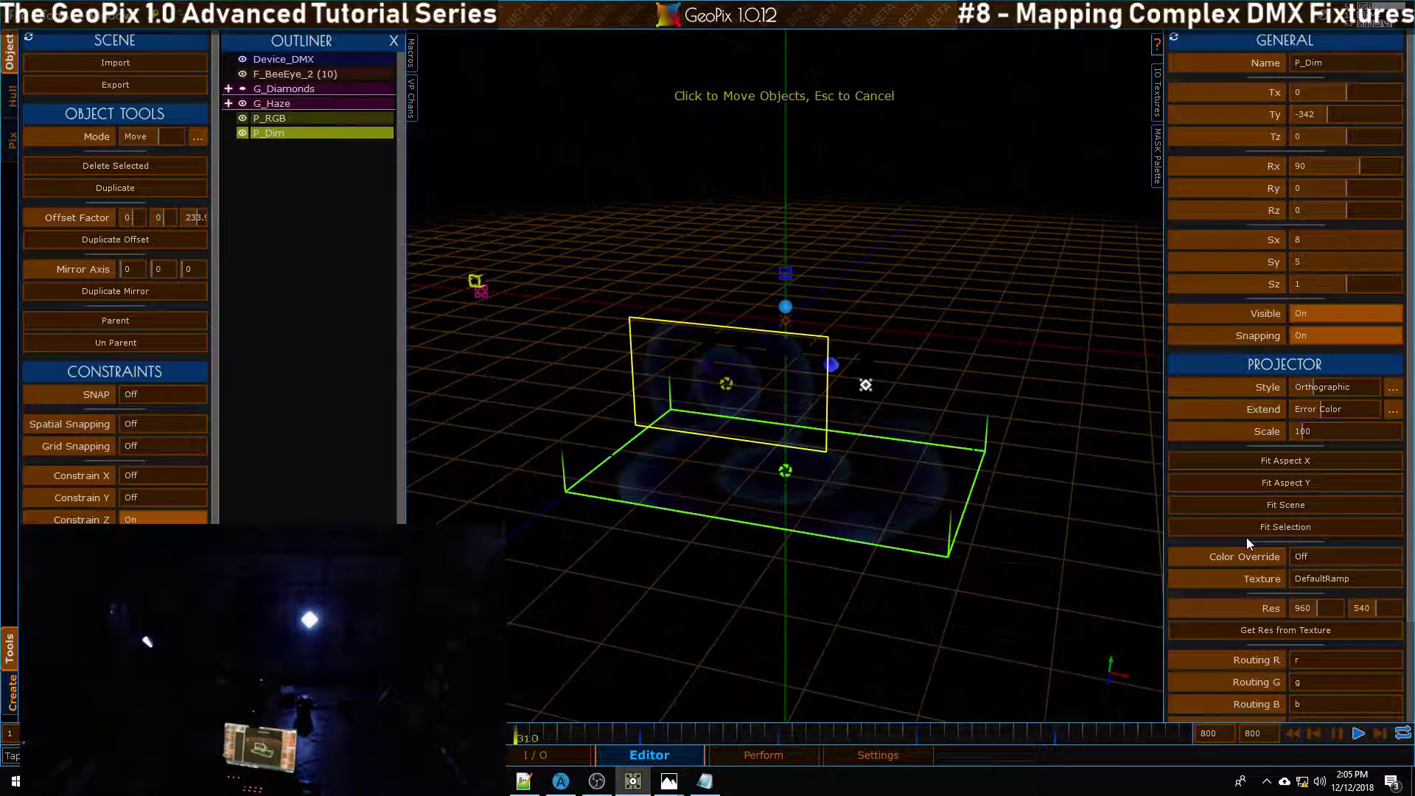
left_click_drag(969, 455, 933, 403, "alt")
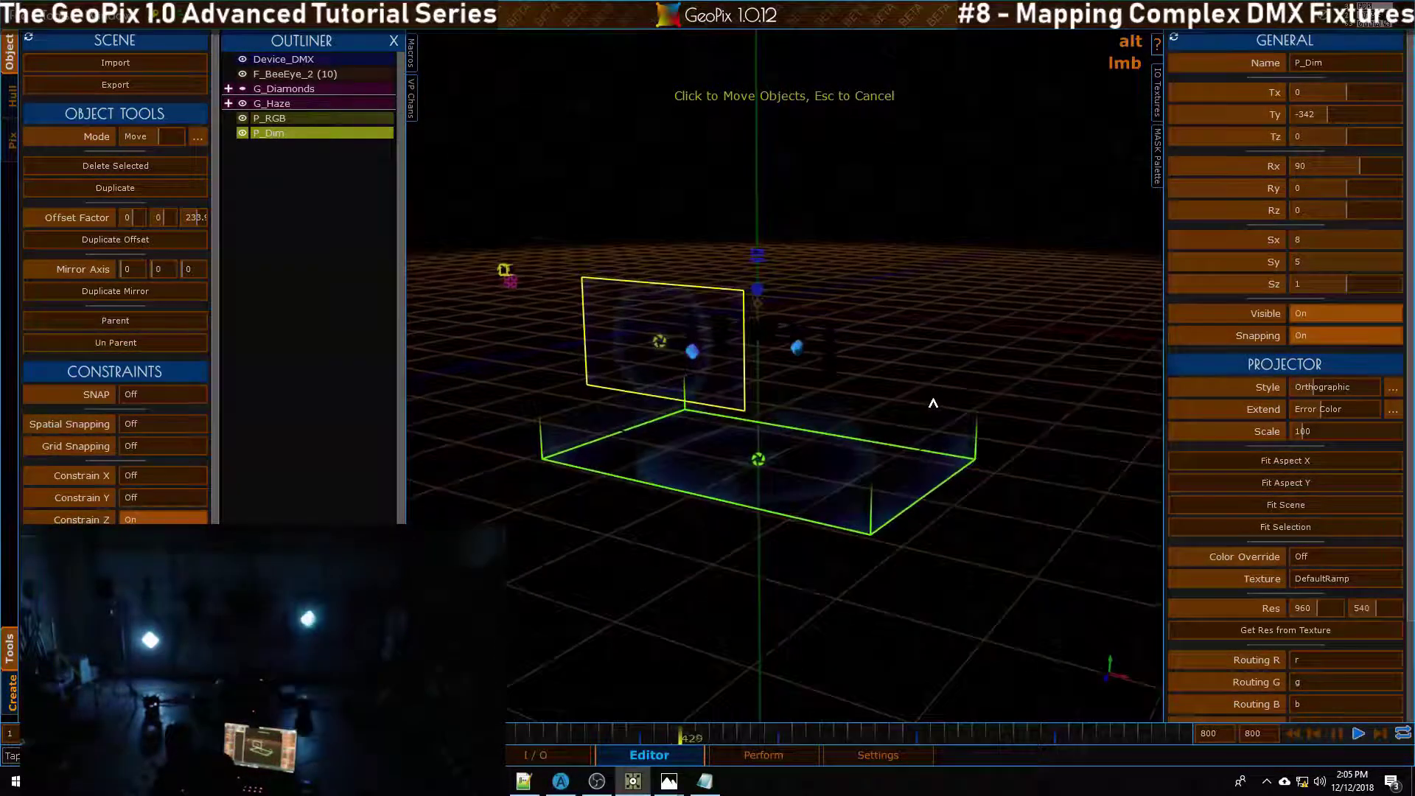
scroll(1240, 417, "down", 2)
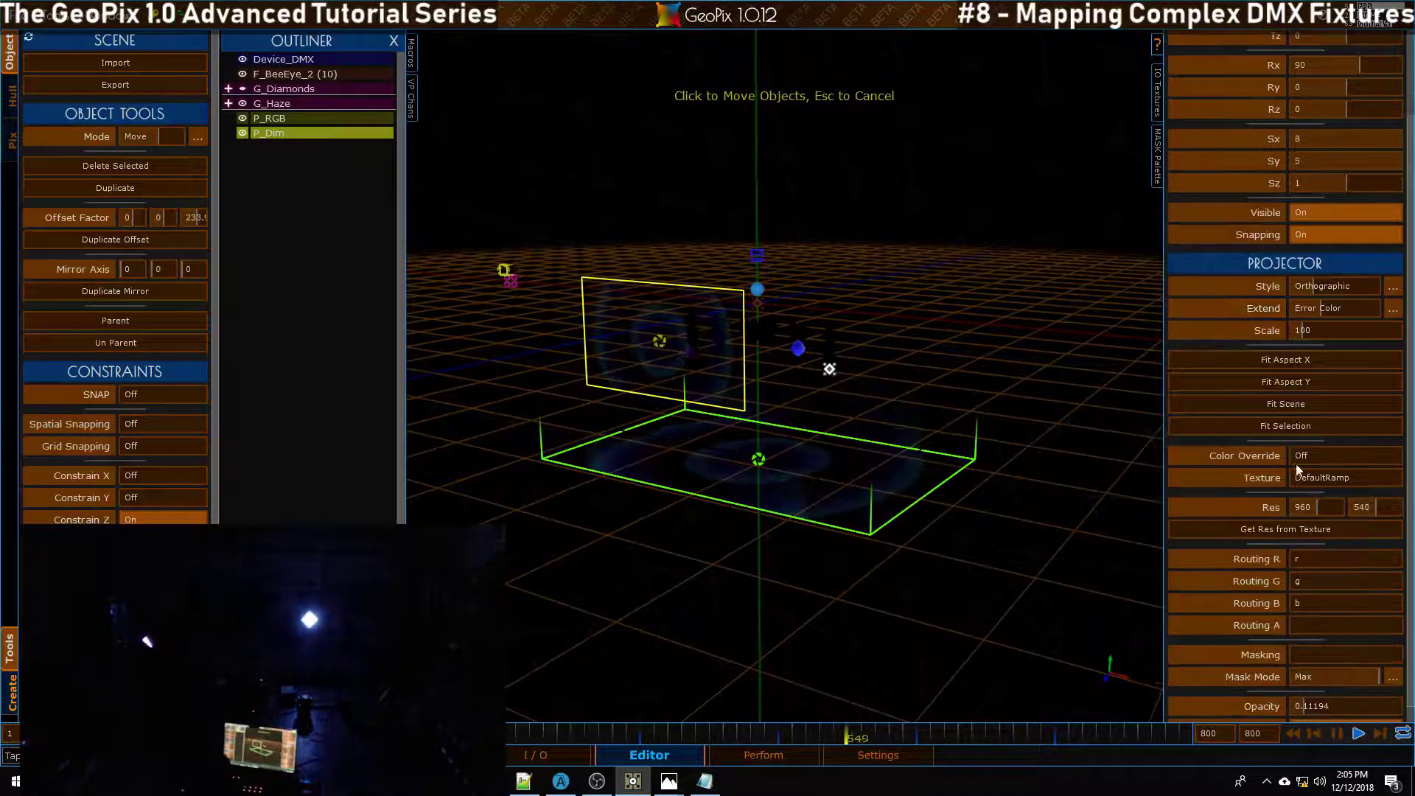
left_click(1306, 455)
left_click(1277, 479)
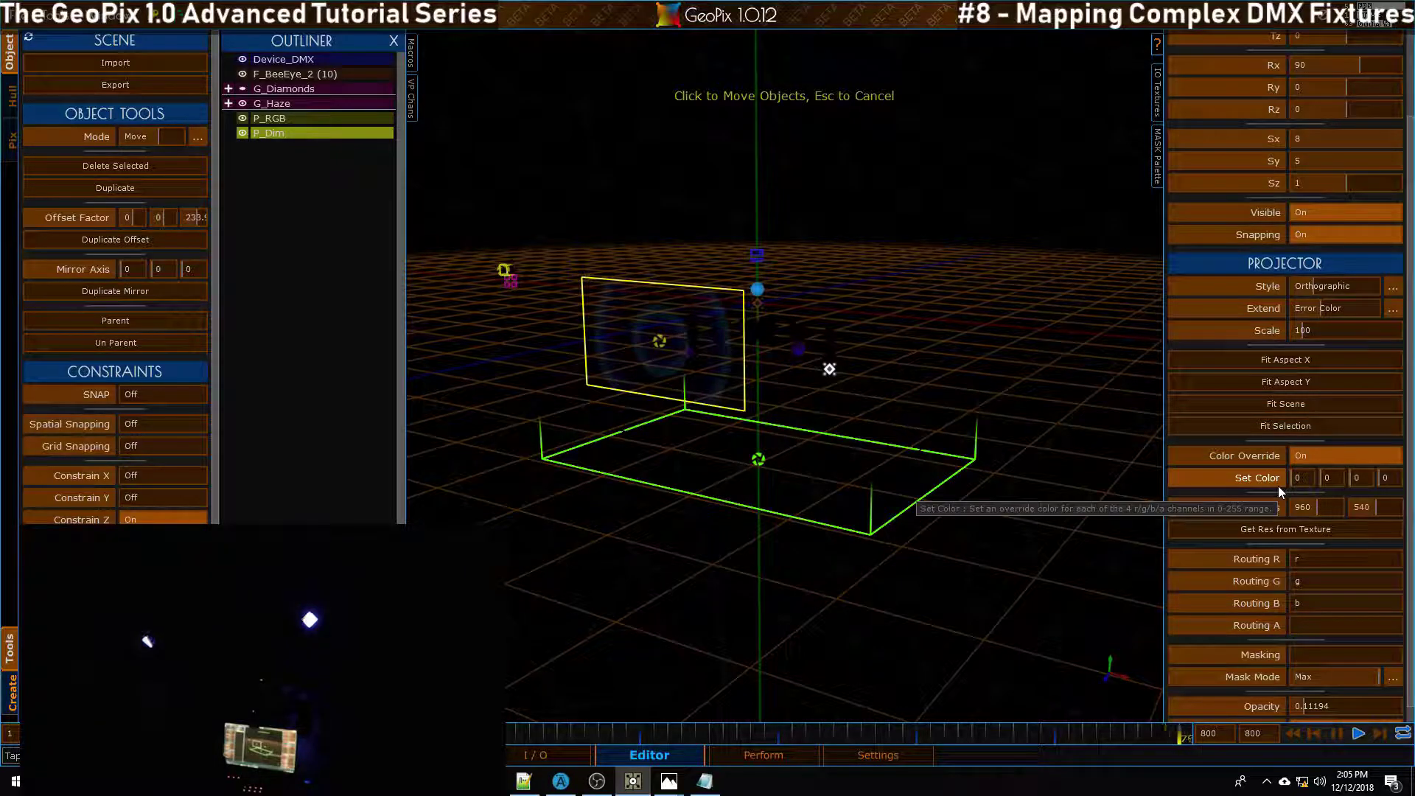
Step: Route P_Dim's R channel to dim, clear its G and B routings, and set its override color's red value to 255
right_click_drag(914, 404, 779, 438, "alt")
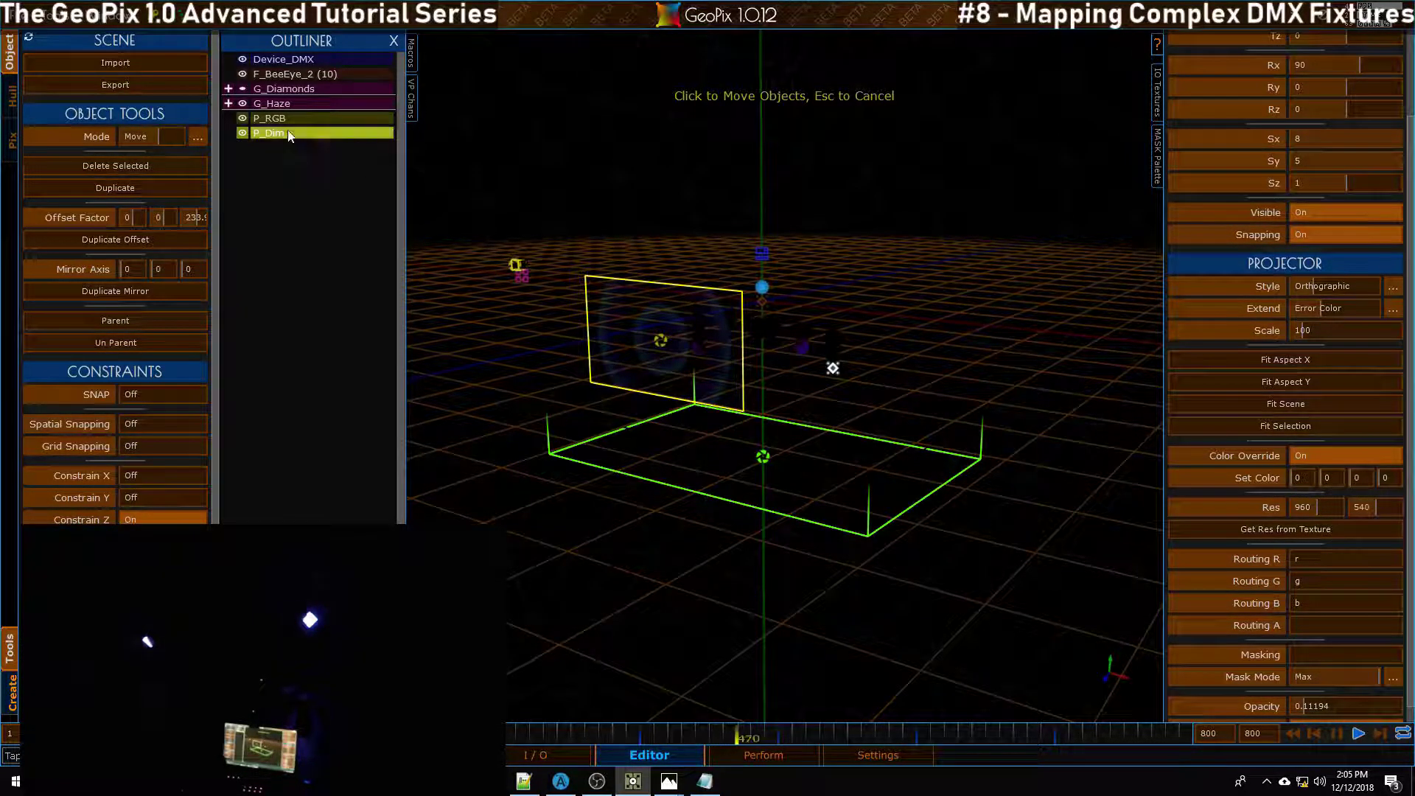
left_click(411, 97)
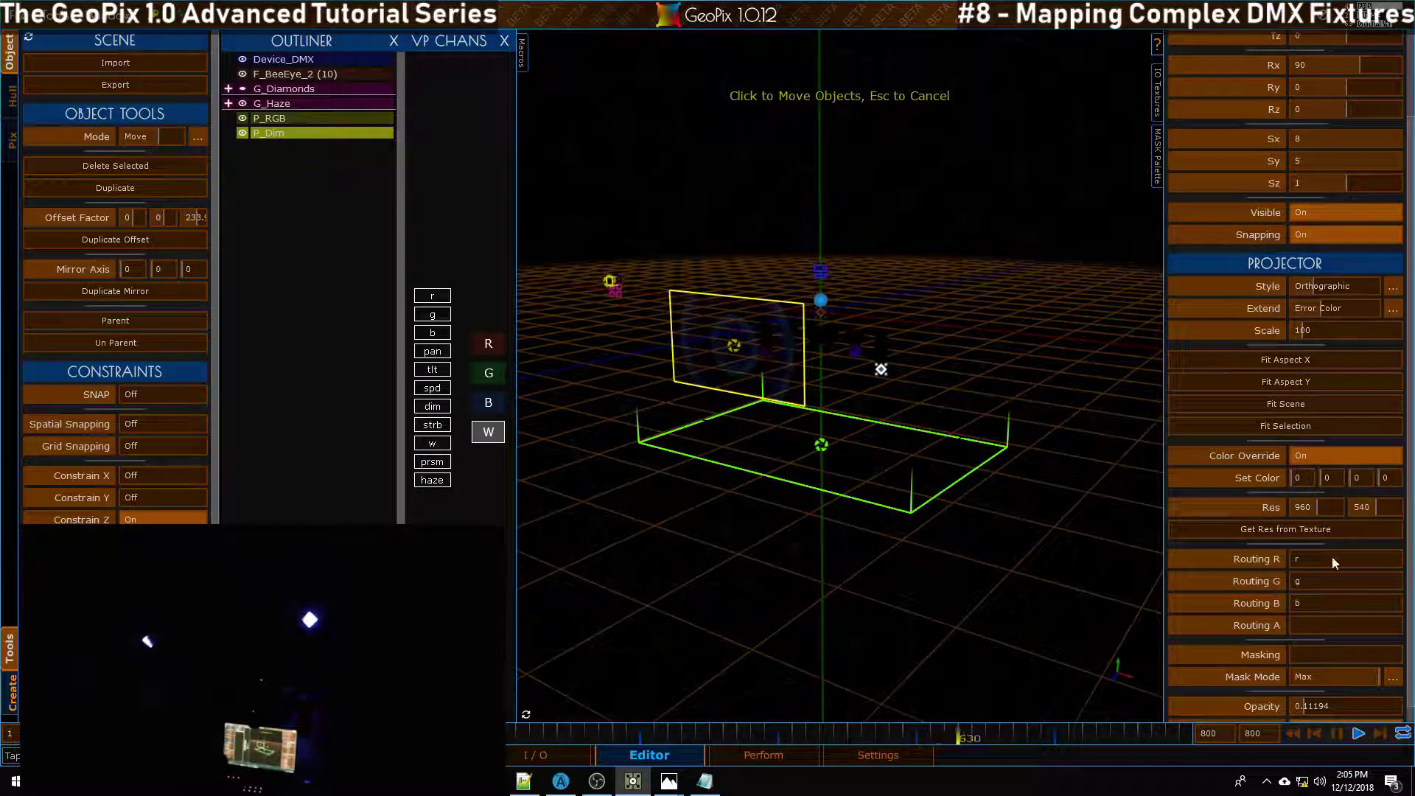
scroll(1411, 448, "down", 1)
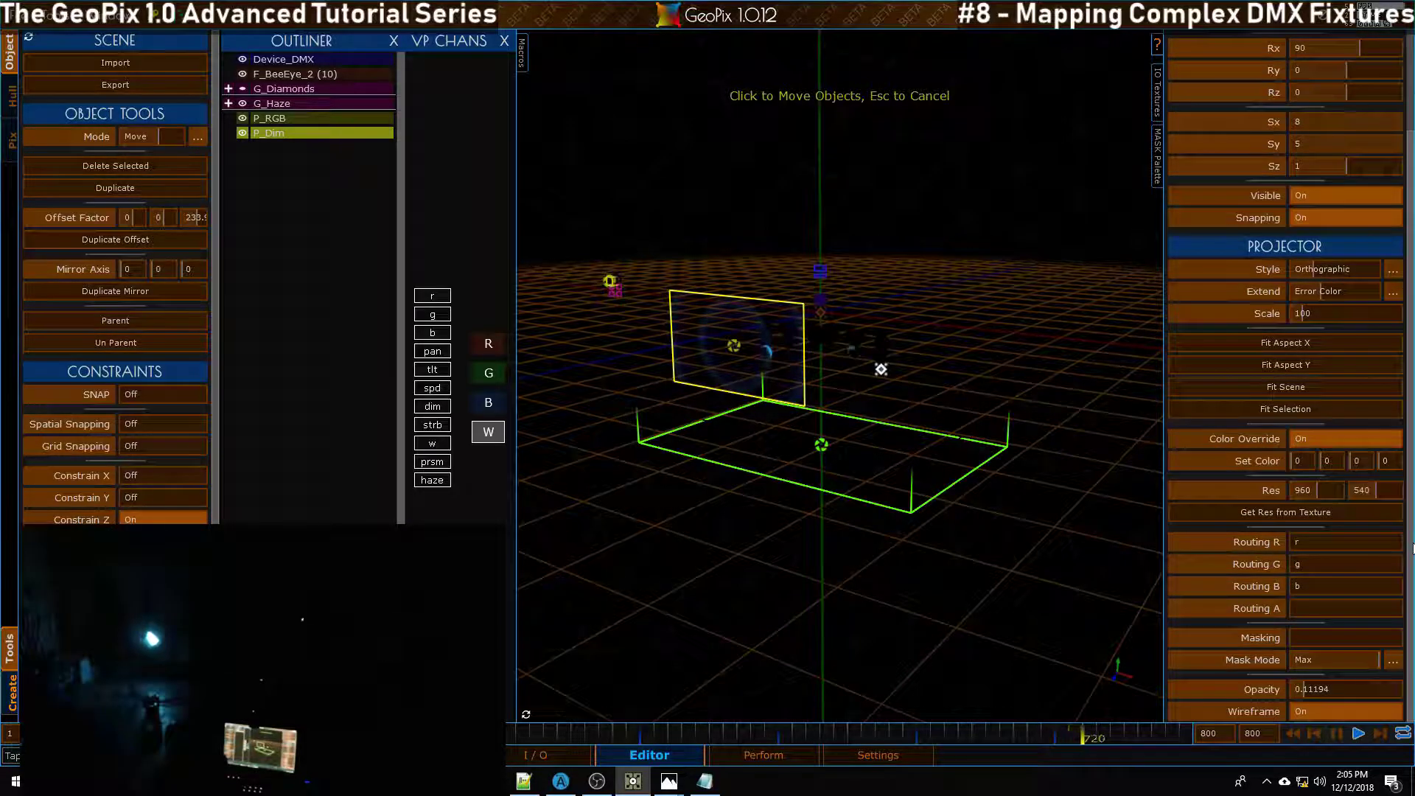
left_click(1272, 585)
left_click(1270, 565)
left_click(1271, 543)
left_click(1319, 546)
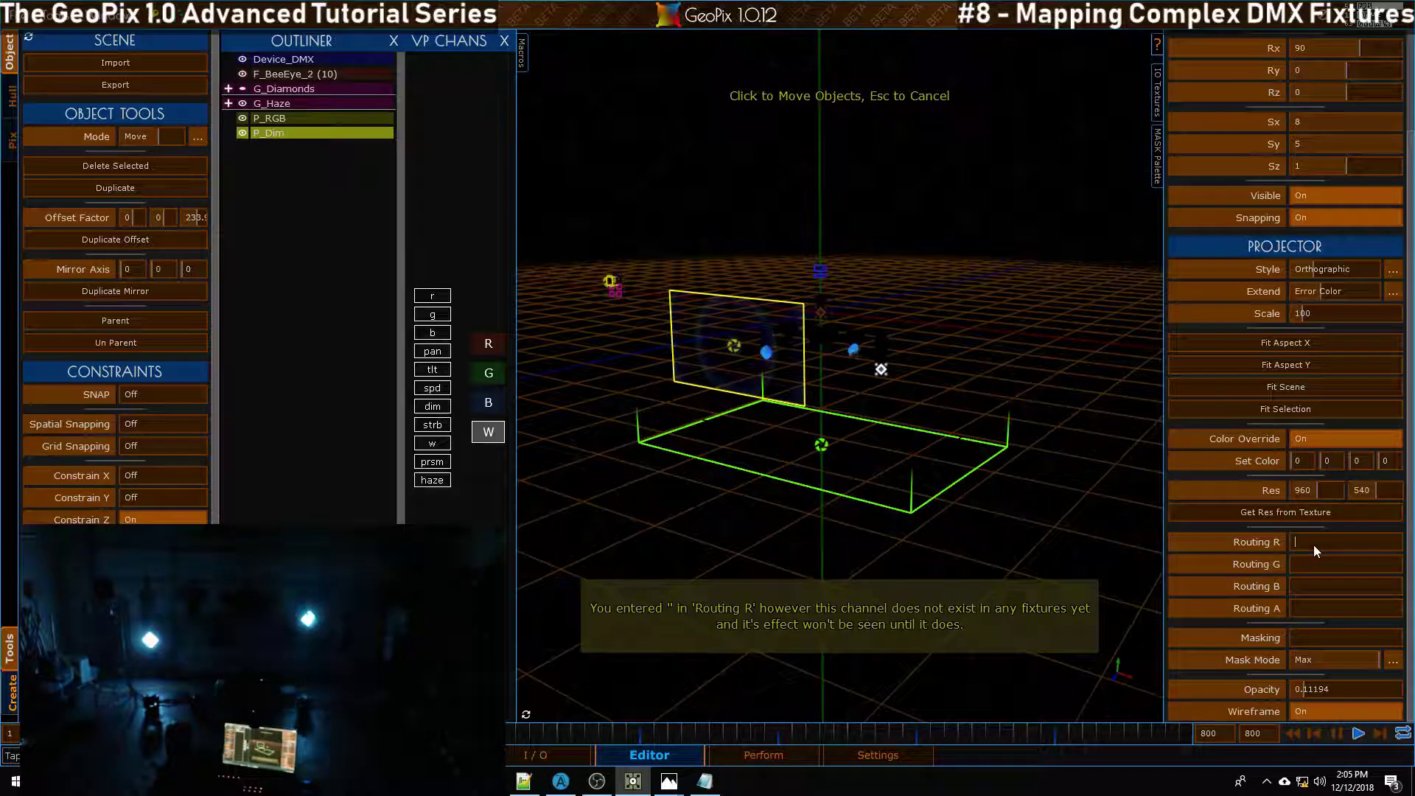
type("dim")
key("Return")
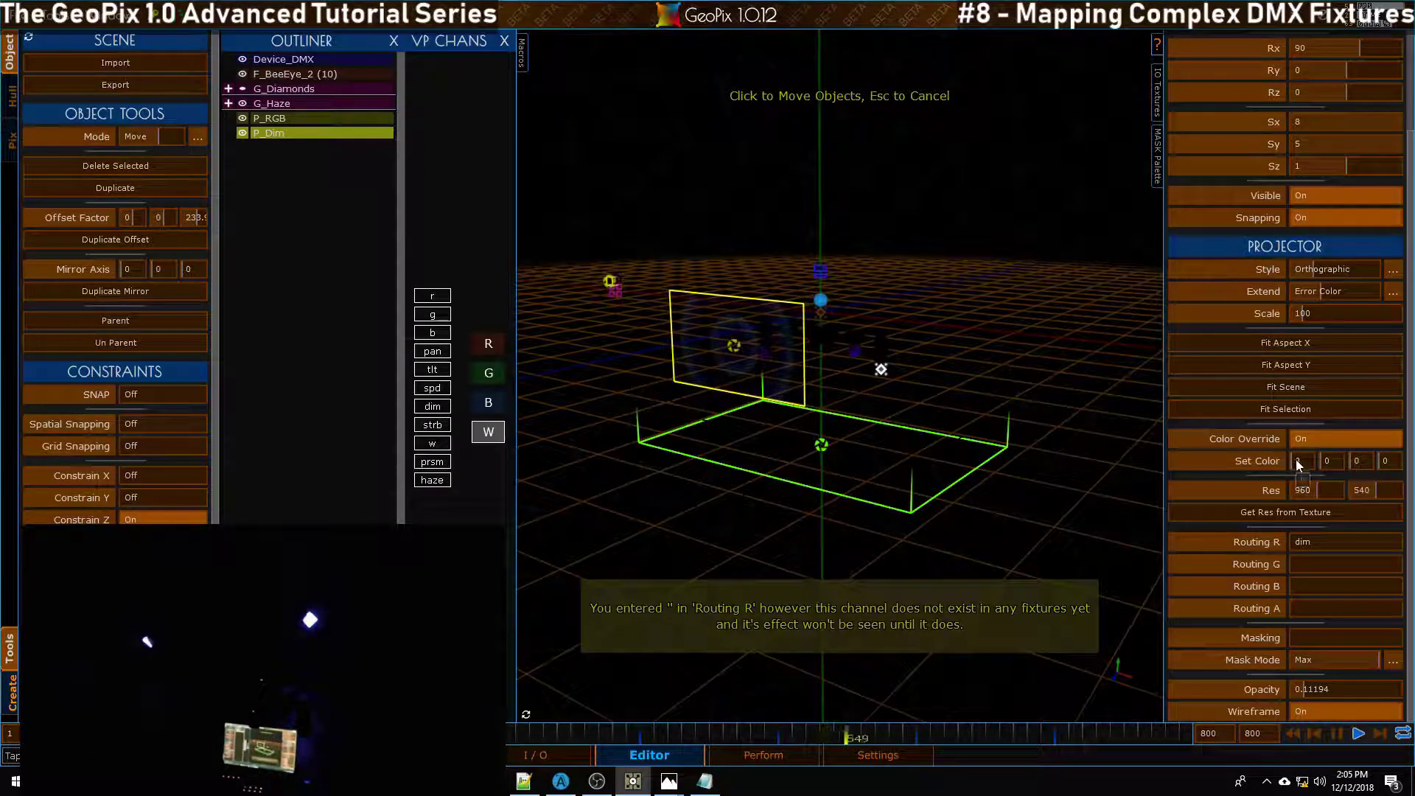
left_click_drag(1291, 458, 1334, 455)
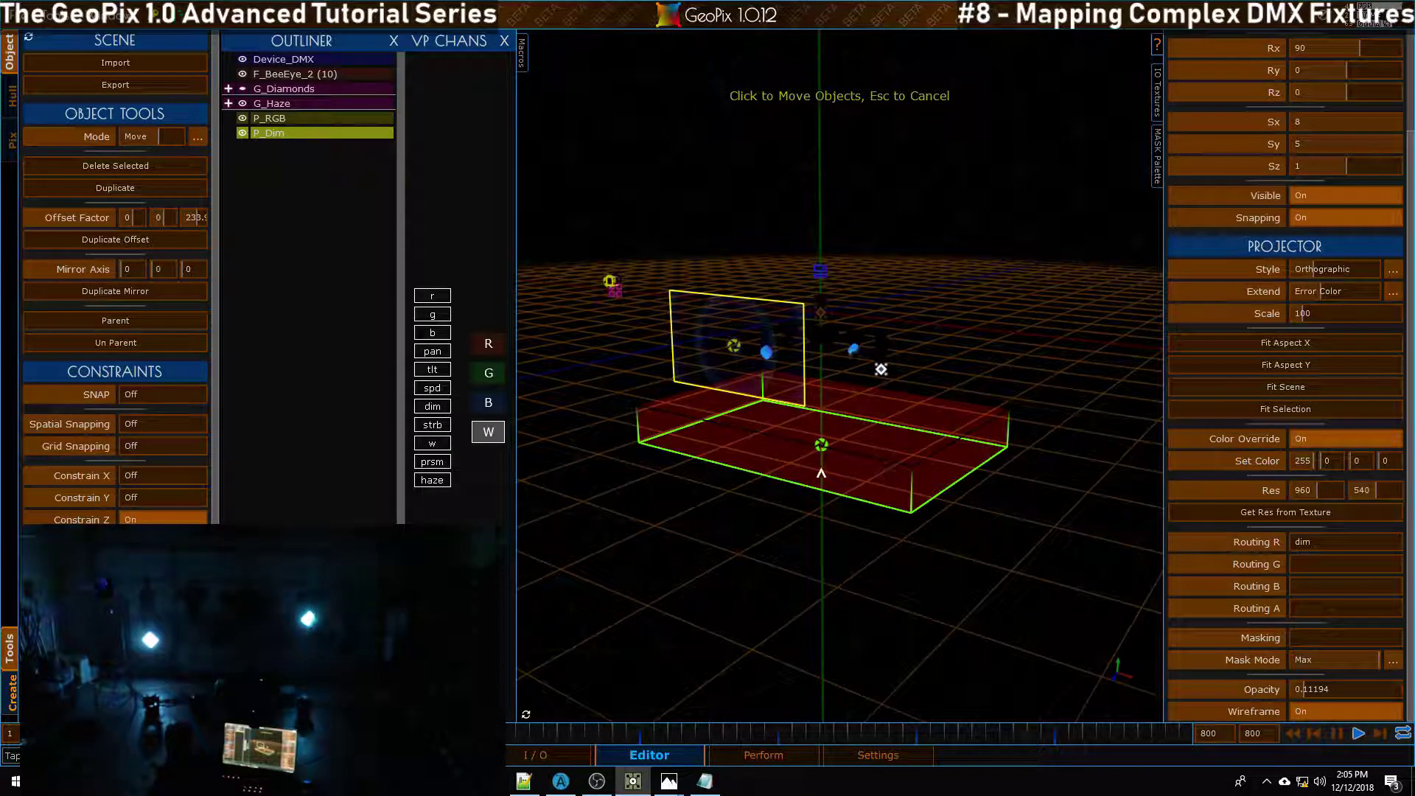
key("alt+Tab")
left_click(1144, 319)
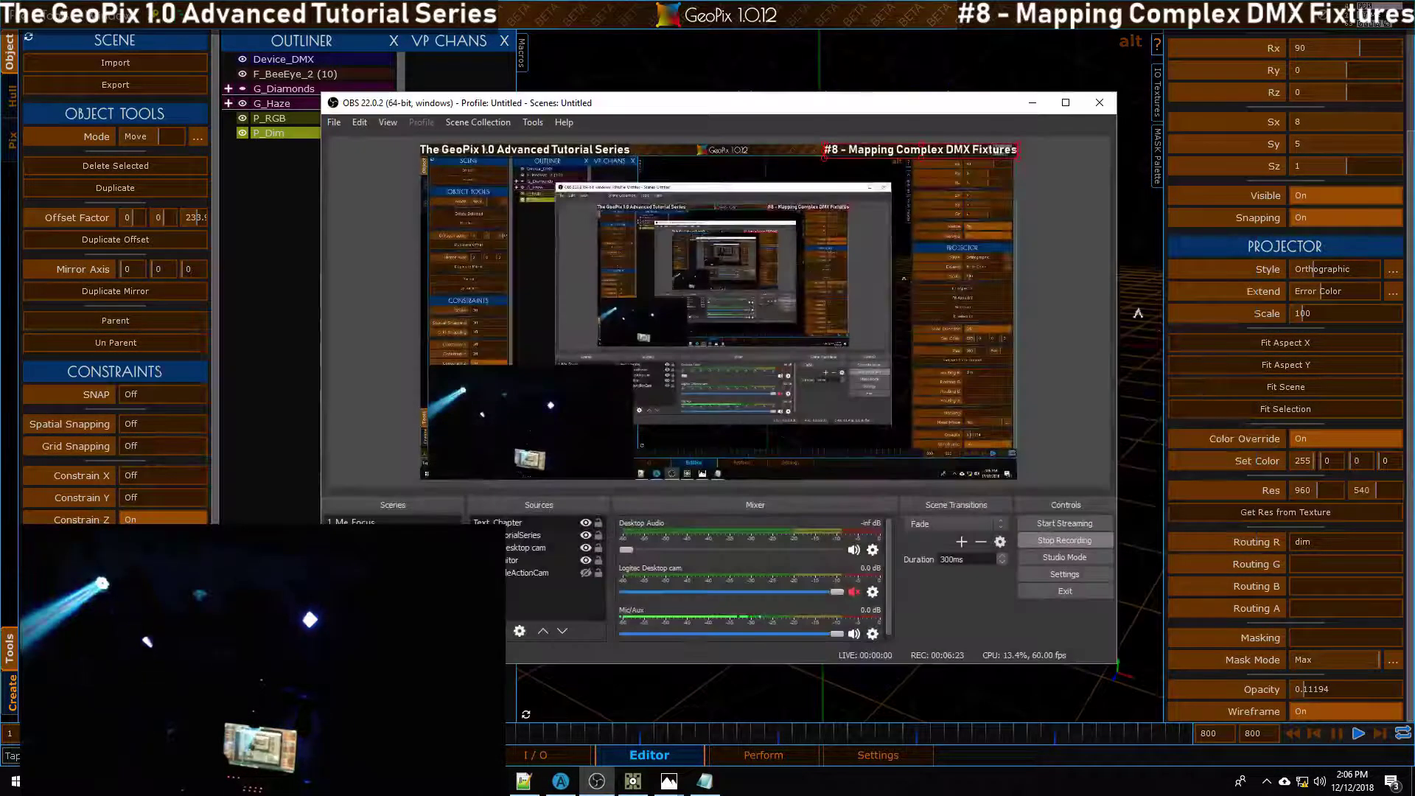
left_click(1033, 102)
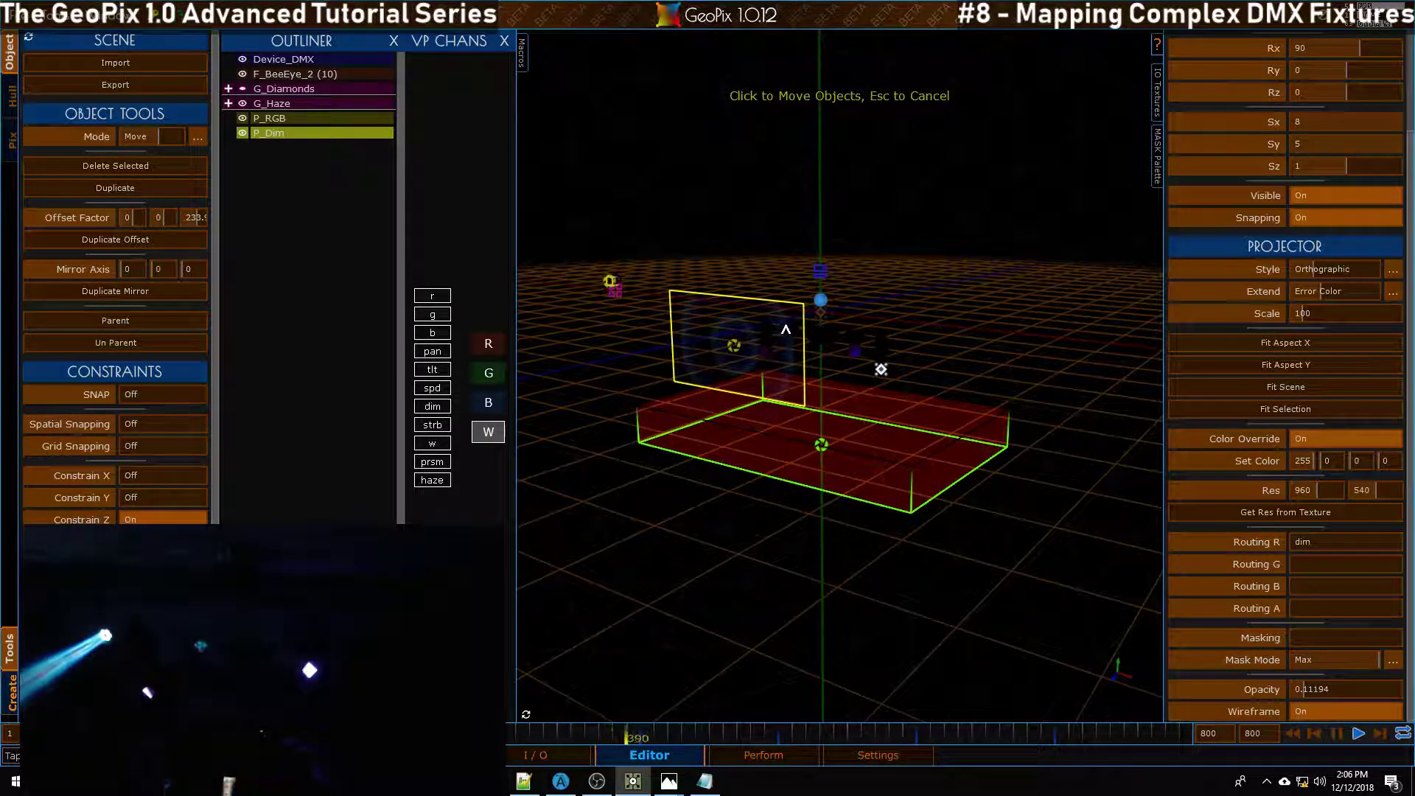
key("alt+Tab")
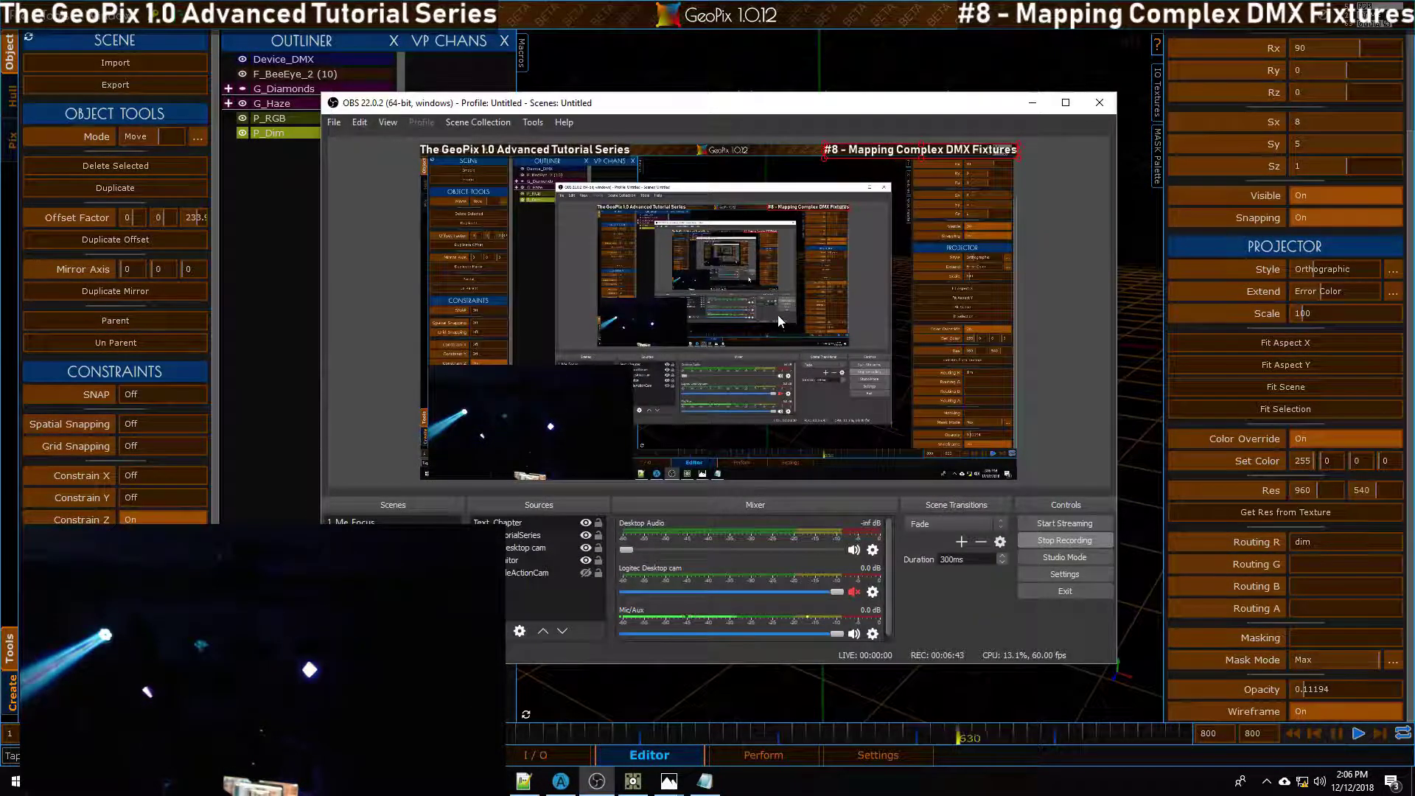
left_click(1031, 103)
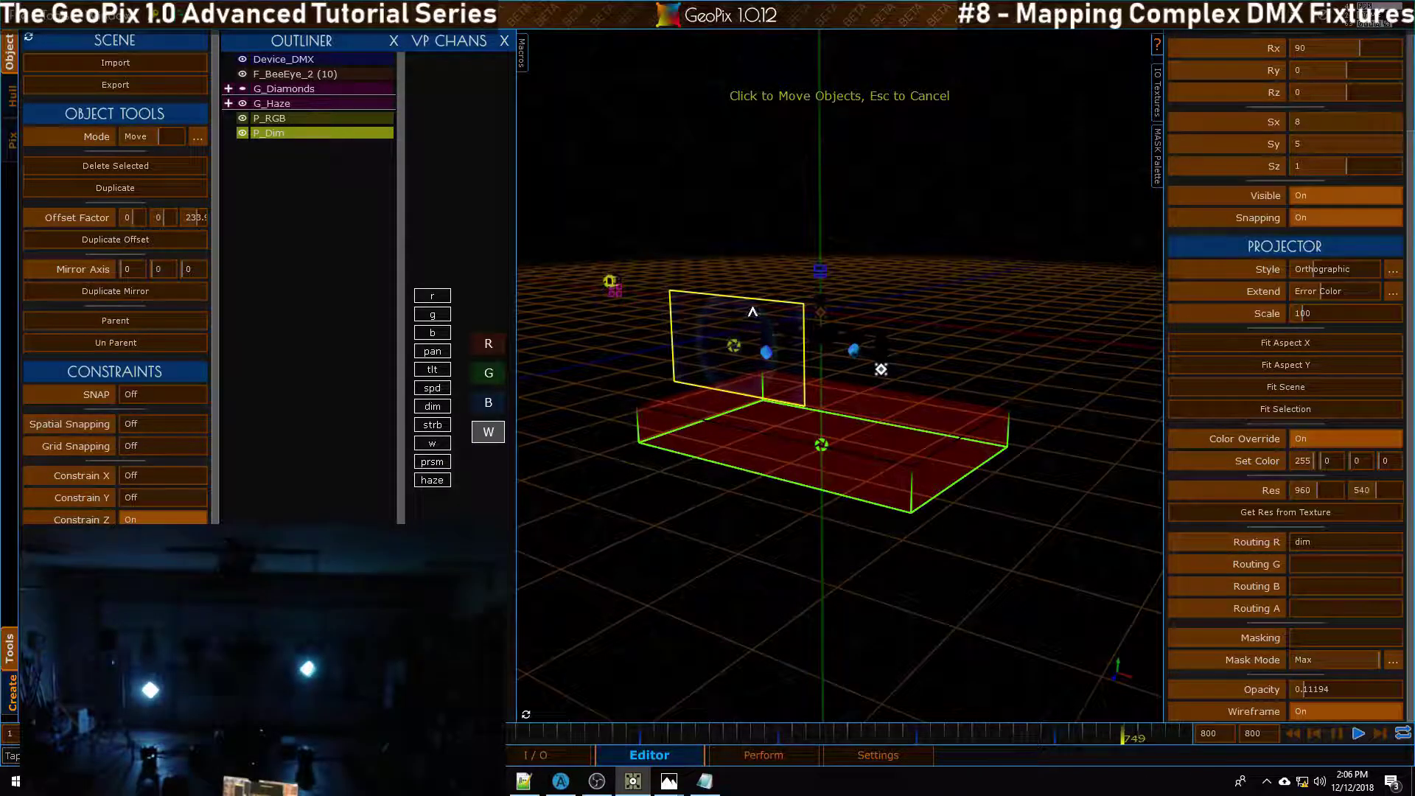
Step: Make the G_Diamonds group and its contents visible in the scene
left_click_drag(634, 372, 727, 332, "alt")
right_click_drag(782, 246, 759, 284, "alt")
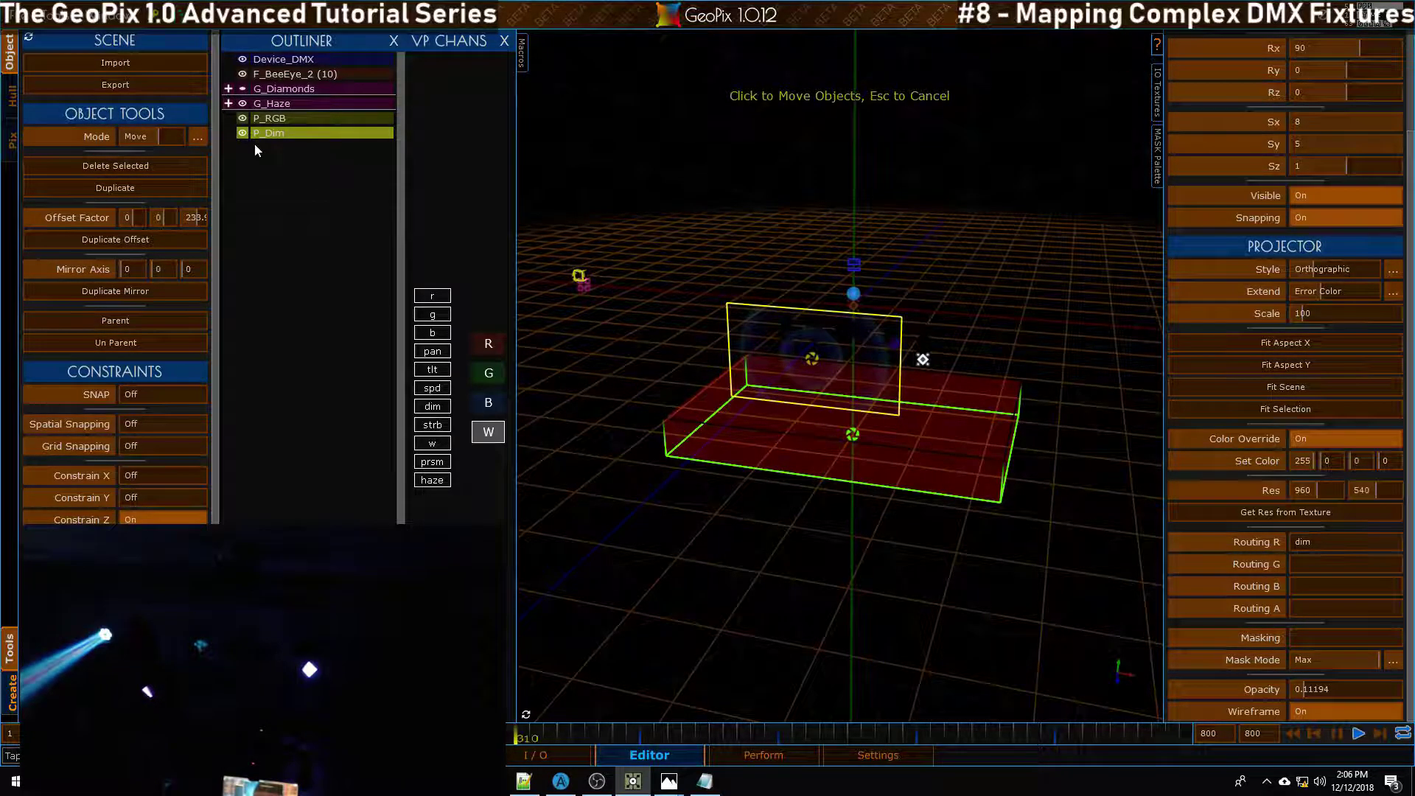
left_click(242, 90, "shift")
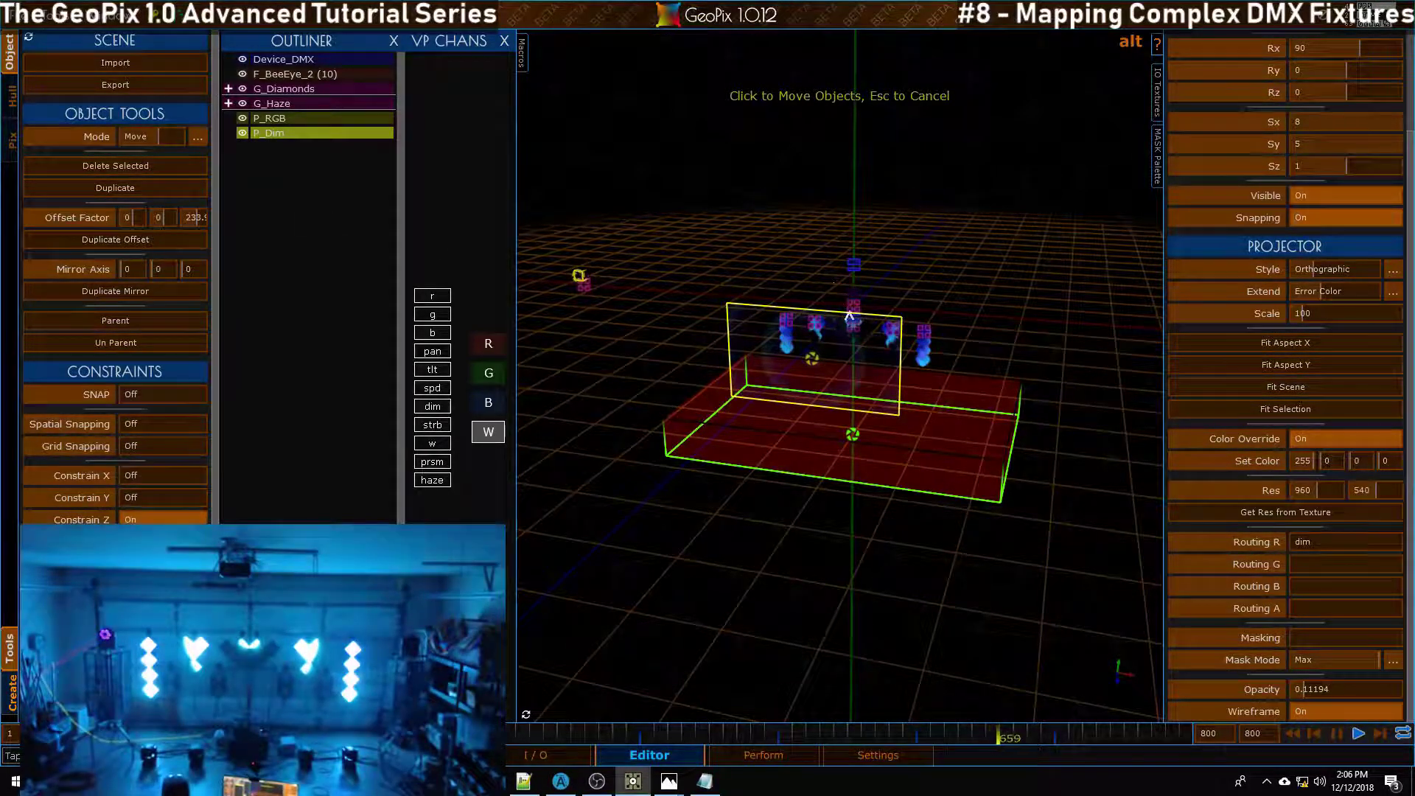
mouse_move(813, 322)
left_mouse_down("alt")
mouse_move(832, 281)
mouse_move(881, 442)
mouse_move(862, 474)
mouse_move(811, 309)
mouse_move(834, 308)
left_mouse_up("alt")
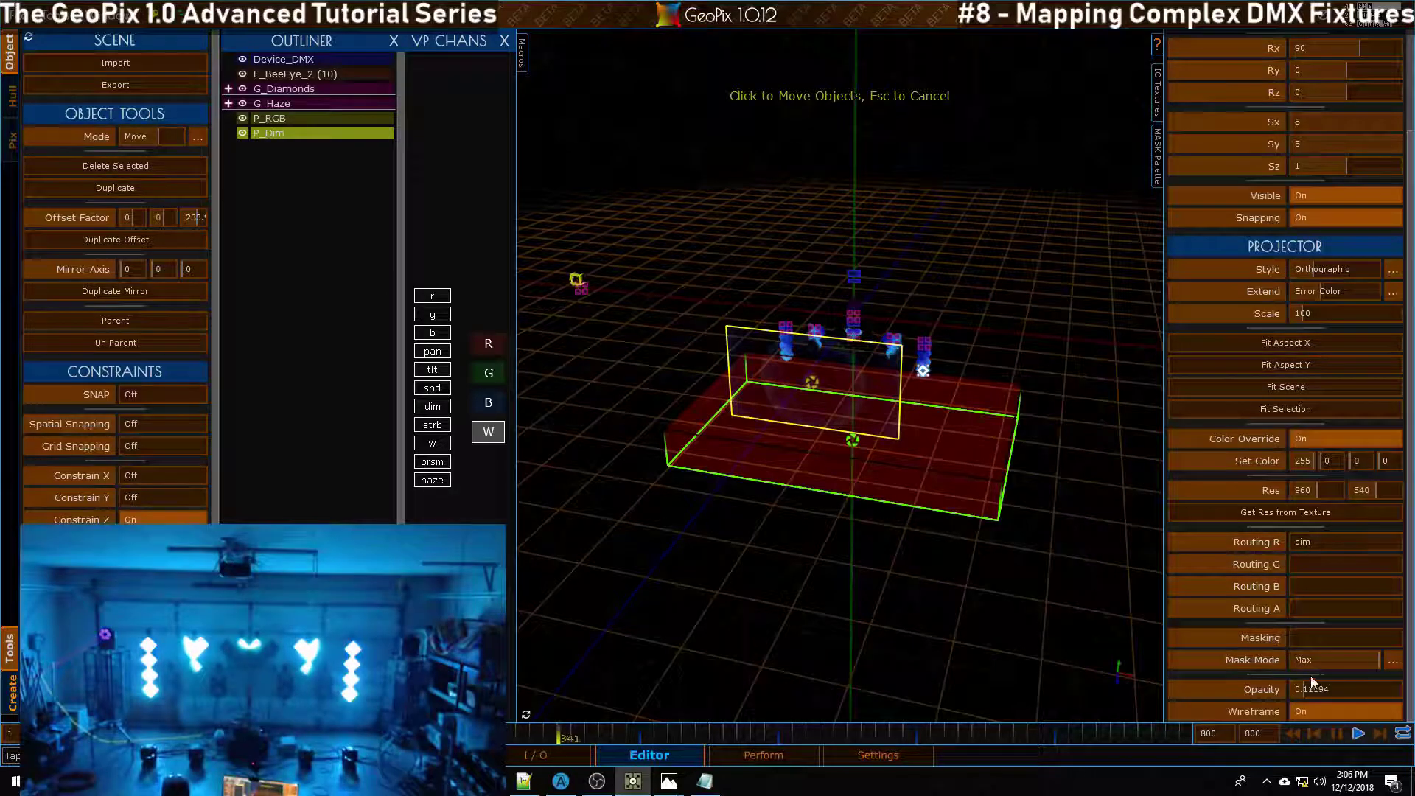
Step: Lower P_Dim's opacity to about 0.03, turn off its wireframe, and deselect it in Select mode
left_click_drag(1297, 693, 1292, 693)
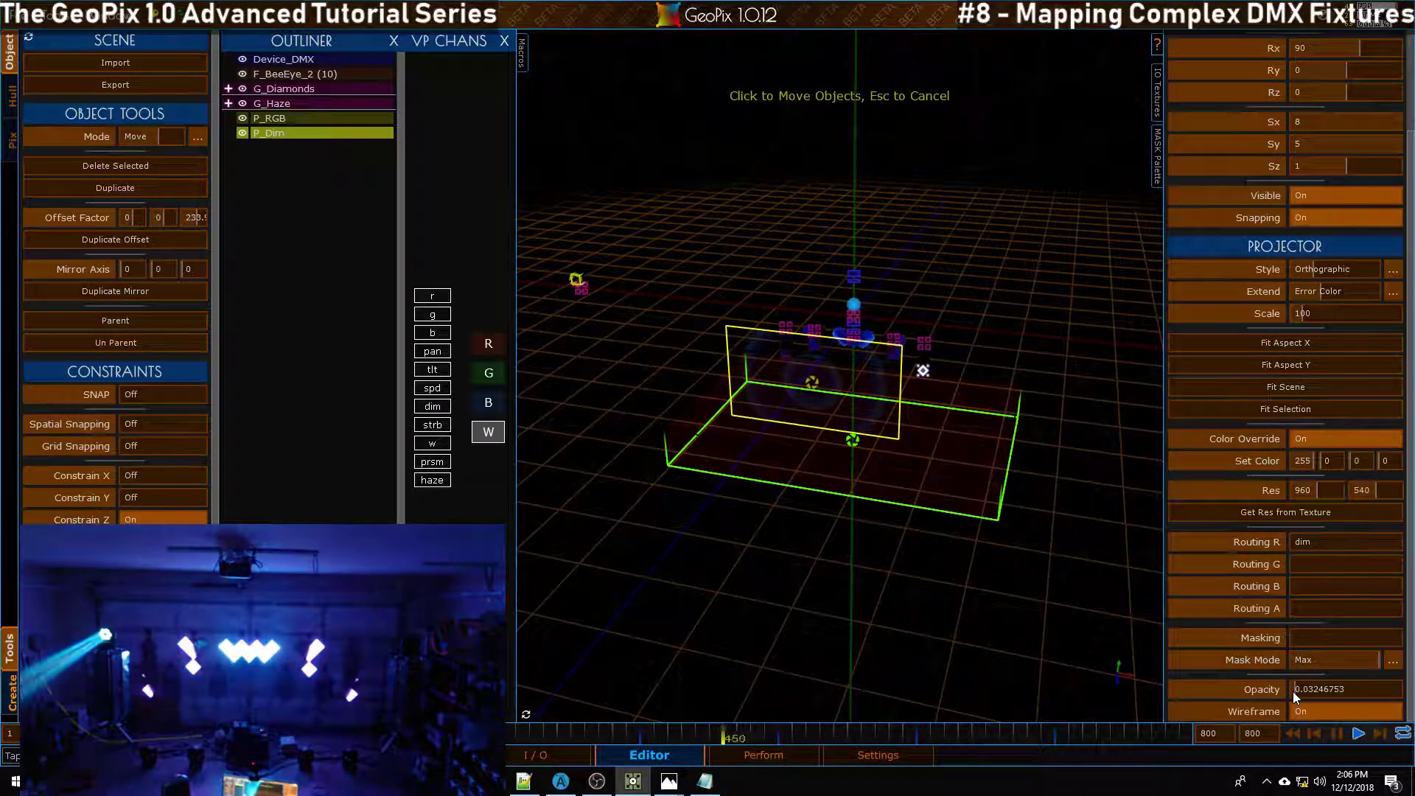
left_click(1330, 711)
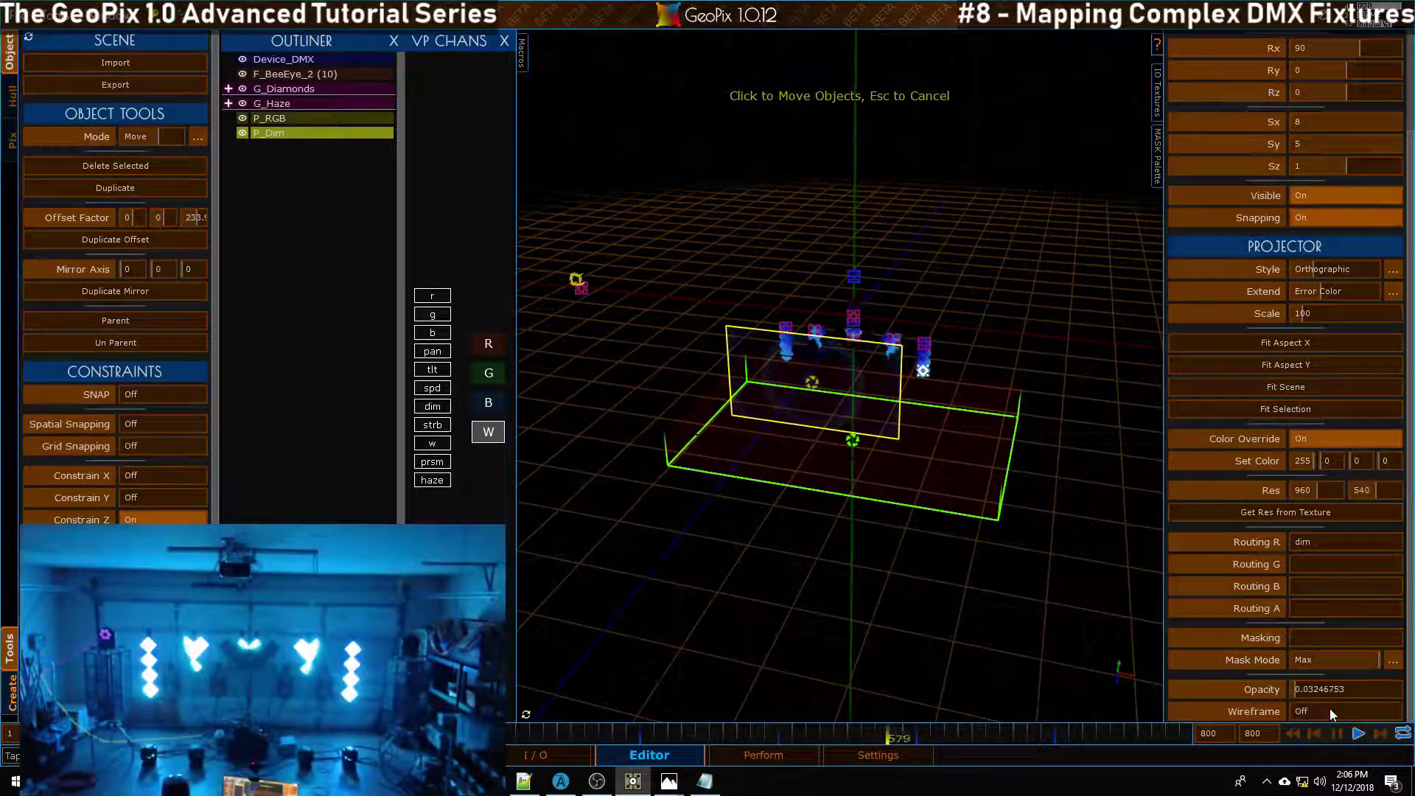
left_click_drag(906, 620, 934, 606, "alt")
key("q")
left_click(935, 607)
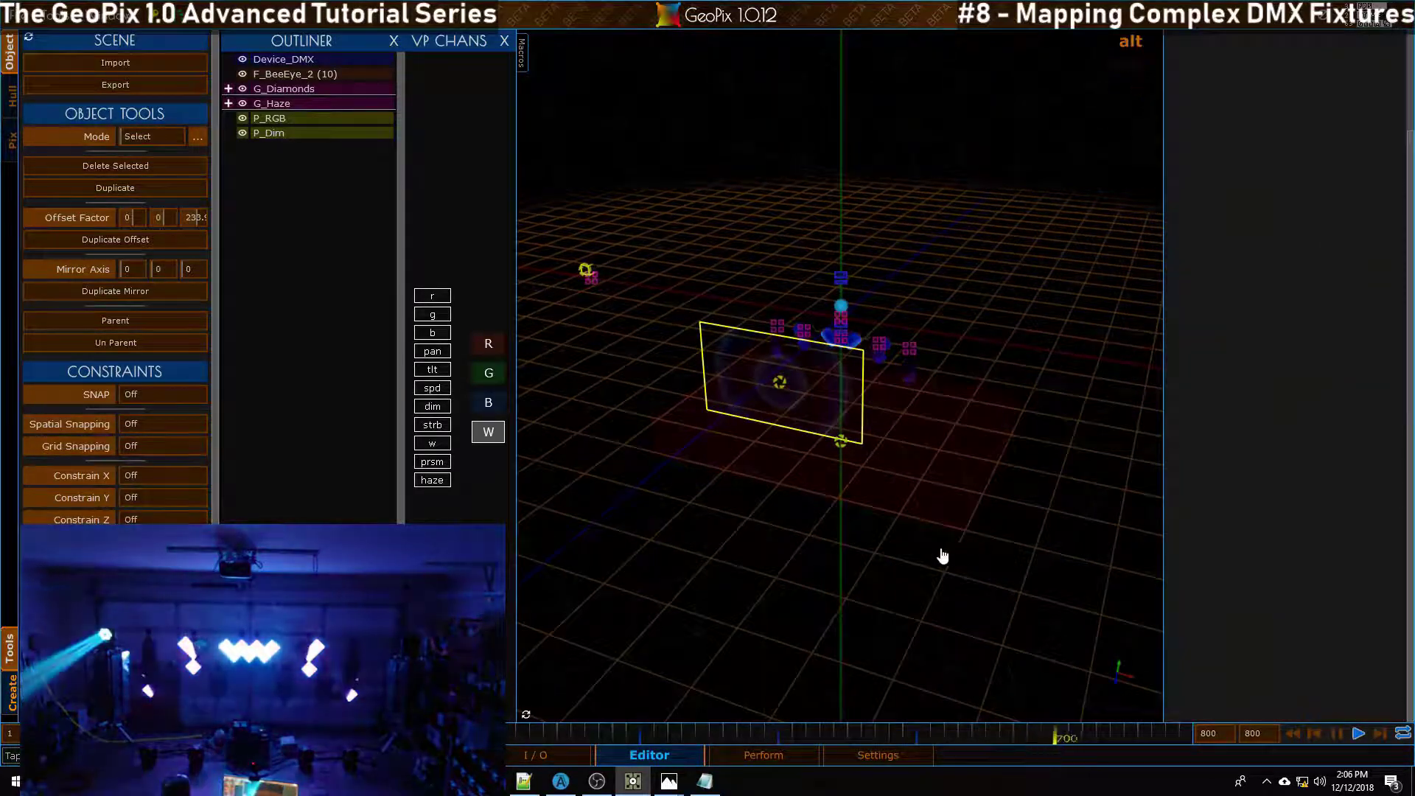
Step: Select P_Dim and flatten it by reducing its Z scale to about 0.17
left_click_drag(943, 556, 829, 426, "alt")
key("q")
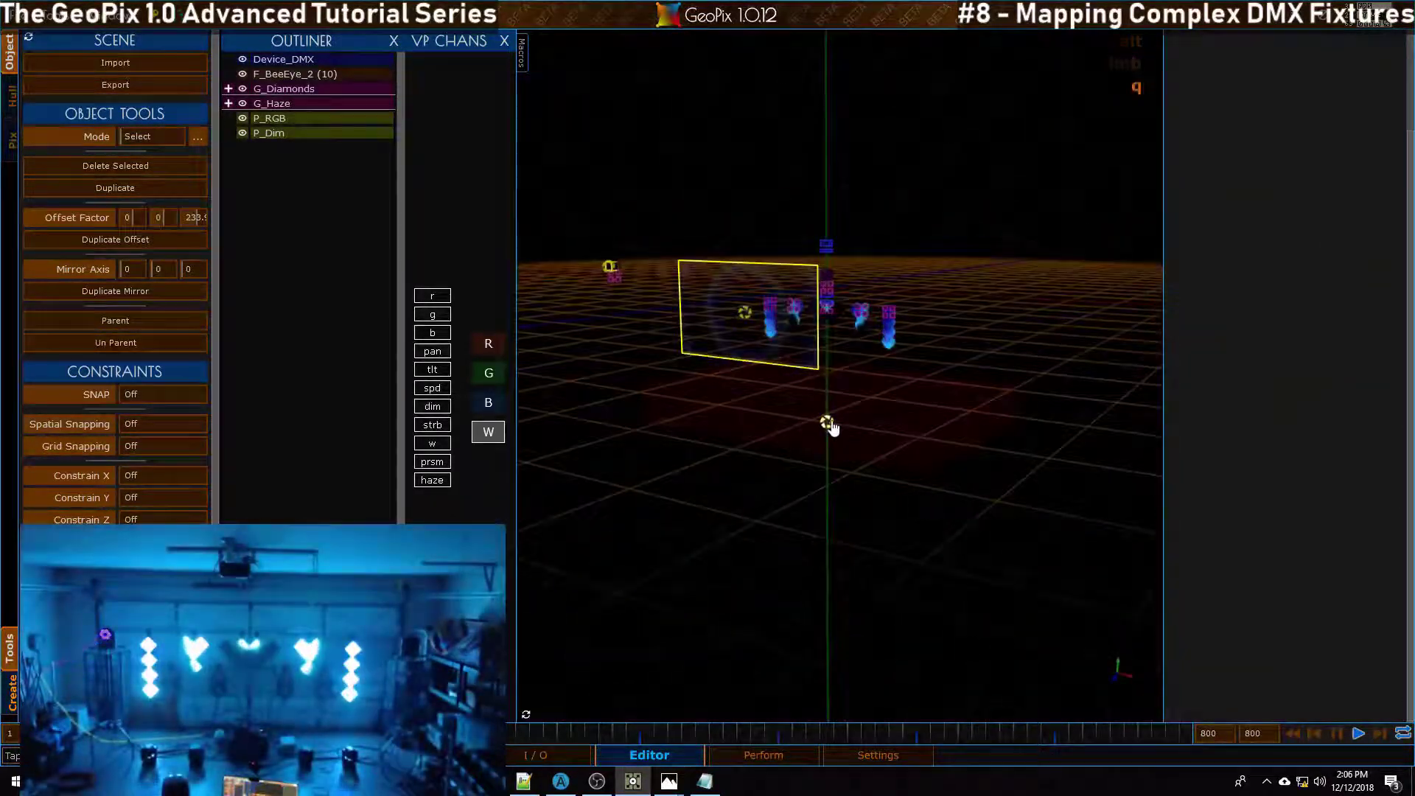
left_click(827, 423)
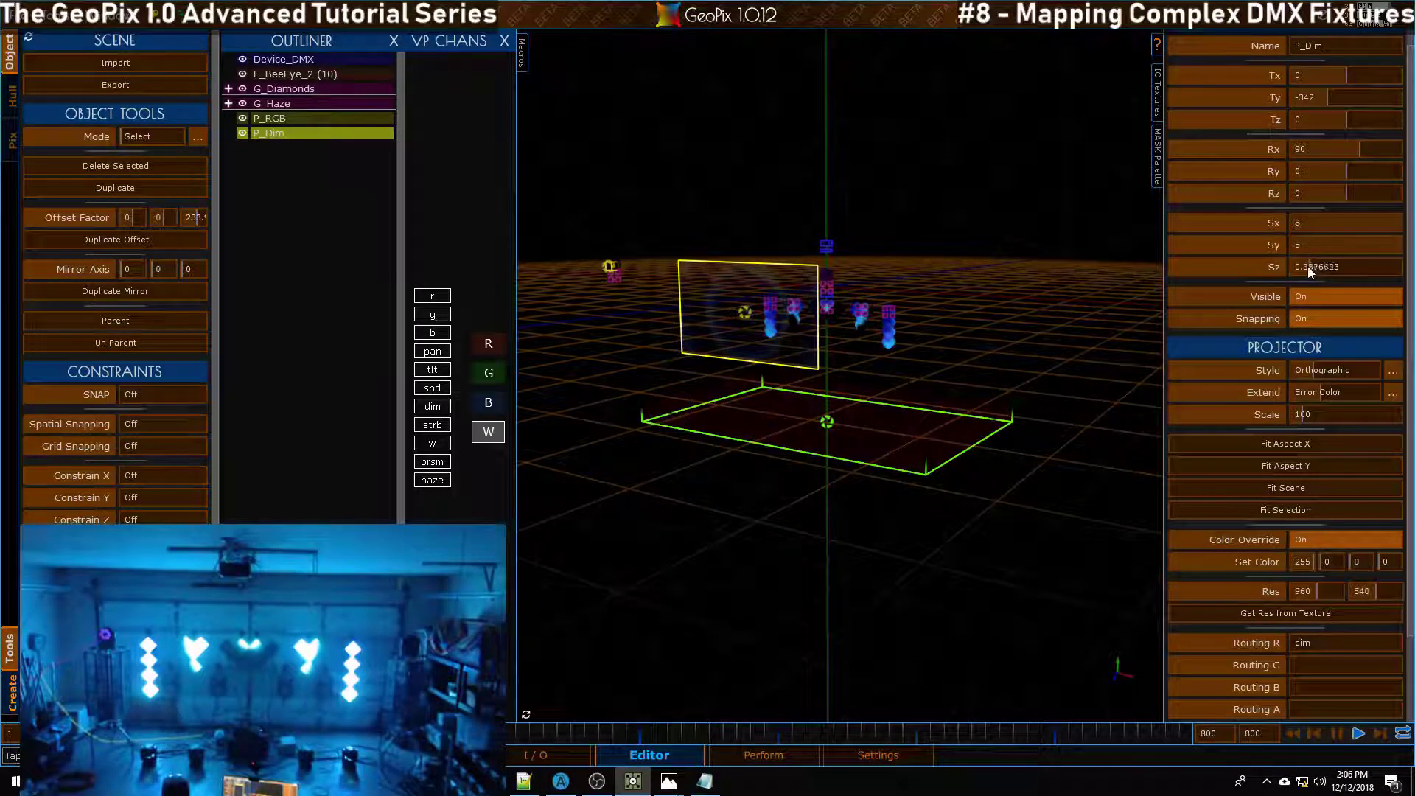
left_click_drag(1308, 268, 1299, 264)
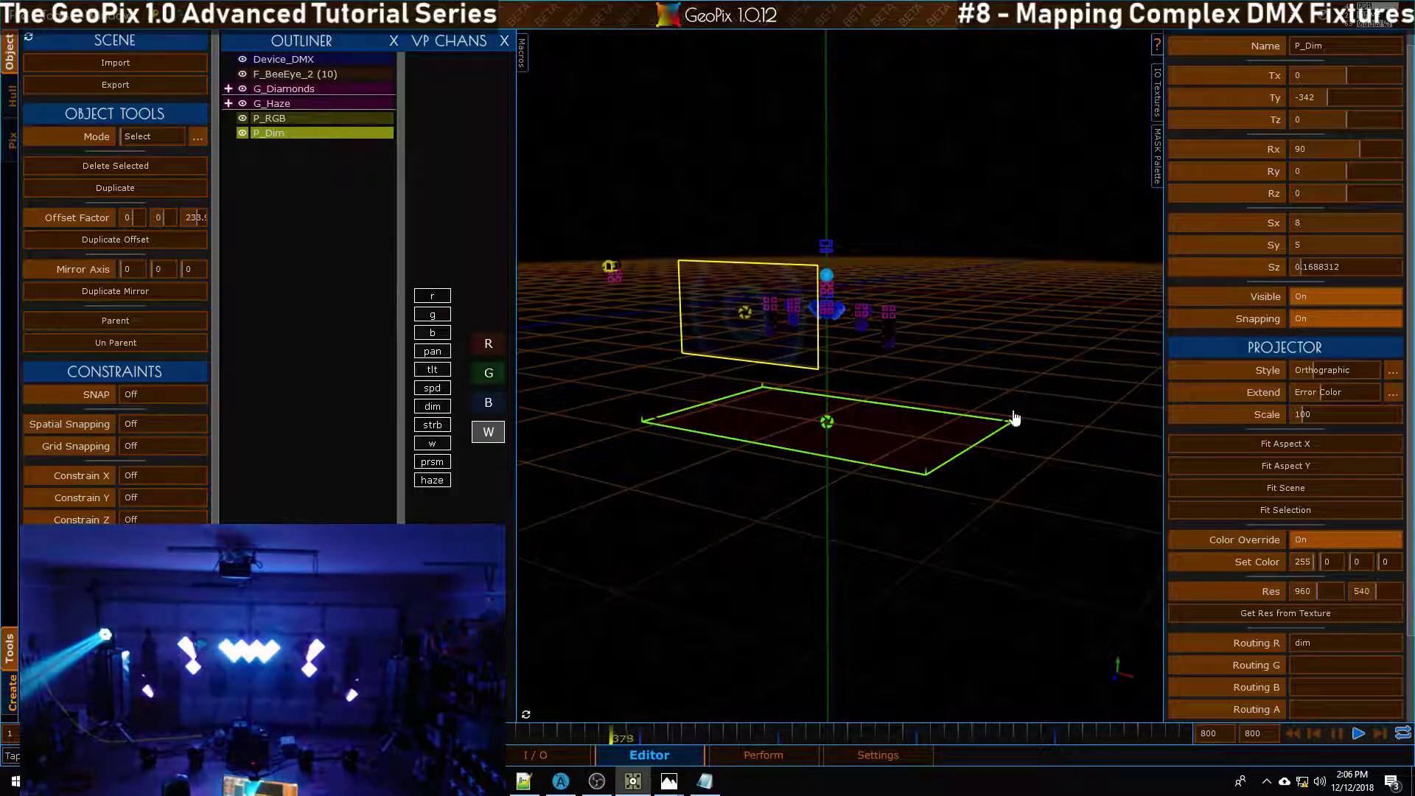
left_click_drag(1014, 418, 1020, 322, "alt")
left_click(999, 317)
right_click_drag(1020, 322, 981, 377, "alt")
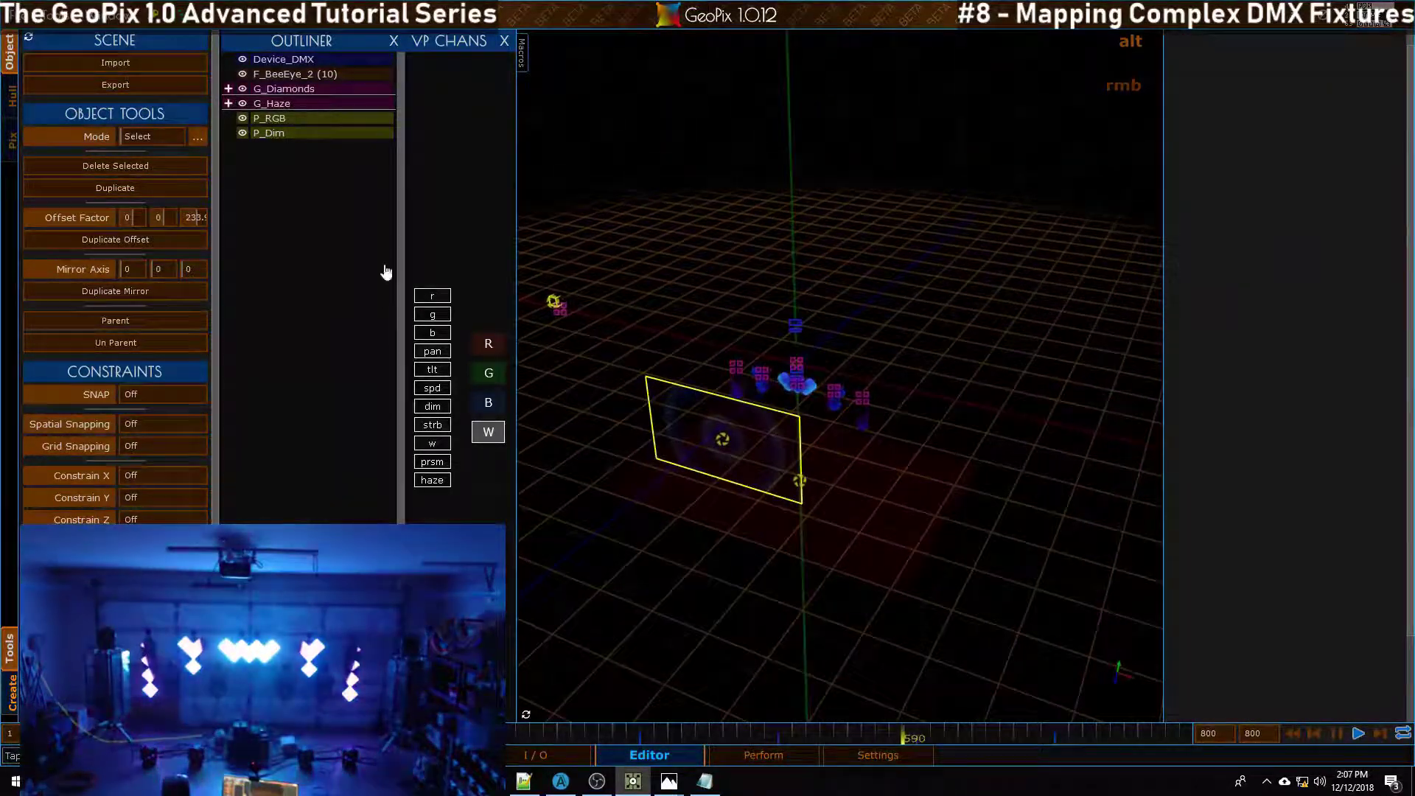
left_click(324, 133)
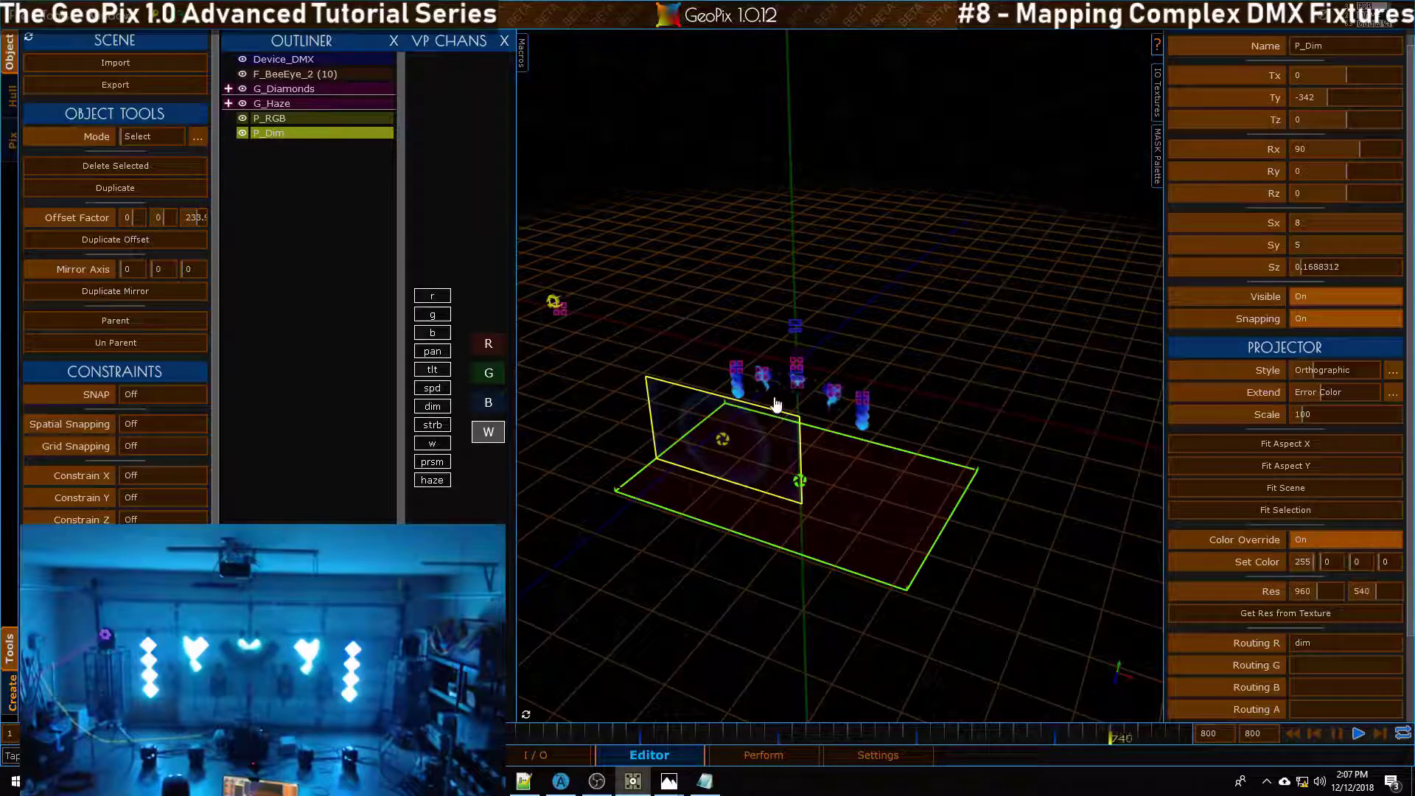
mouse_move(864, 421)
left_mouse_down("alt")
mouse_move(751, 405)
mouse_move(859, 406)
mouse_move(864, 438)
left_mouse_up("alt")
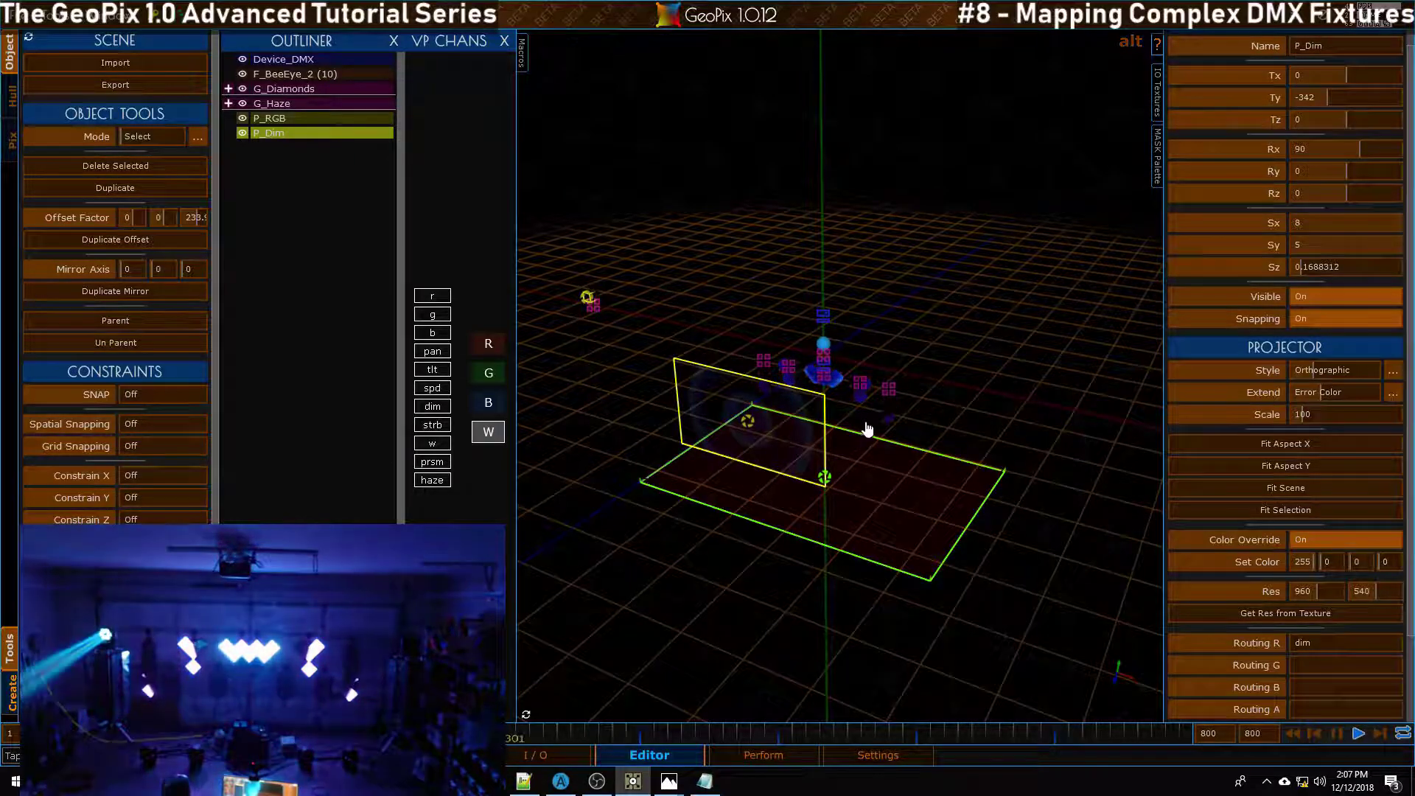
Step: Add the single MIDI control 1_15 to the I/O graph below M_Haze and rename it M_Dim
left_click(546, 755)
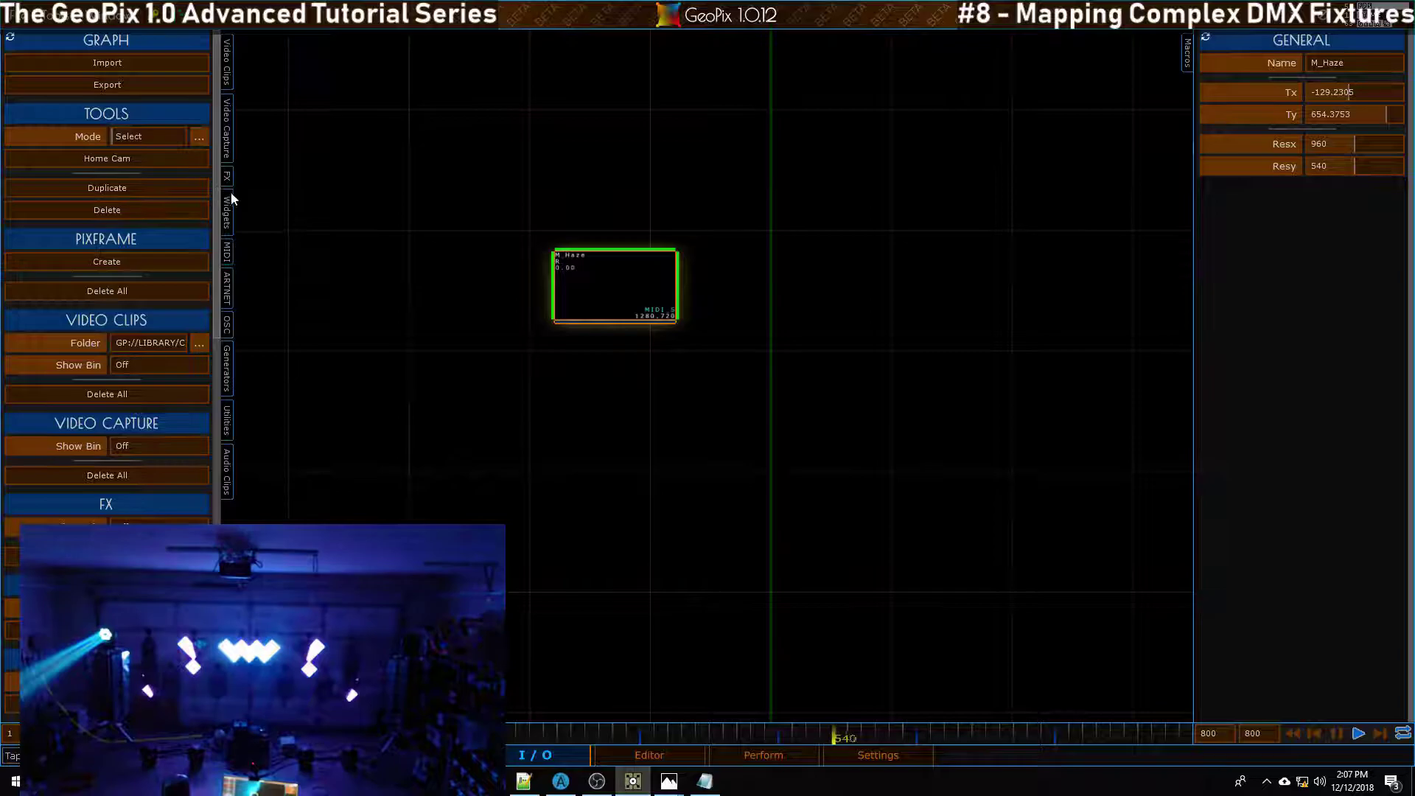
left_click(228, 254)
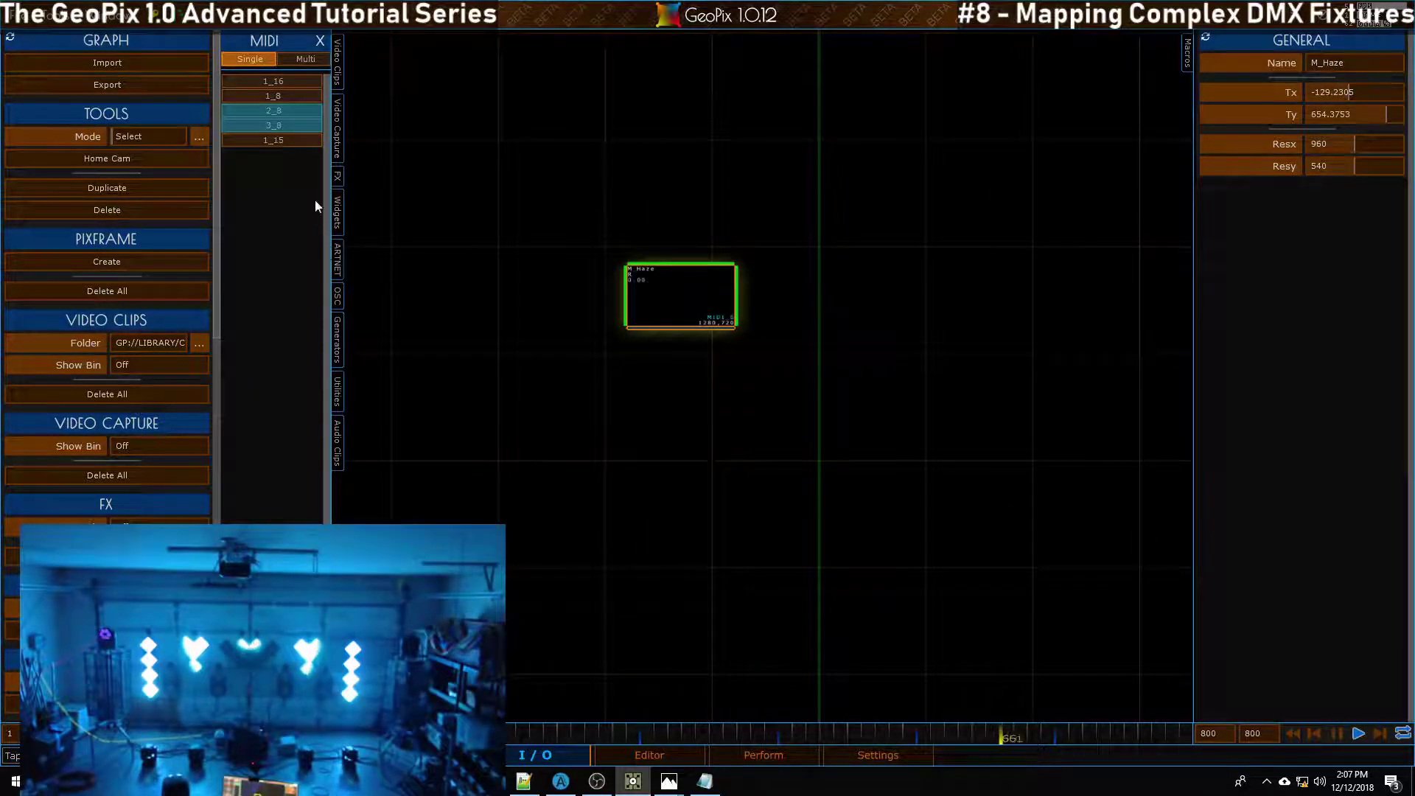
left_click(277, 140)
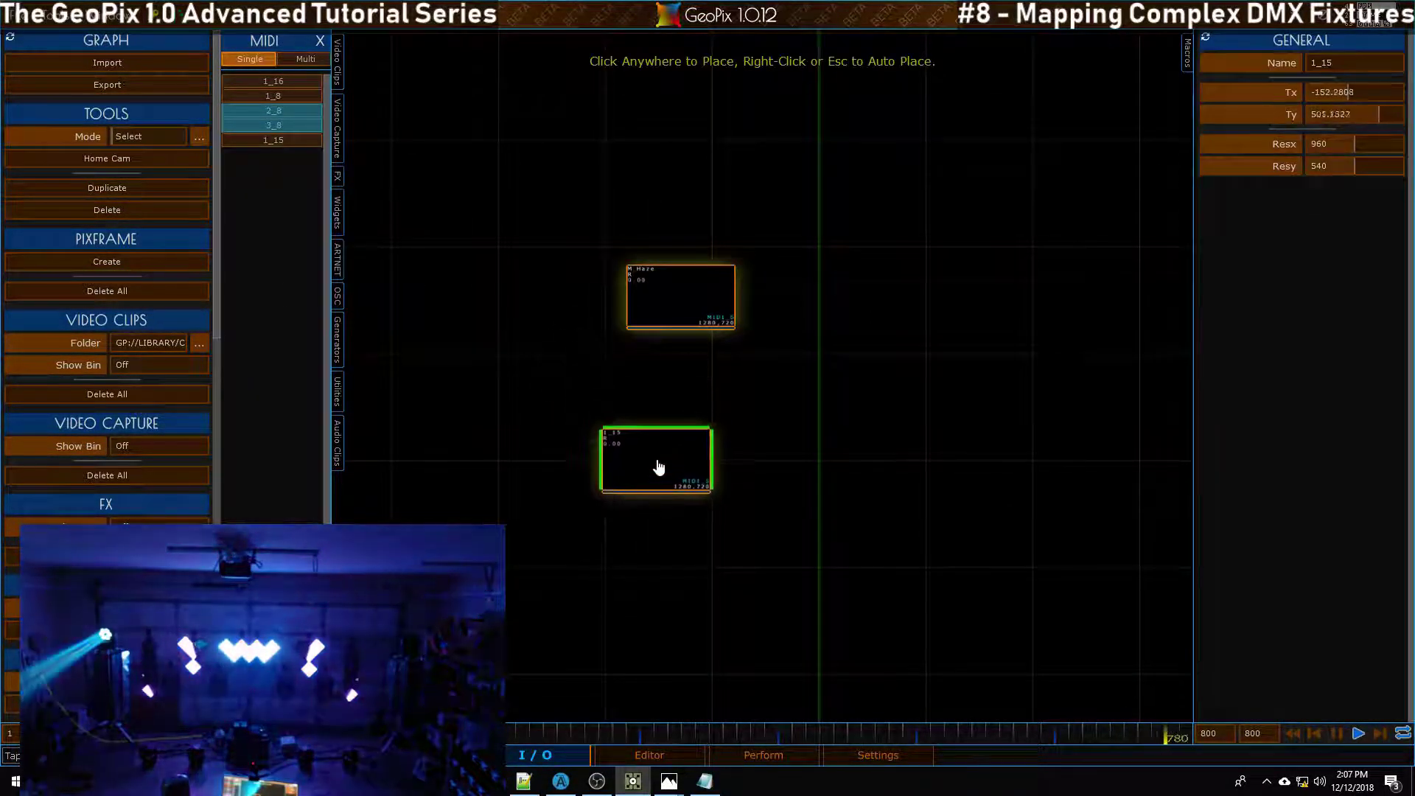
left_click(683, 534)
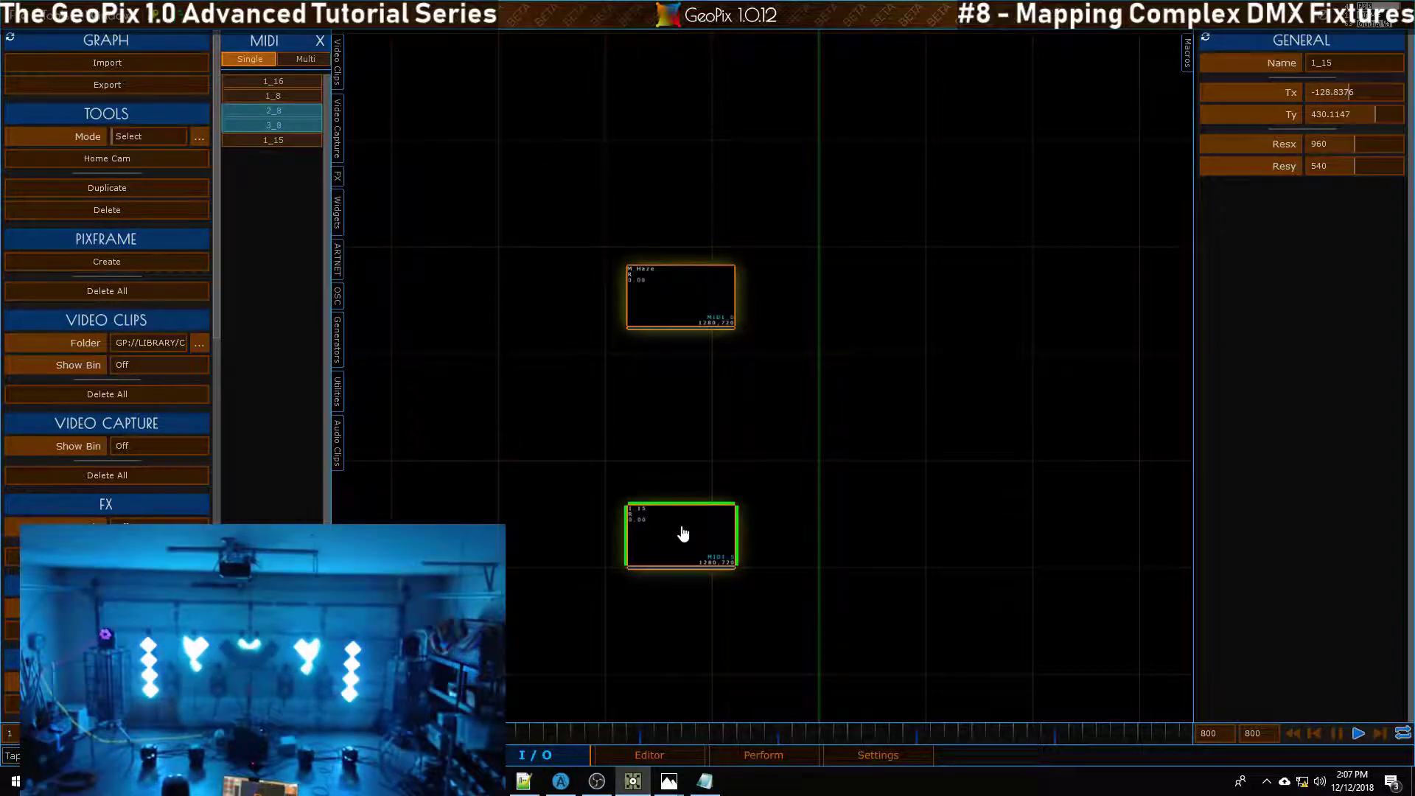
left_click(1362, 66)
type("M_Dim")
Step: Assign the M_Dim texture to the P_Dim projector in the Editor and turn off its Color Override
left_click(671, 754)
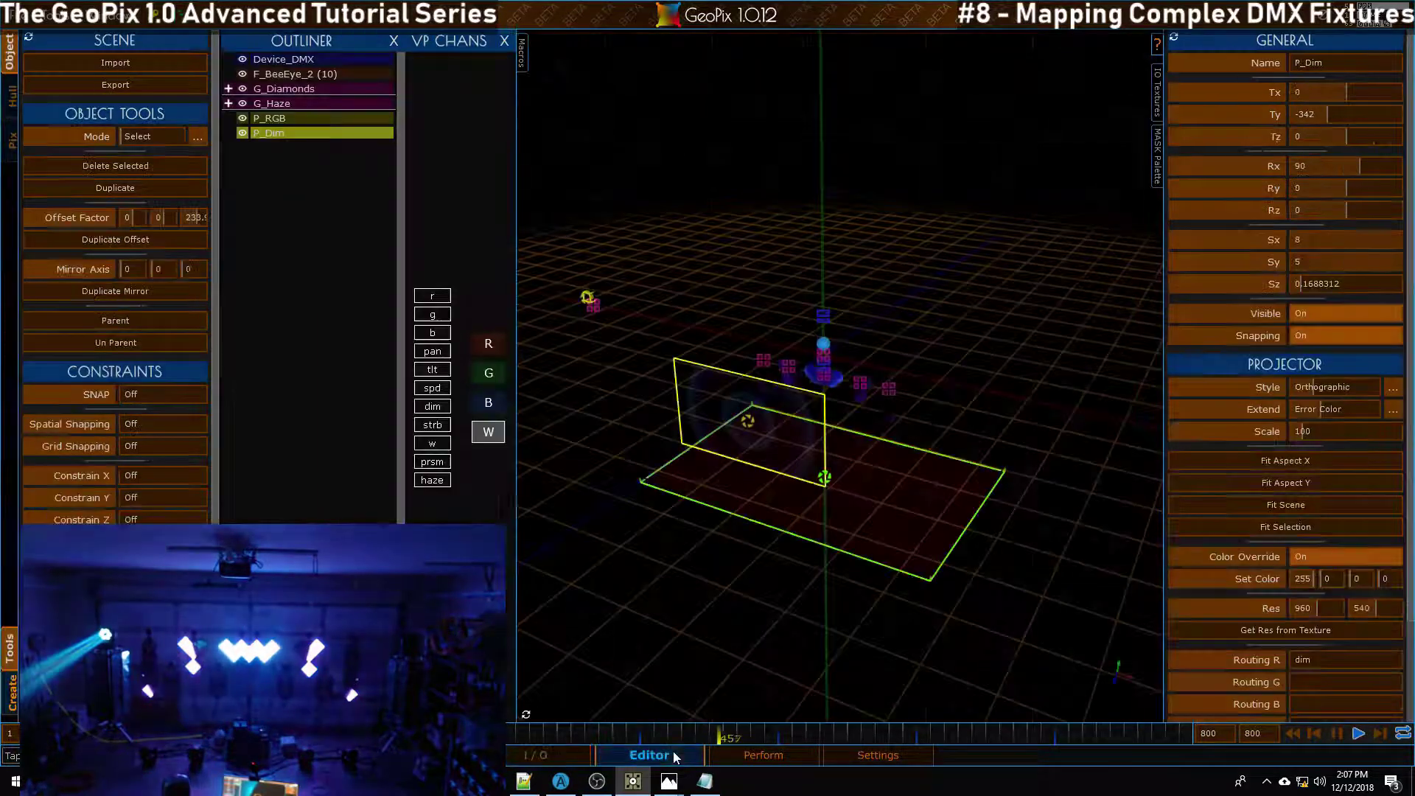
right_click_drag(884, 376, 877, 347, "alt")
left_click_drag(877, 347, 874, 361, "alt")
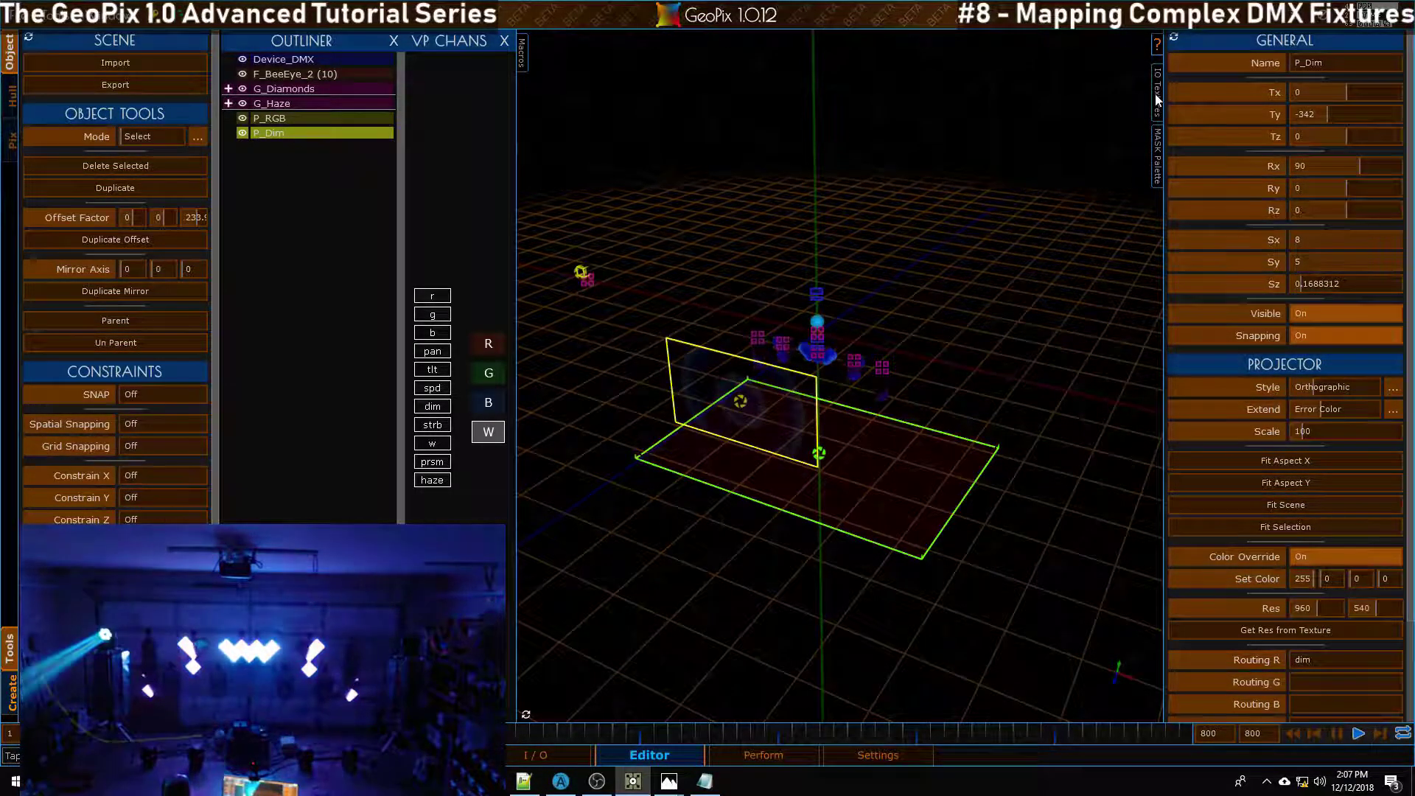
left_click(1158, 92)
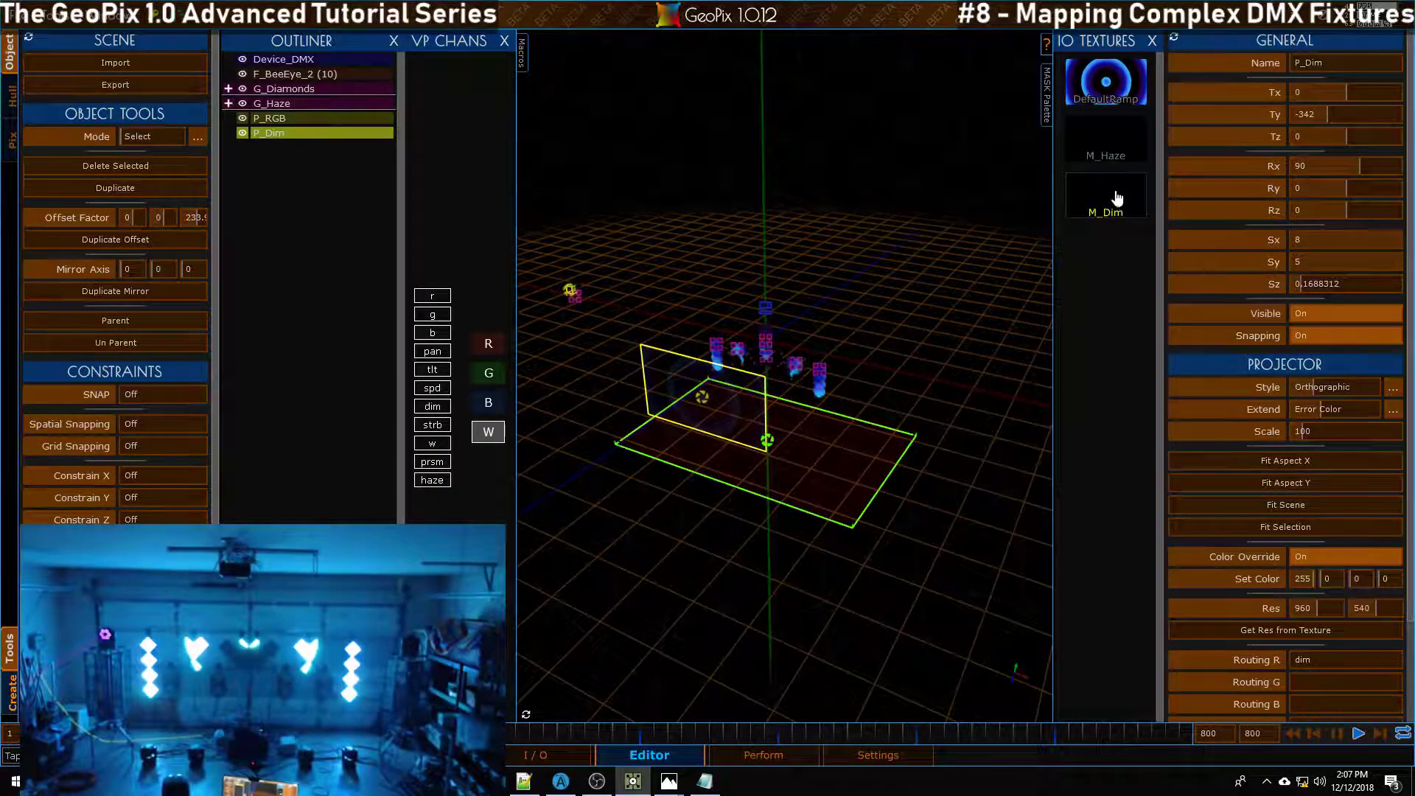
left_click(1315, 557)
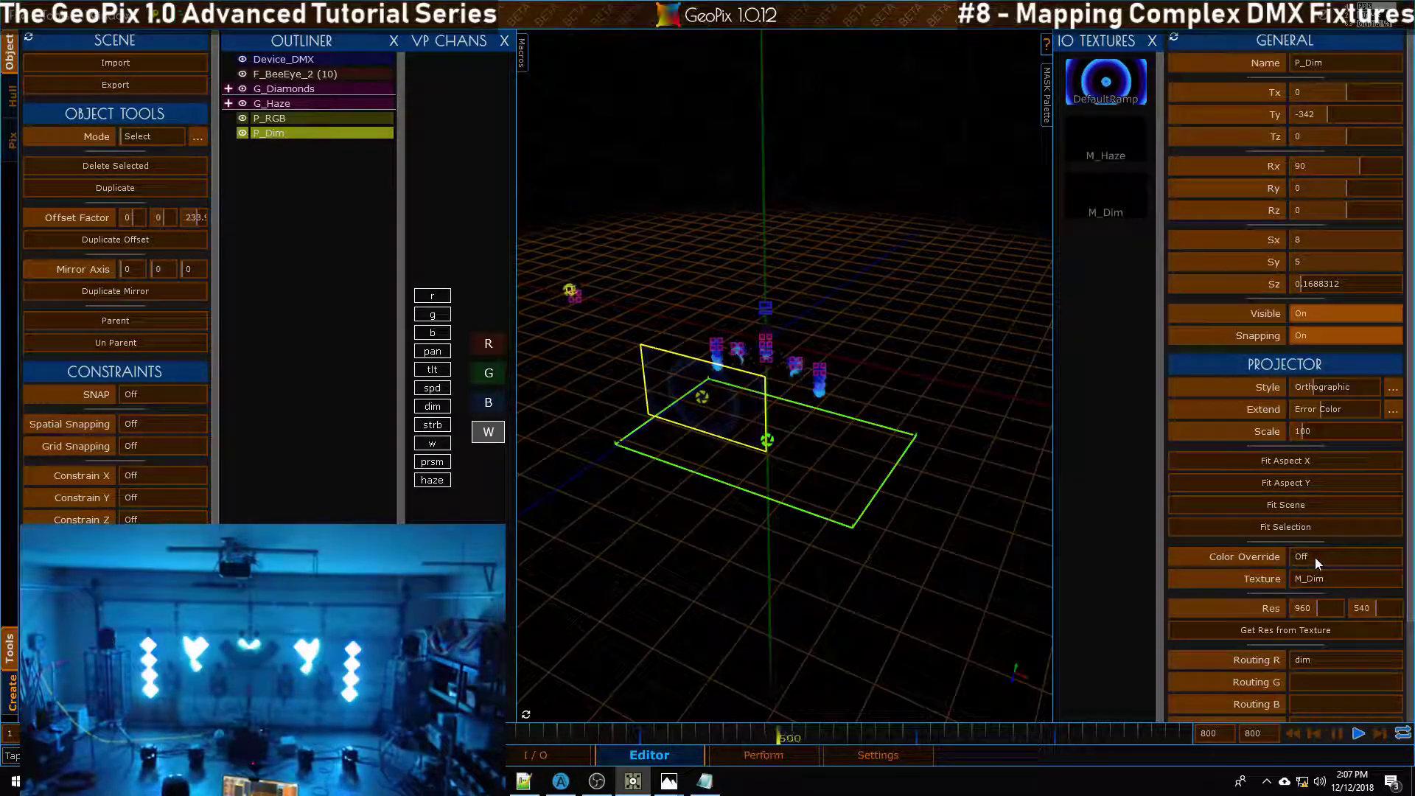
left_click(1152, 41)
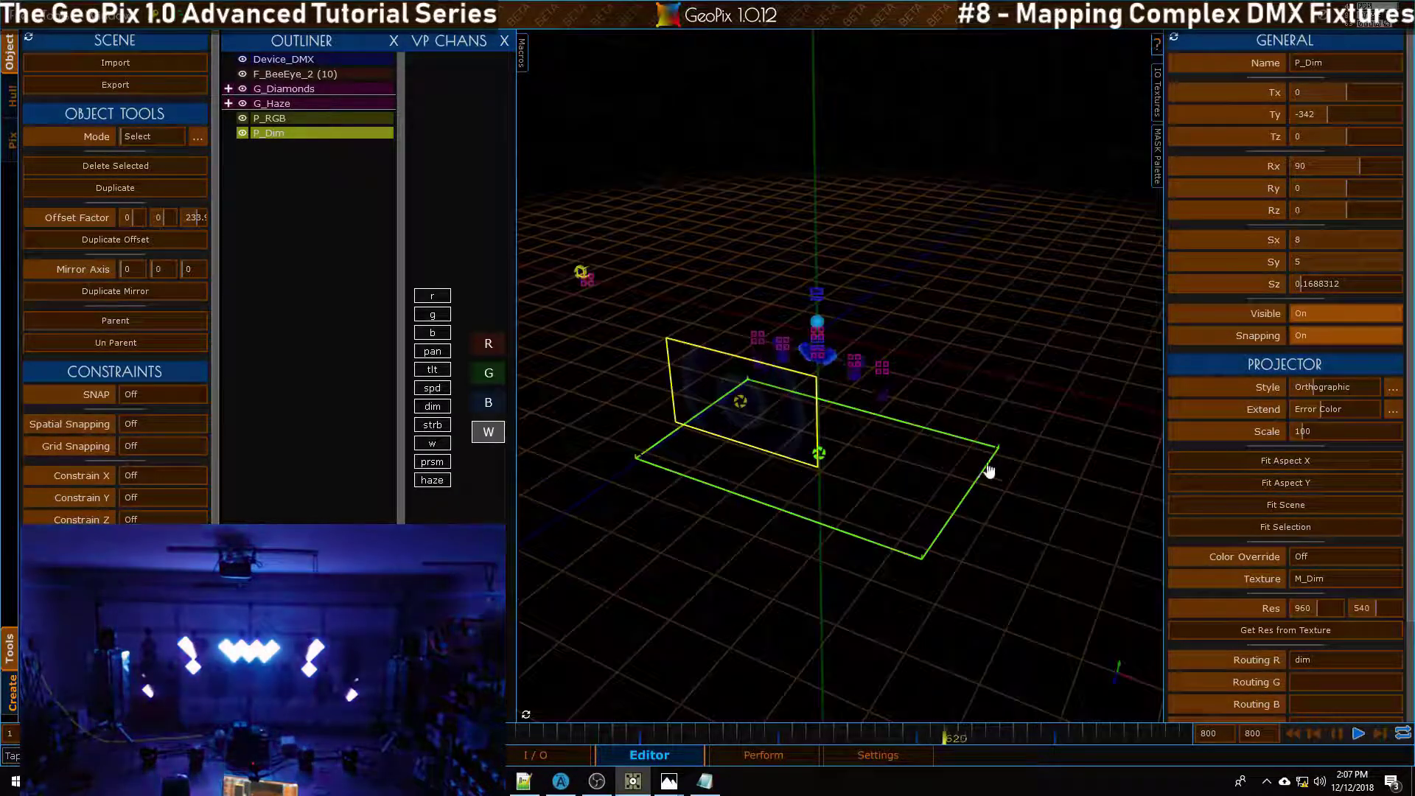
left_click_drag(927, 358, 948, 357, "alt")
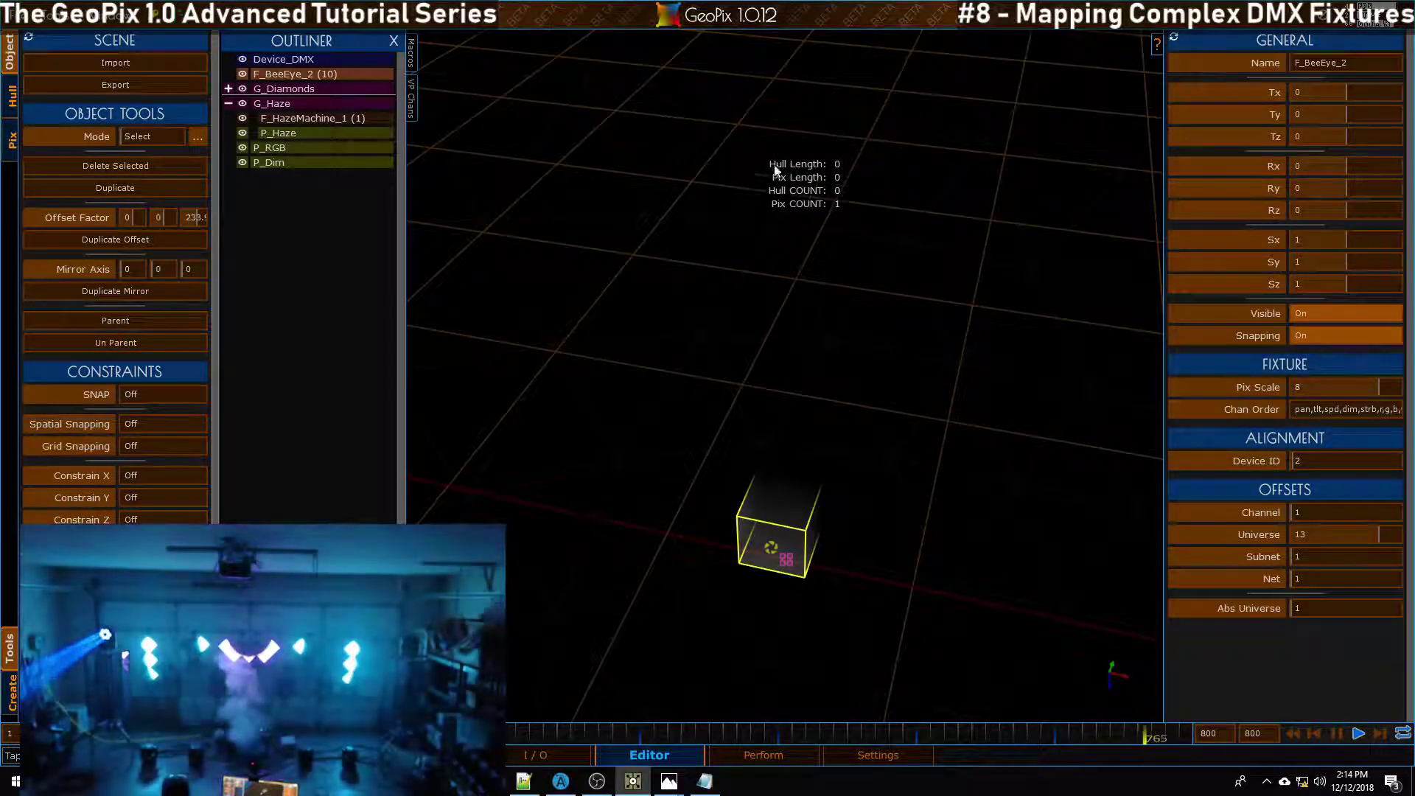
key("alt+Tab")
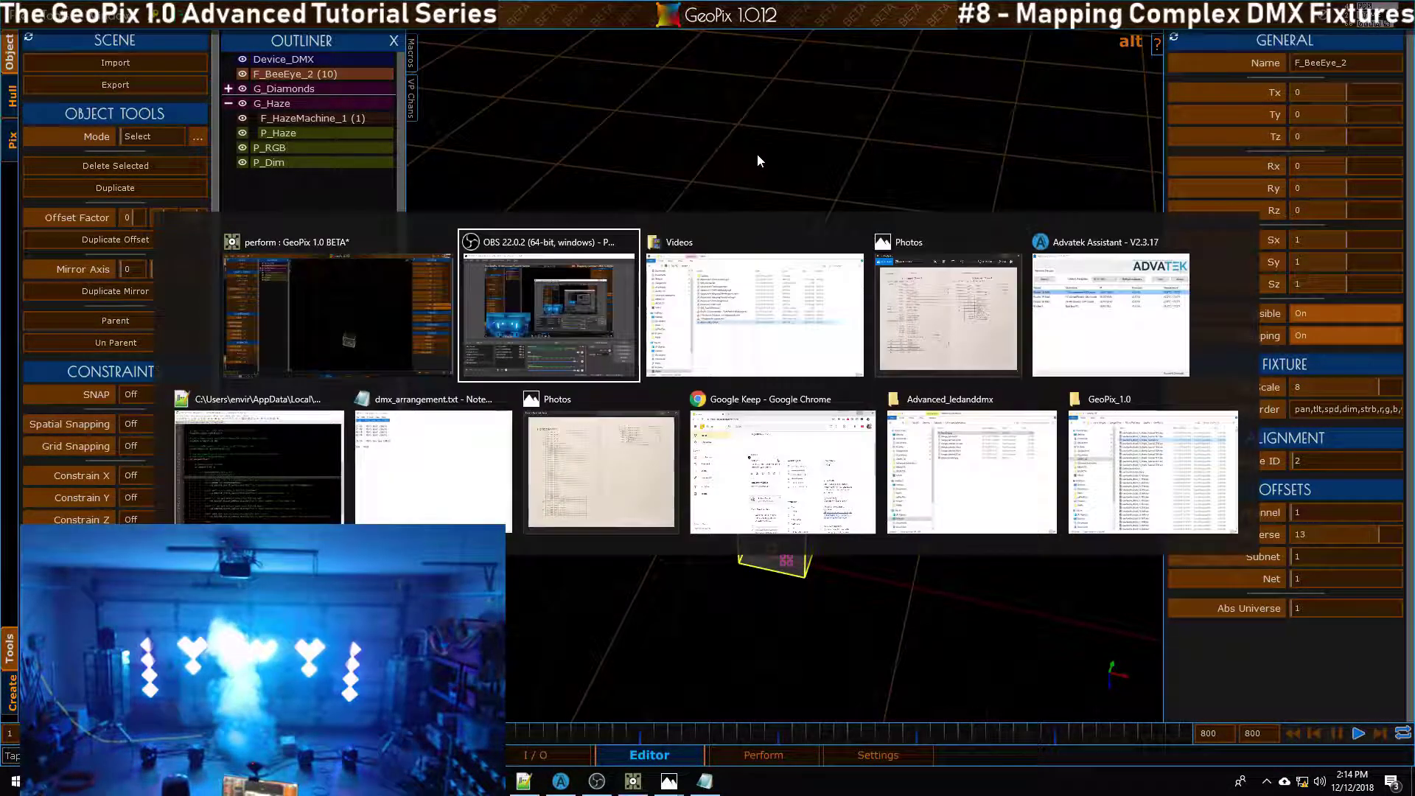
left_click(535, 302)
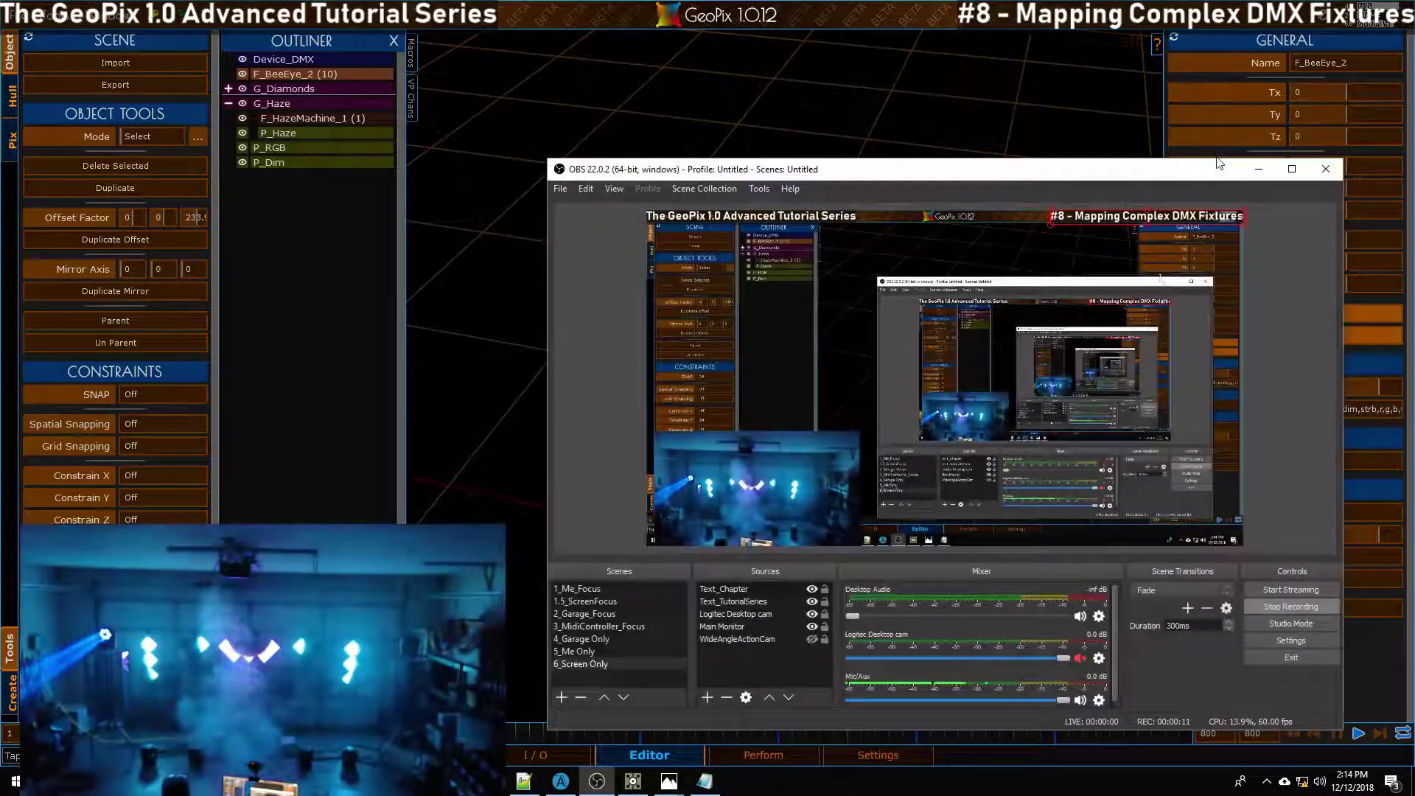
left_click_drag(689, 169, 1156, 251)
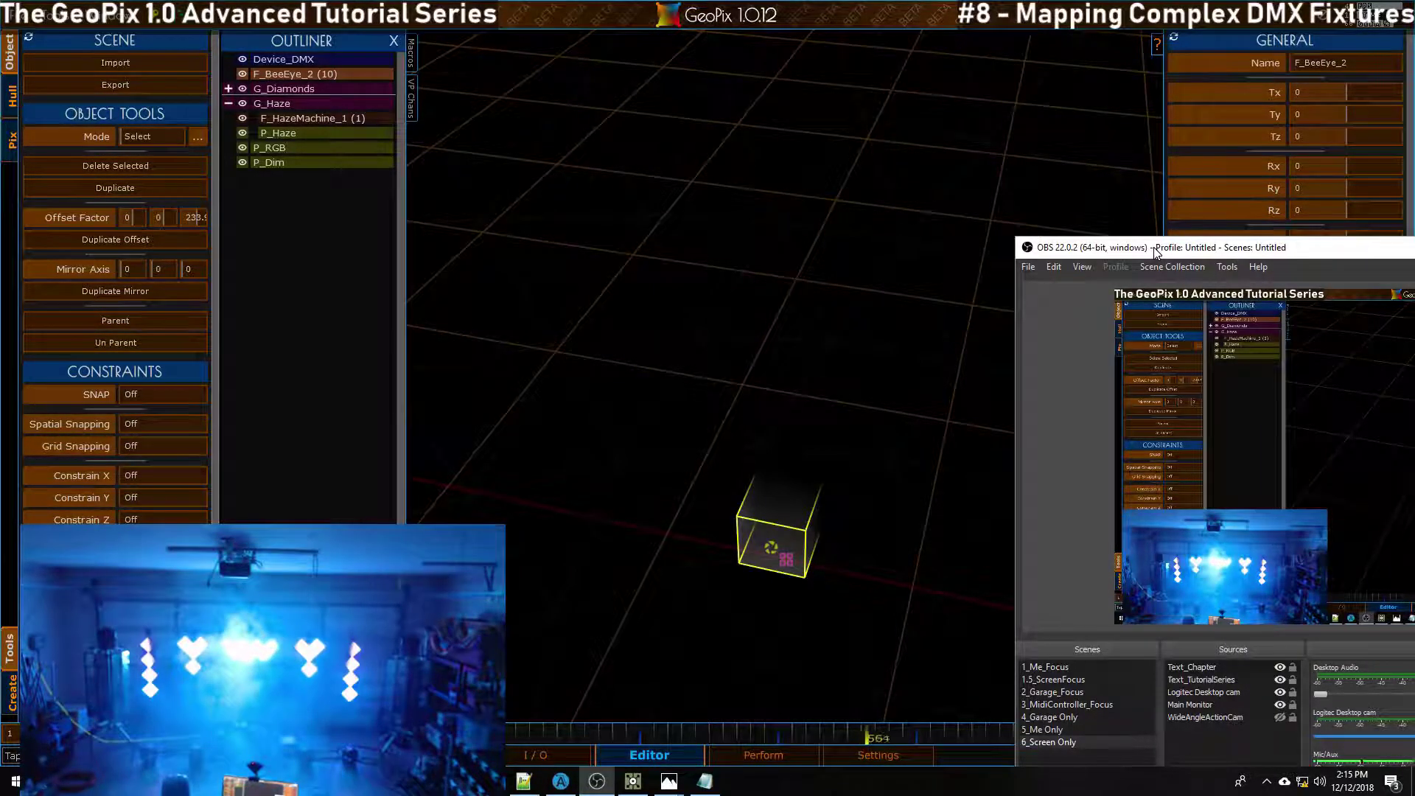
Step: Minimize the OBS window and examine where the projectors sit relative to the diamond fixtures and the bee eye
left_click_drag(1156, 251, 311, 167)
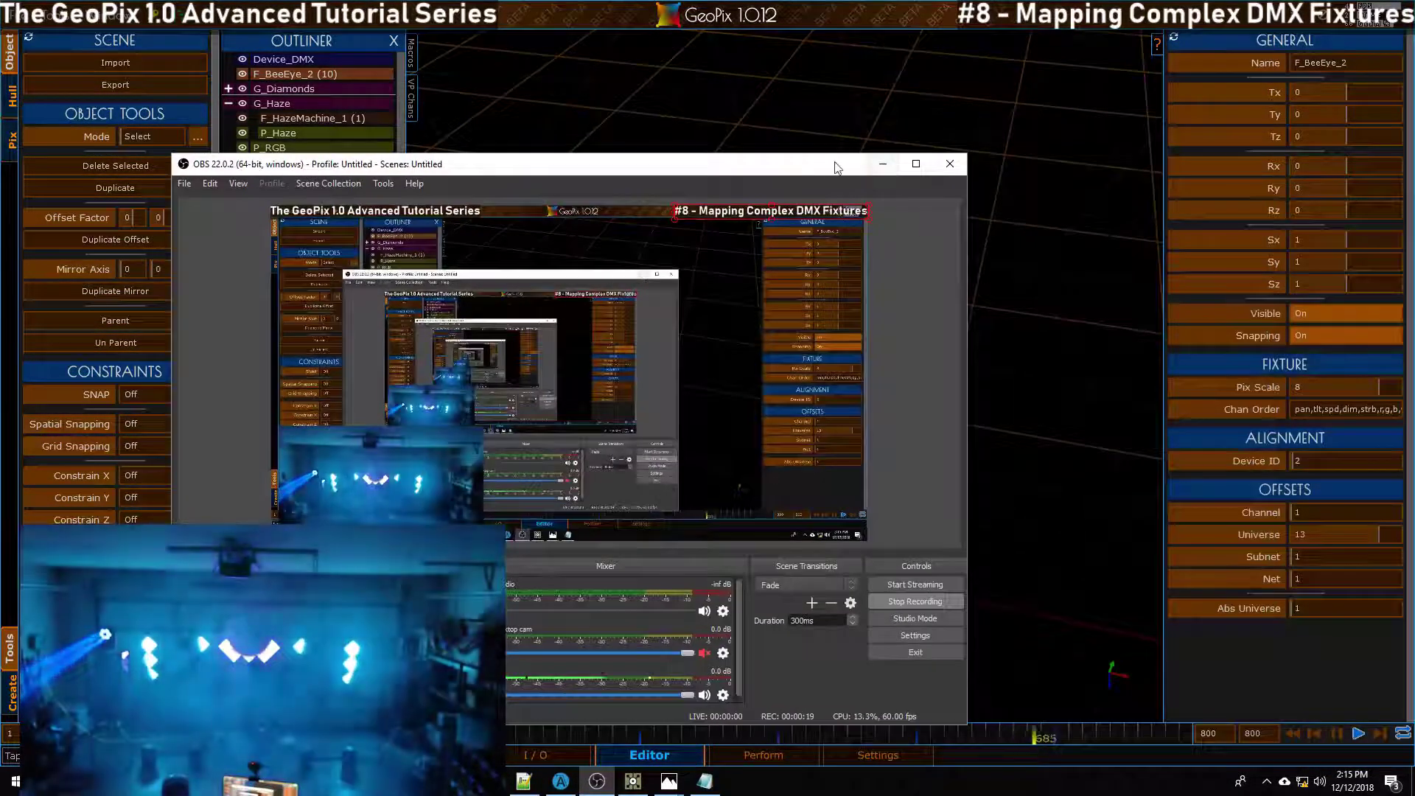
left_click(883, 164)
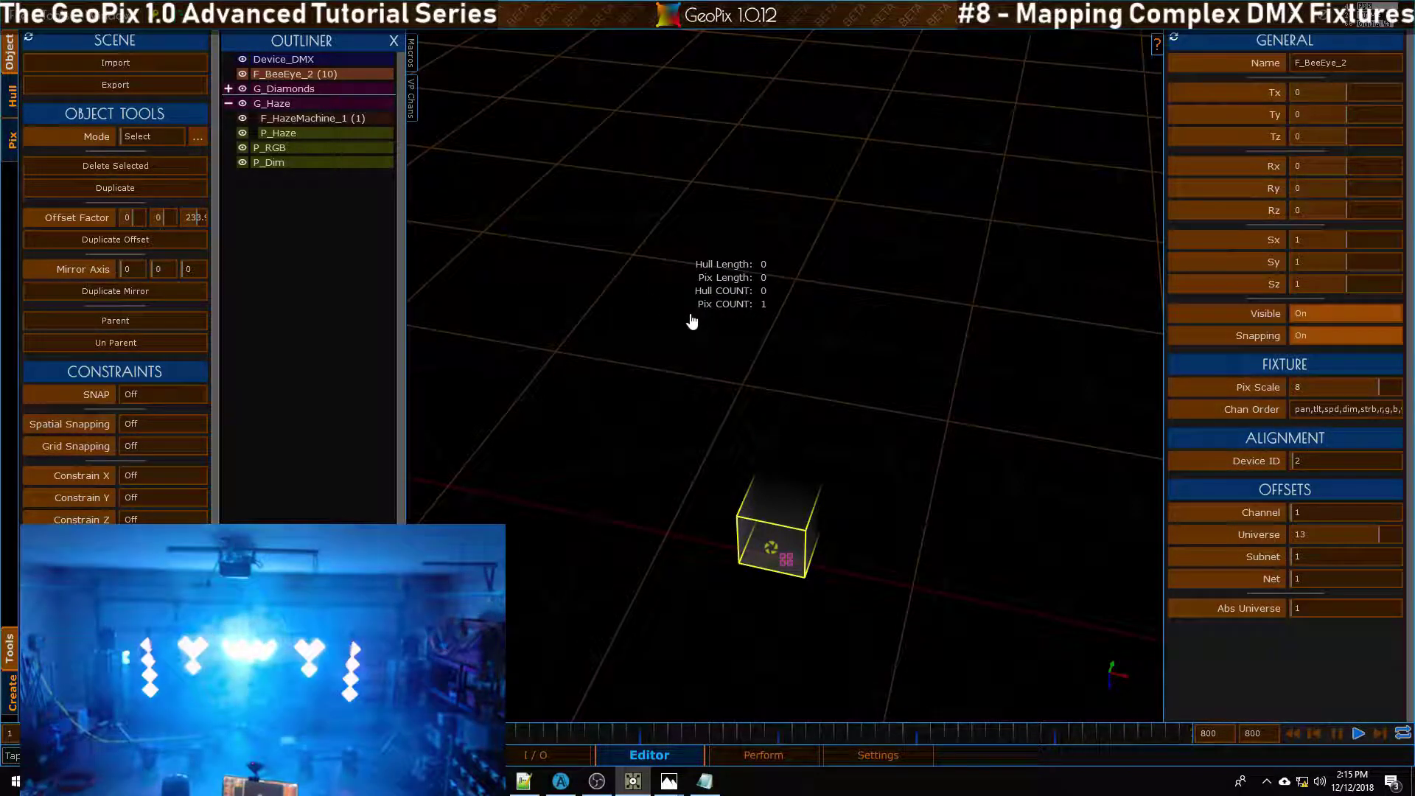
scroll(699, 297, "down", 3)
right_click_drag(699, 297, 972, 310, "alt")
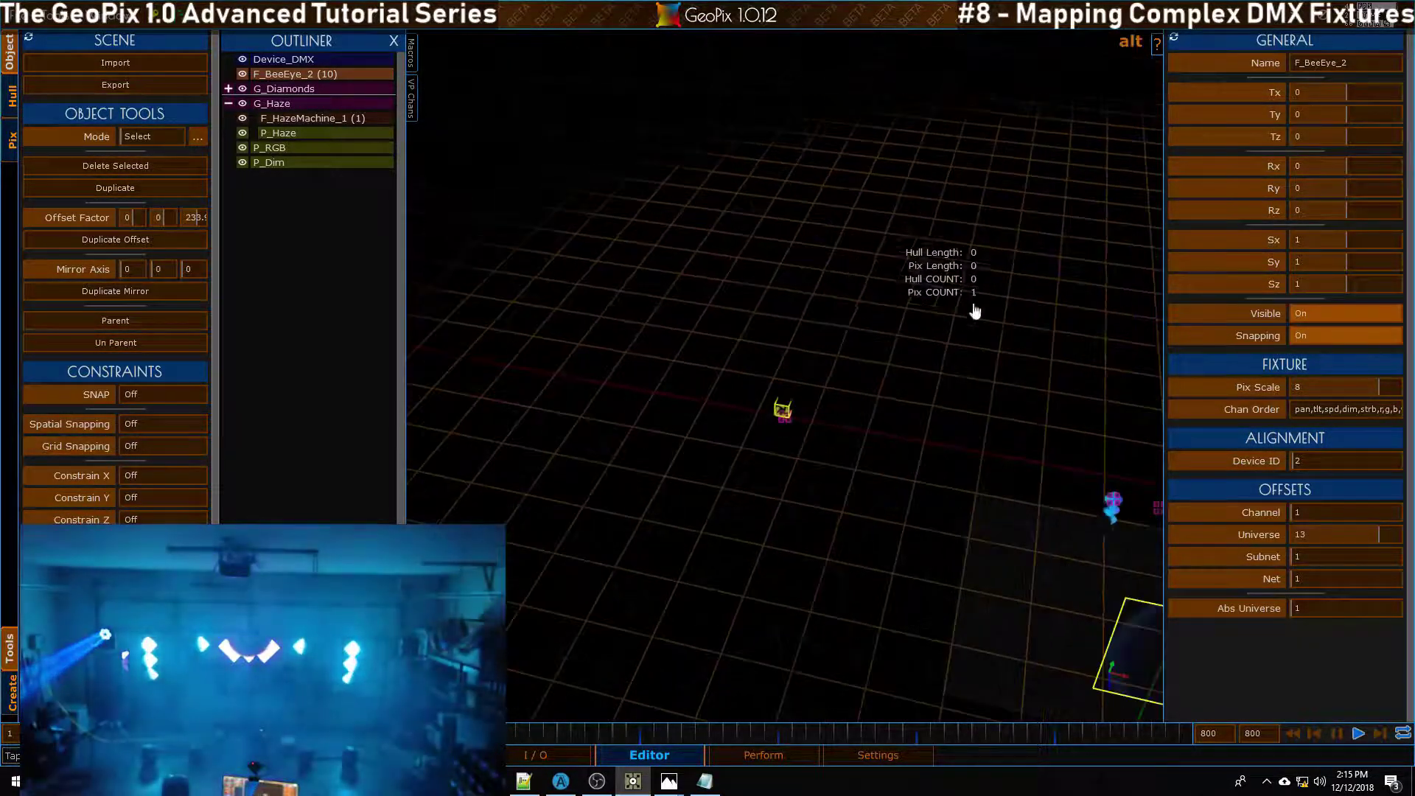
middle_click_drag(973, 309, 701, 224, "alt")
right_click_drag(701, 224, 788, 240, "alt")
left_click_drag(774, 322, 823, 278, "alt")
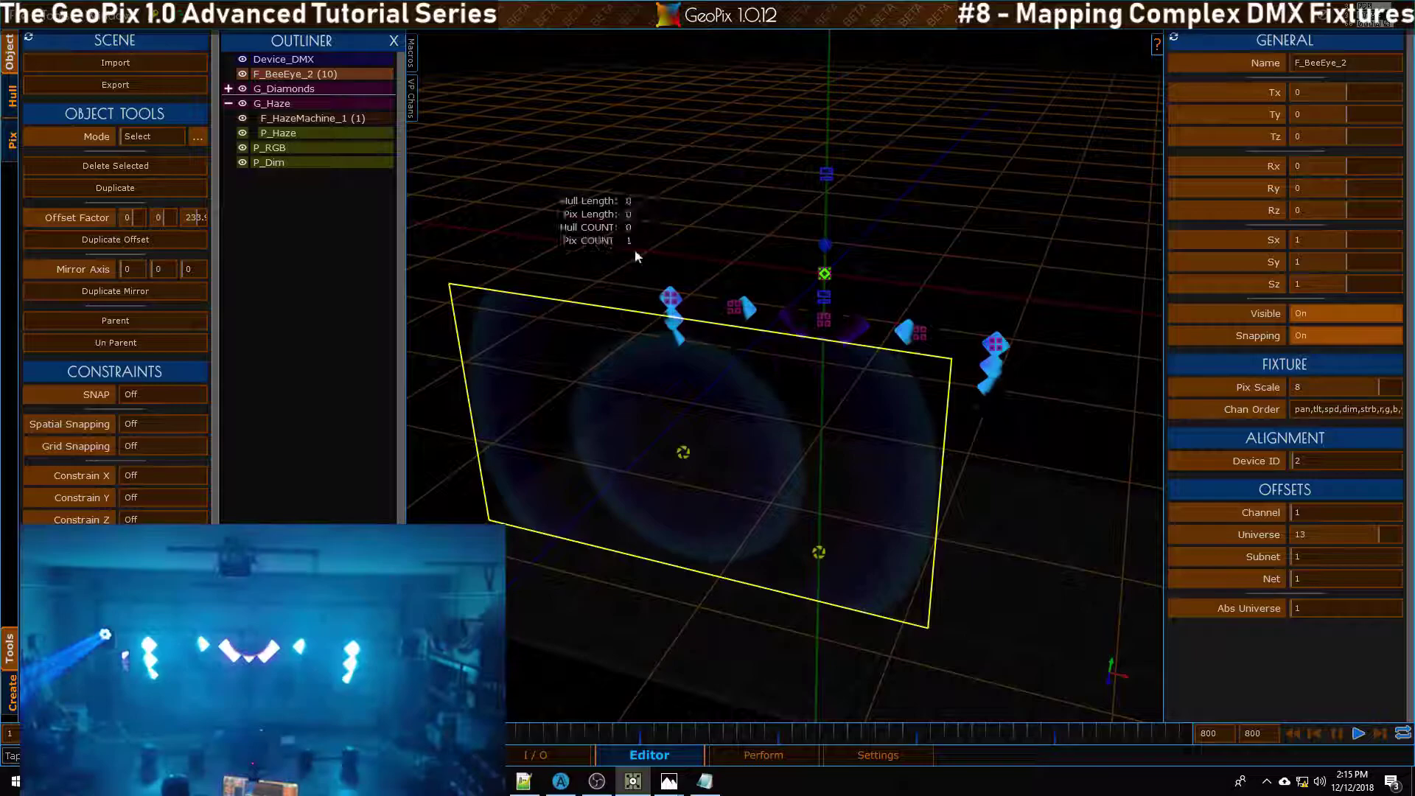
left_click_drag(810, 216, 881, 474, "alt")
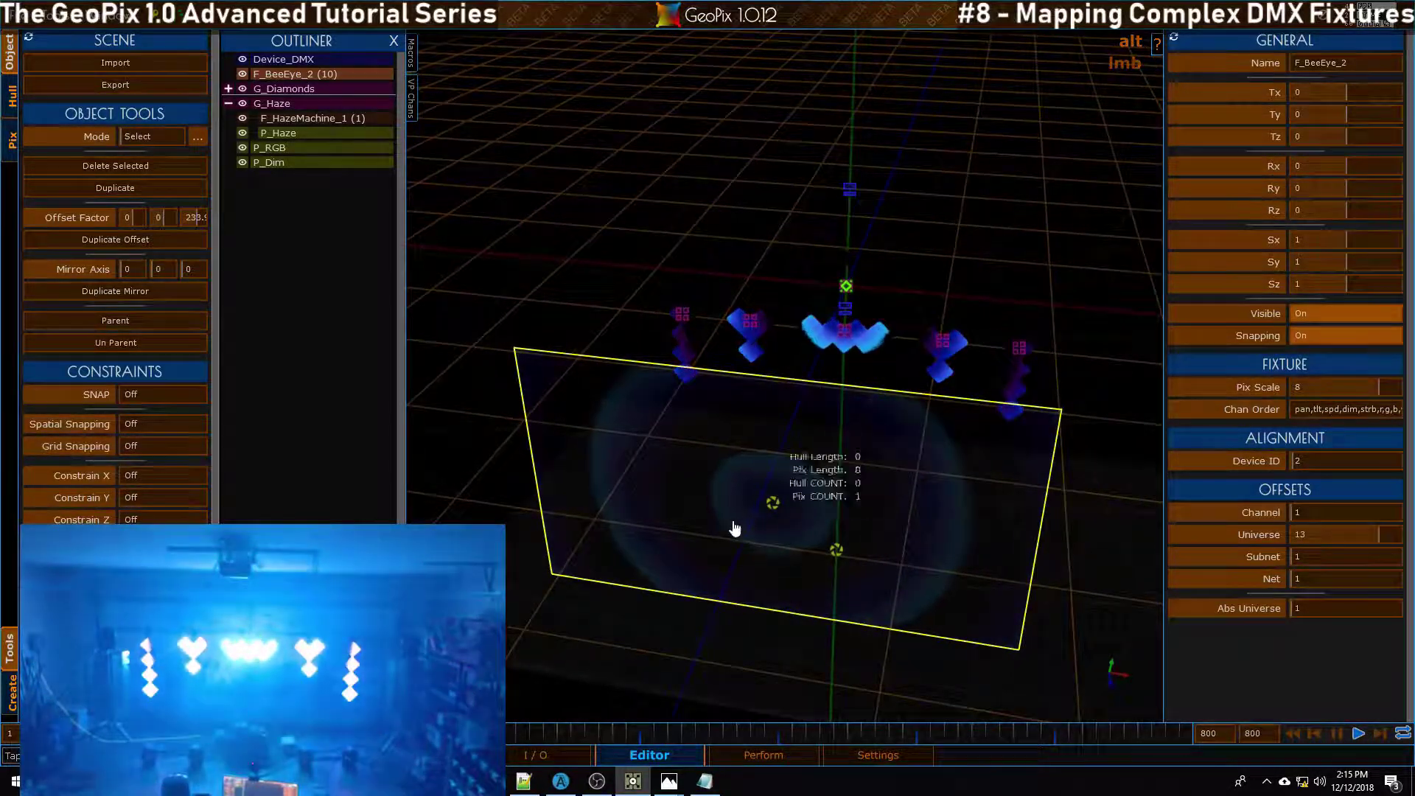
Step: Select the P_RGB projector and inspect how its projection area covers the diamond fixtures and the bee eye
left_click(772, 507)
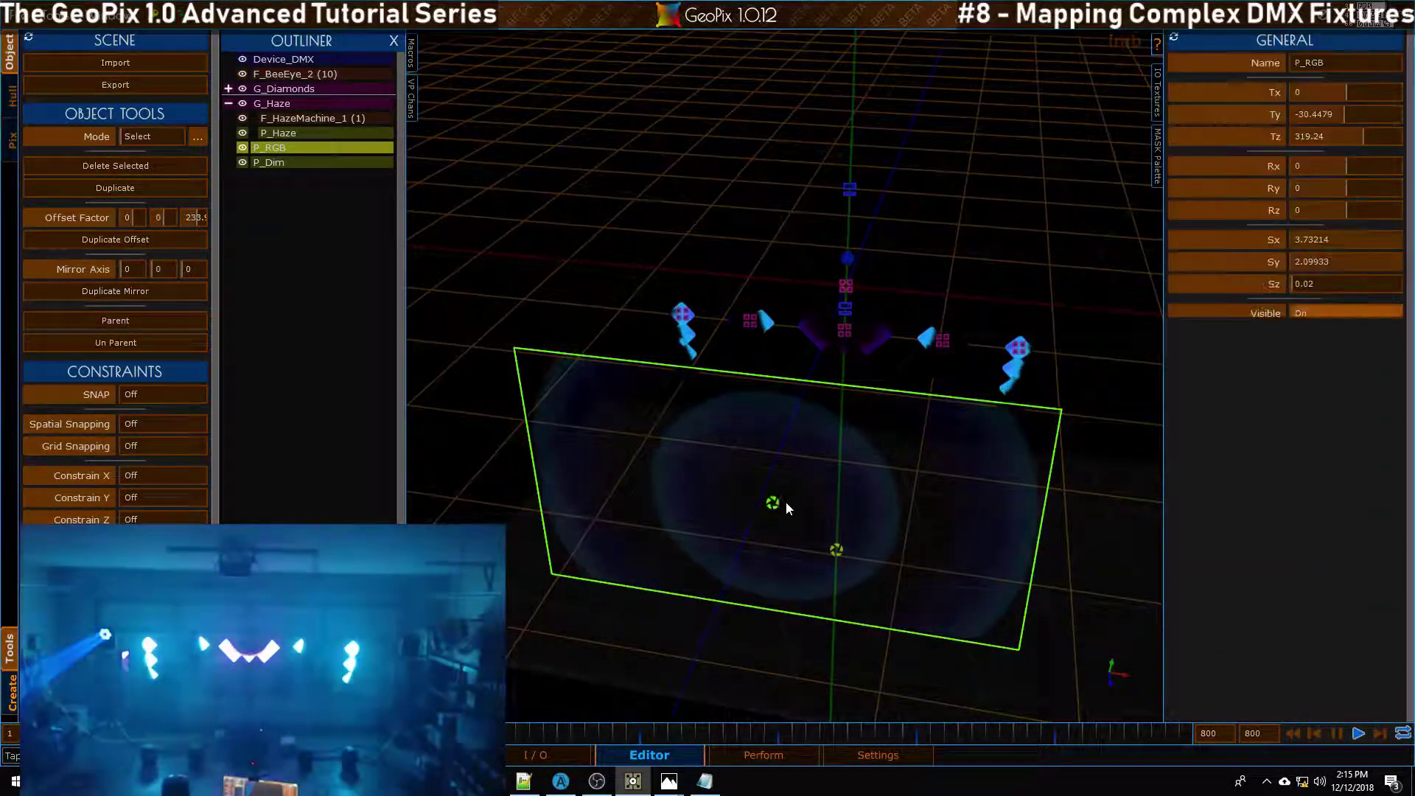
left_click_drag(989, 420, 881, 401, "alt")
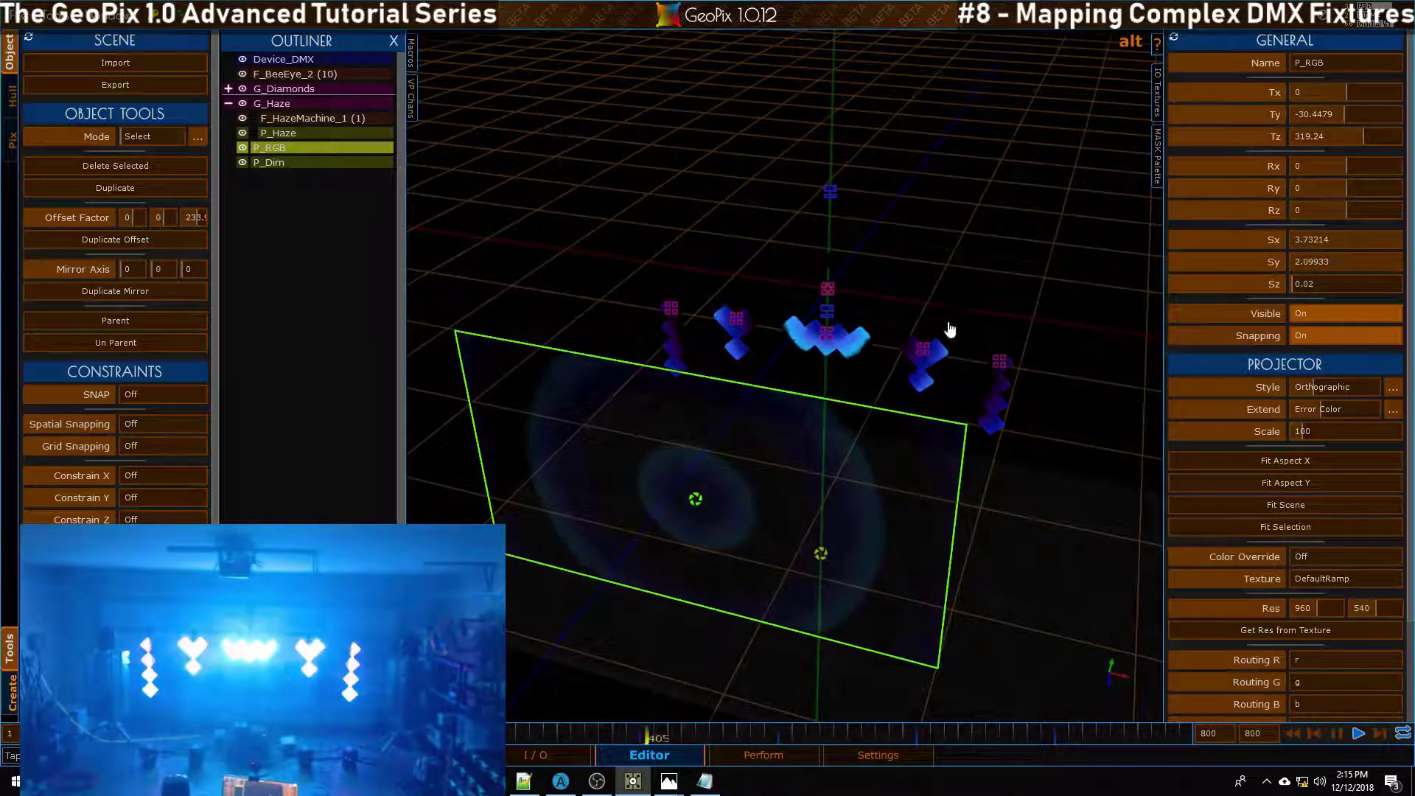
right_click_drag(821, 332, 657, 319, "alt")
left_click_drag(656, 319, 776, 266, "alt")
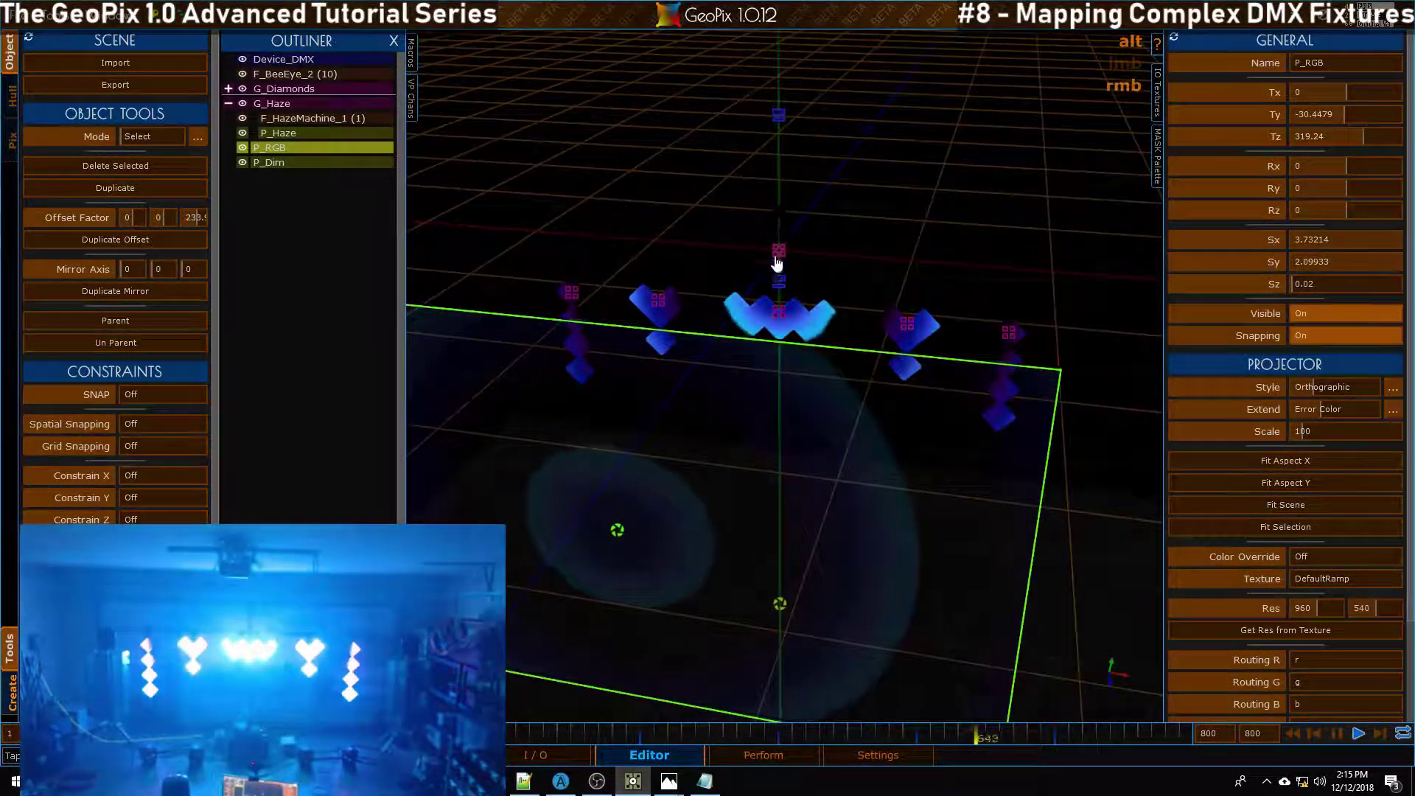
right_click_drag(777, 265, 651, 325, "alt")
left_click_drag(650, 325, 828, 383, "alt")
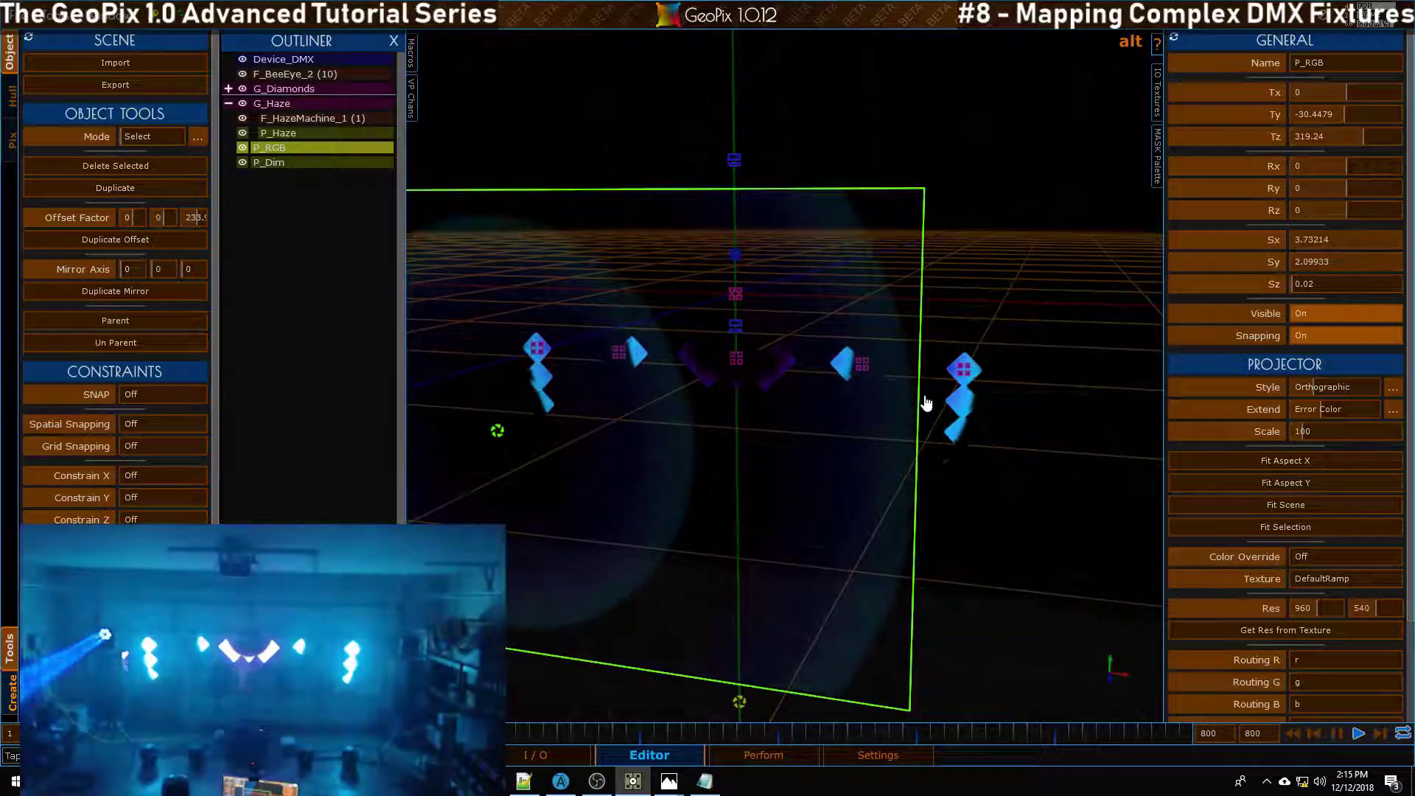
right_click_drag(926, 405, 768, 356, "alt")
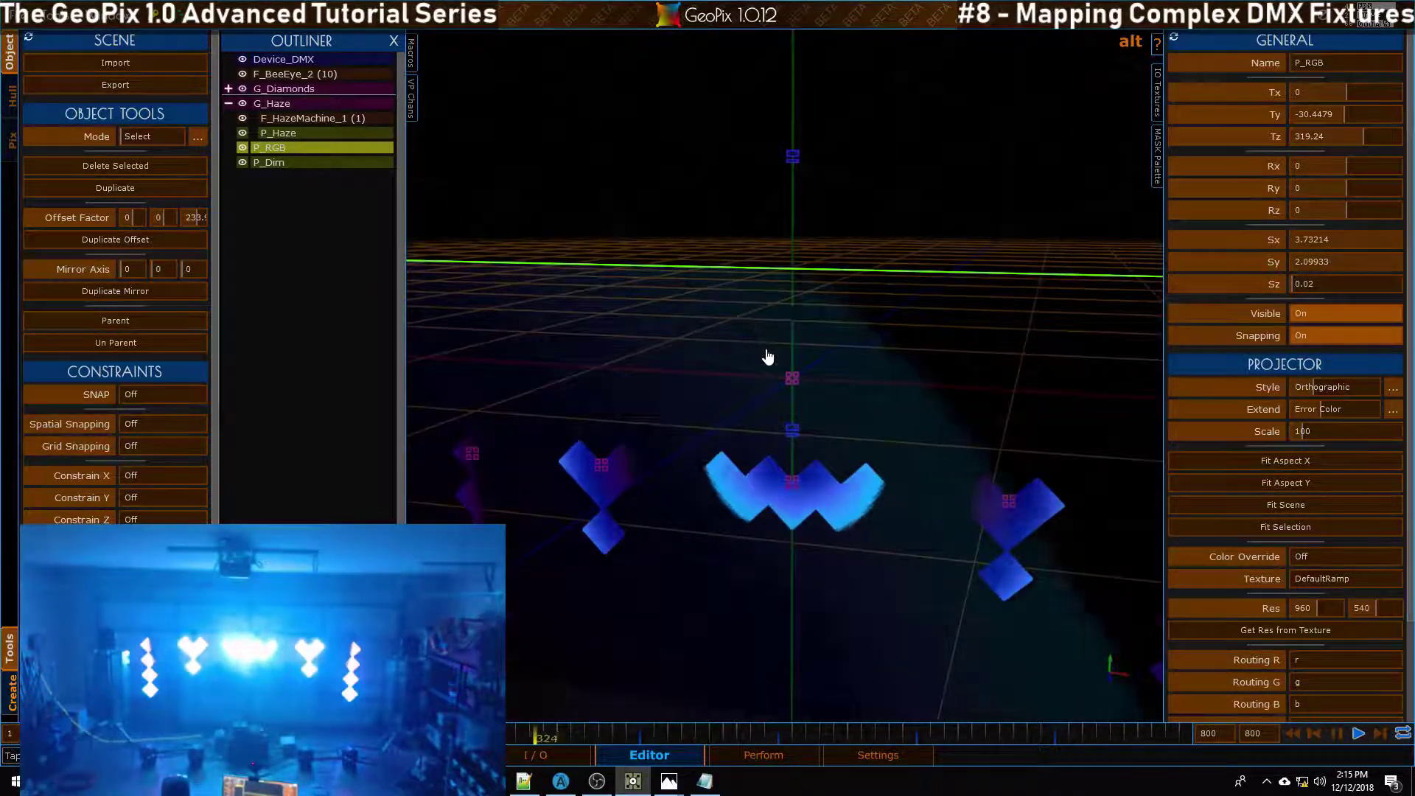
left_click_drag(767, 357, 778, 388, "alt")
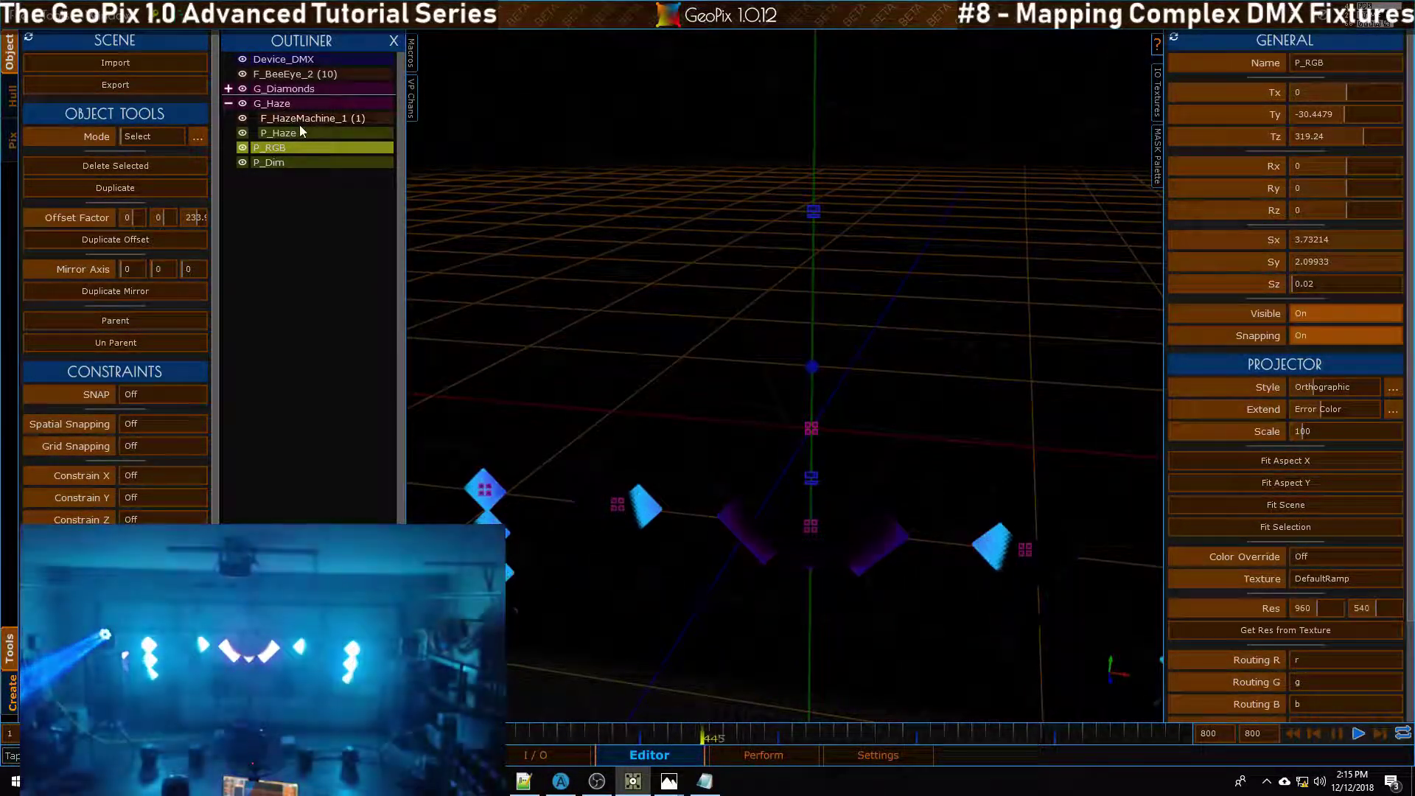
Step: Add the mask m2 to the single pix of F_BeeEye_2 in the Mask Editor and close the editor
left_click(299, 73)
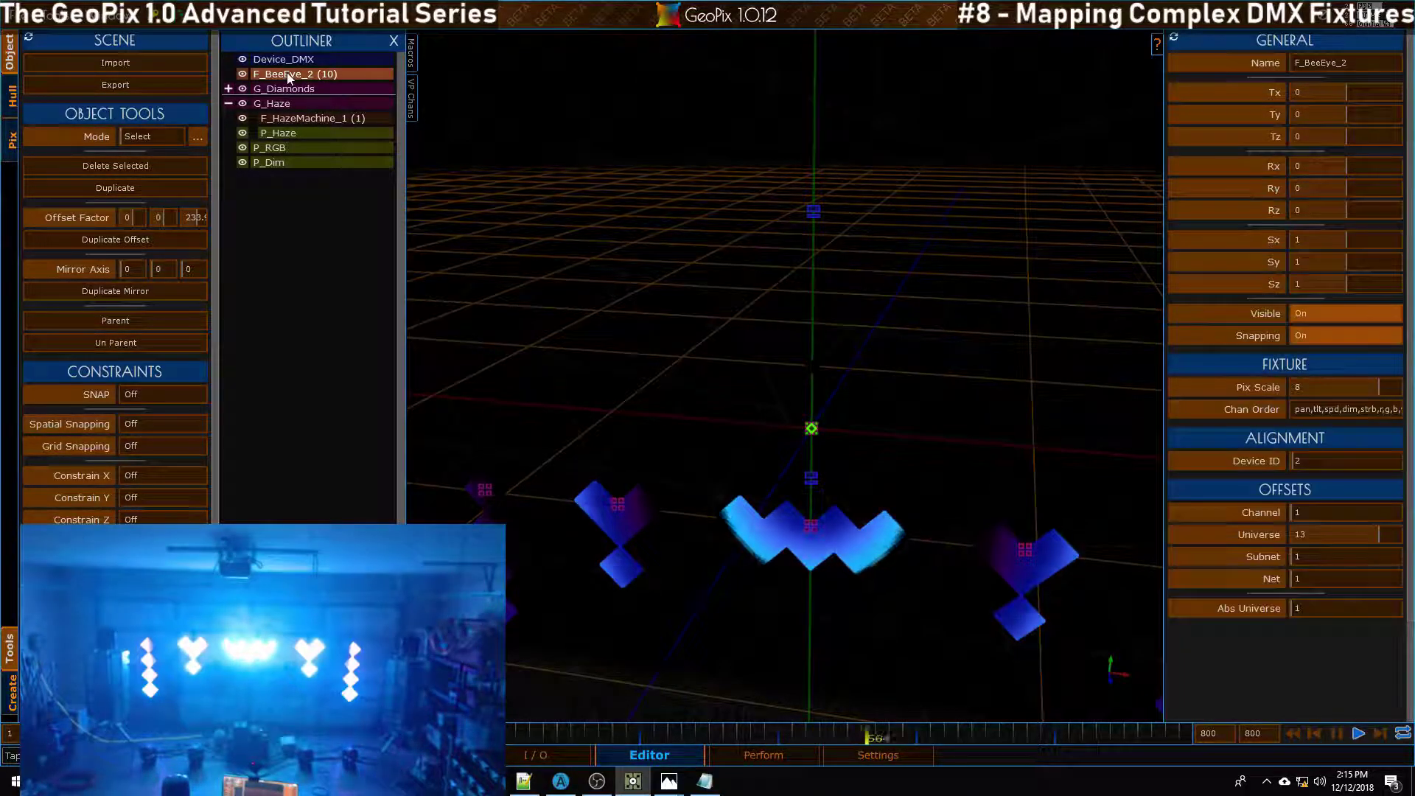
left_click(11, 148)
right_click_drag(1039, 243, 901, 294, "alt")
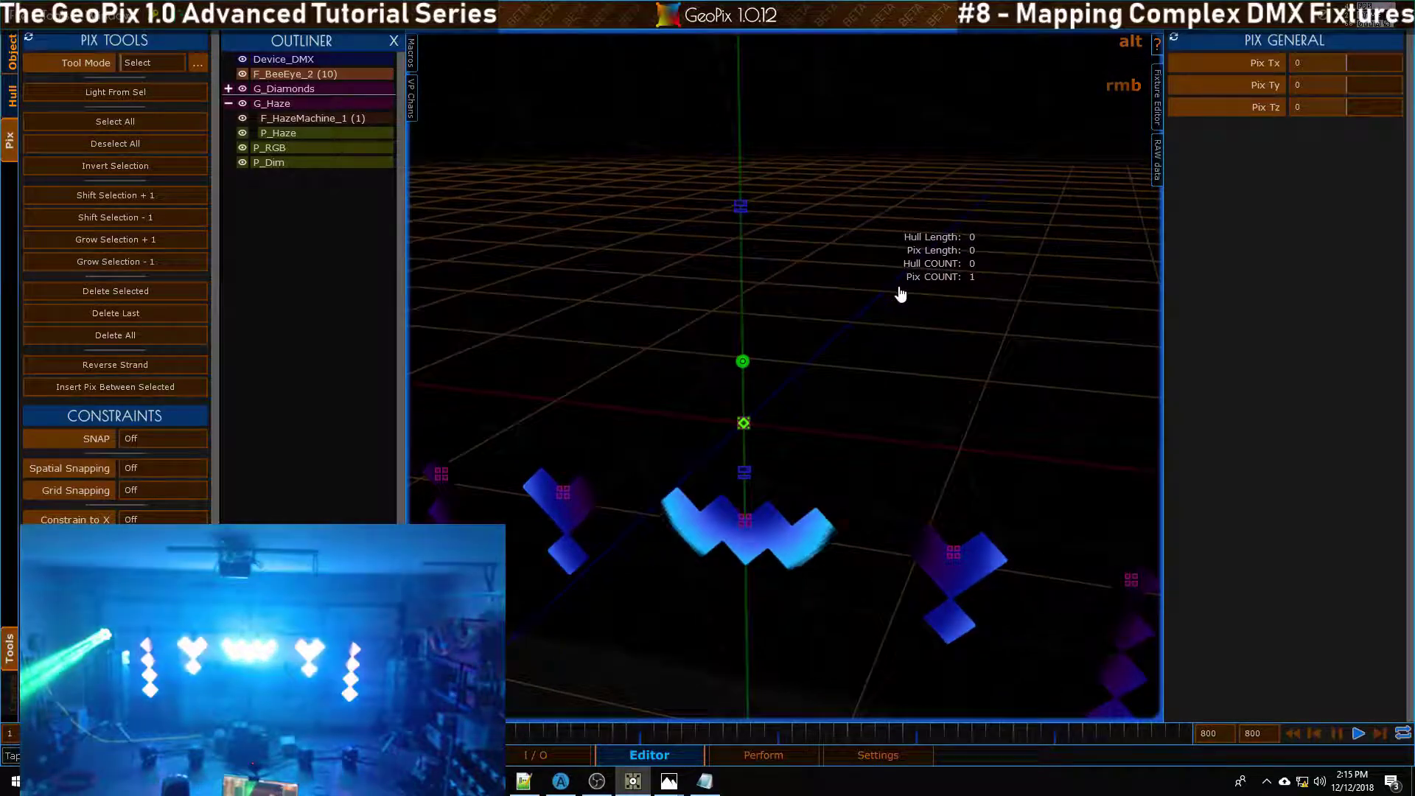
left_click(1157, 109)
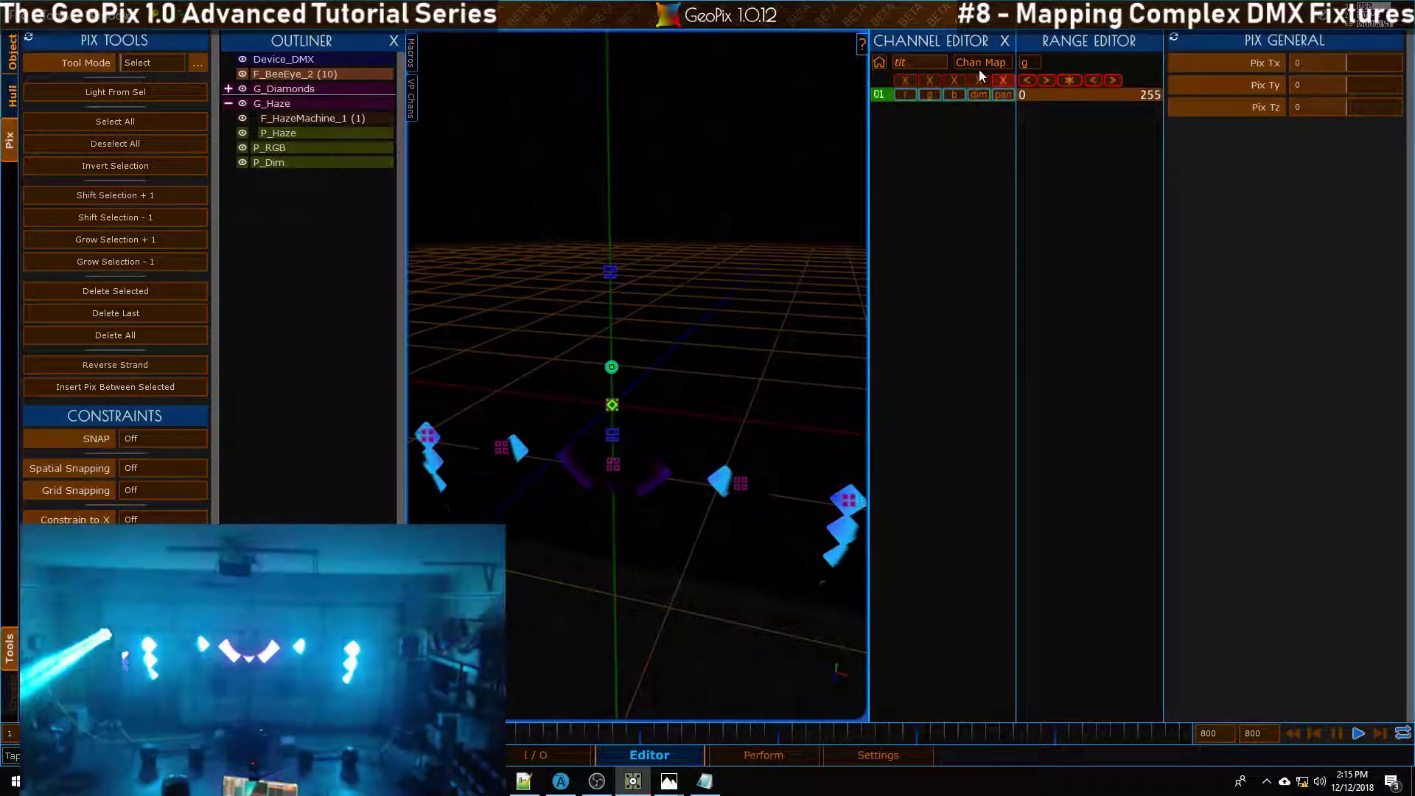
left_click(970, 90)
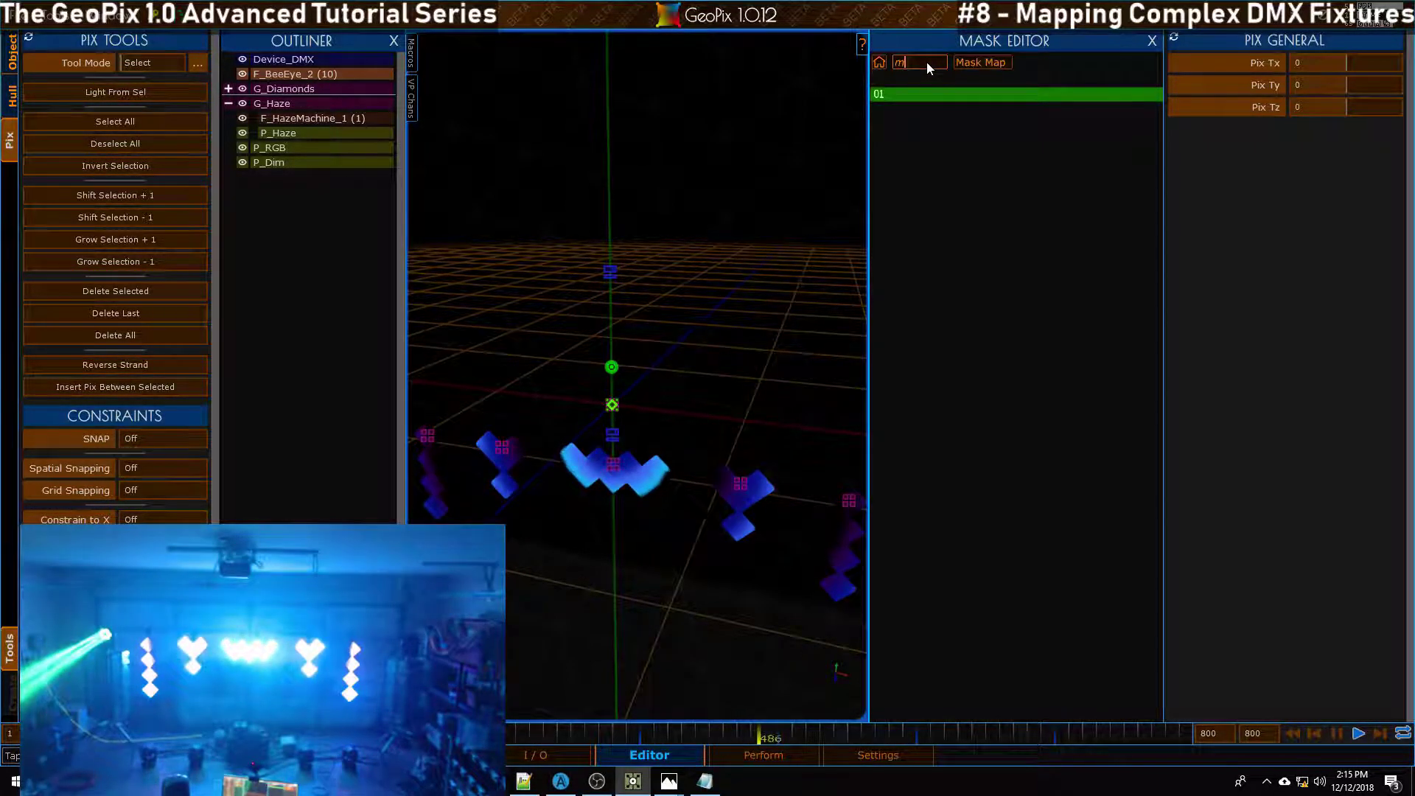
key("BackSpace")
type("2")
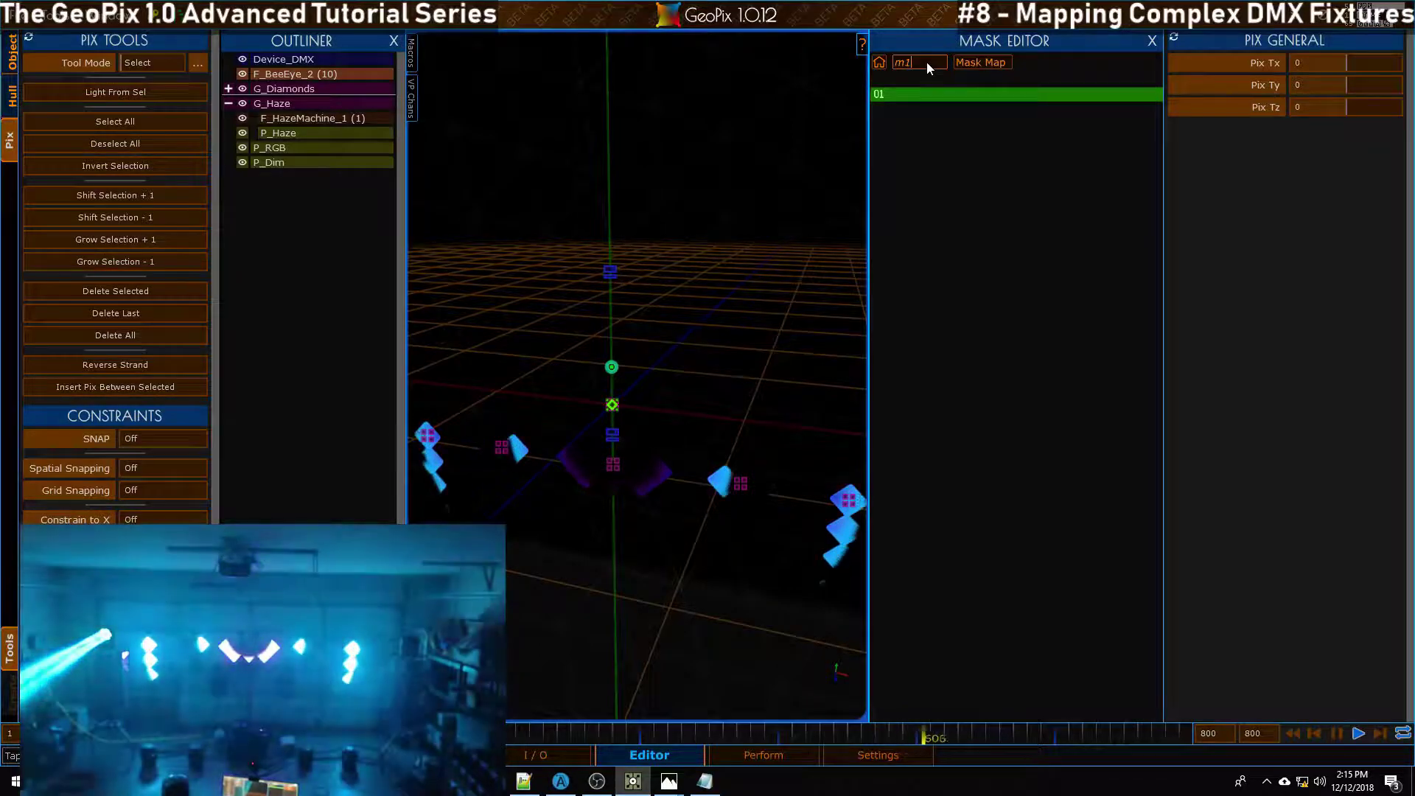
key("Return")
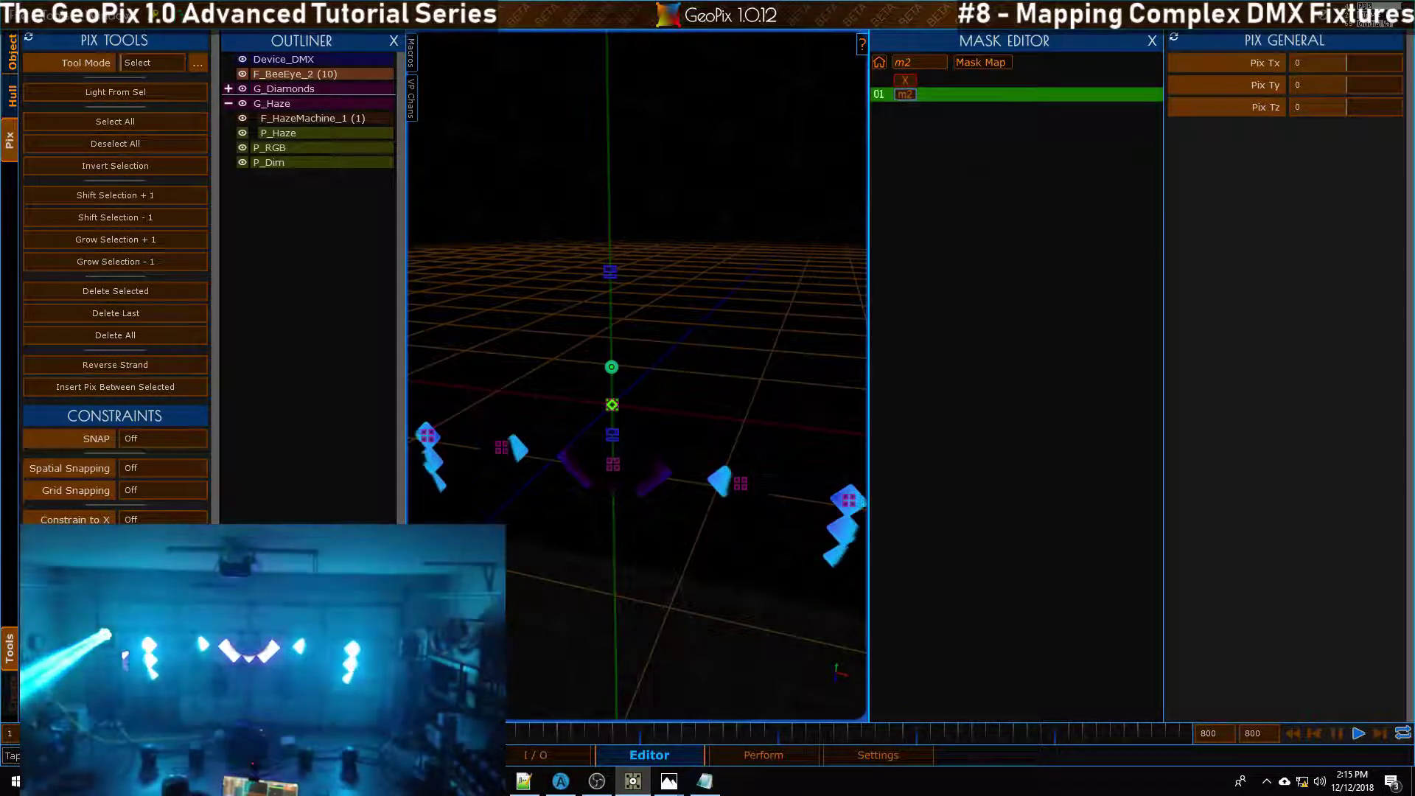
left_click(1152, 41)
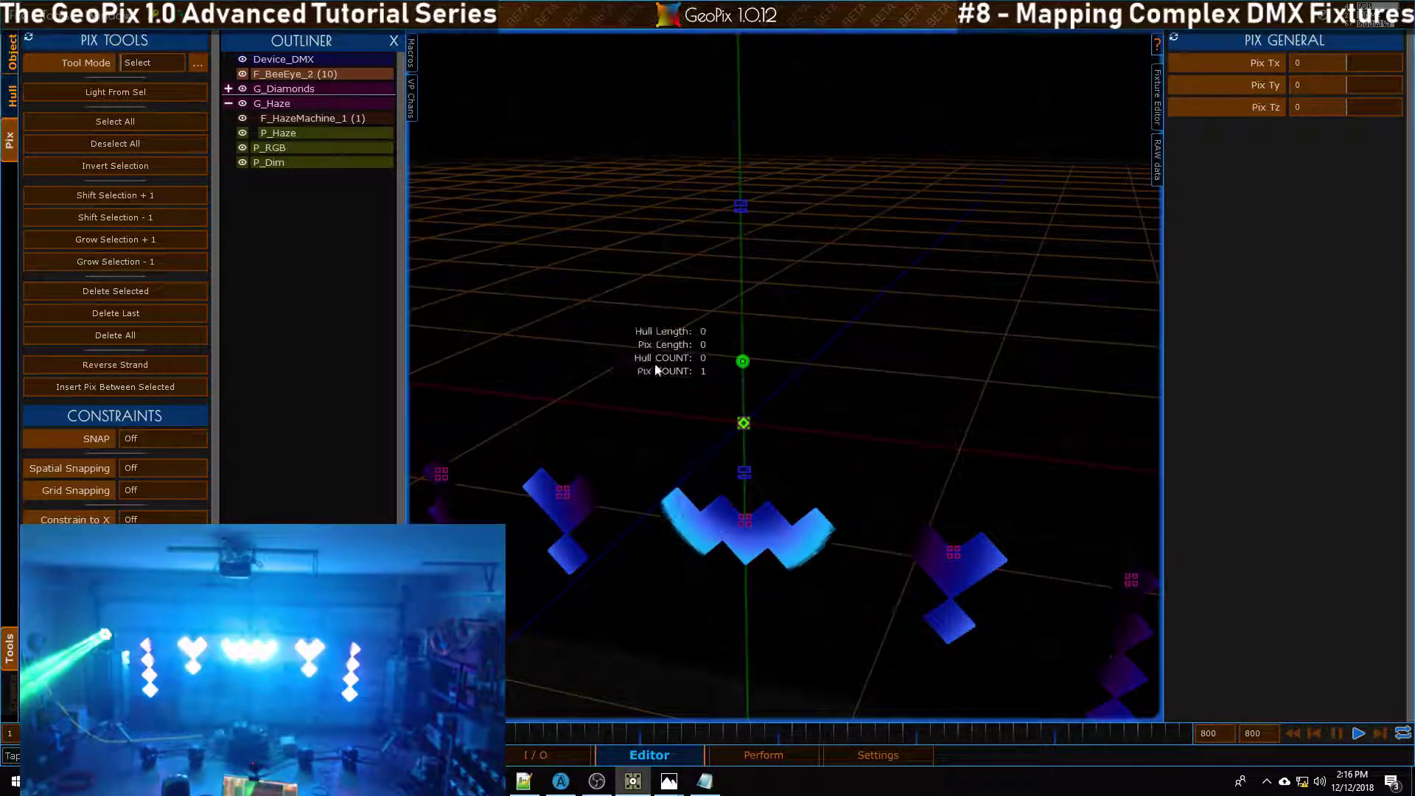
Step: Collapse G_Haze, expand G_Diamonds and its G_1 group, and bring up the pix of Fixture_1 for editing
mouse_move(655, 370)
left_mouse_down("alt")
mouse_move(657, 401)
mouse_move(759, 398)
mouse_move(651, 266)
mouse_move(686, 312)
mouse_move(671, 376)
left_mouse_up("alt")
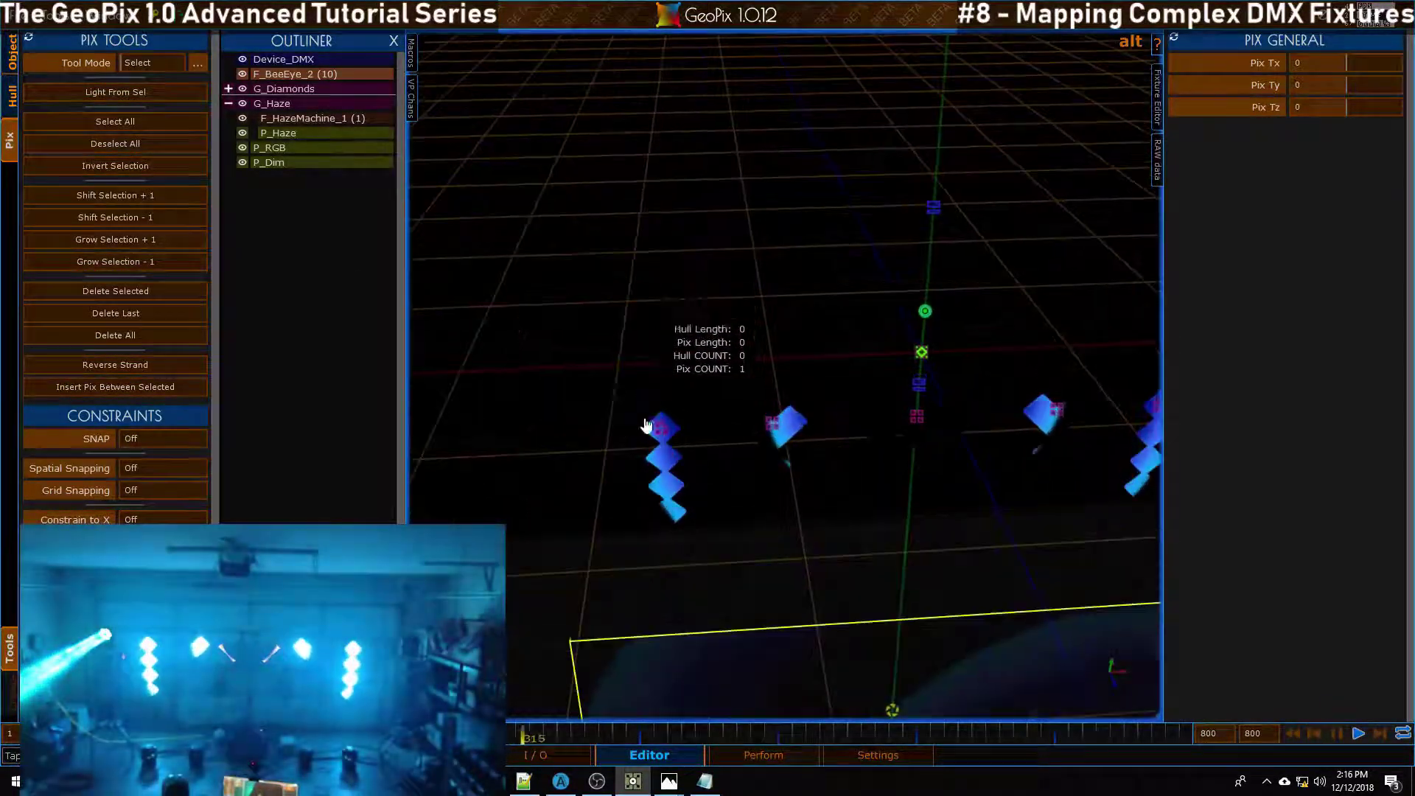
left_click(228, 103)
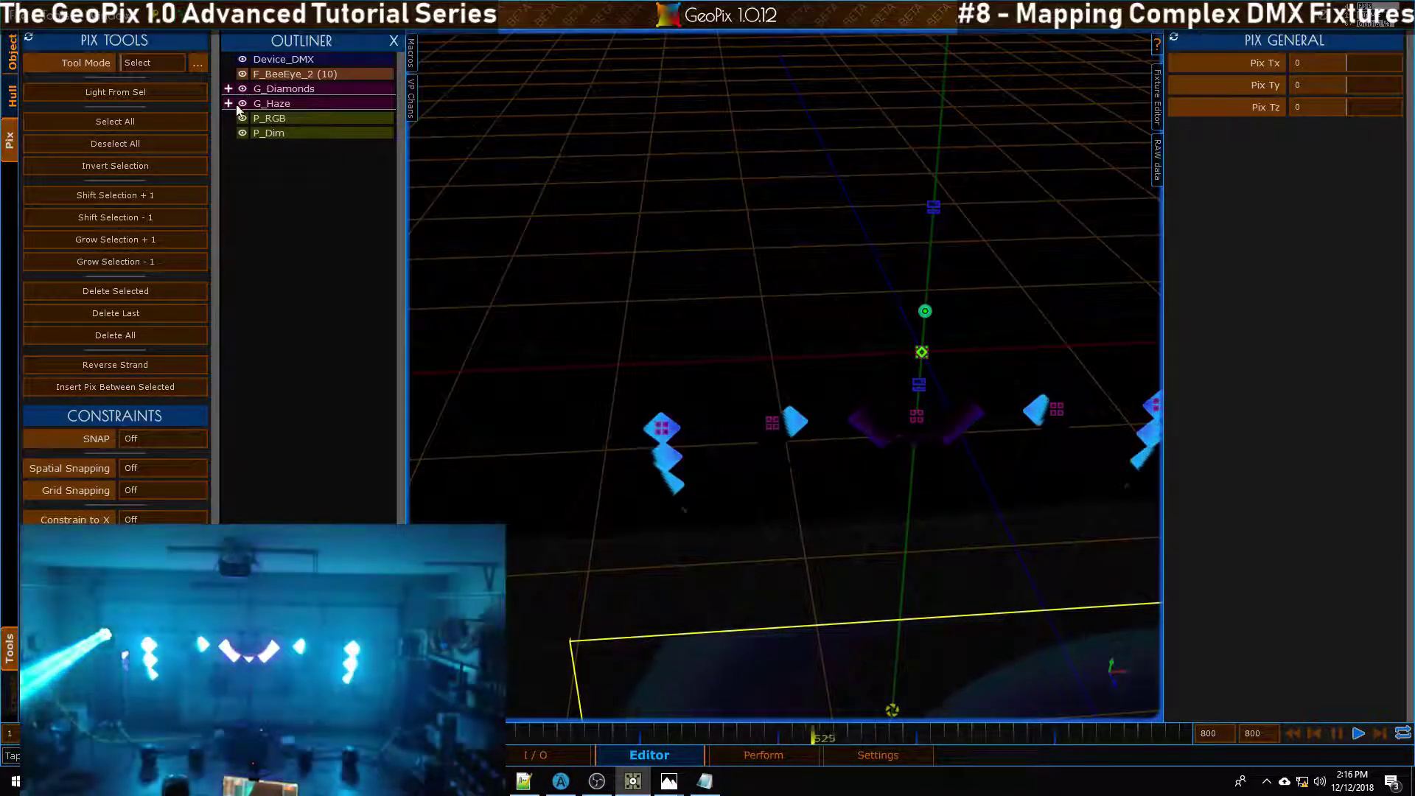
left_click(228, 88)
left_click(229, 118)
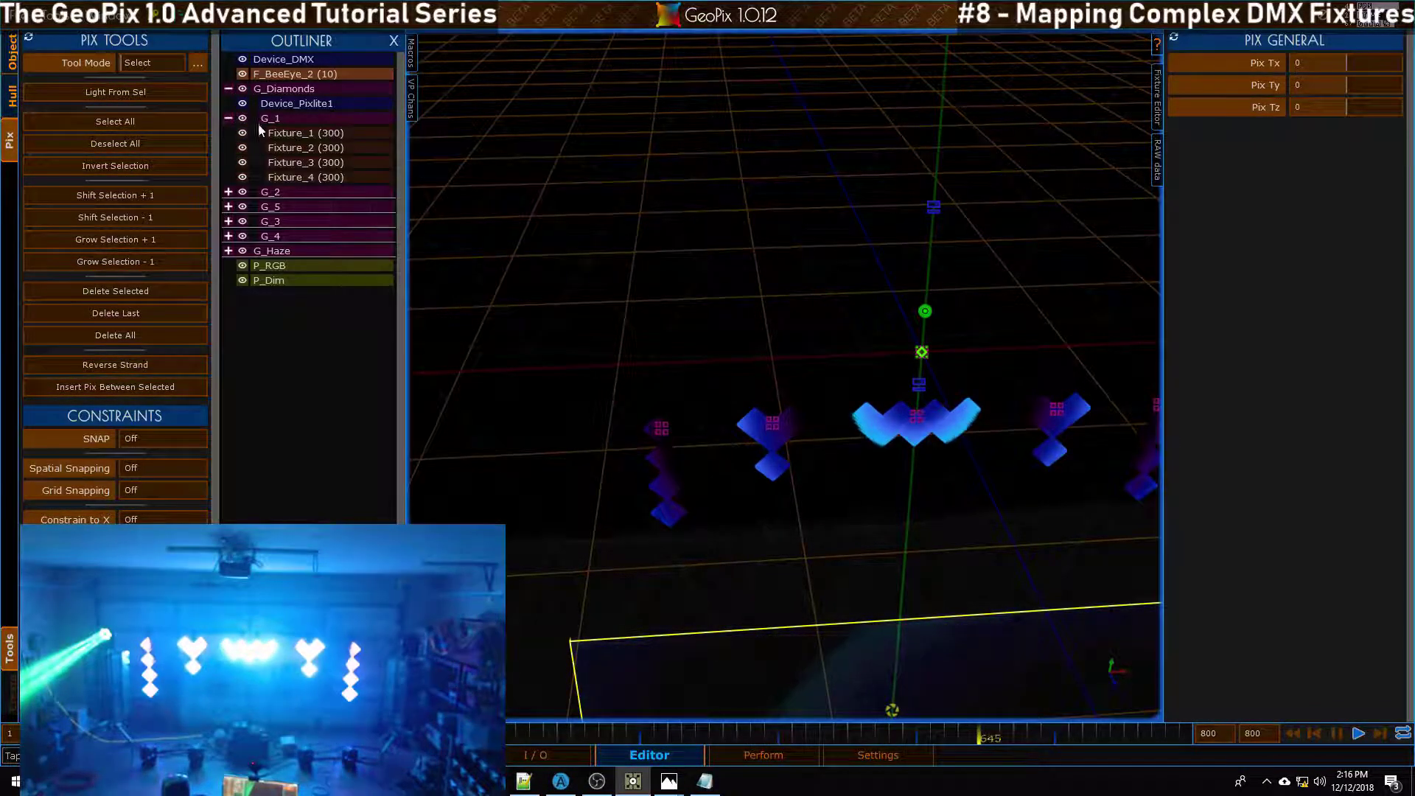
left_click(305, 136)
left_click(697, 381)
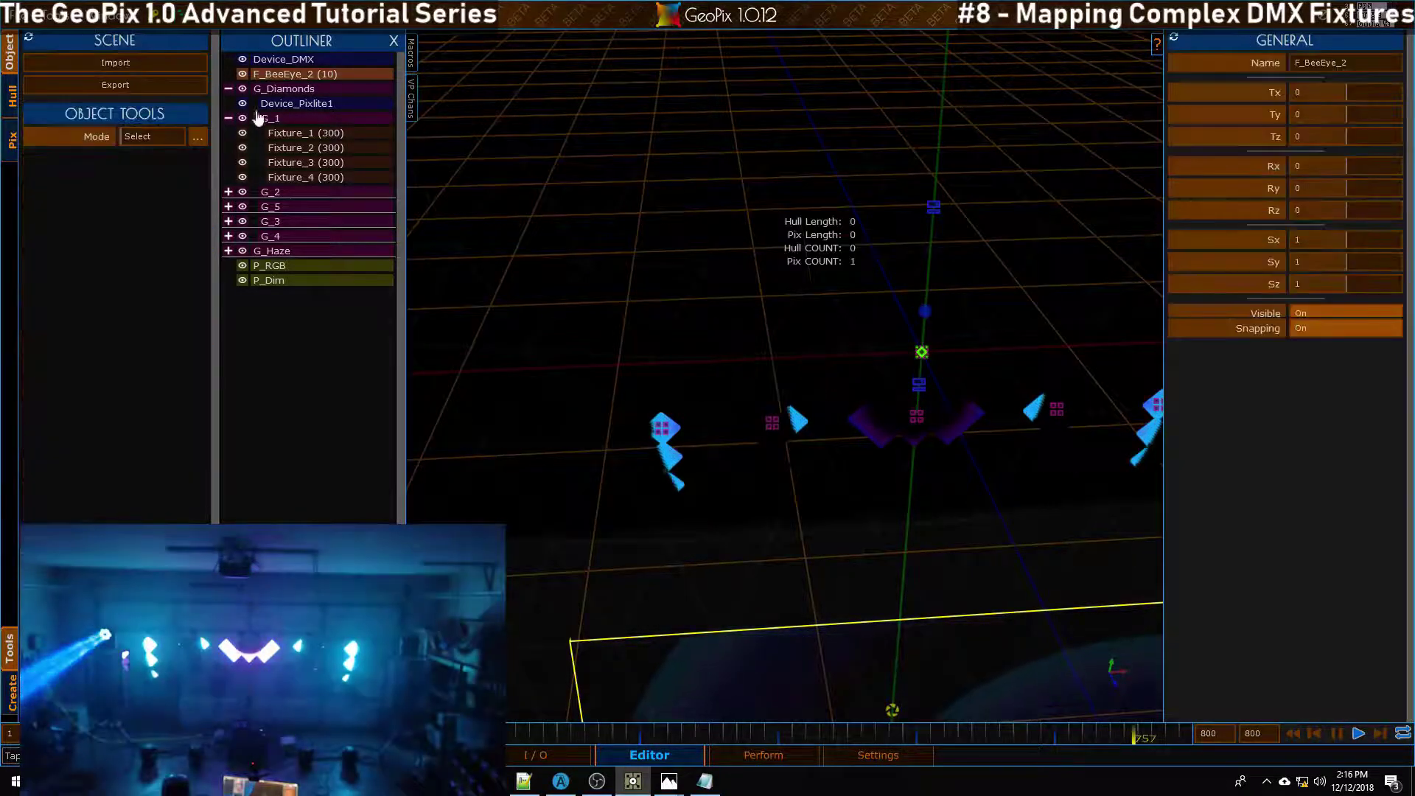
left_click(299, 132)
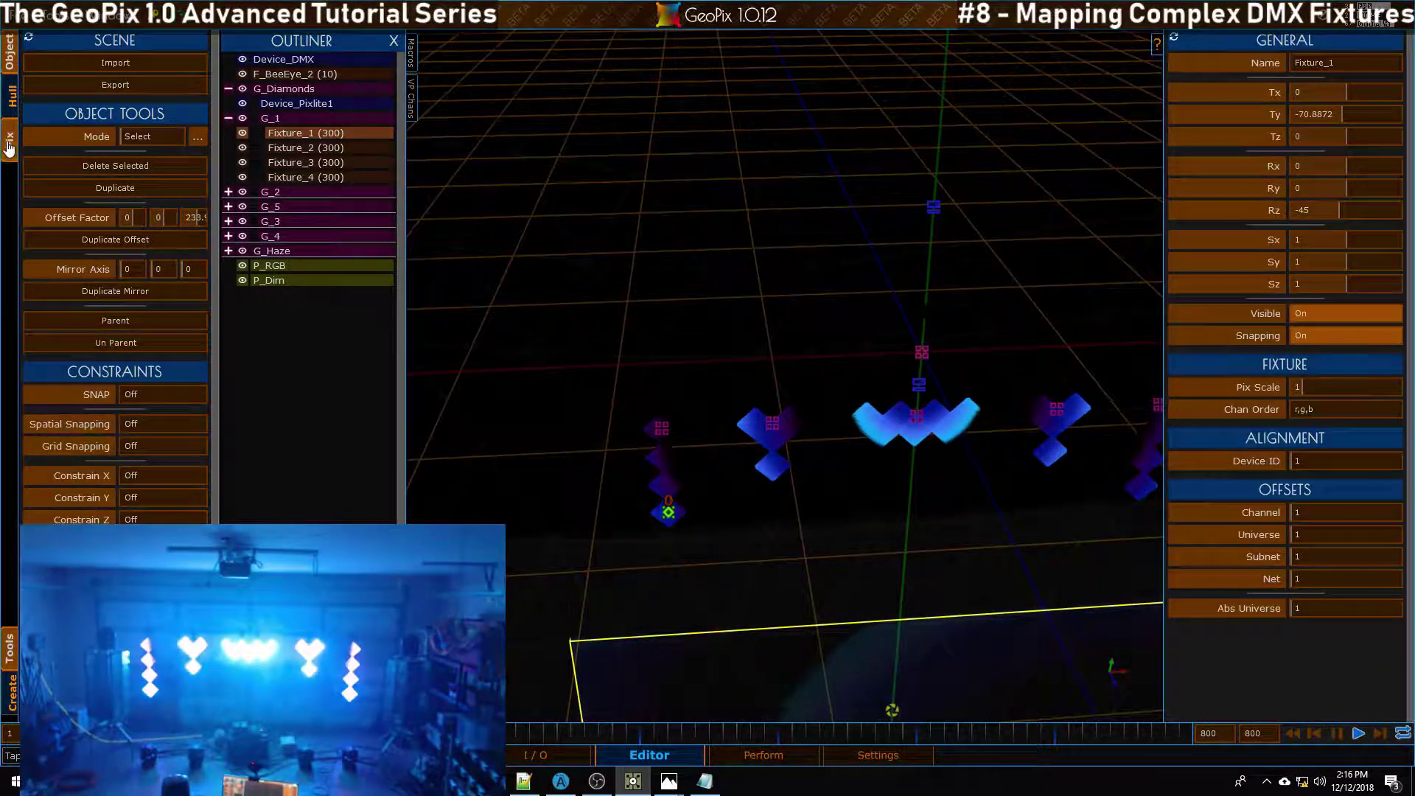
left_click(8, 146)
right_click_drag(698, 558, 739, 469, "alt")
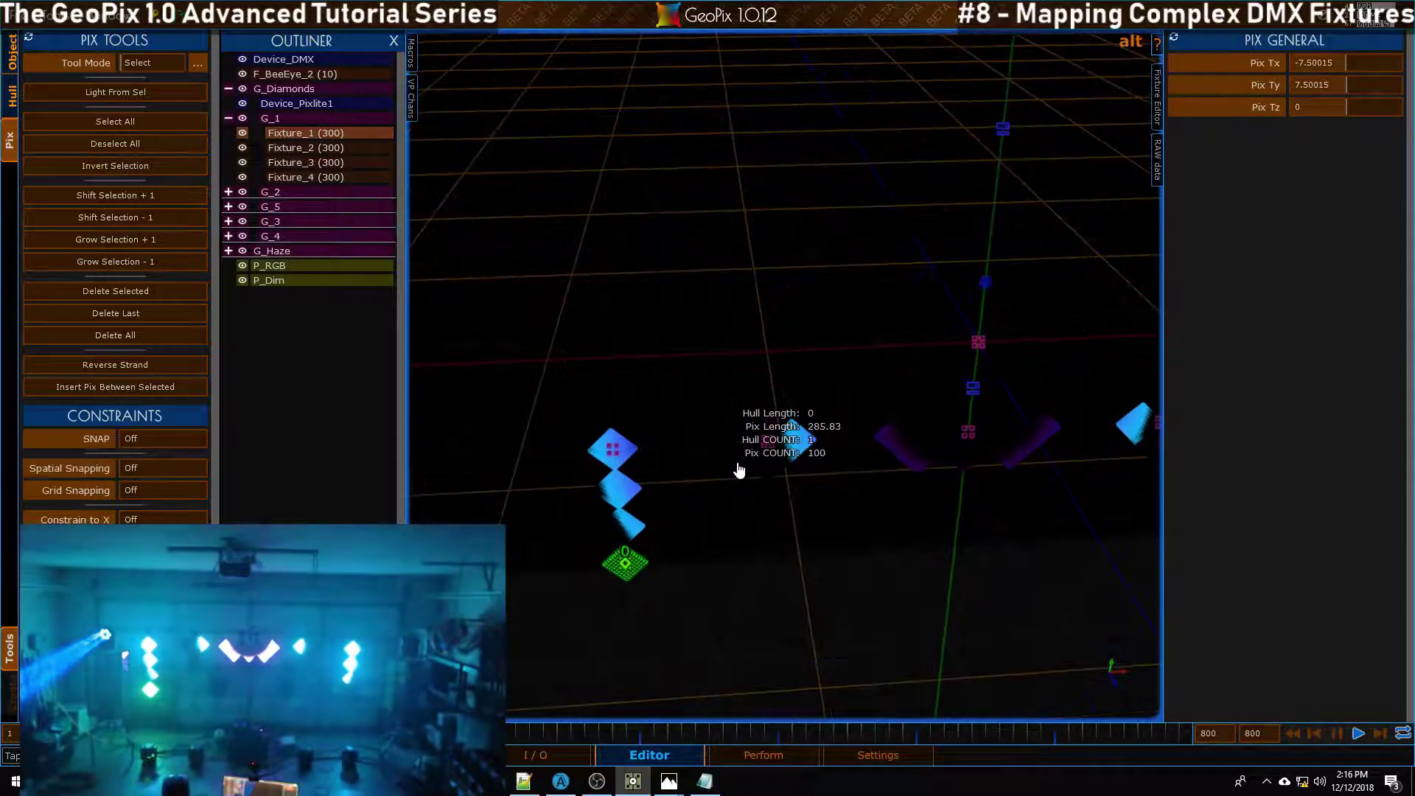
key("f")
scroll(775, 421, "down", 5)
left_click_drag(841, 325, 815, 351, "alt")
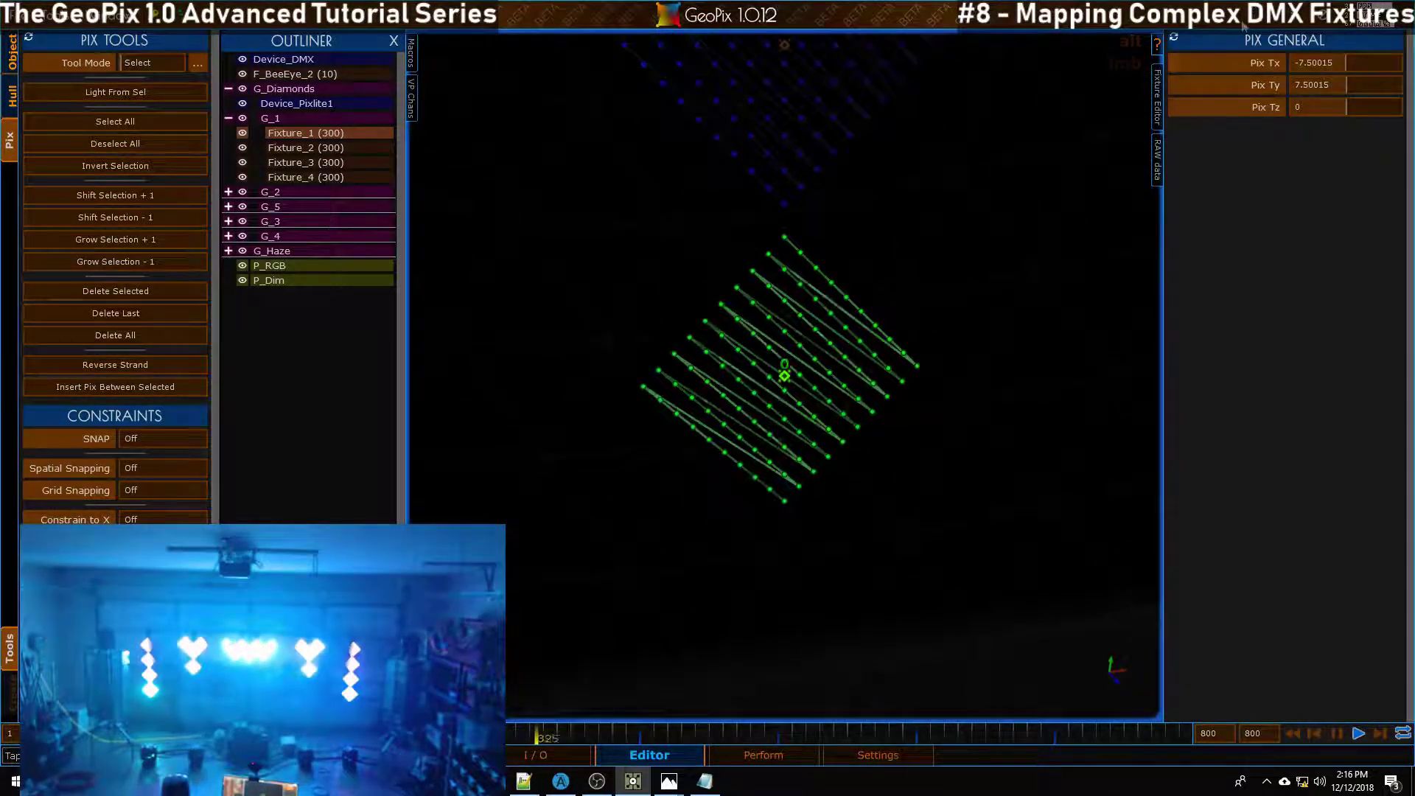
Step: Add the mask m1 to all pix of Fixture_1 in the Mask Editor and close the editor
left_click(1157, 98)
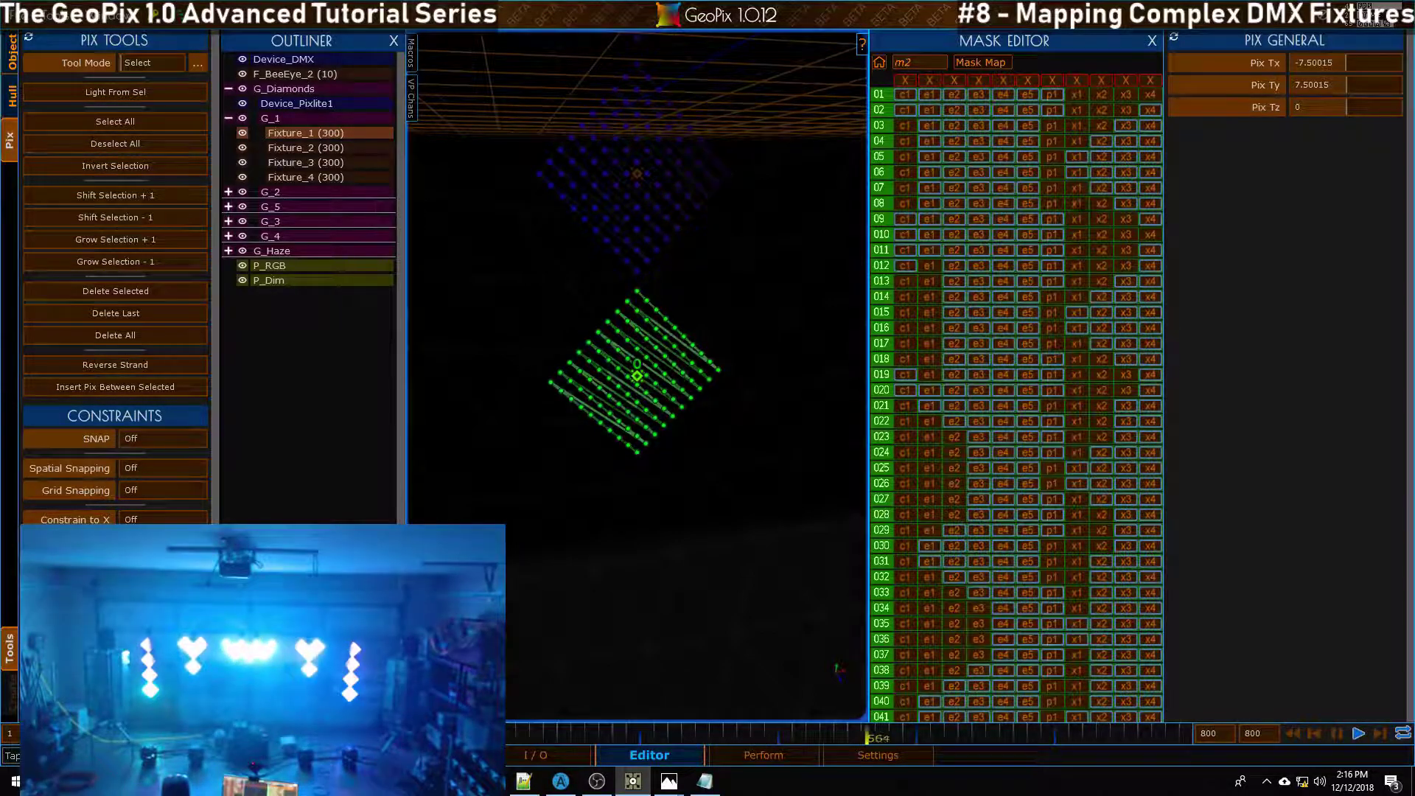
middle_click_drag(1018, 190, 1046, 214, "alt")
left_click(909, 61)
key("BackSpace")
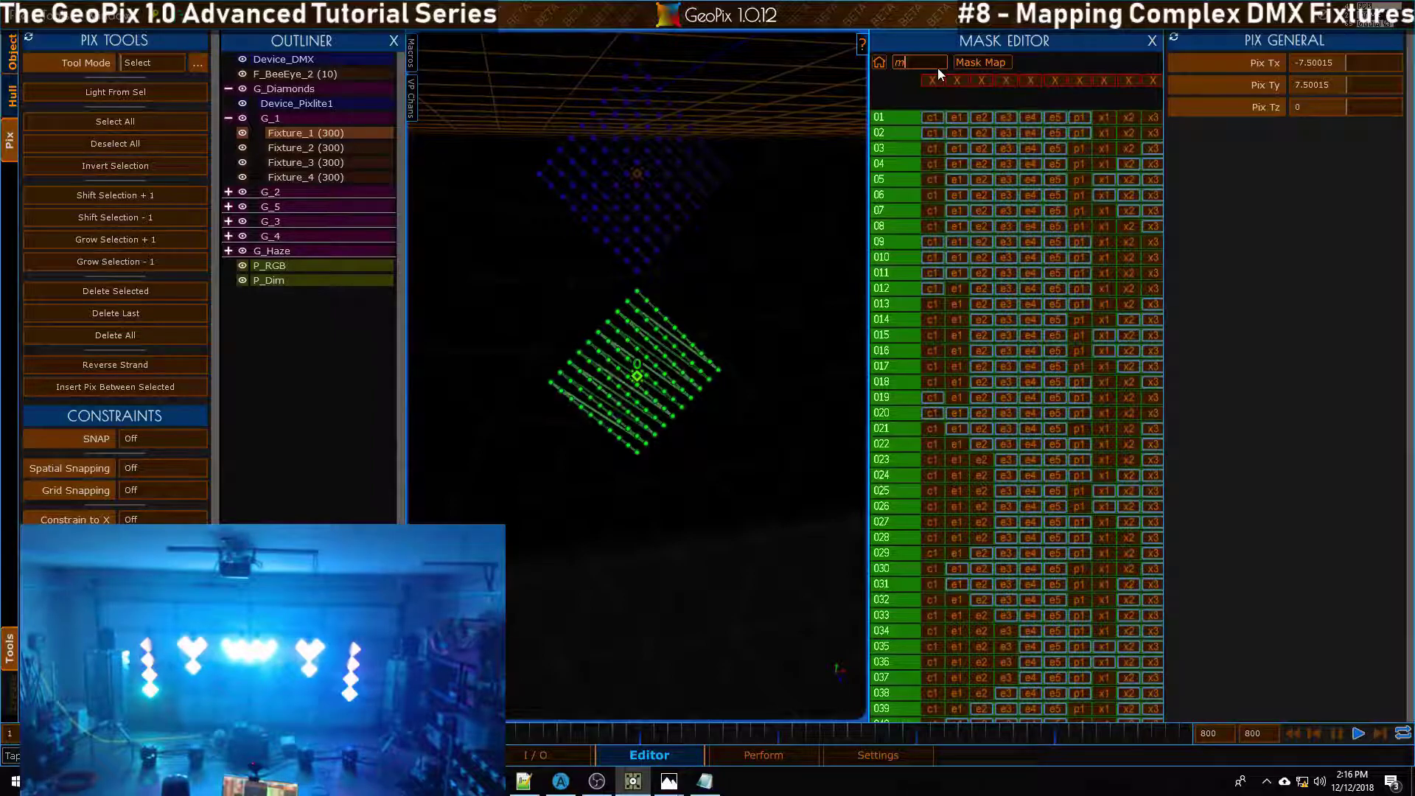
type("1")
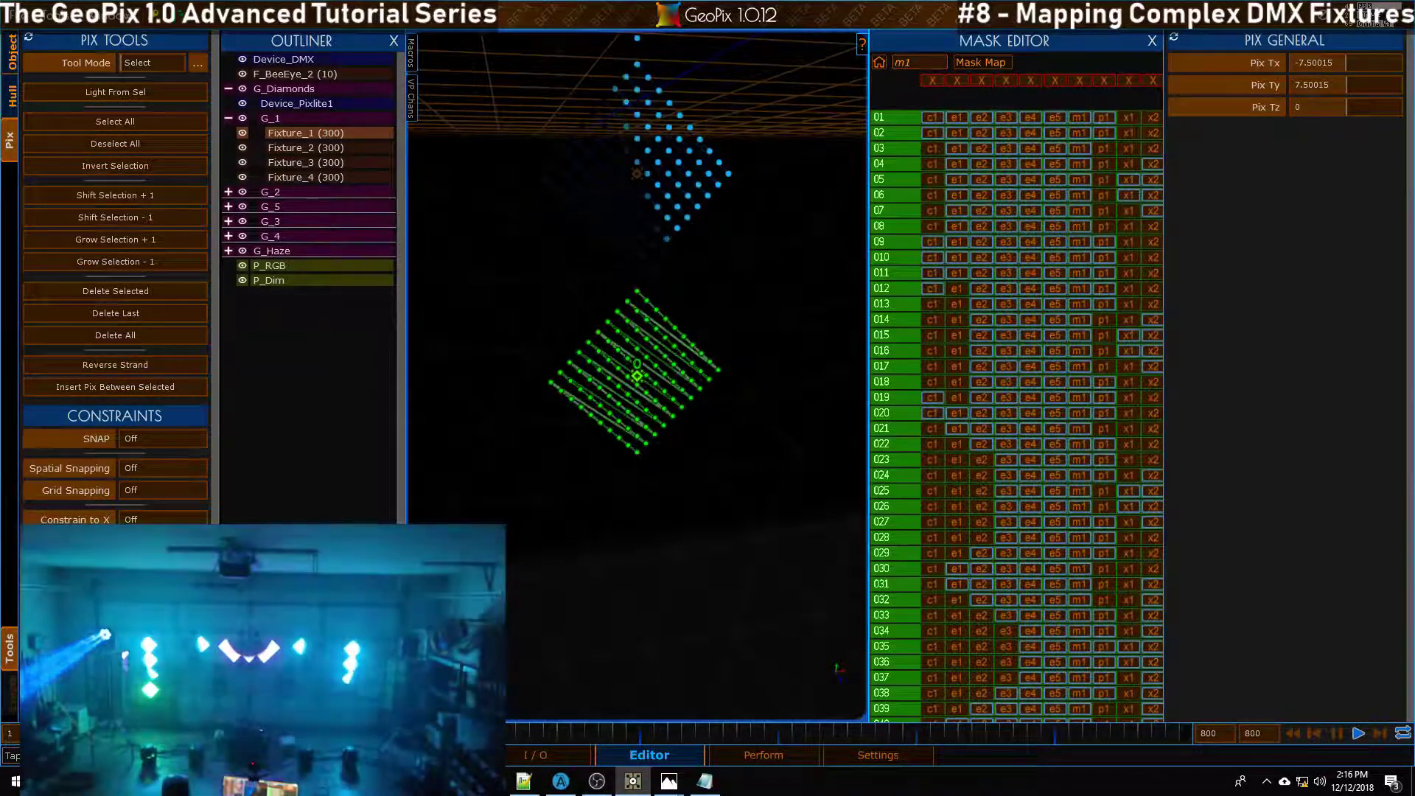
left_click(1151, 41)
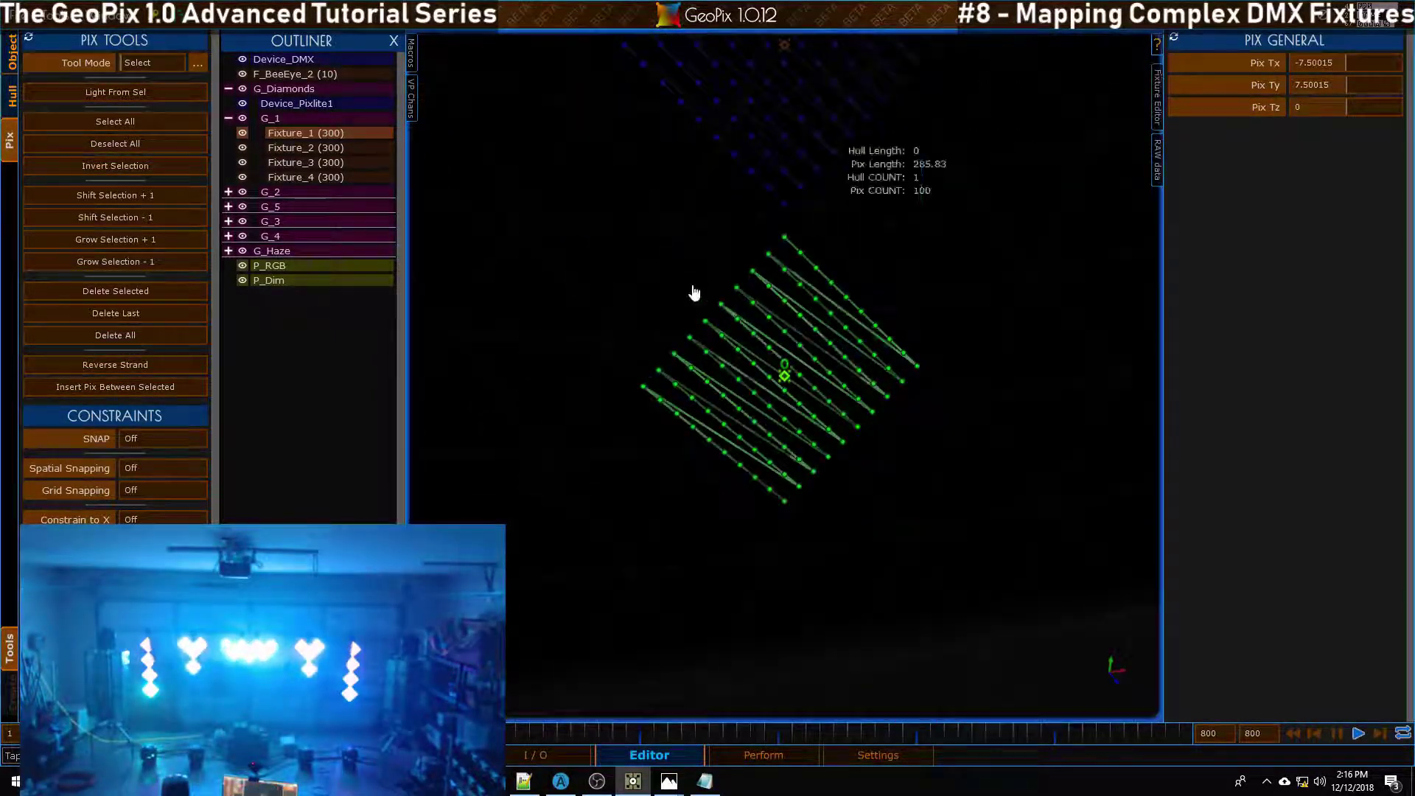
Step: Return to object editing and open the Data Cloner with Fixture_1 as the copy source, keeping the outliner uncovered
left_click(10, 52)
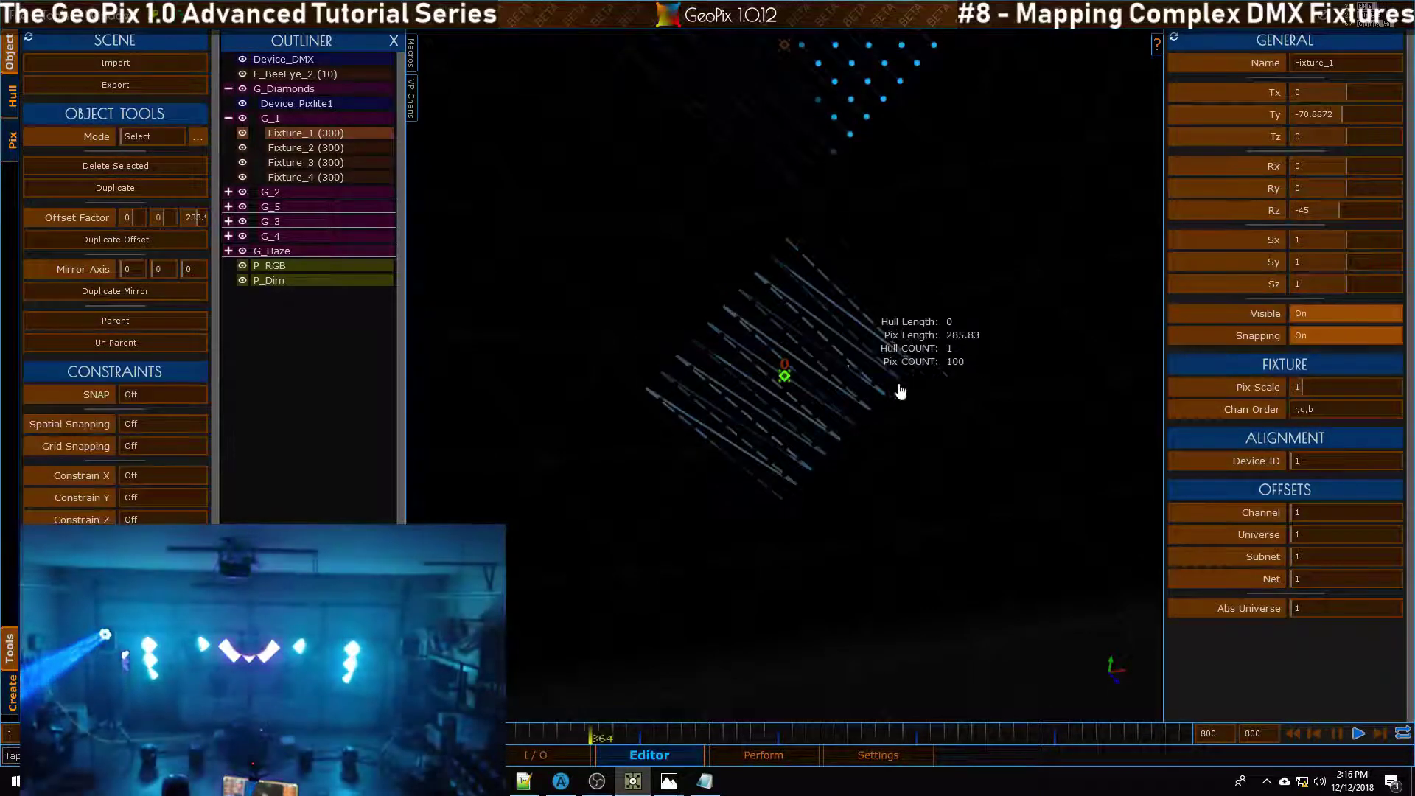
left_click(55, 14)
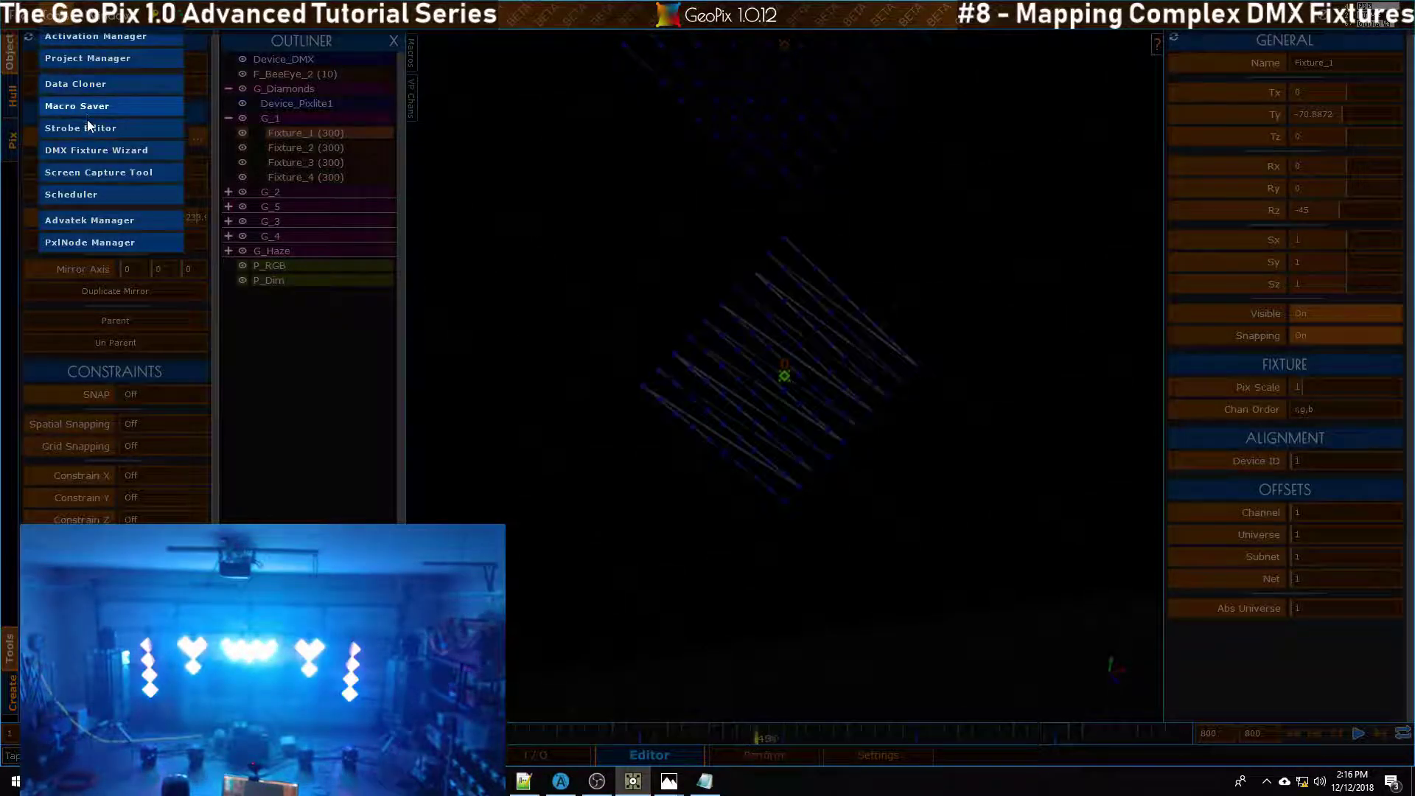
left_click(95, 87)
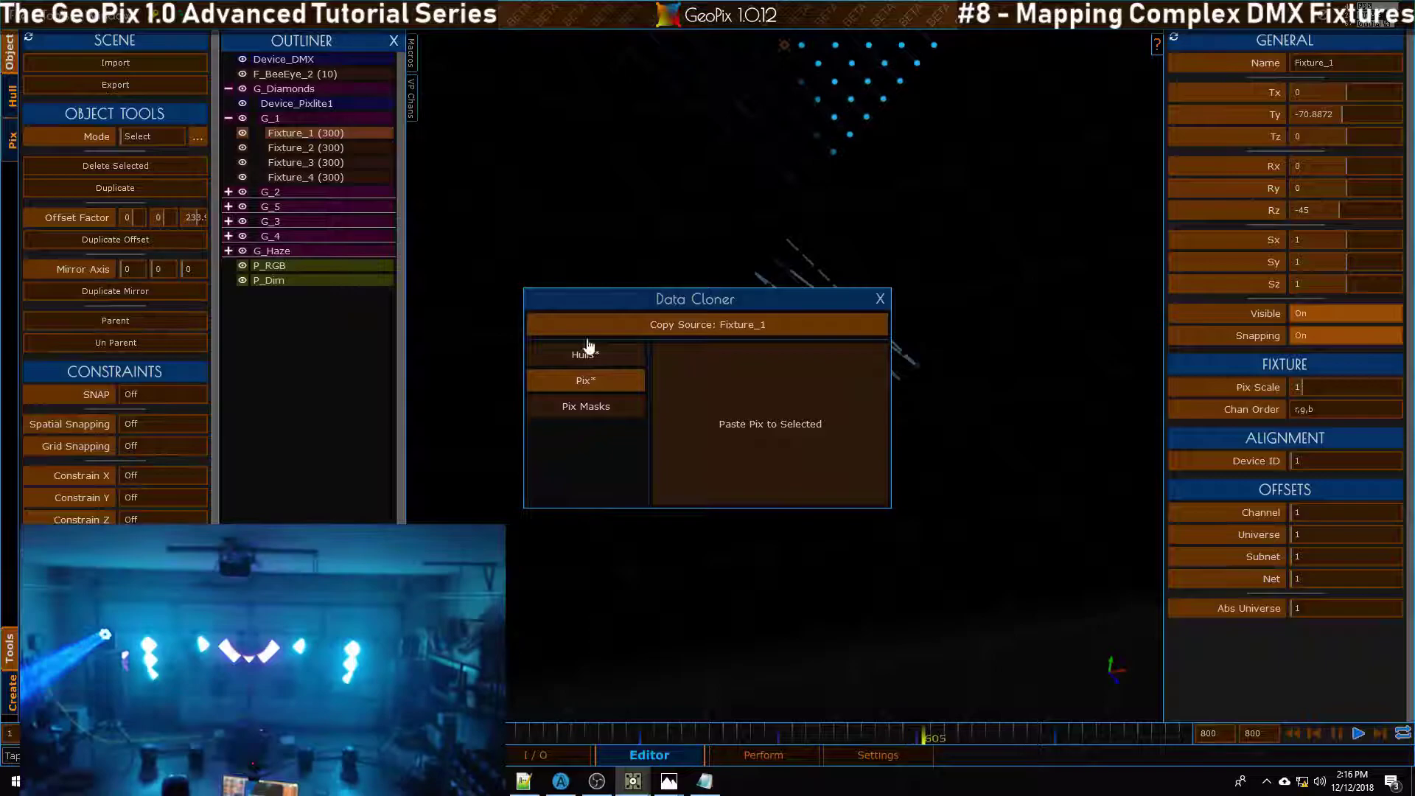
left_click_drag(682, 302, 357, 317)
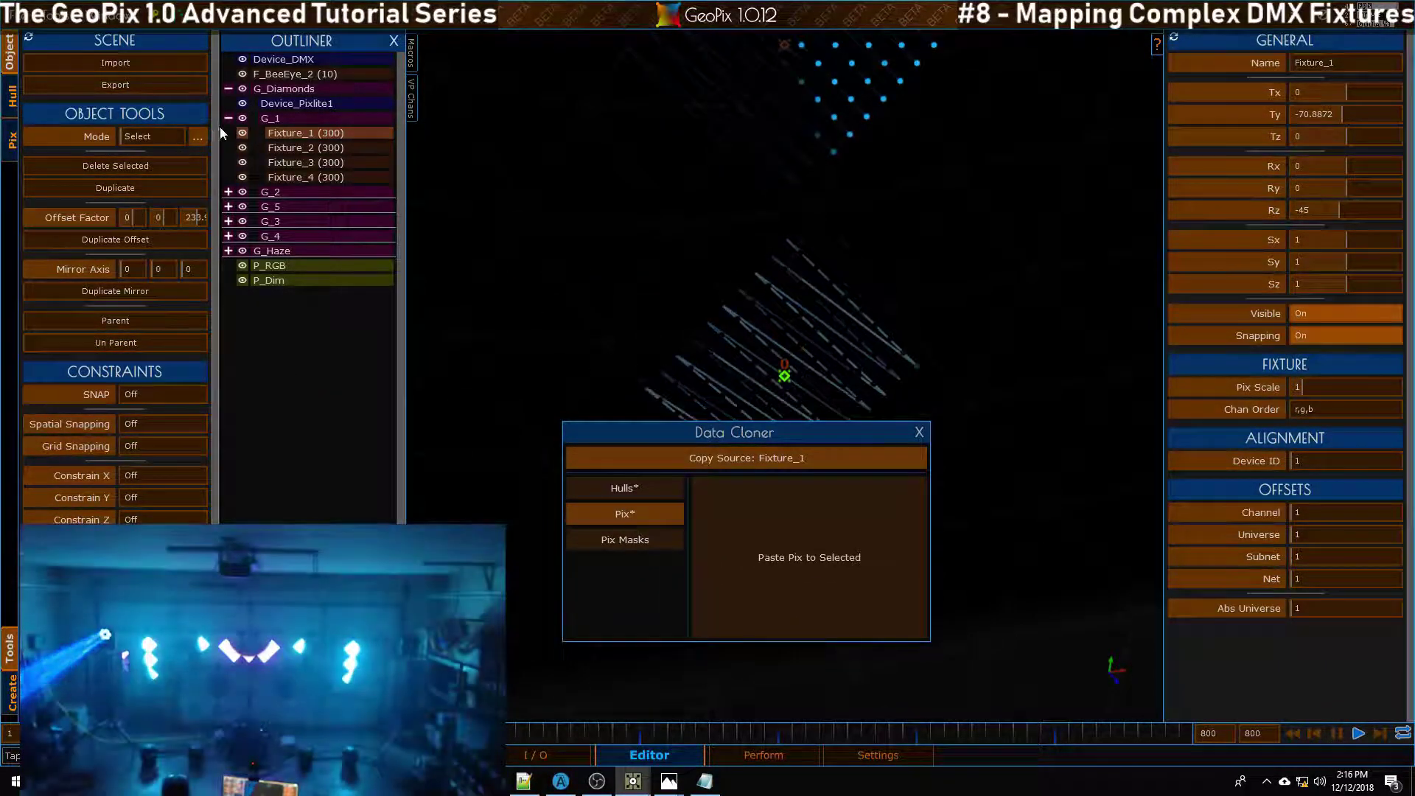
Step: Expand all the groups inside G_Diamonds and select every diamond fixture except Fixture_1
left_click(229, 89)
left_click(229, 89)
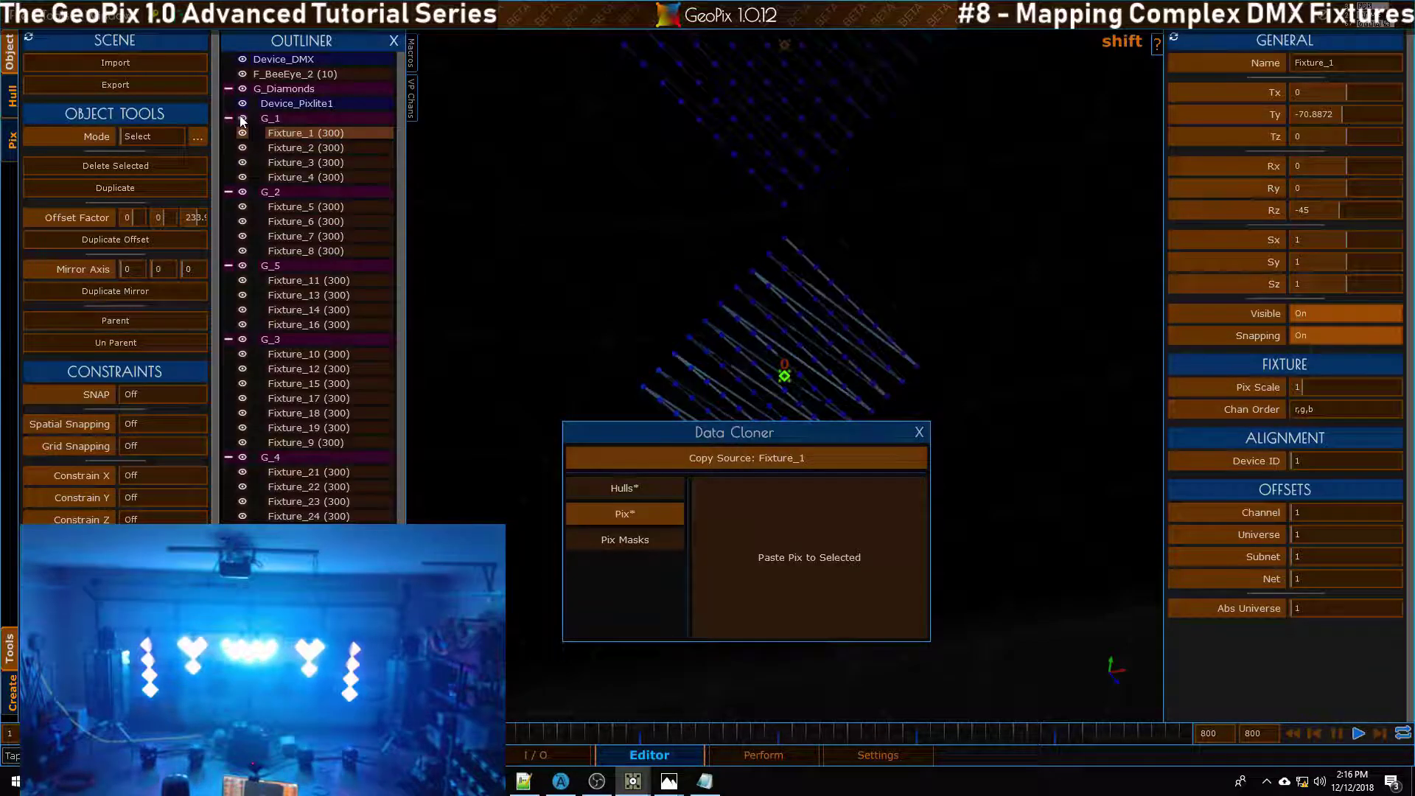
left_click(306, 148)
left_click(309, 161, "shift")
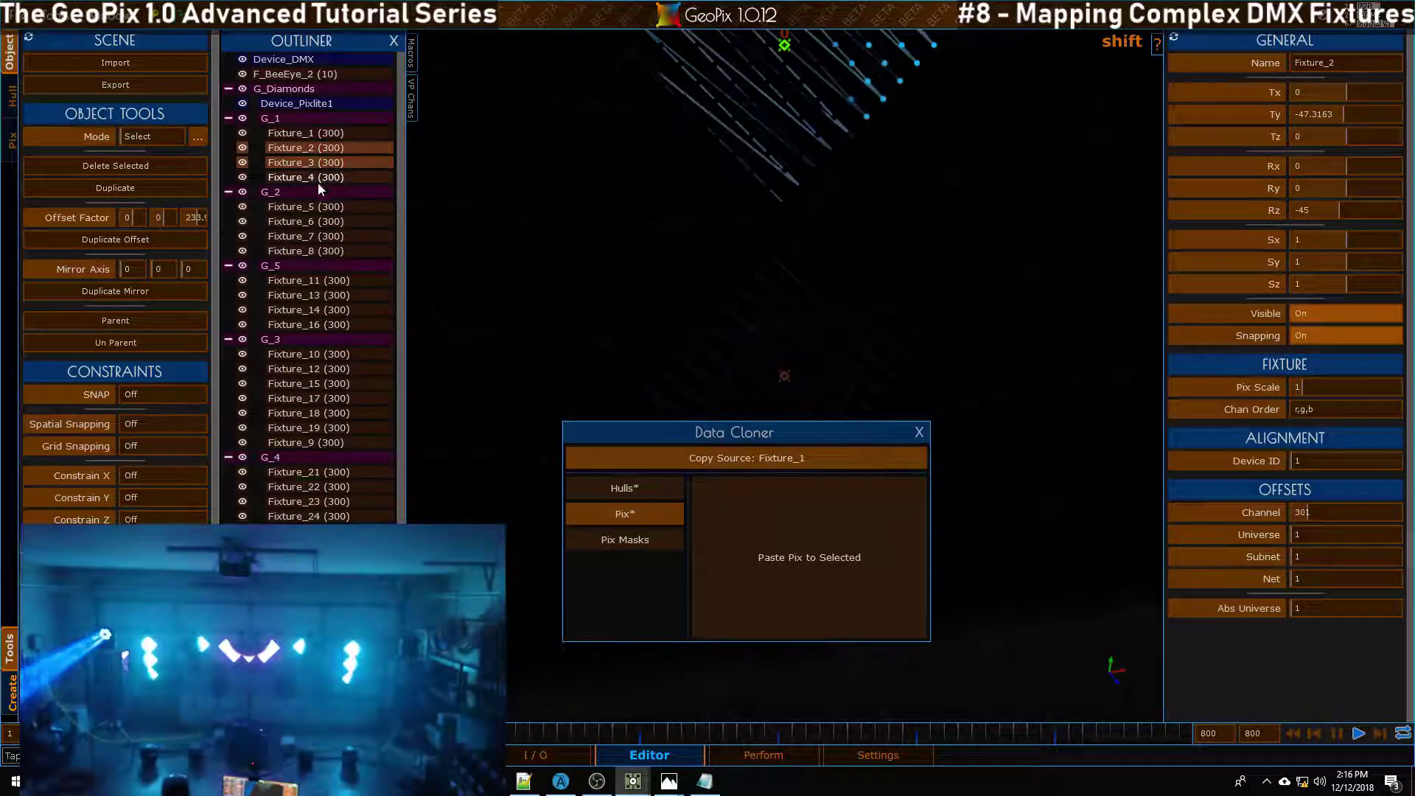
left_click(328, 253, "shift")
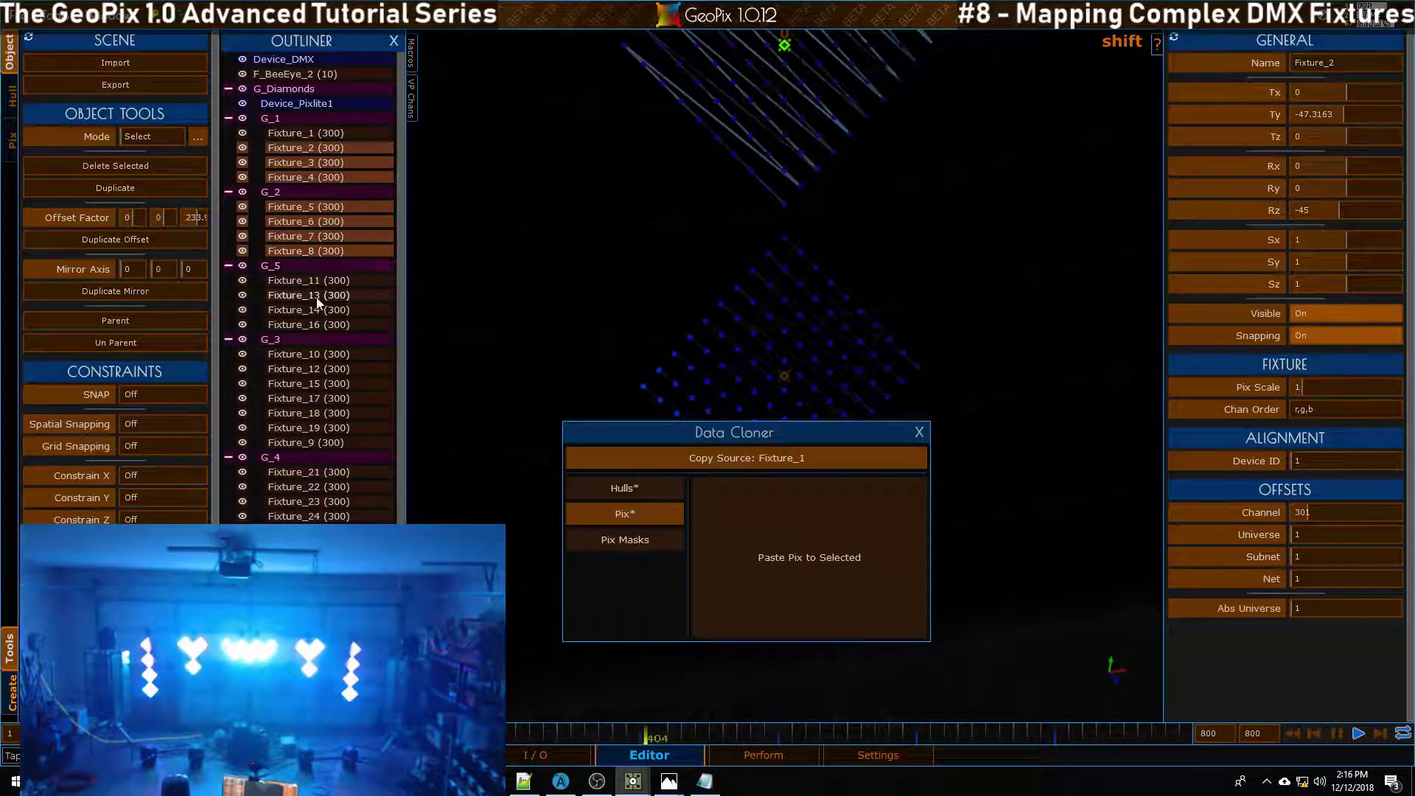
left_click(321, 285, "shift")
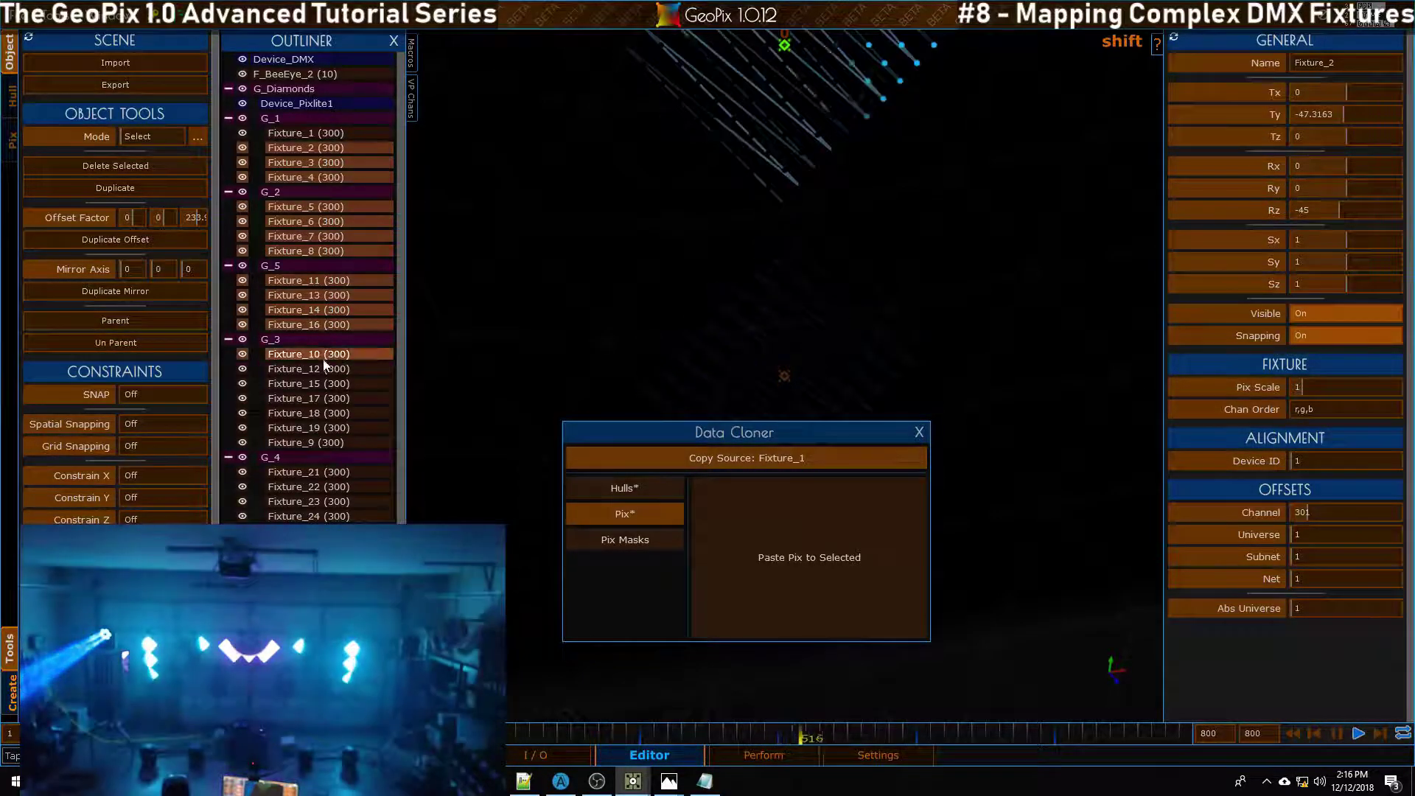
left_click(323, 384, "shift")
left_click(322, 398, "shift")
left_click(321, 413, "shift")
left_click(322, 427, "shift")
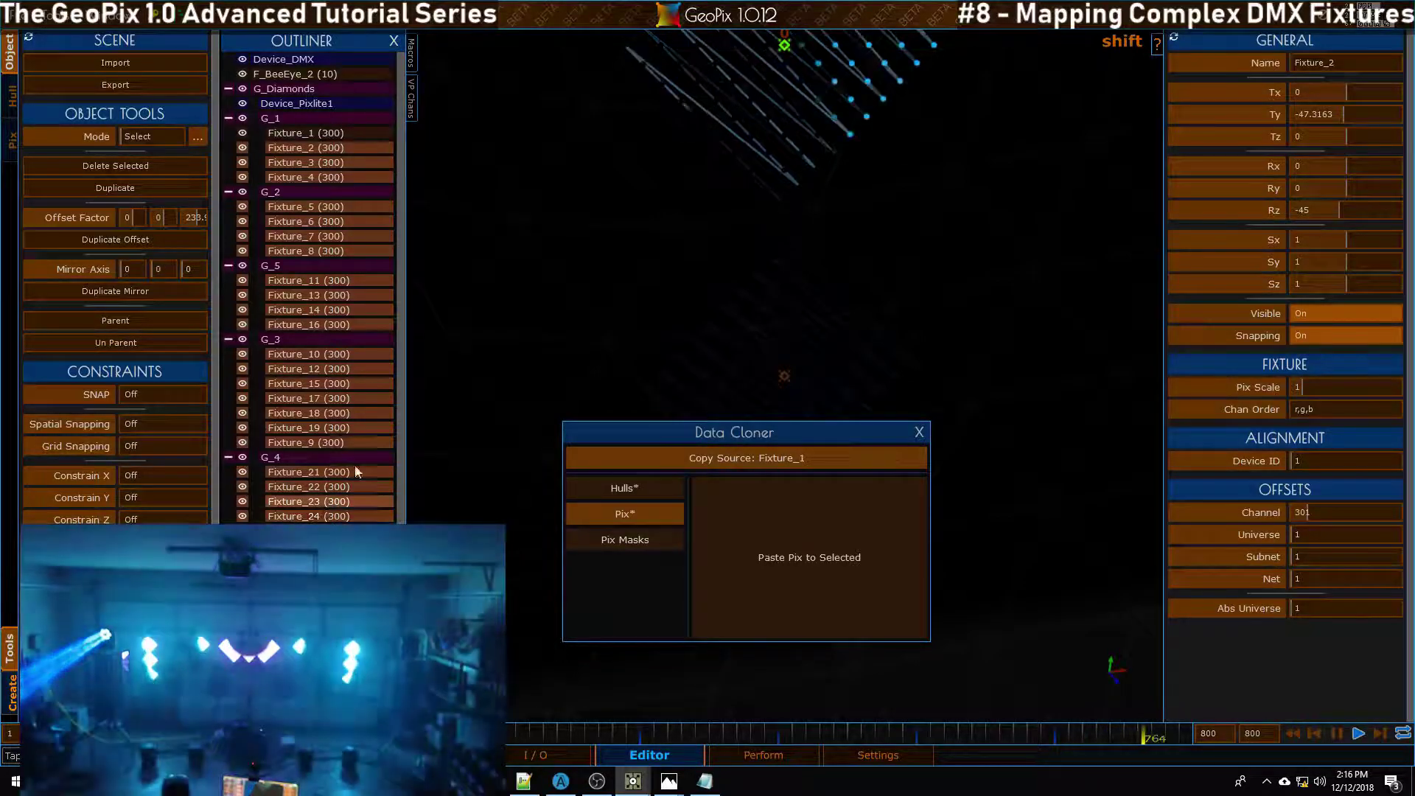
scroll(661, 280, "down", 6)
right_click_drag(661, 278, 723, 181, "alt")
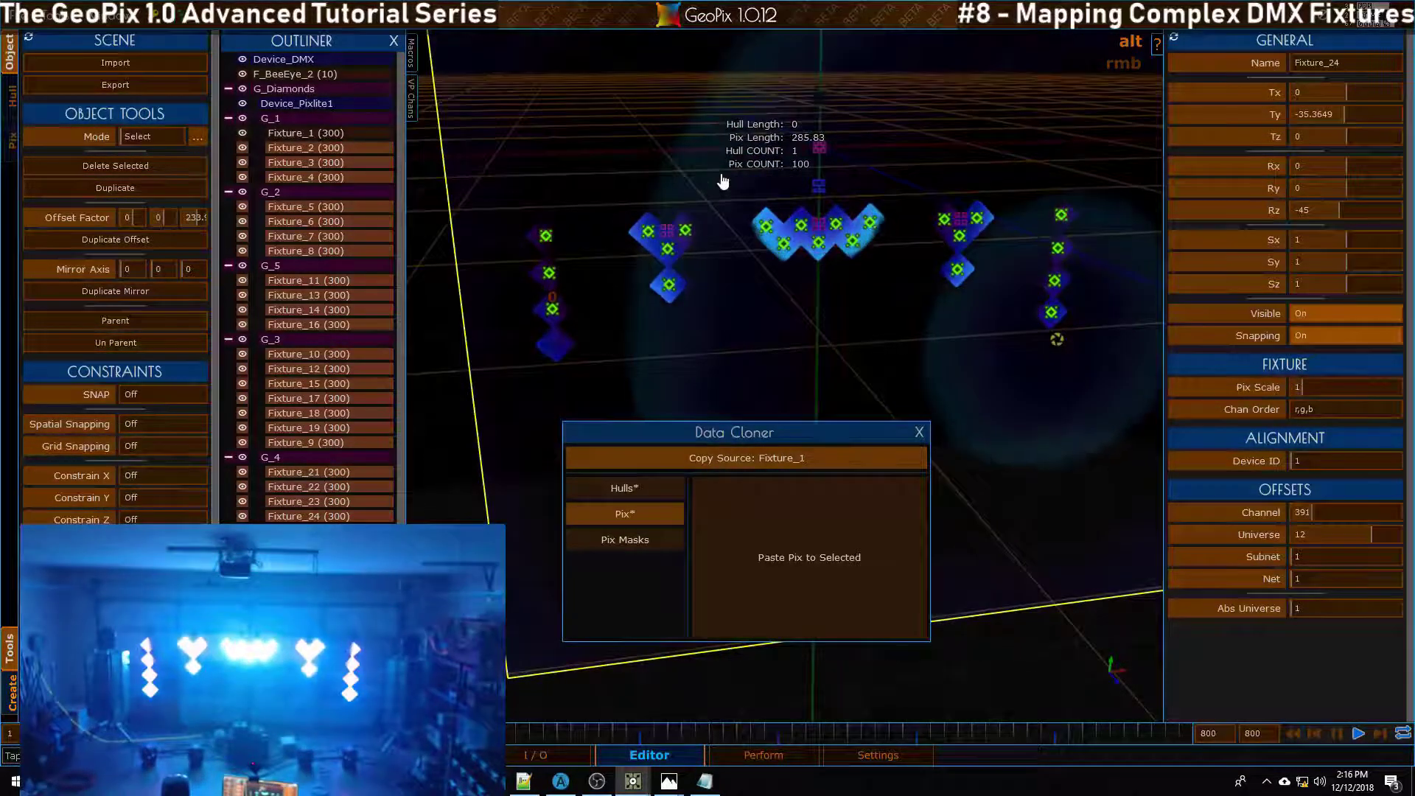
Step: Add Fixture_1's m1 pix mask to the masks of the selected fixtures with the Data Cloner and close it
left_click(663, 541)
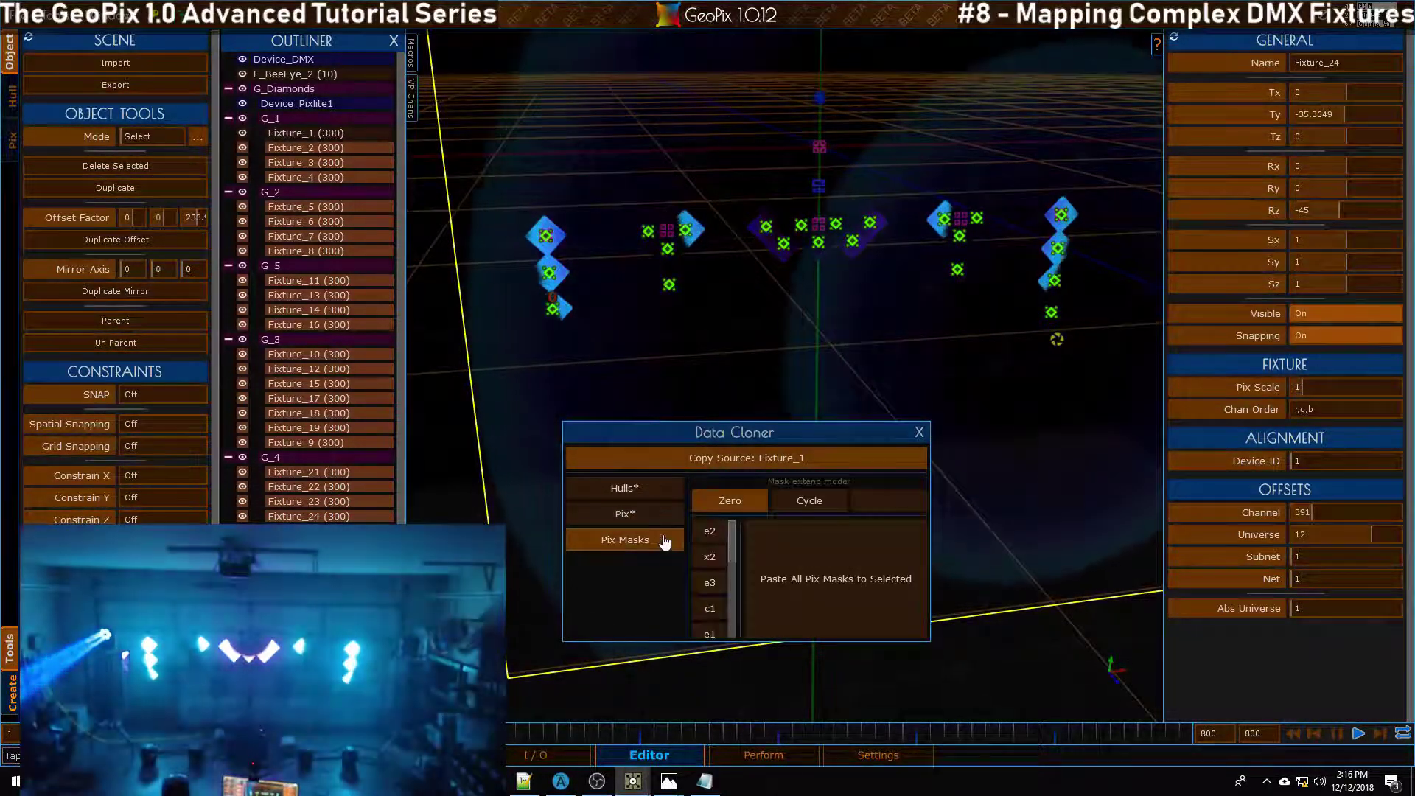
left_click_drag(733, 539, 734, 580)
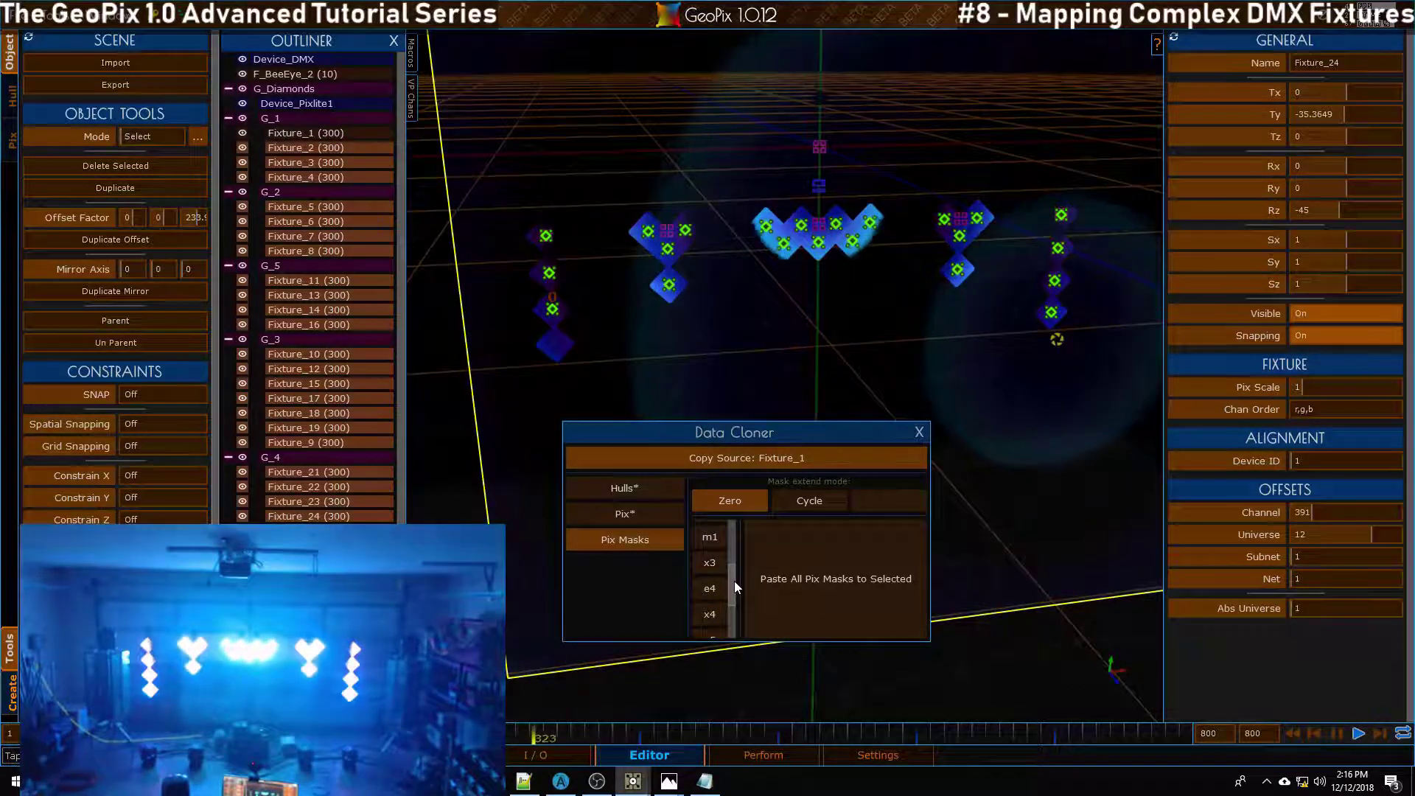
left_click(710, 537)
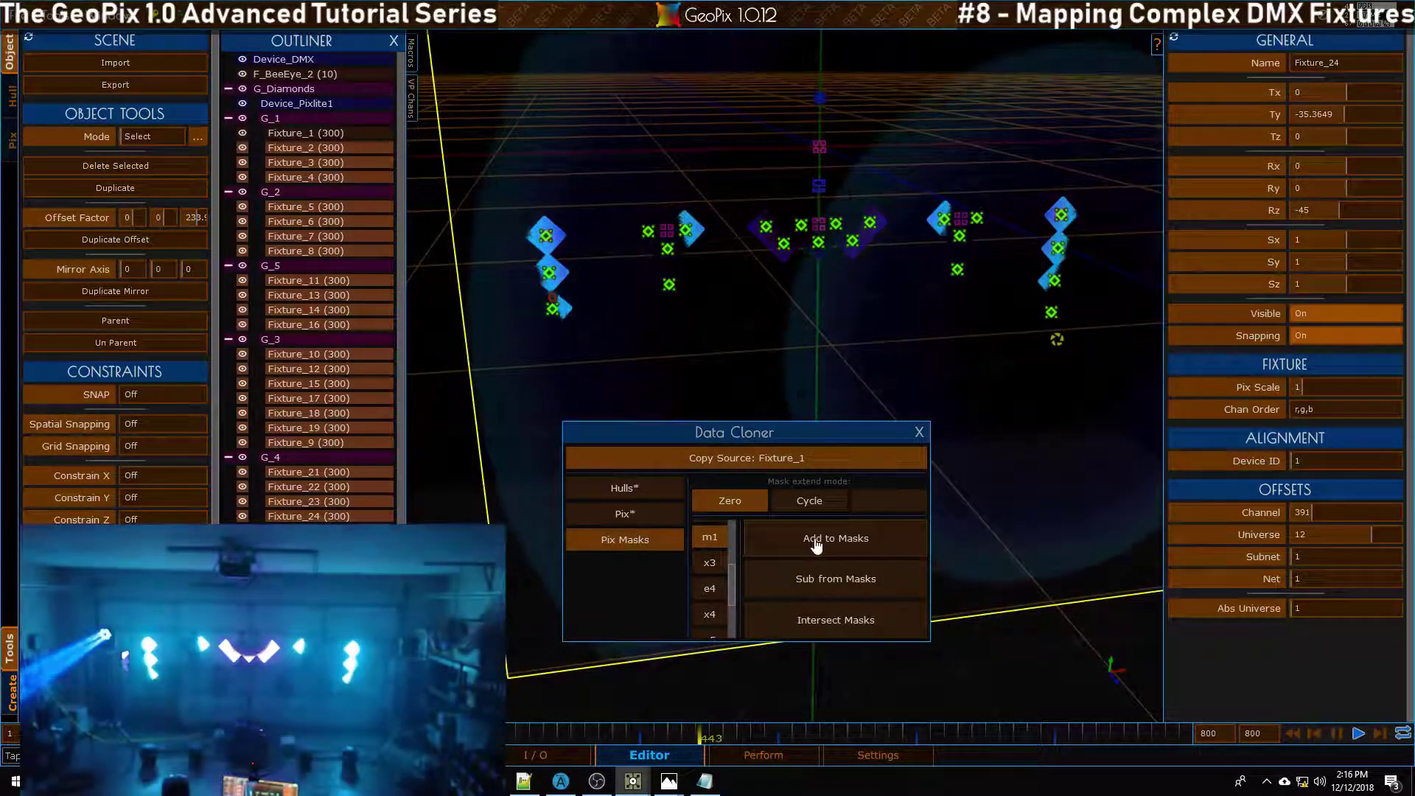
left_click(815, 540)
left_click(919, 432)
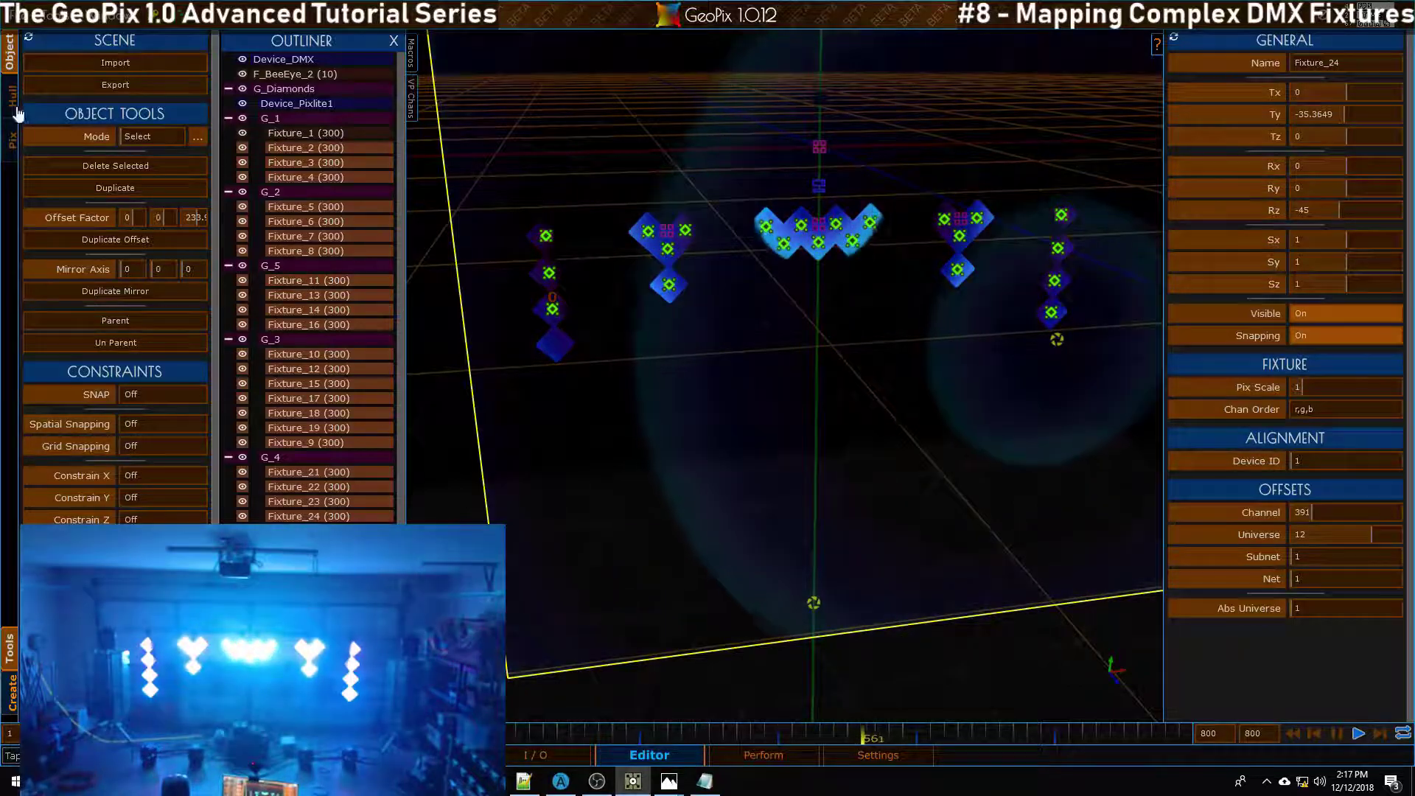
Step: Collapse G_Diamonds, duplicate the P_RGB projector in place and name the copy P_RGB_DMX
left_click(306, 136)
scroll(707, 225, "down", 5)
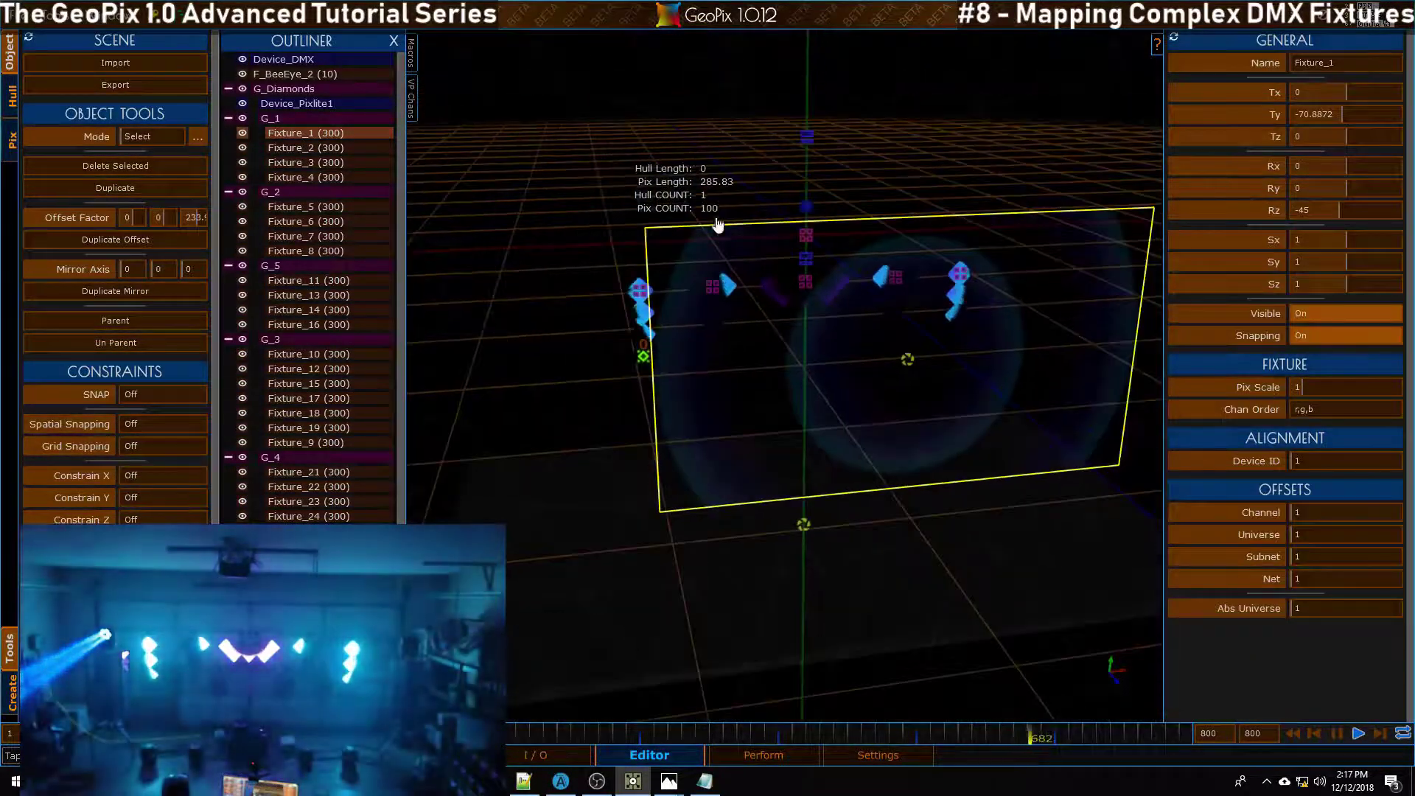
scroll(718, 225, "down", 1)
middle_click_drag(718, 225, 656, 221)
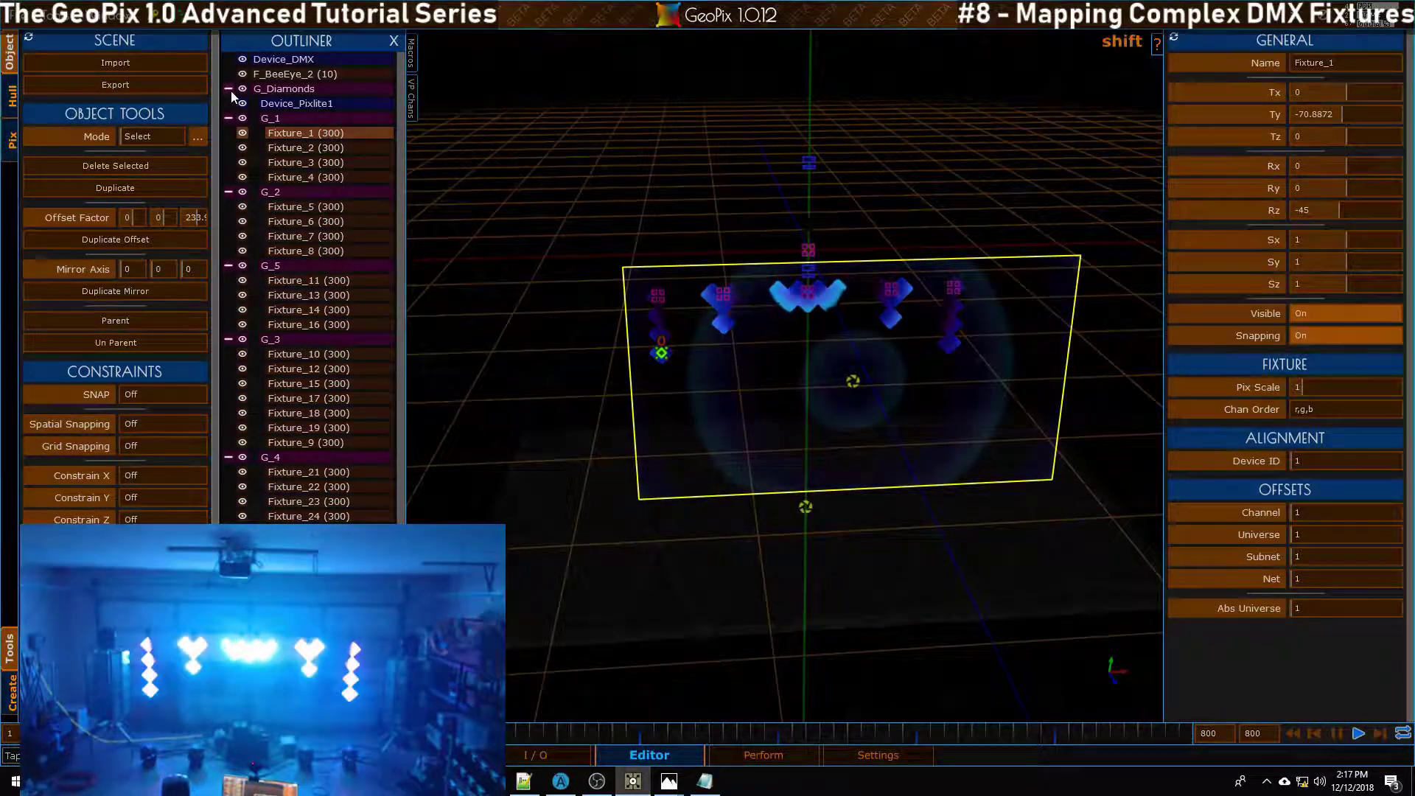
left_click_drag(929, 255, 817, 268, "alt")
left_click(278, 121)
key("ctrl+d")
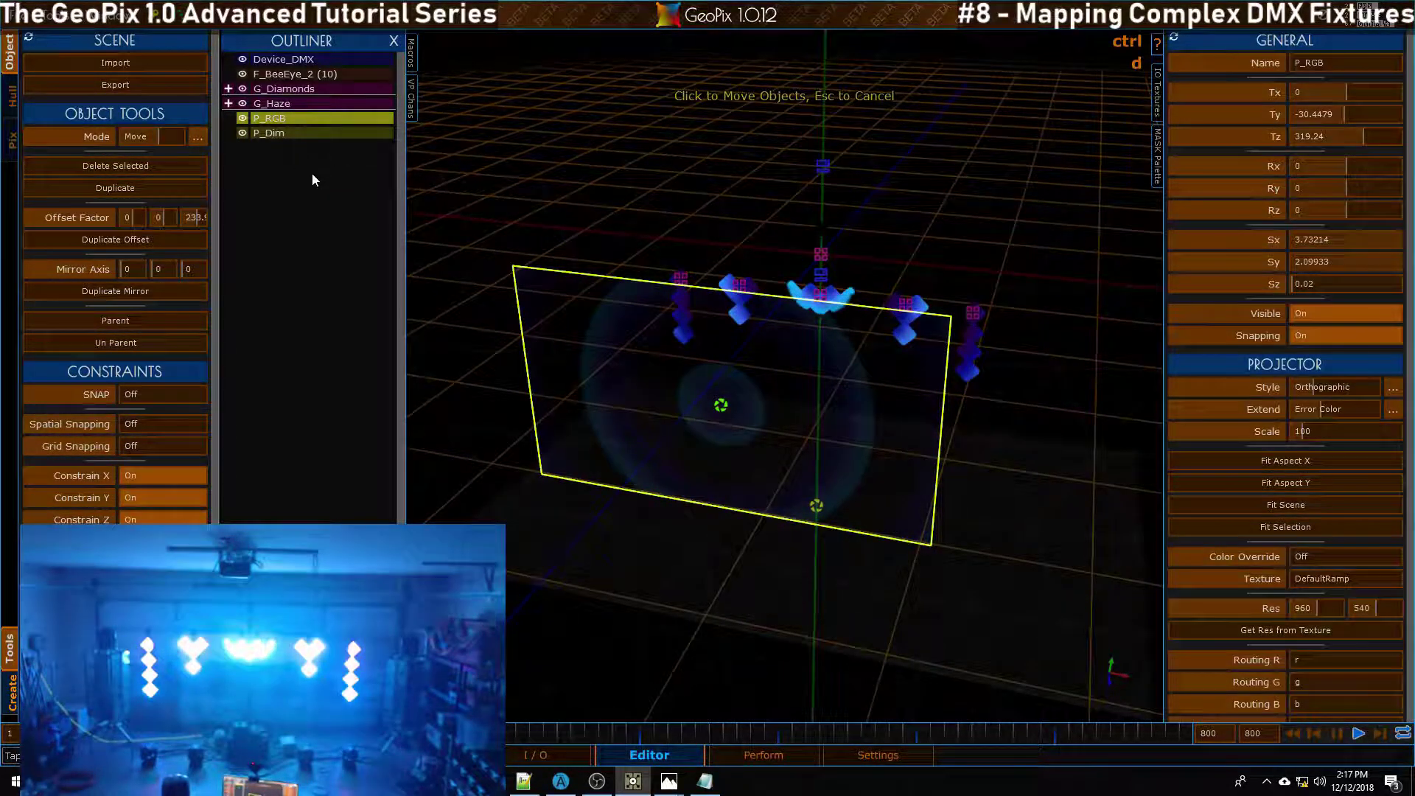
left_click(1361, 60)
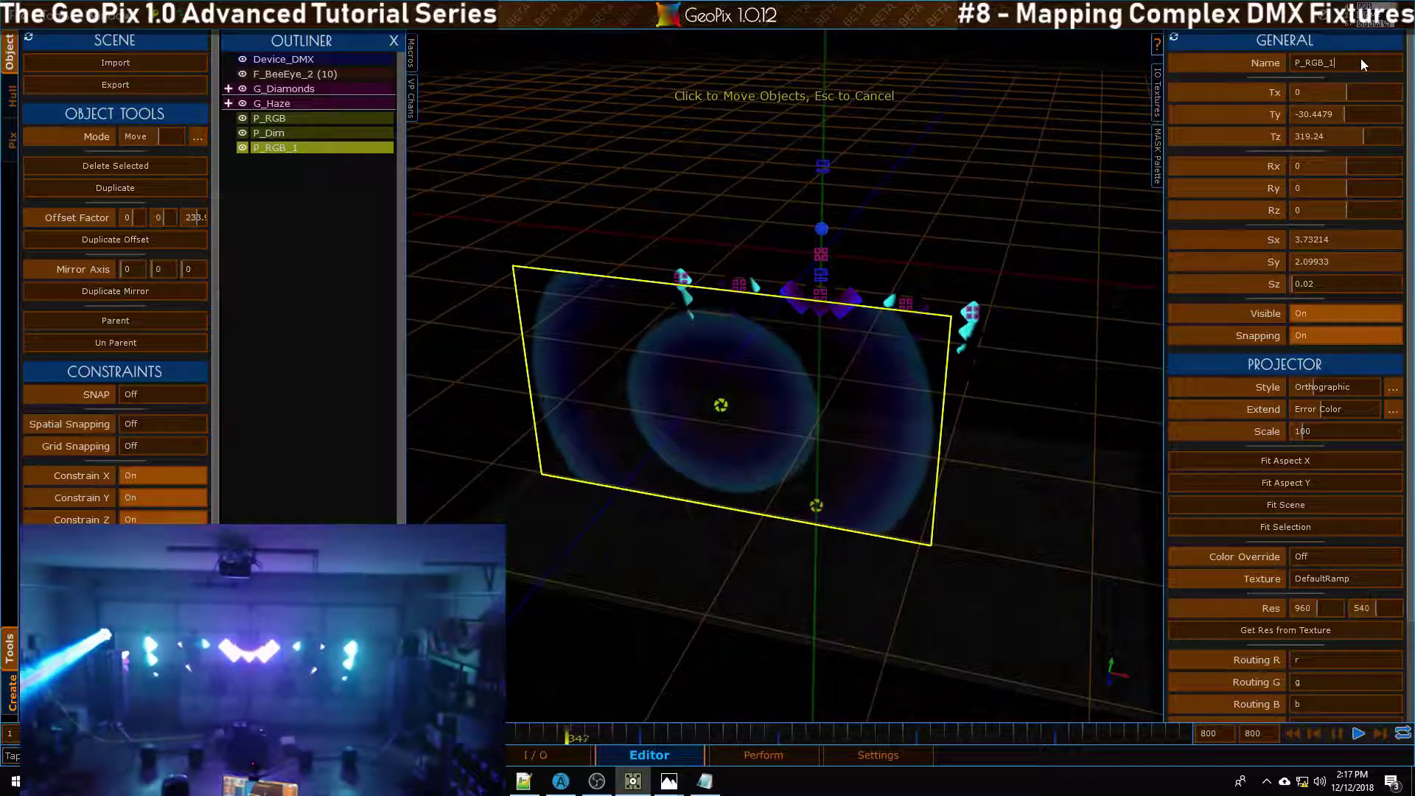
key("BackSpace")
type("DMX")
key("Return")
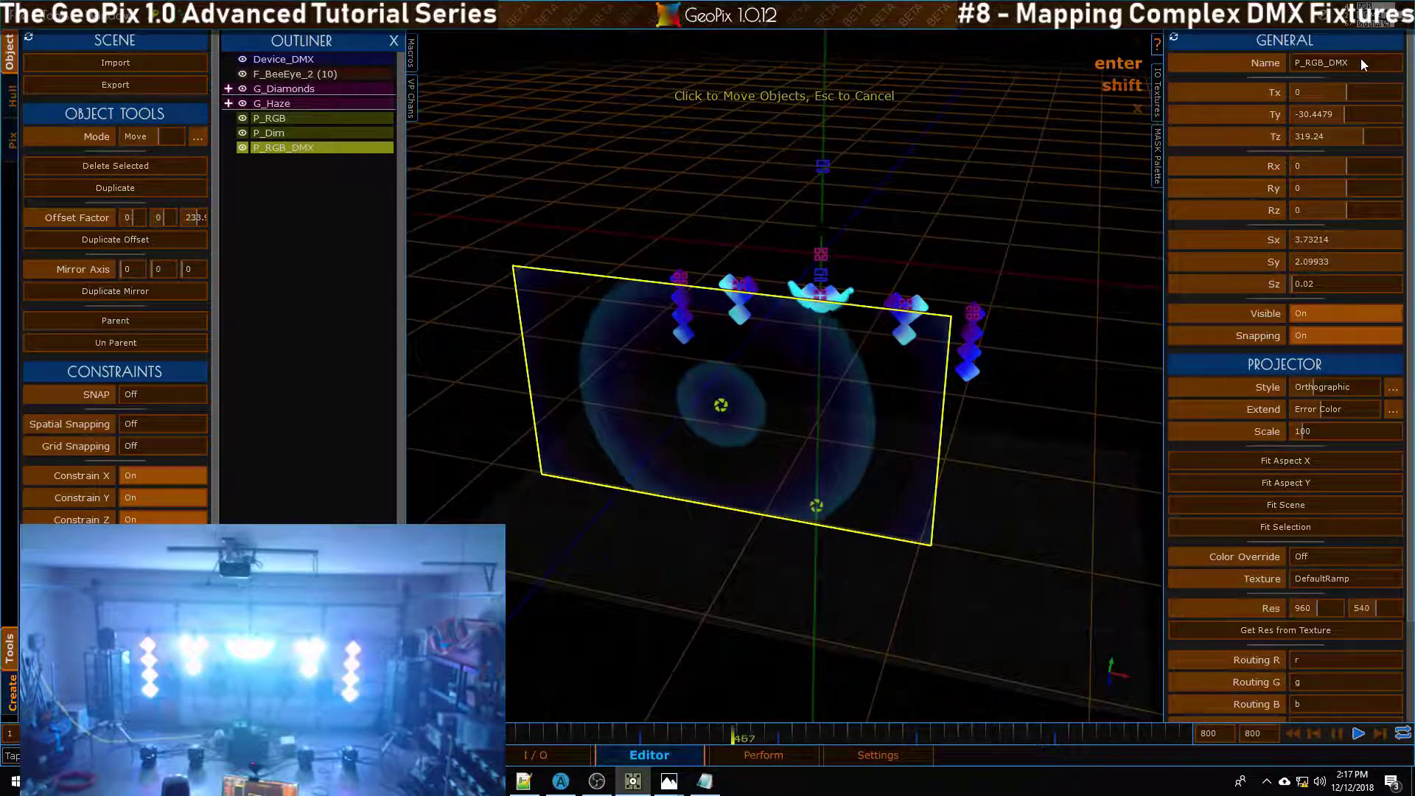
Step: Rename the original P_RGB projector as P_RGB_LED and assign it the mask m1
left_click(314, 121)
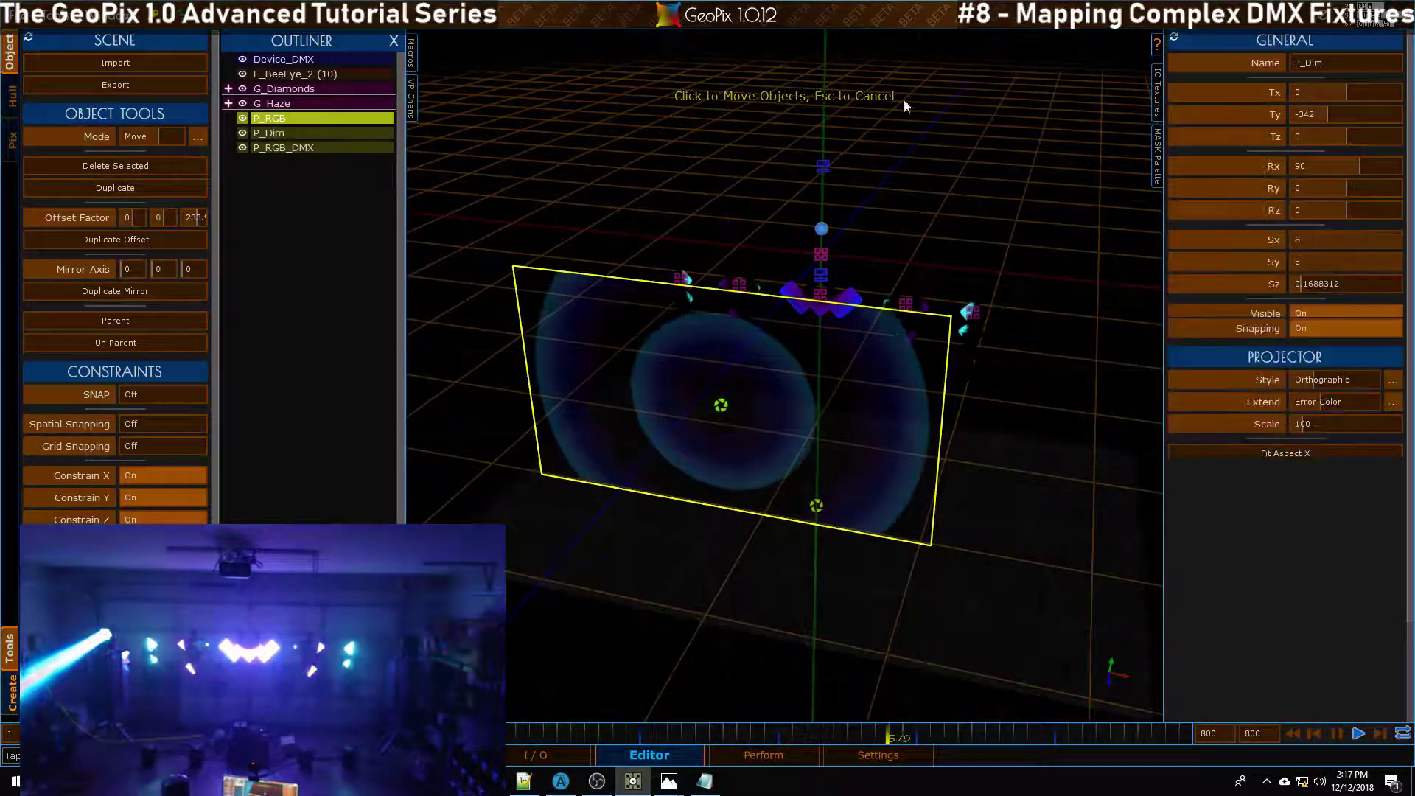
left_click(1350, 63)
type("_LED")
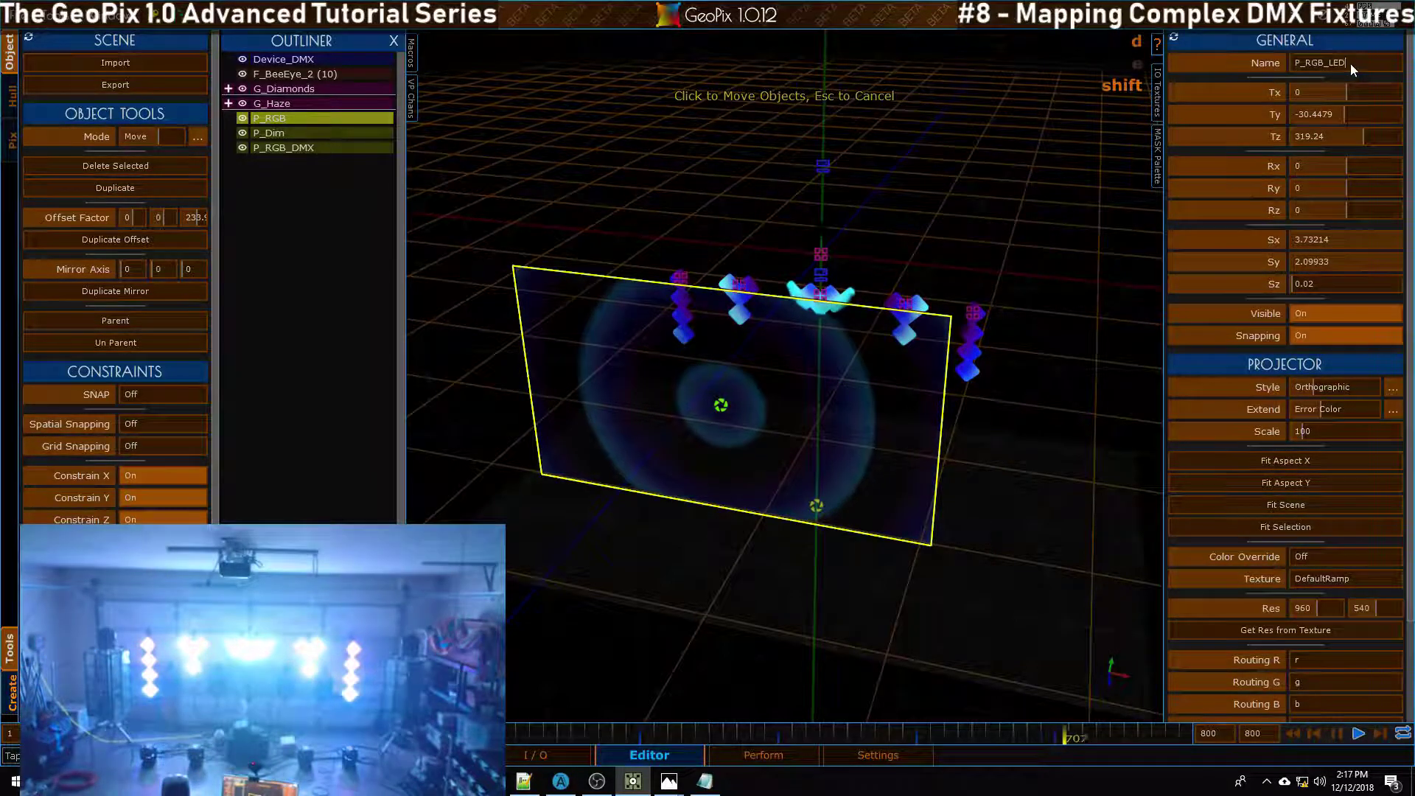
key("Return")
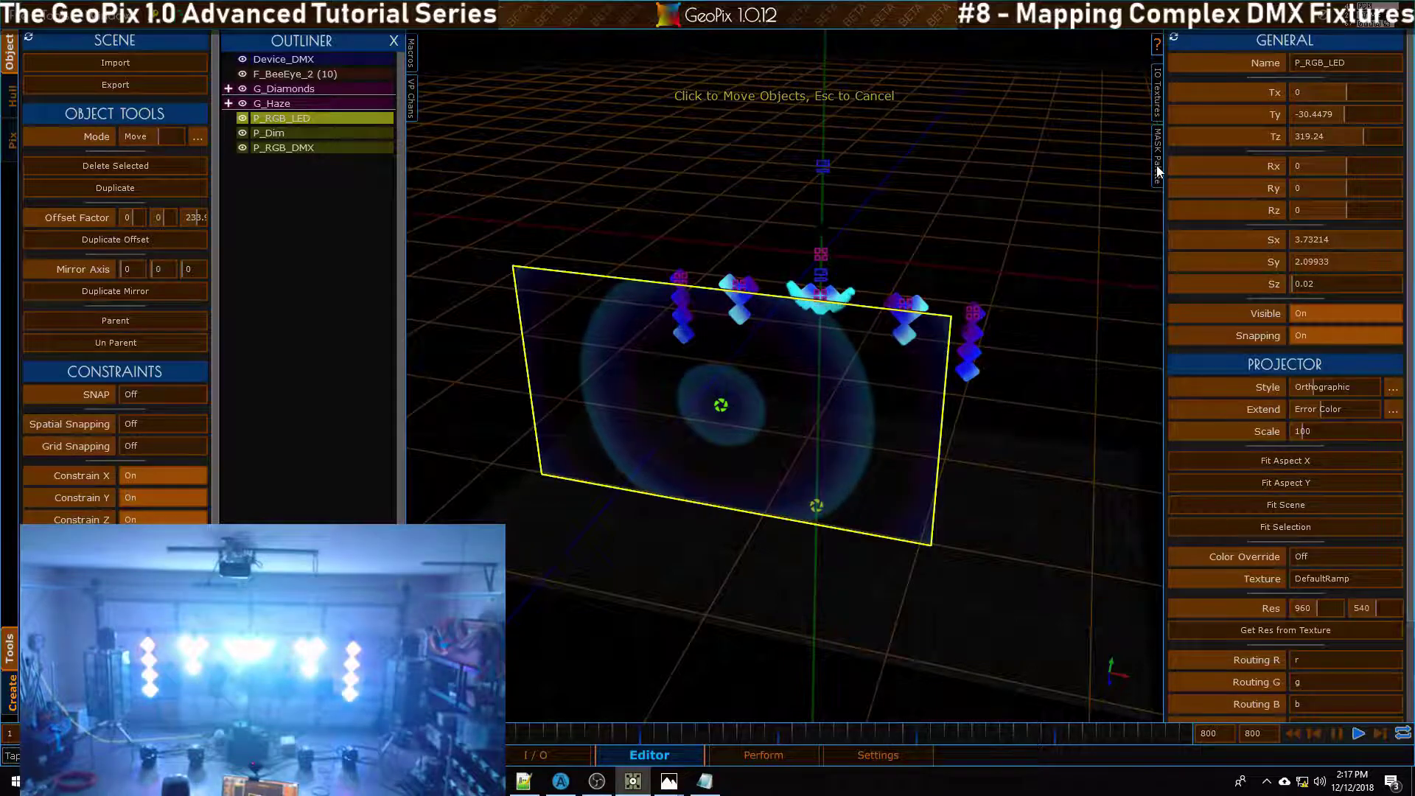
left_click(1157, 163)
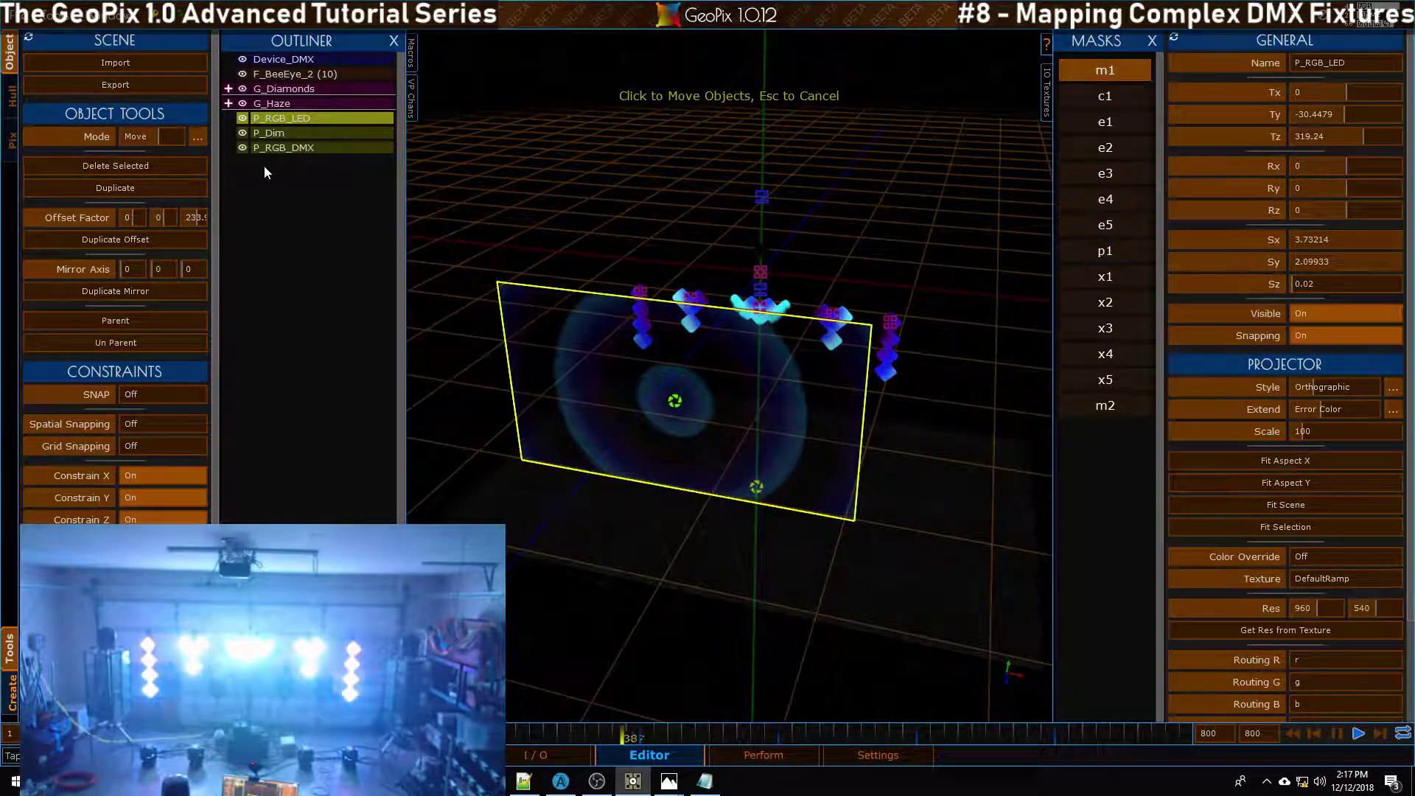
Step: Assign the mask m2 to P_RGB_DMX, move it along Z to about 390, and check the mask of P_RGB_LED
left_click(287, 150)
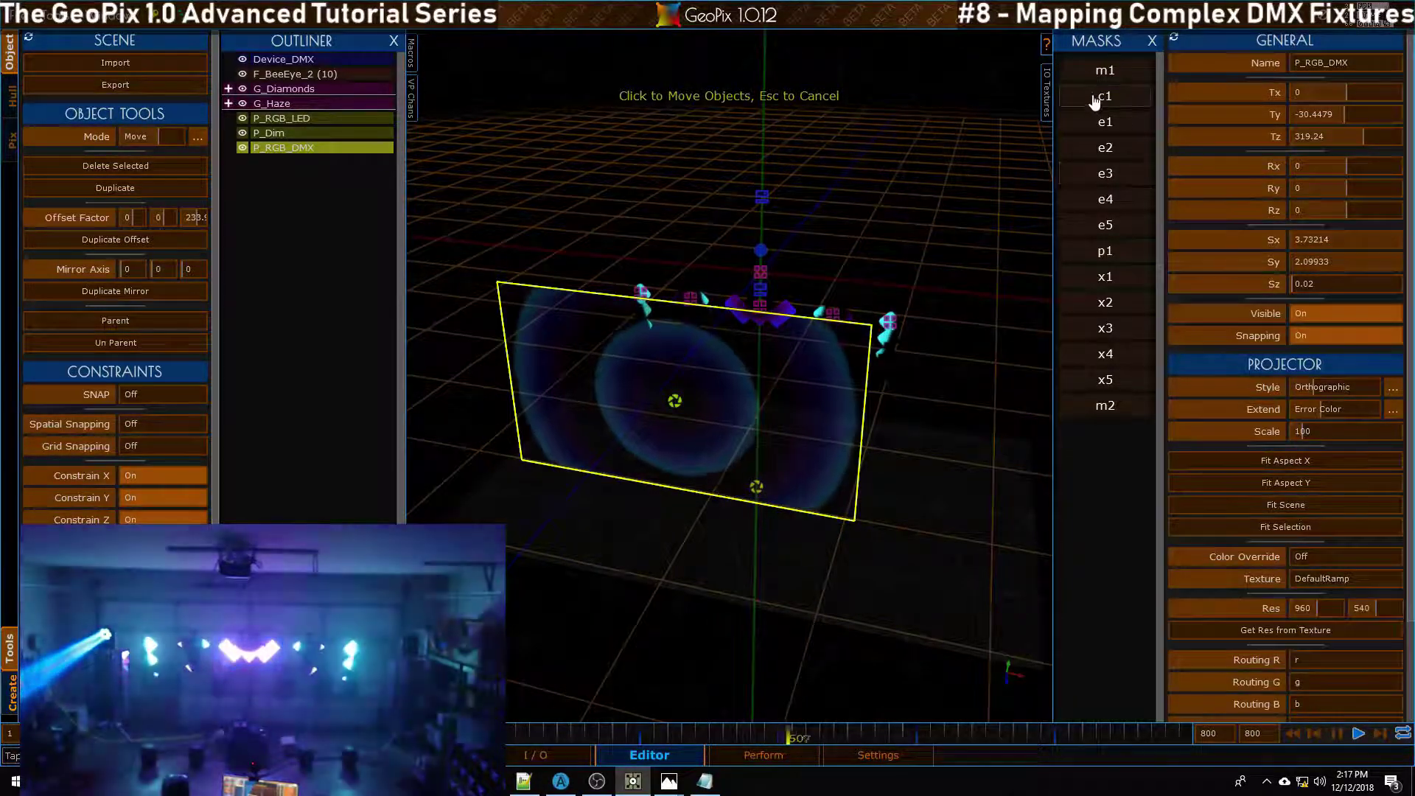
left_click(1118, 408)
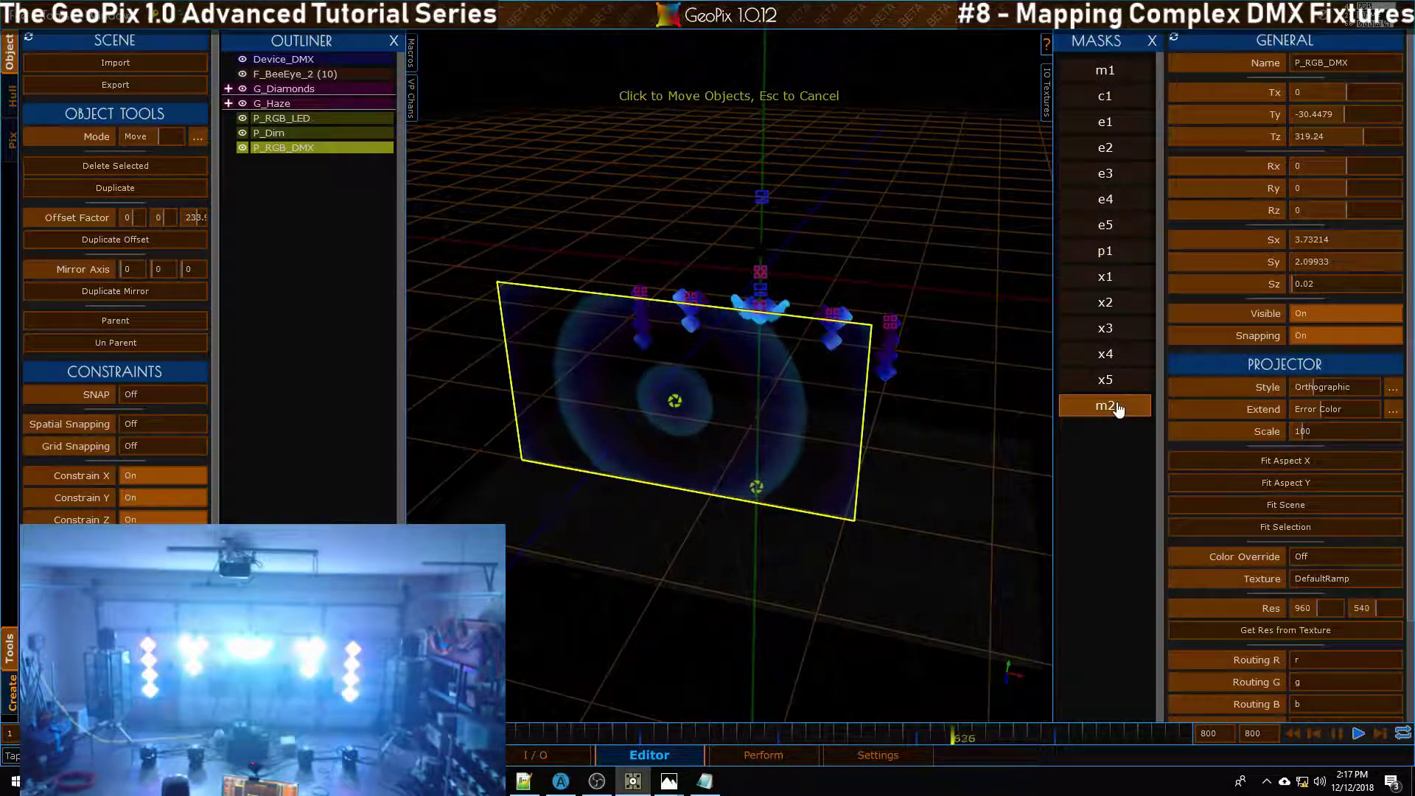
left_click_drag(705, 220, 776, 275, "alt")
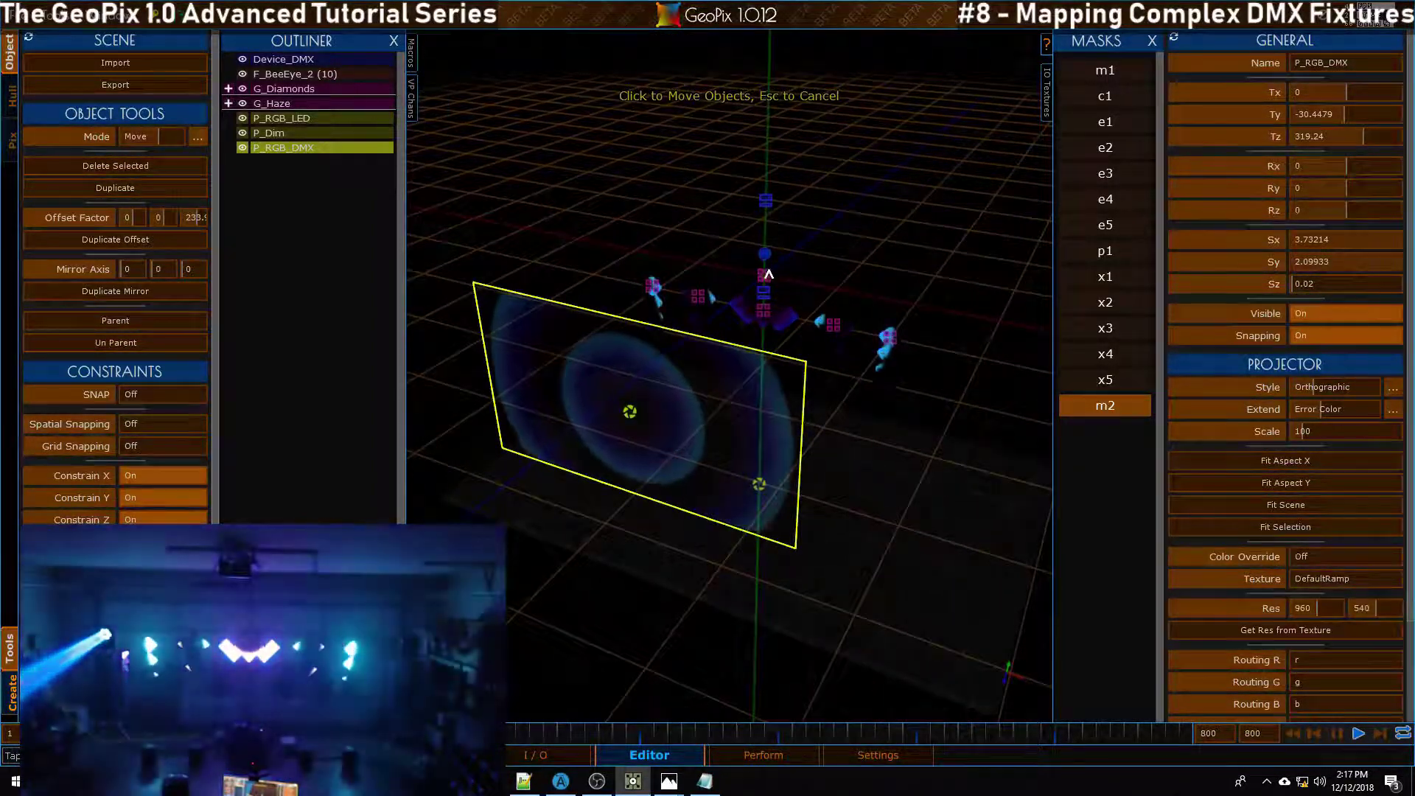
left_click_drag(687, 351, 897, 330, "alt")
key("z")
left_click_drag(782, 247, 703, 206, "alt")
right_click_drag(702, 205, 752, 179, "alt")
left_click(297, 120)
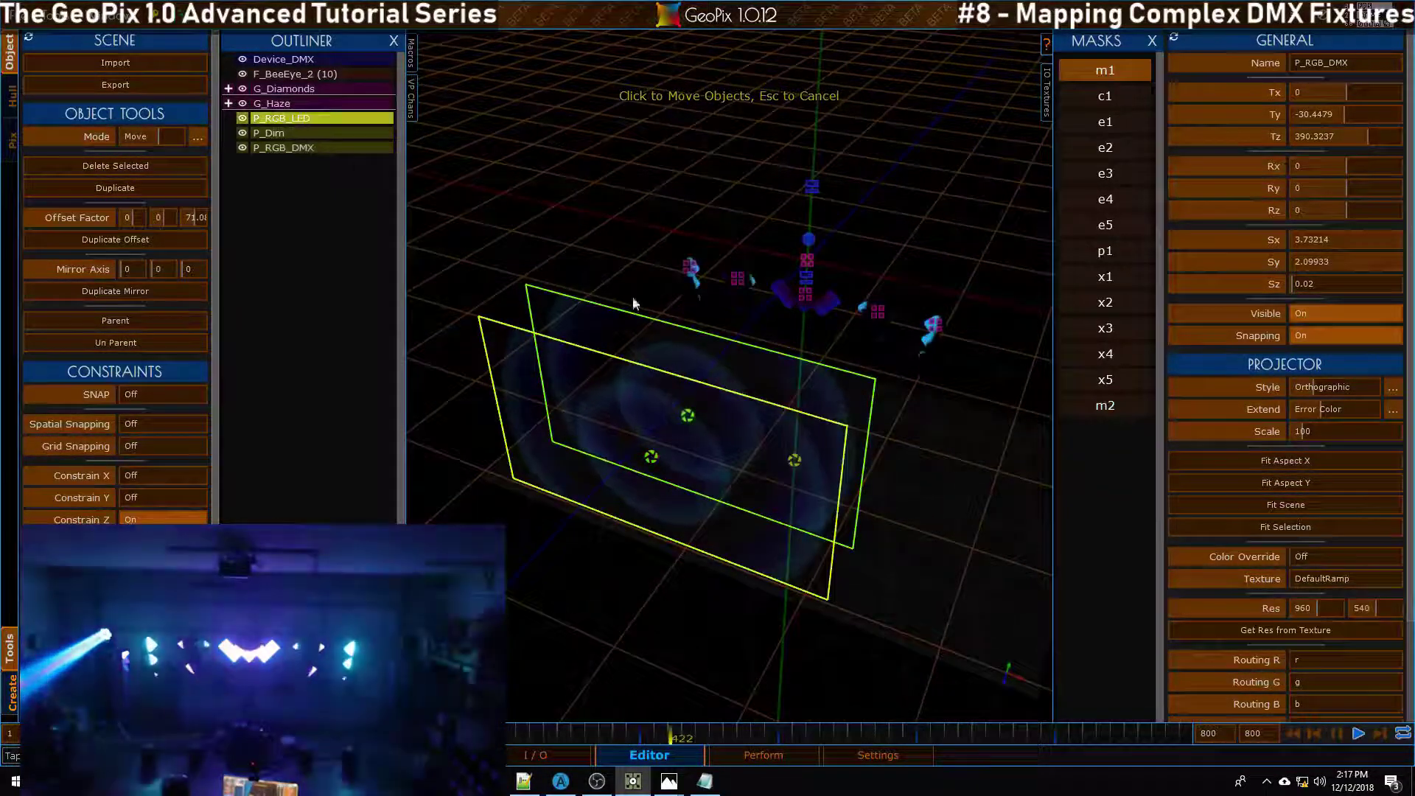
mouse_move(788, 244)
left_mouse_down("alt")
mouse_move(782, 140)
mouse_move(852, 142)
mouse_move(771, 252)
left_mouse_up("alt")
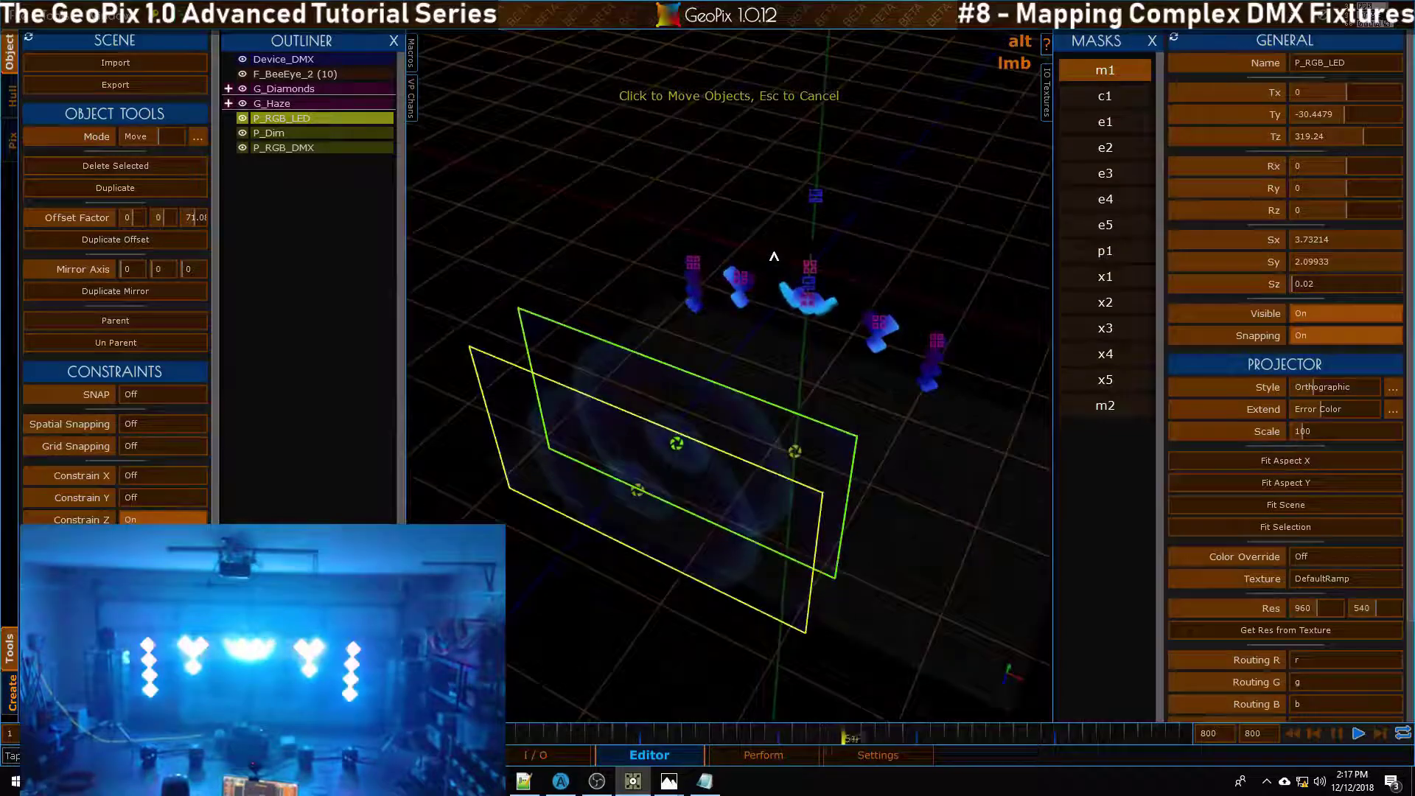
key("q")
Step: Enable Color Override on P_RGB_DMX and set the red component of its color to 255
left_click(301, 148)
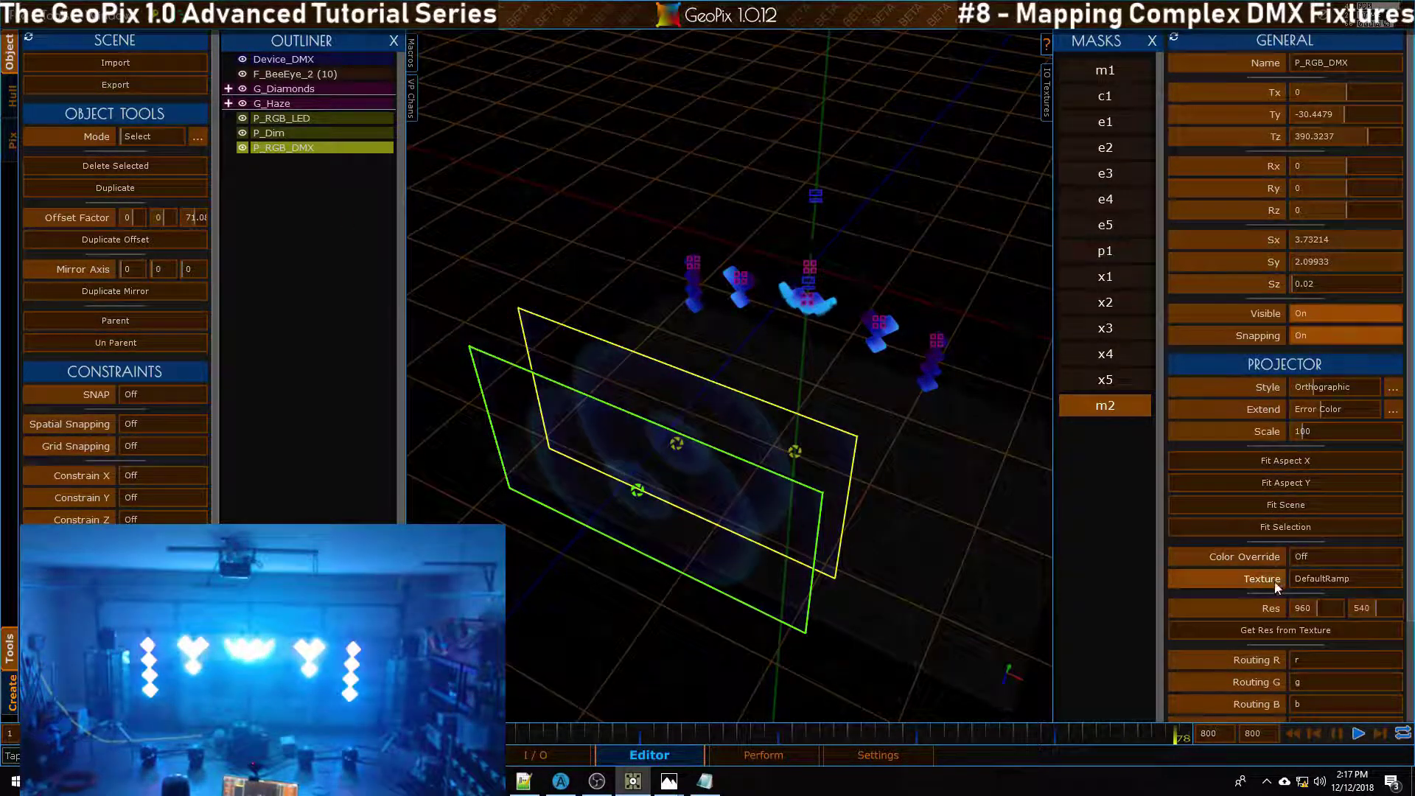
left_click(1306, 559)
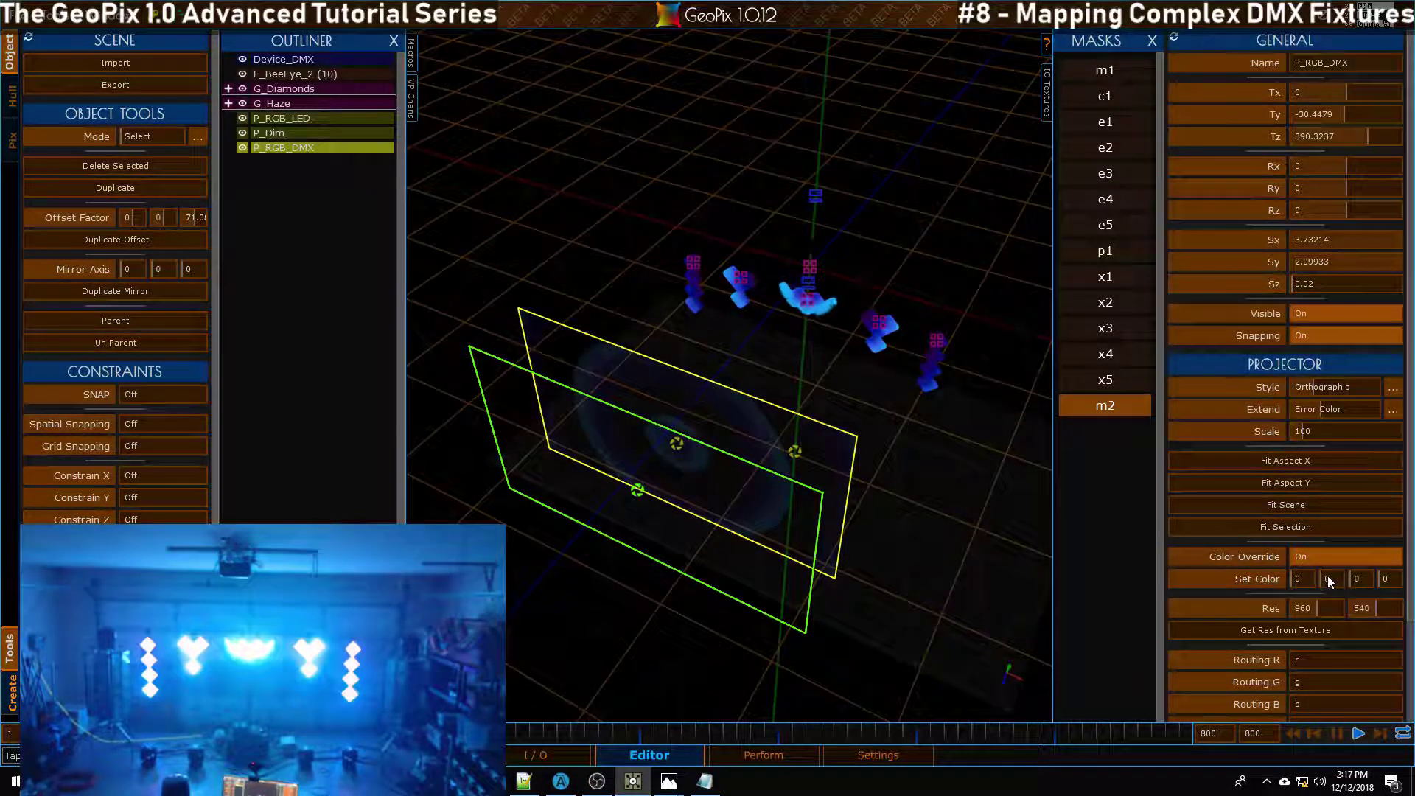
left_click_drag(1302, 580, 1356, 580)
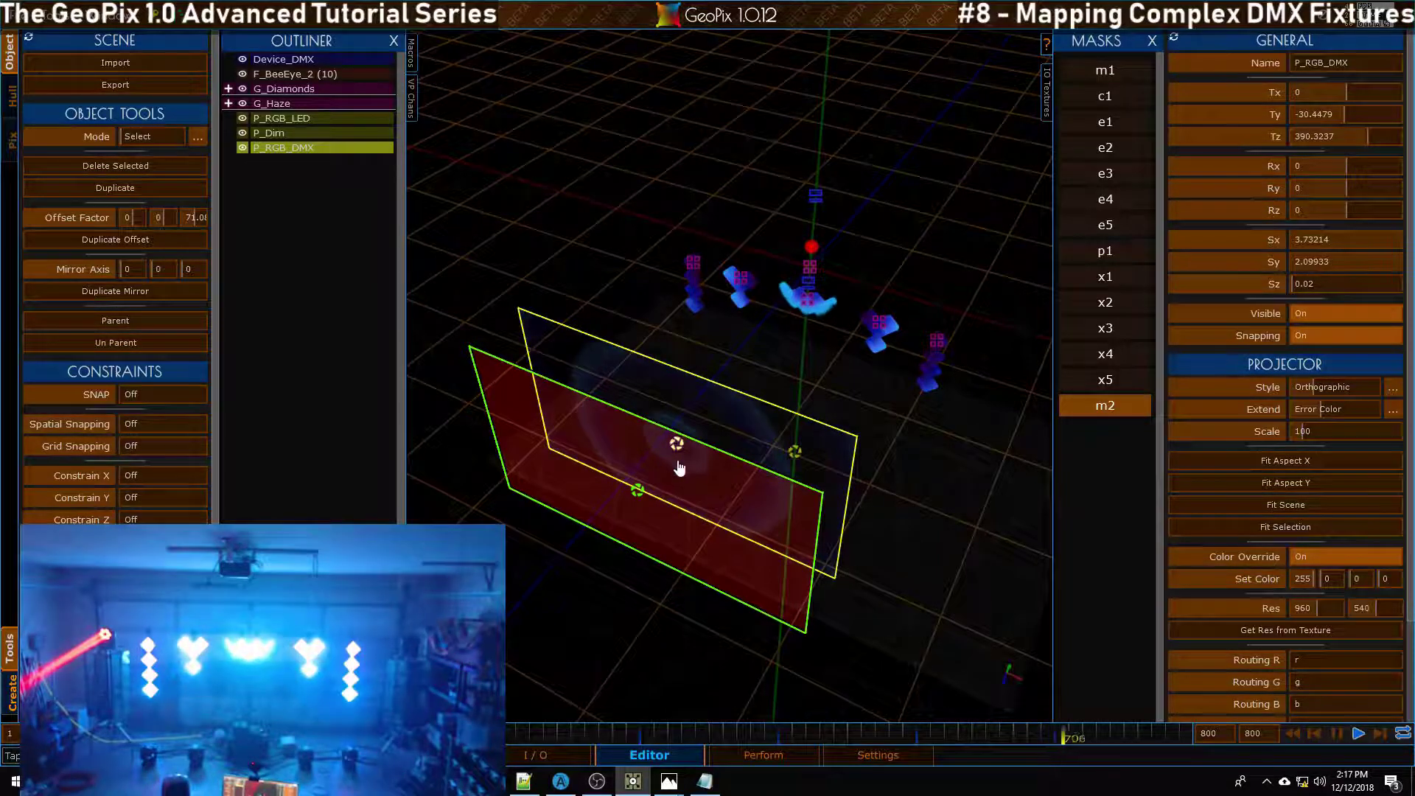
Step: Move the F_BeeEye_2 fixture along the X axis to about -171
left_click_drag(755, 470, 839, 273, "alt")
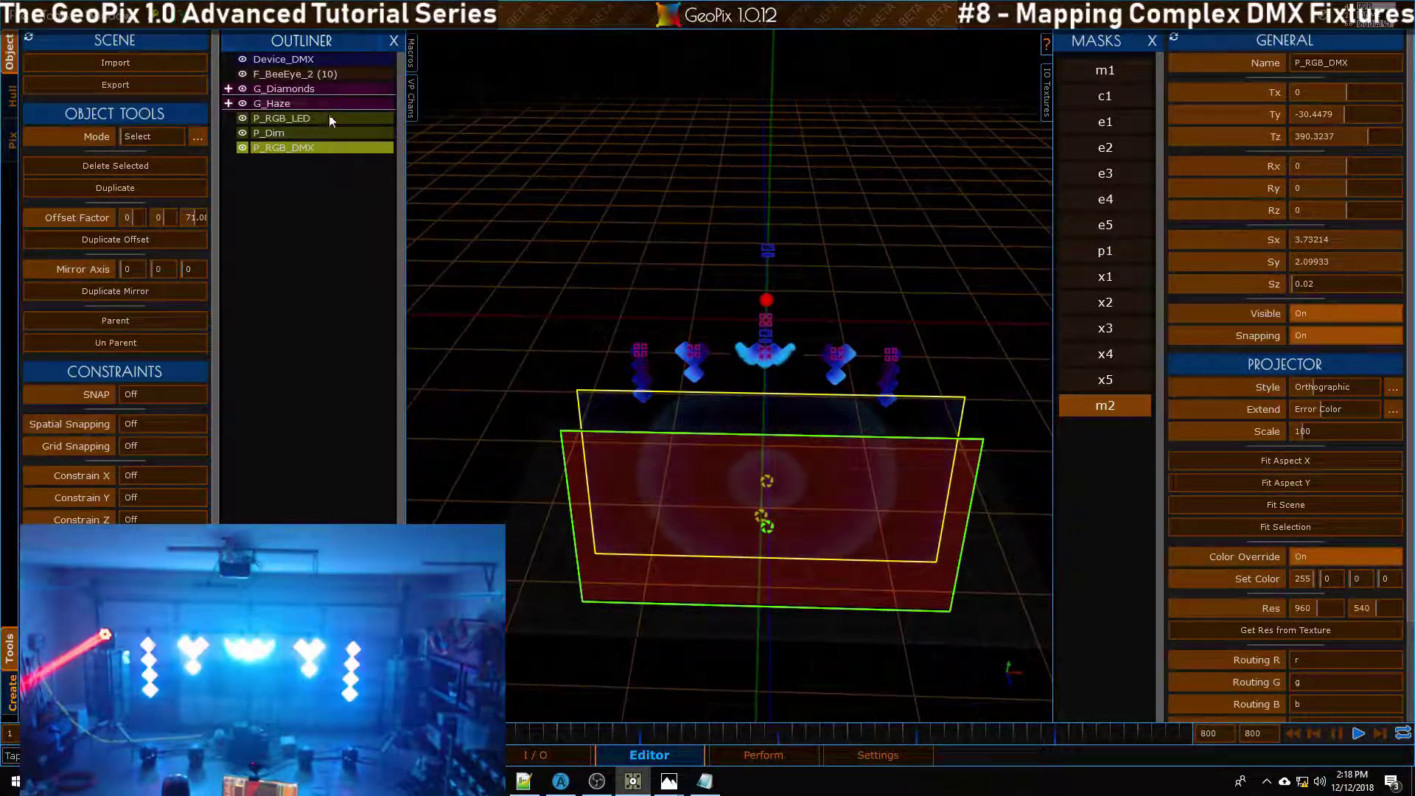
left_click(284, 77)
left_click_drag(947, 326, 963, 303, "alt")
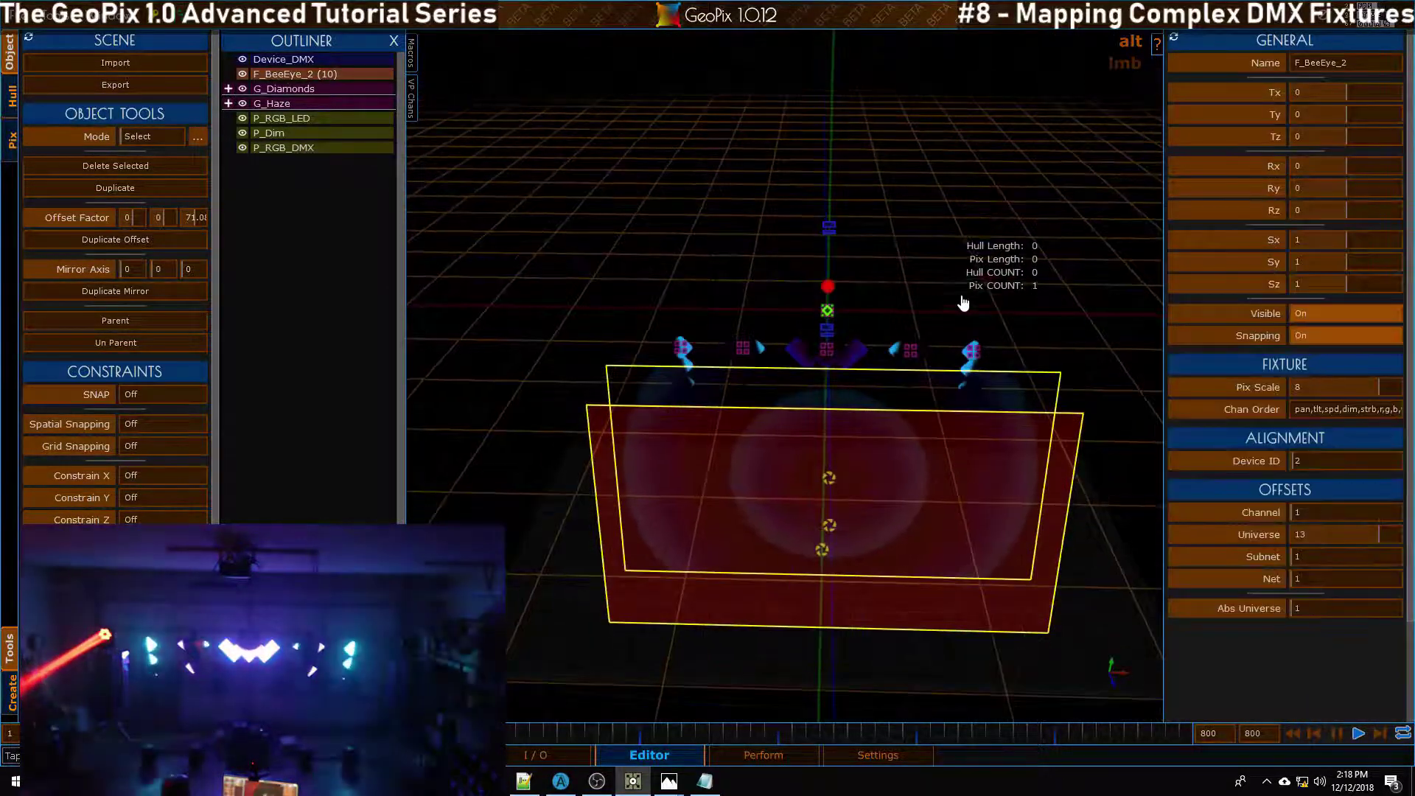
key("g")
key("x")
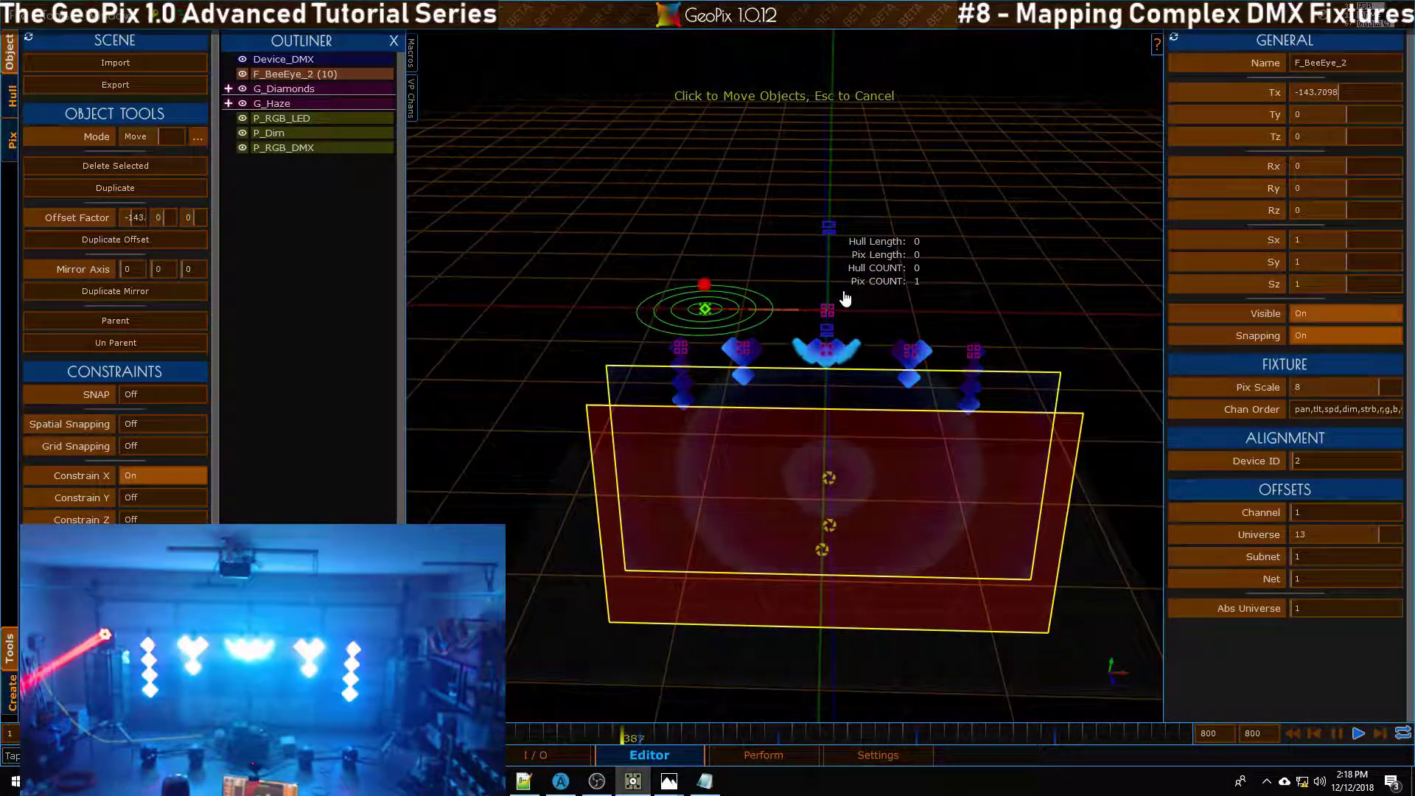
left_click(822, 299)
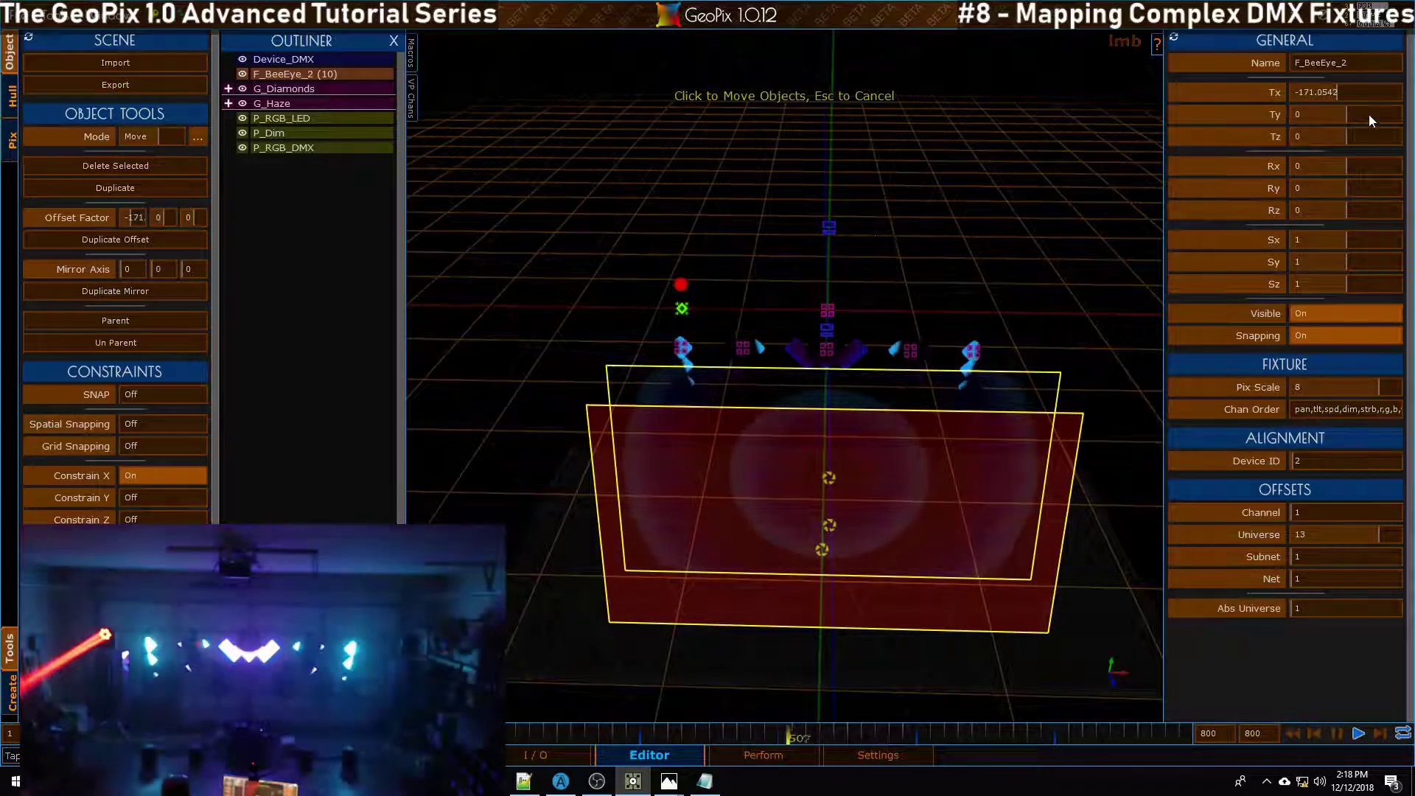
Step: Set the X position of F_BeeEye_2 to -200 and then to -150
left_click(1263, 89)
type("-200")
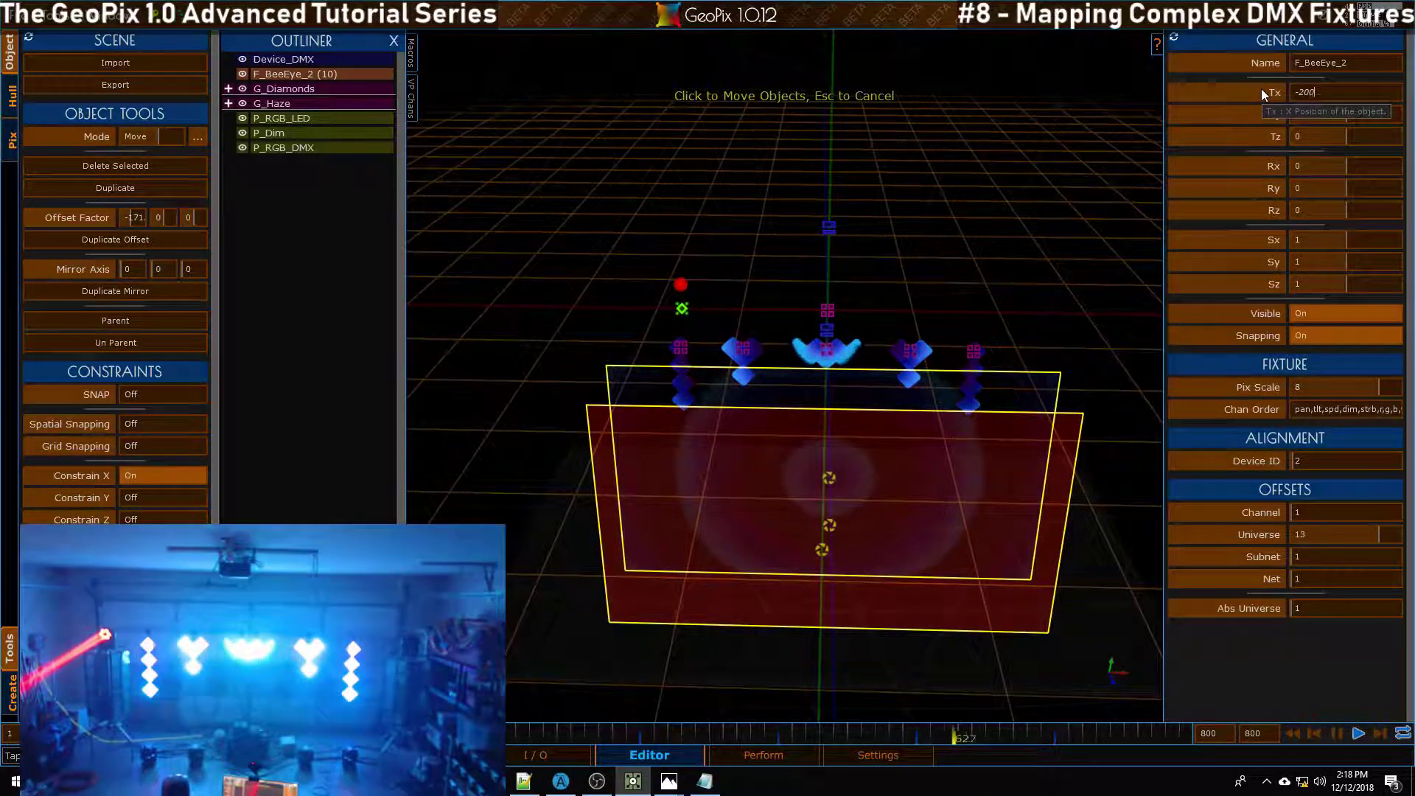
key("Return")
type("-")
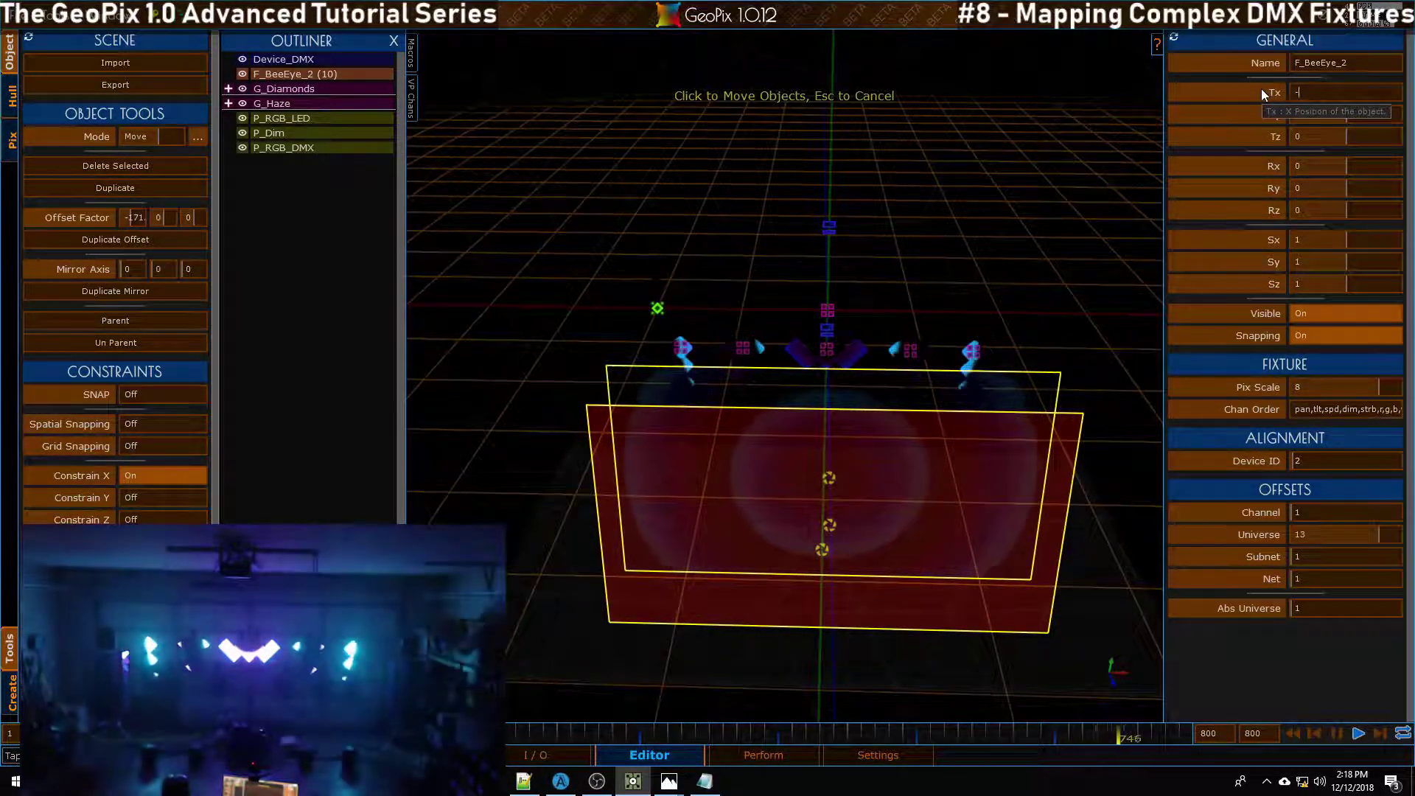
type("150")
key("Return")
Step: Turn off Color Override on the P_RGB_DMX projector
left_click_drag(711, 346, 825, 302, "alt")
left_click(298, 148)
mouse_move(859, 322)
right_mouse_down("alt")
mouse_move(854, 297)
mouse_move(846, 332)
right_mouse_up("alt")
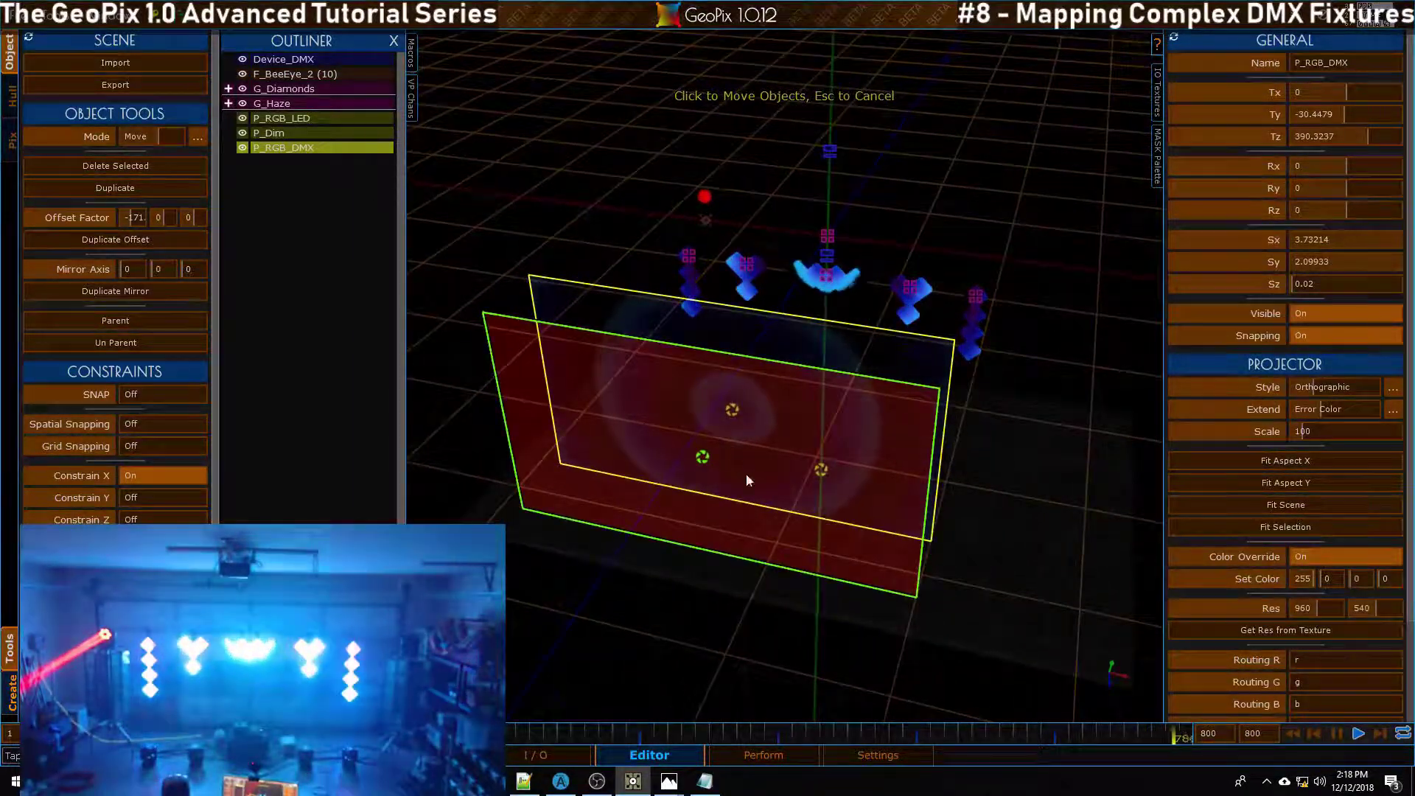
left_click_drag(783, 300, 766, 318, "alt")
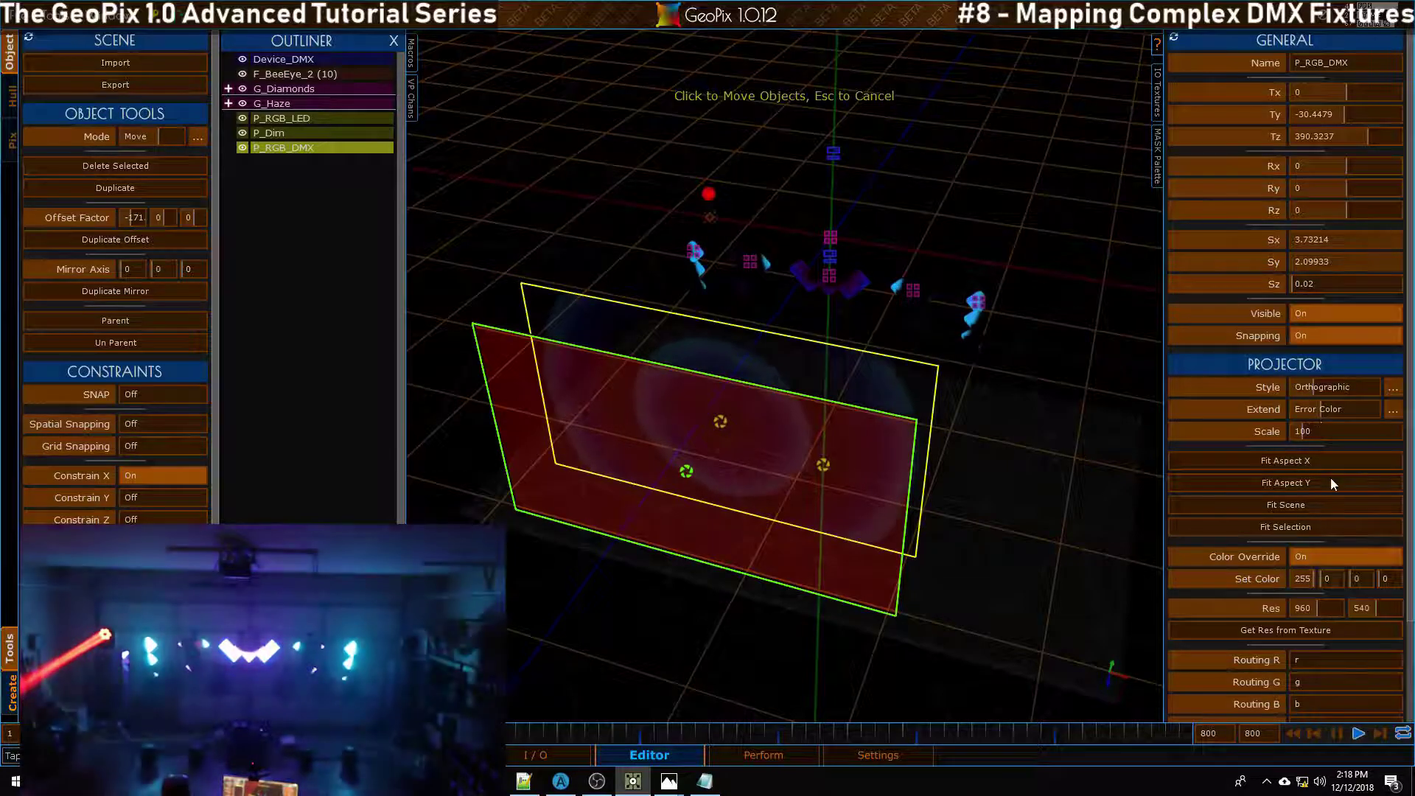
left_click(1315, 555)
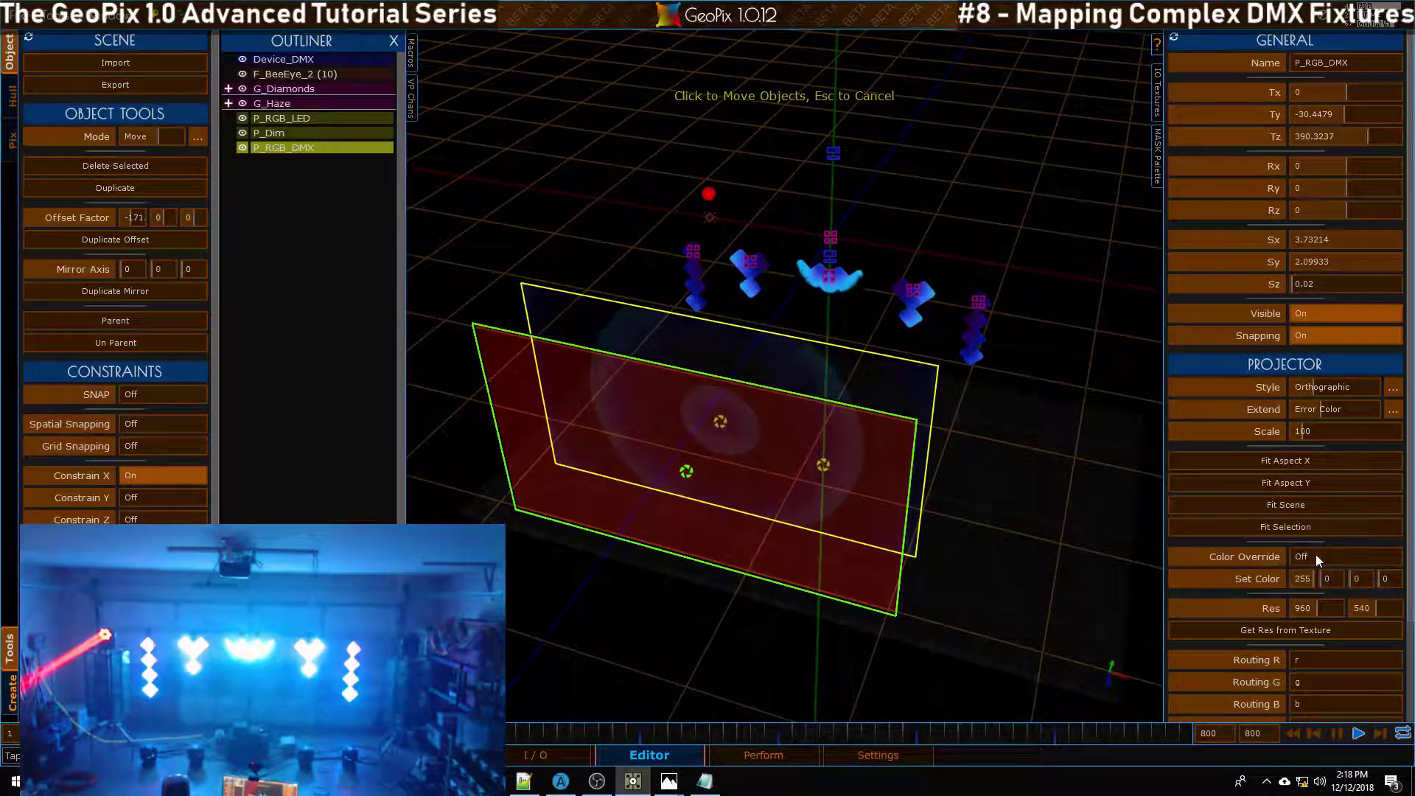
left_click_drag(631, 297, 651, 316, "alt")
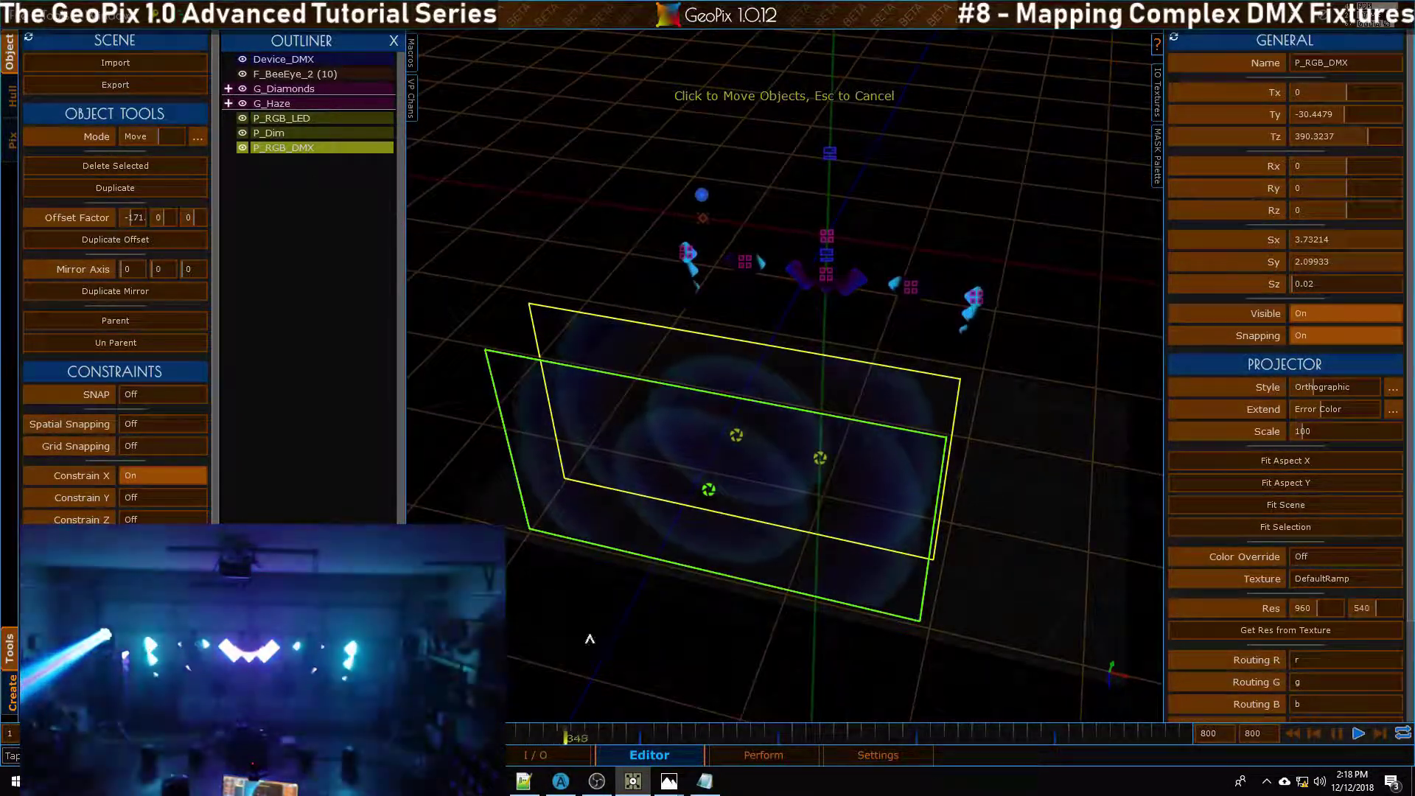
Step: Add a Ramp effect to the I/O graph beside the M_Dim node and set its type to Horizontal
left_click(563, 756)
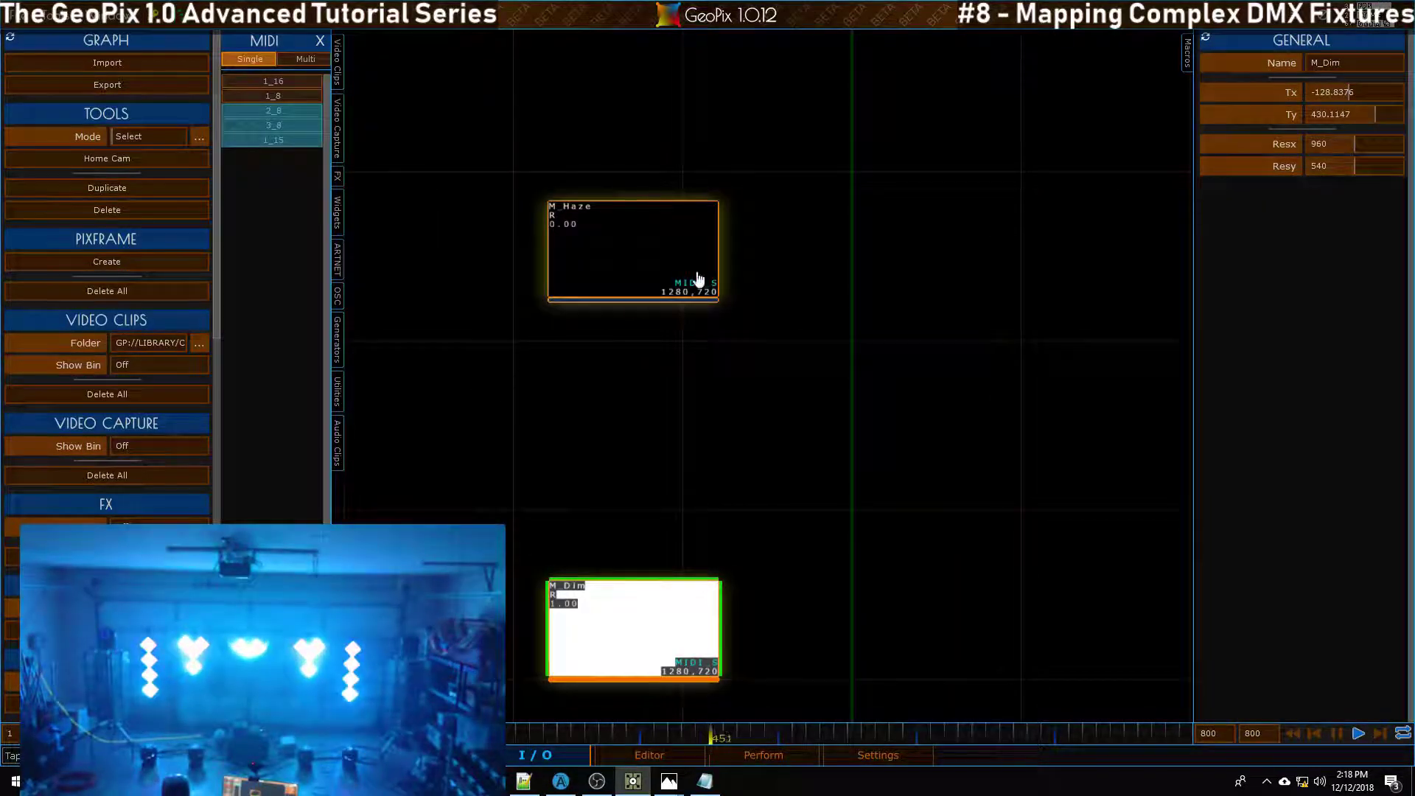
scroll(699, 278, "down", 3)
scroll(789, 261, "up", 3)
middle_click_drag(753, 301, 712, 169)
left_click(321, 41)
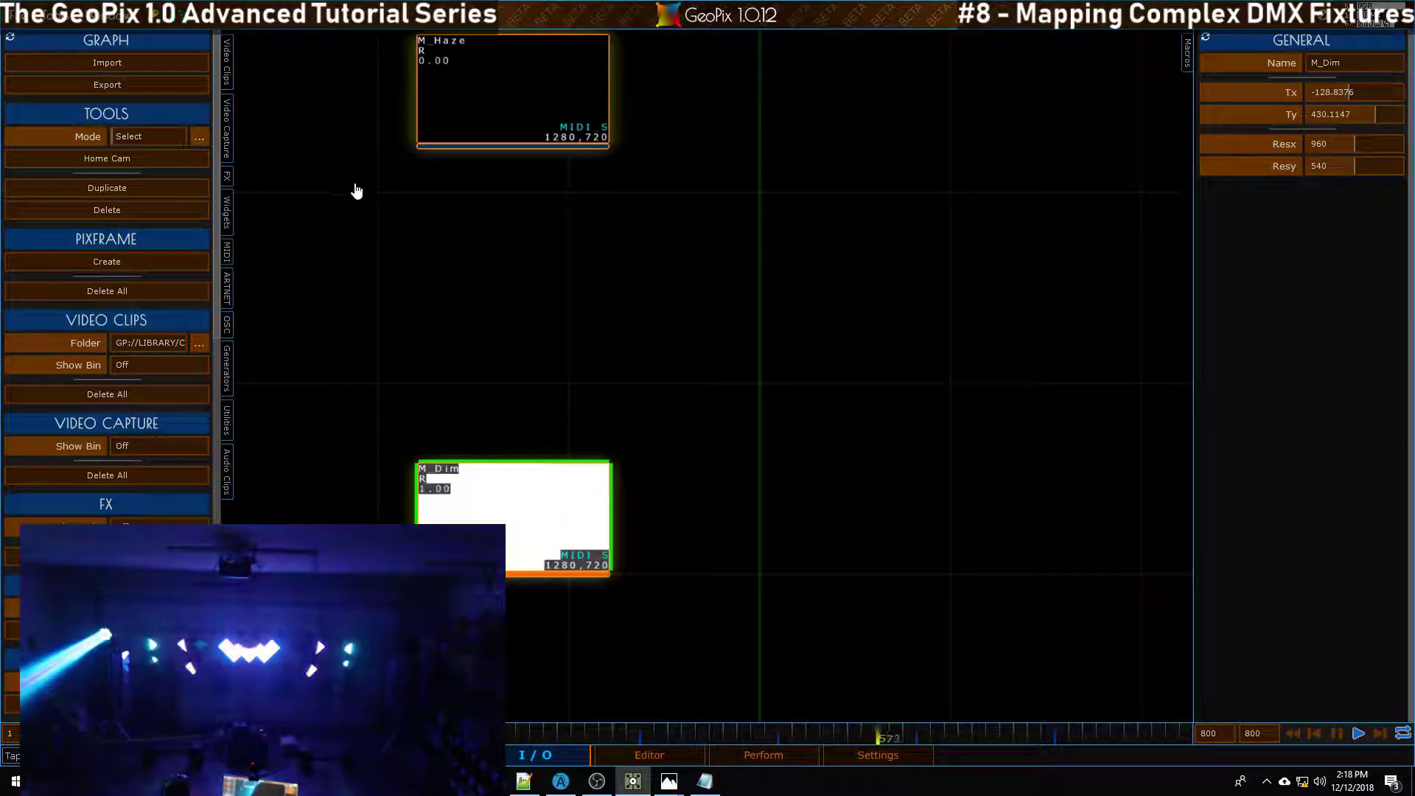
left_click(227, 175)
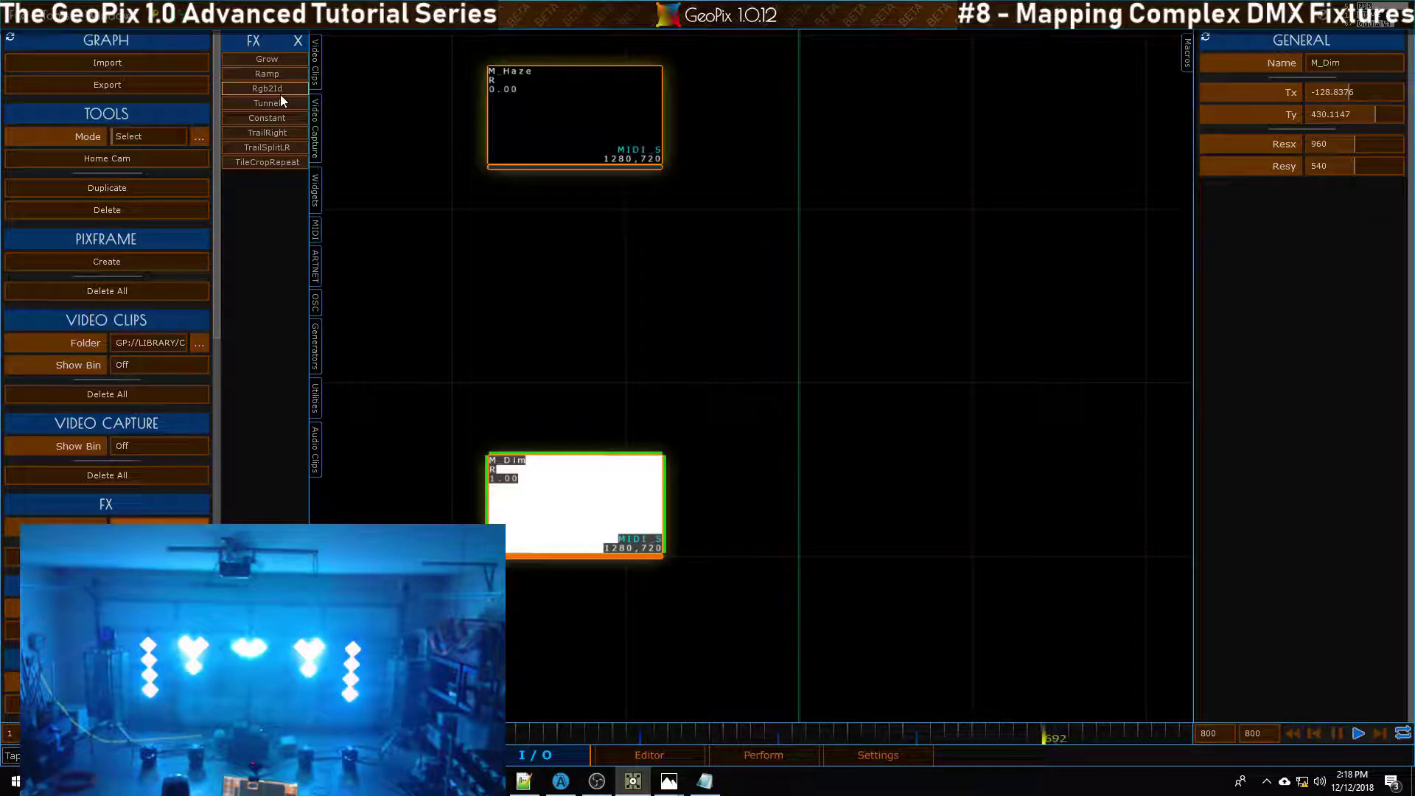
left_click(273, 73)
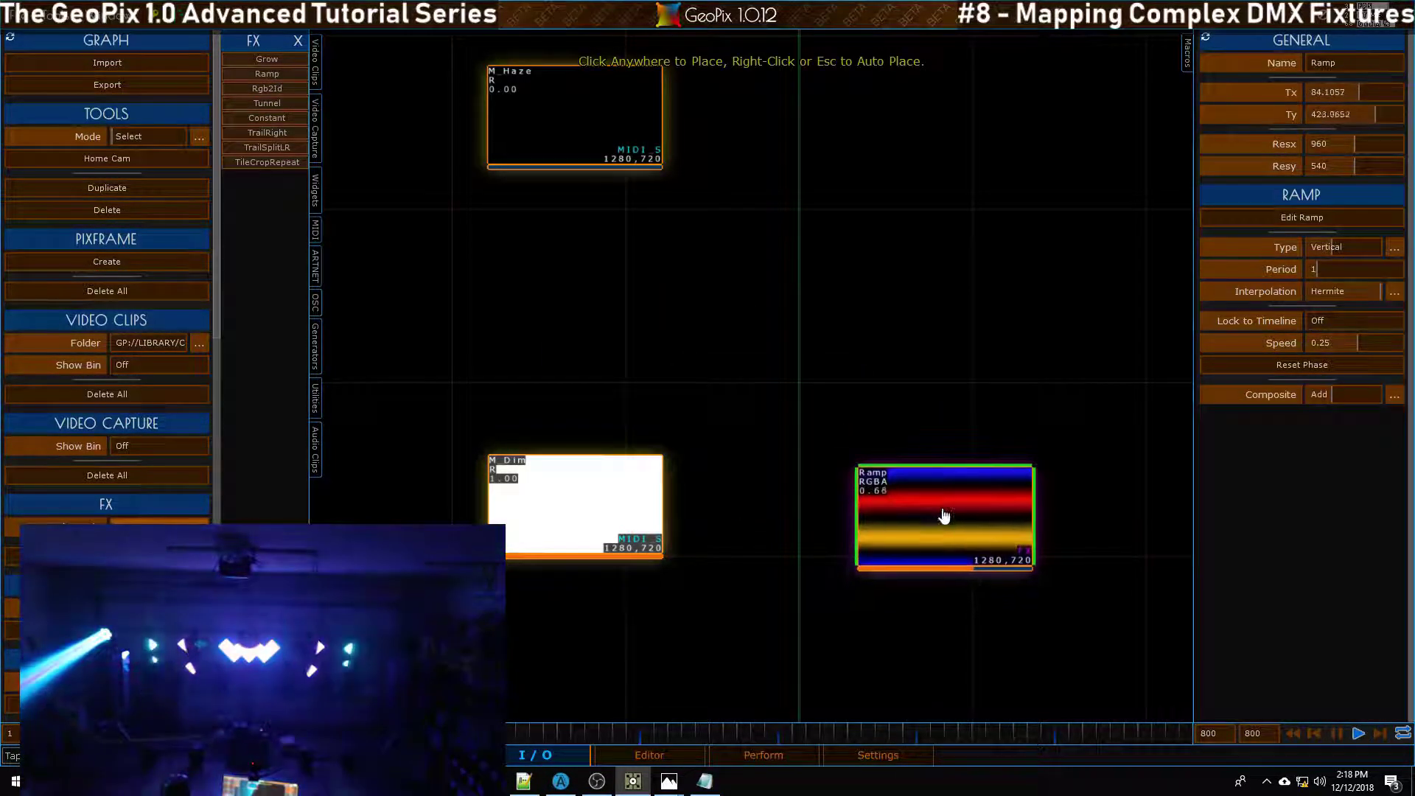
left_click(941, 509)
left_click(1368, 248)
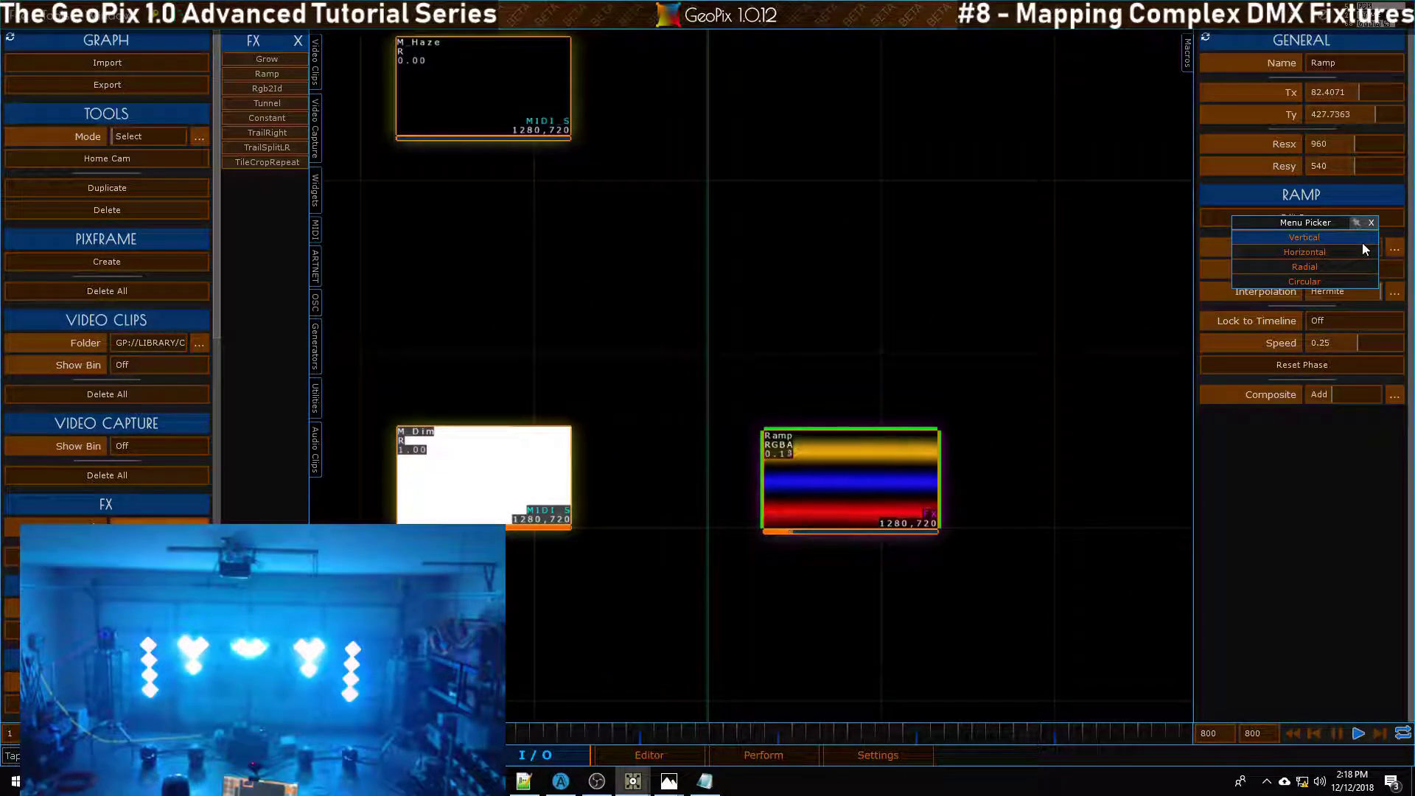
left_click(1364, 250)
Step: Clear the ramp's existing color keys, create a pure red key at position 0, and add a second key near the middle
left_click(1331, 217)
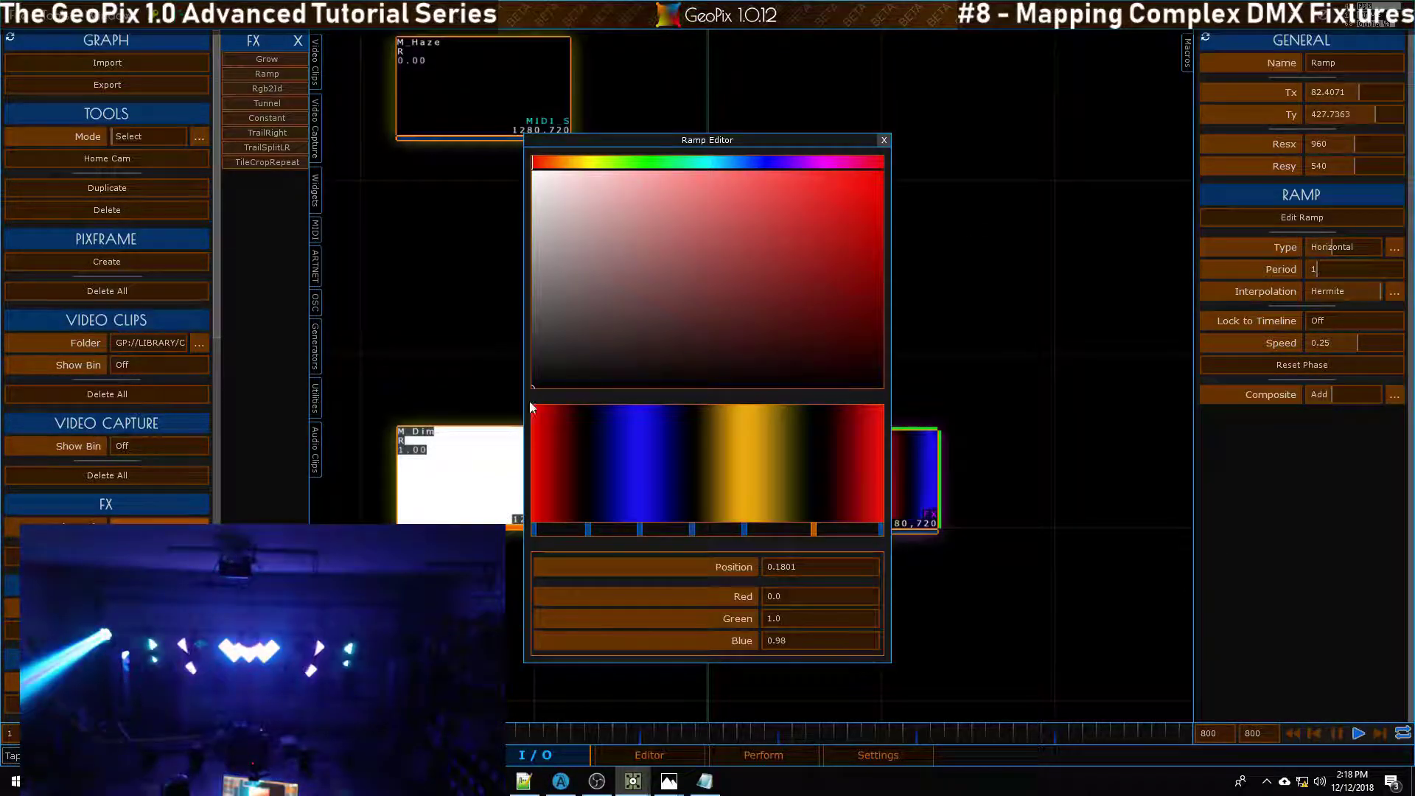
left_click(530, 540)
right_click(532, 529)
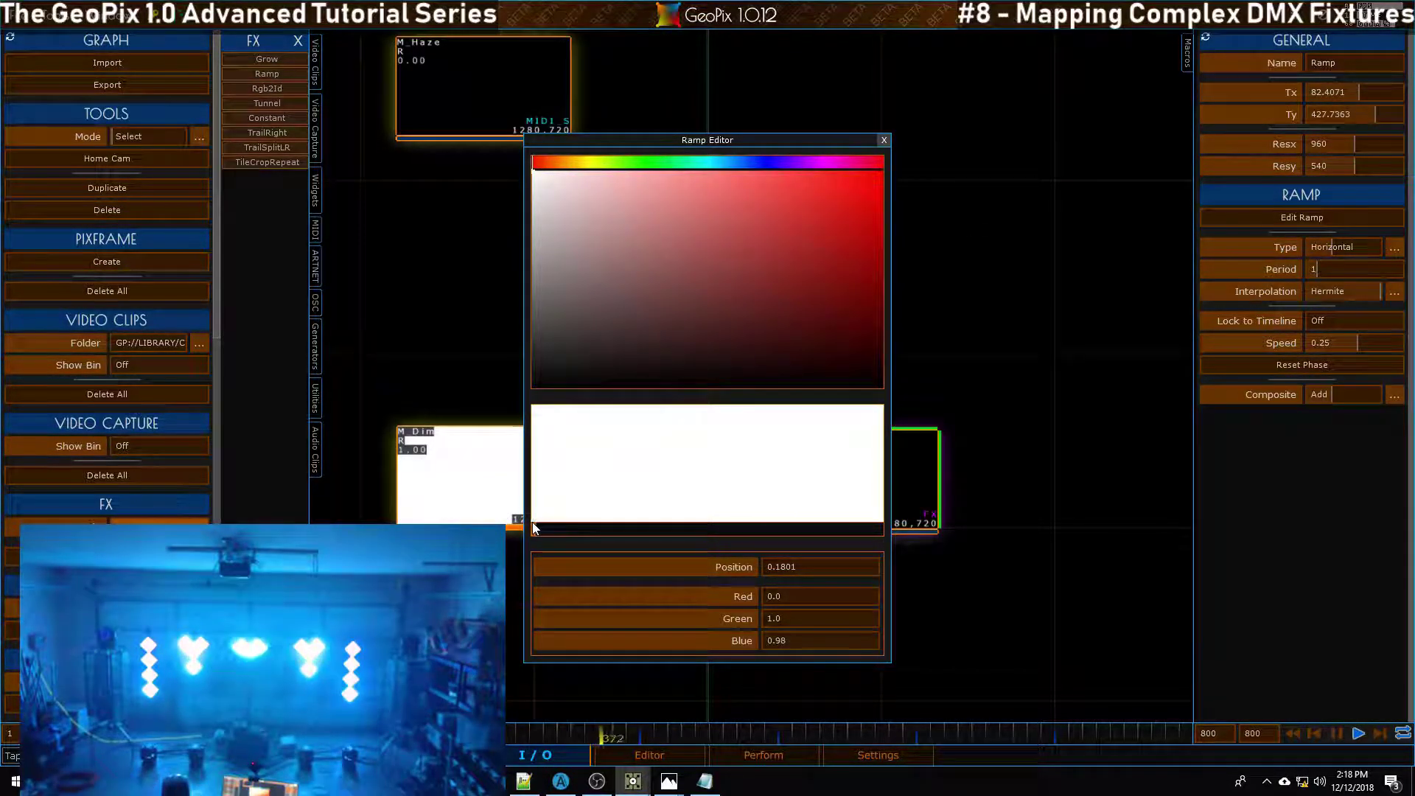
left_click_drag(616, 277, 937, 140)
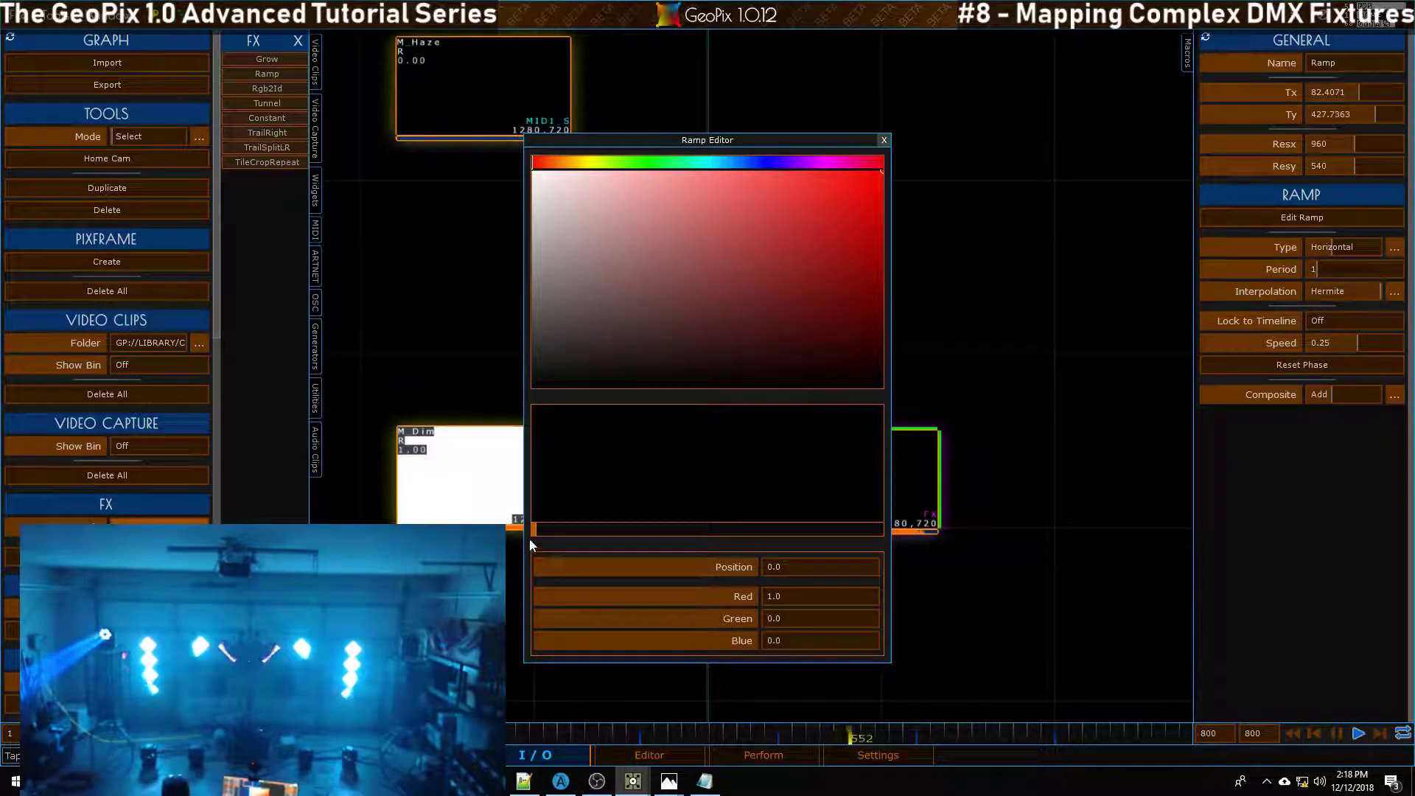
left_click(700, 527)
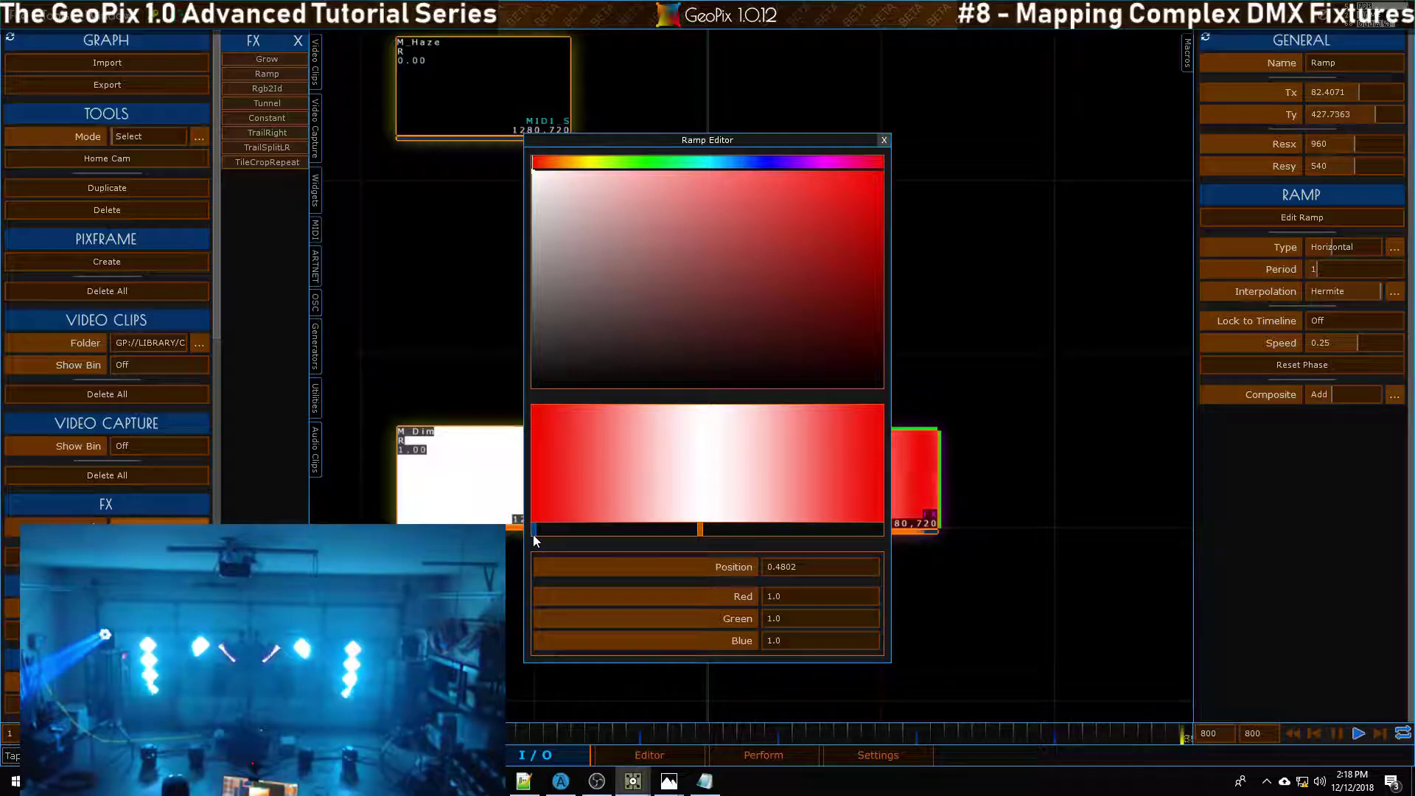
left_click(533, 527)
left_click(820, 213)
left_click(847, 188)
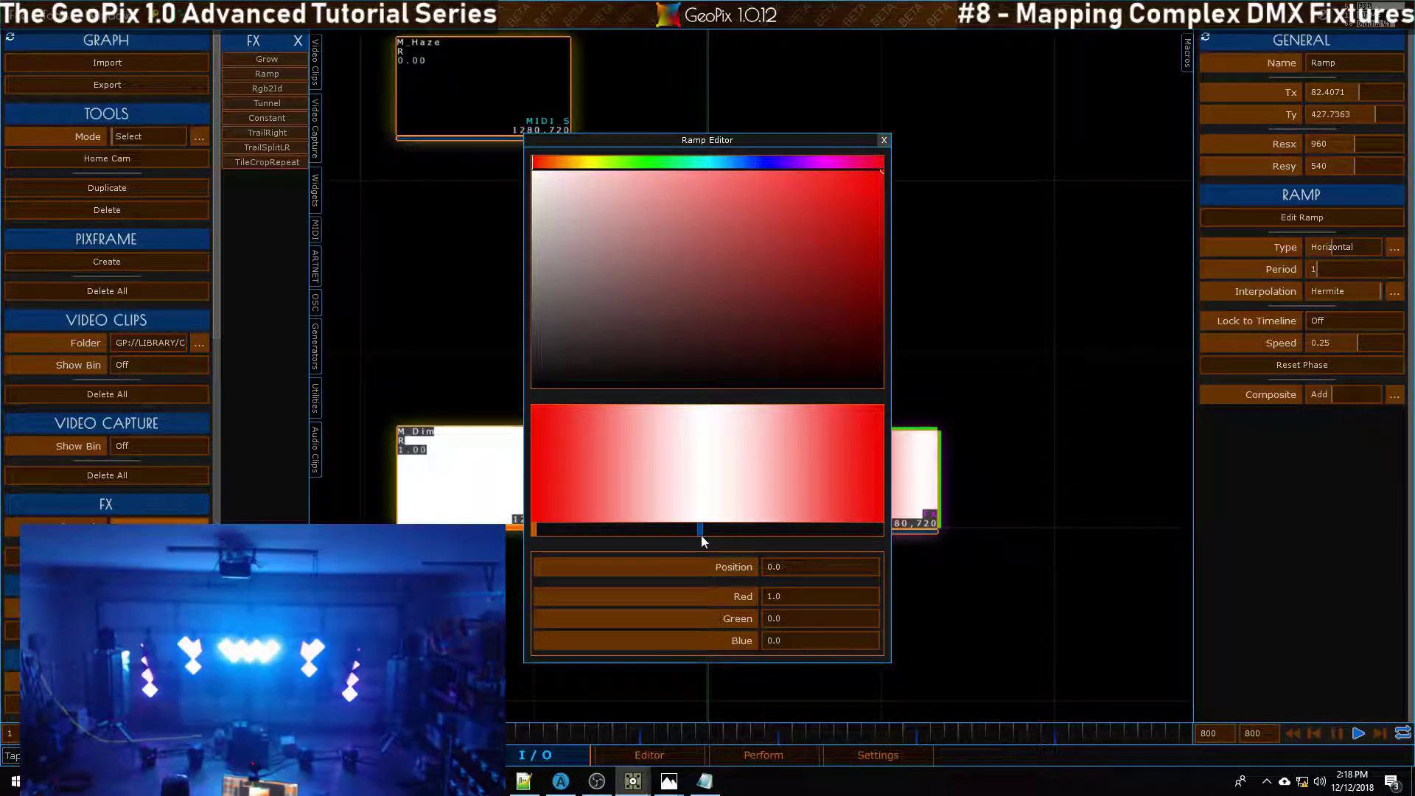
Step: Color the ramp's middle key purple (red 0.76, green 0, blue 1) and move it to about position 0.3
left_click(702, 528)
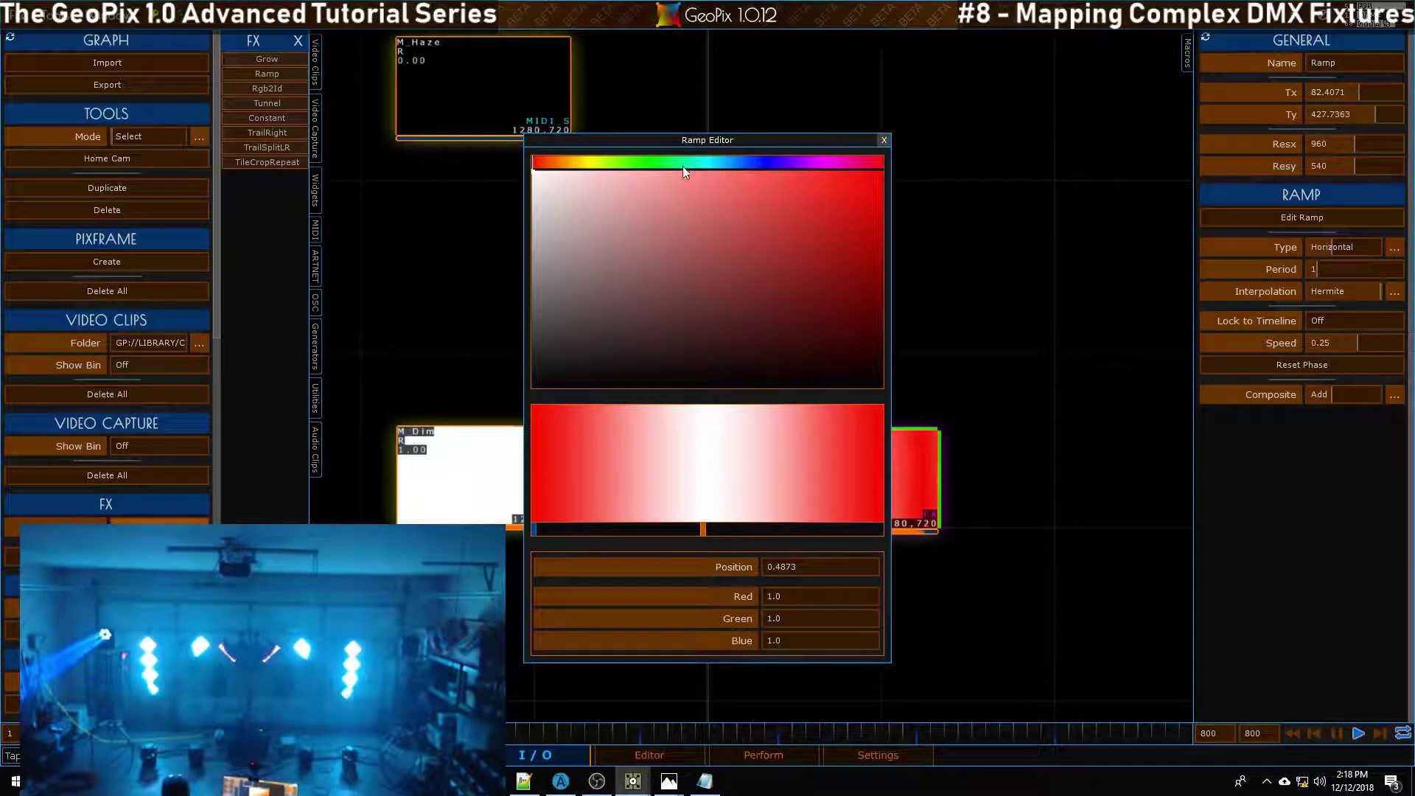
left_click(600, 164)
left_click(811, 164)
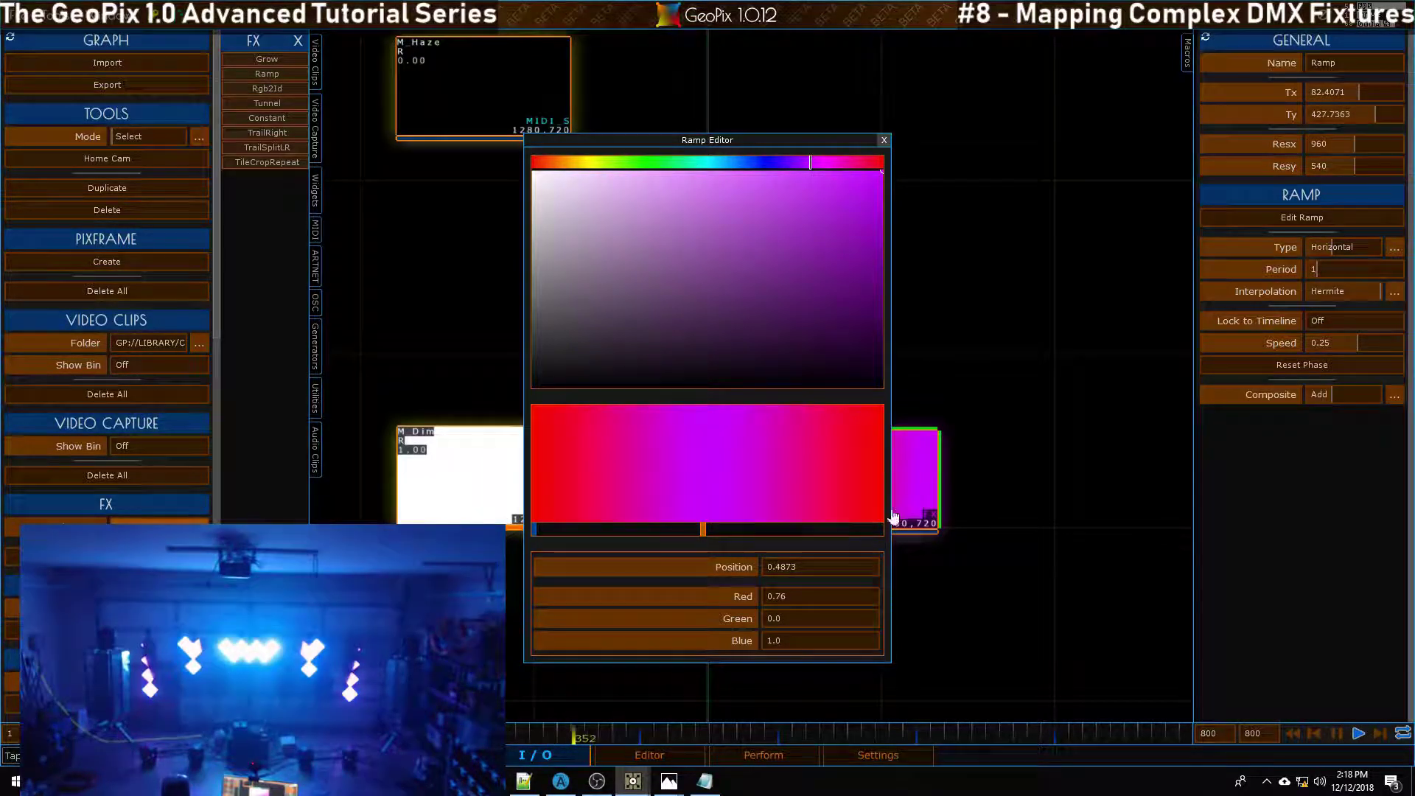
left_click_drag(701, 527, 640, 527)
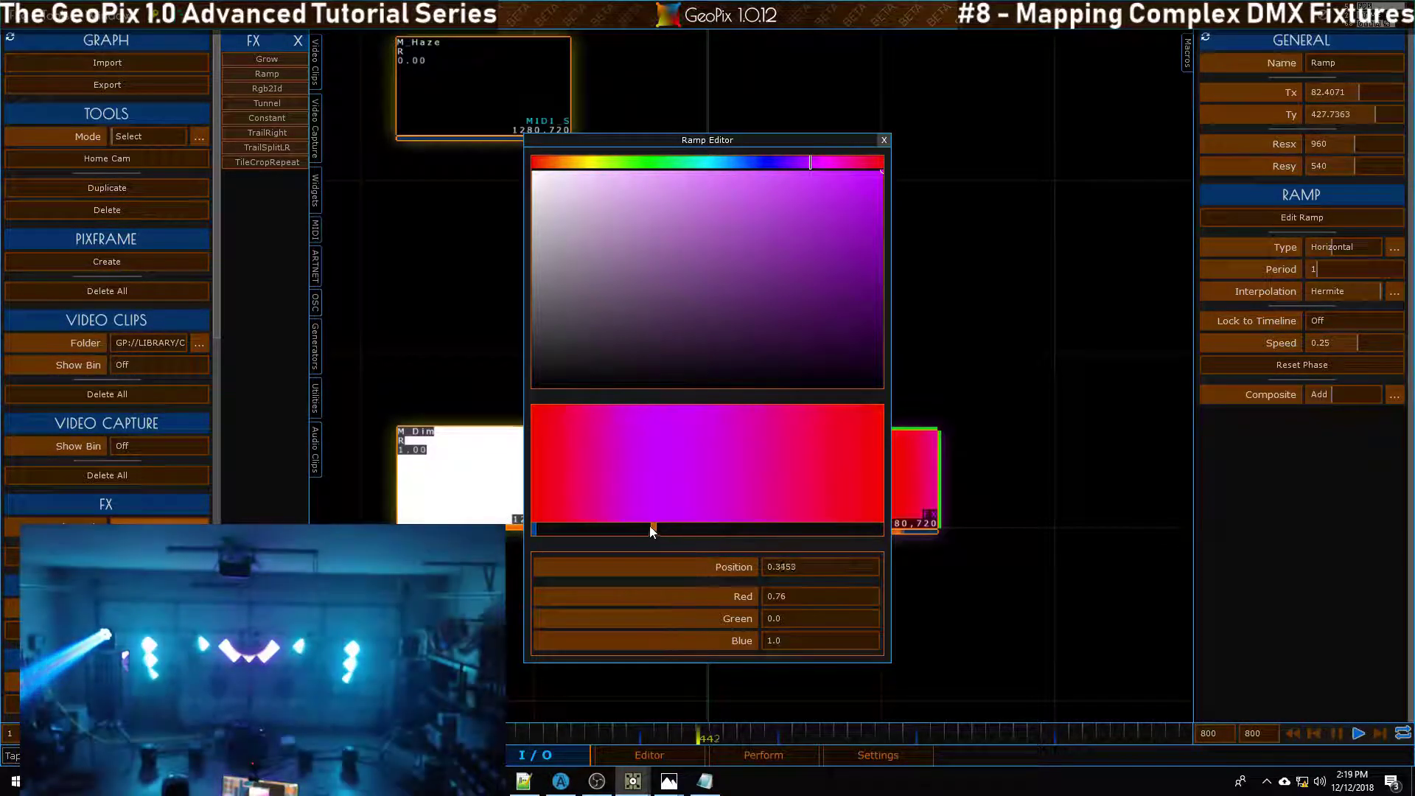
Step: Add a turquoise ramp key (red 0, green 1, blue 0.72) at about position 0.65 and close the Ramp Editor
left_click(758, 529)
mouse_move(670, 161)
left_mouse_down()
mouse_move(637, 159)
mouse_move(688, 170)
left_mouse_up()
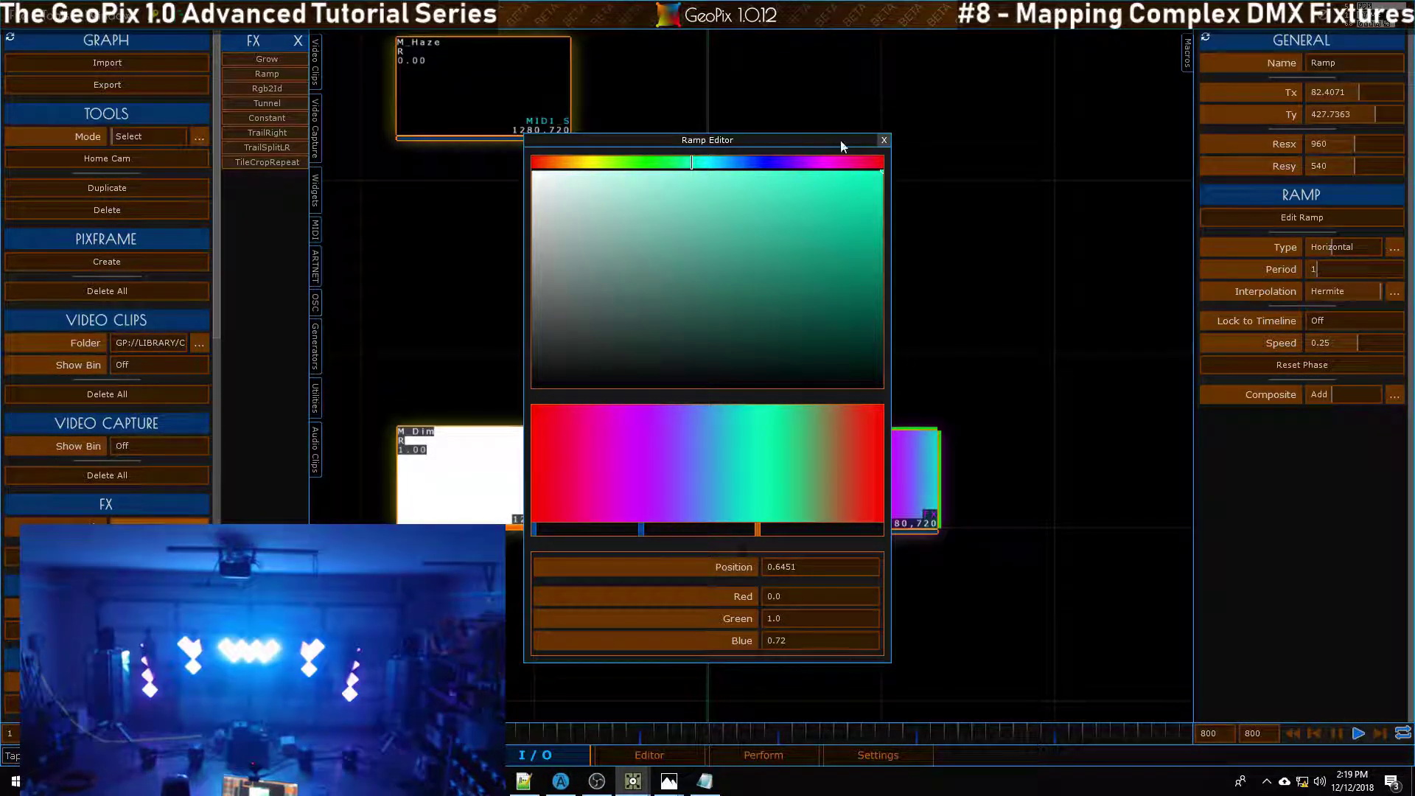
left_click(883, 140)
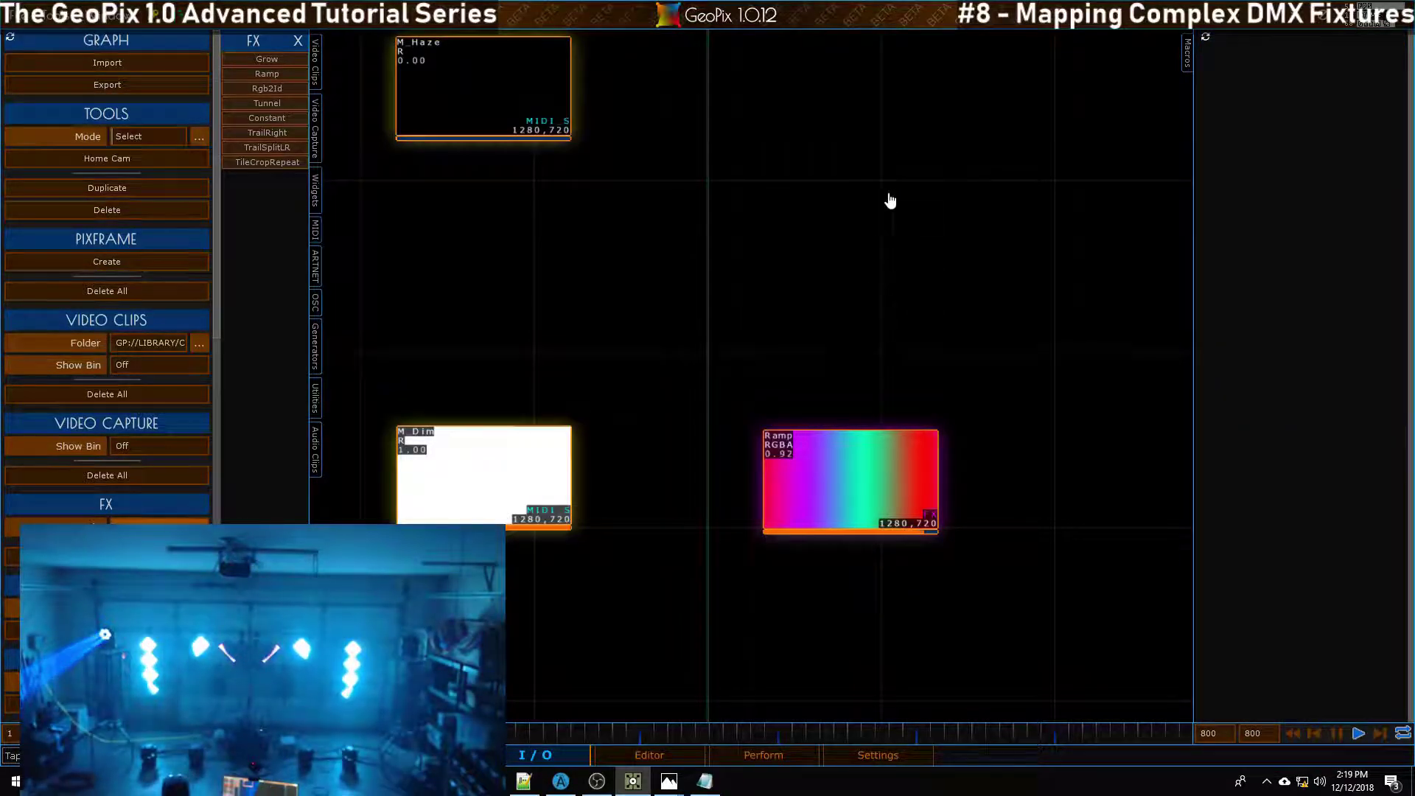
Step: Rename the ramp node as Ramp_DMX_RGB
left_click(1350, 64)
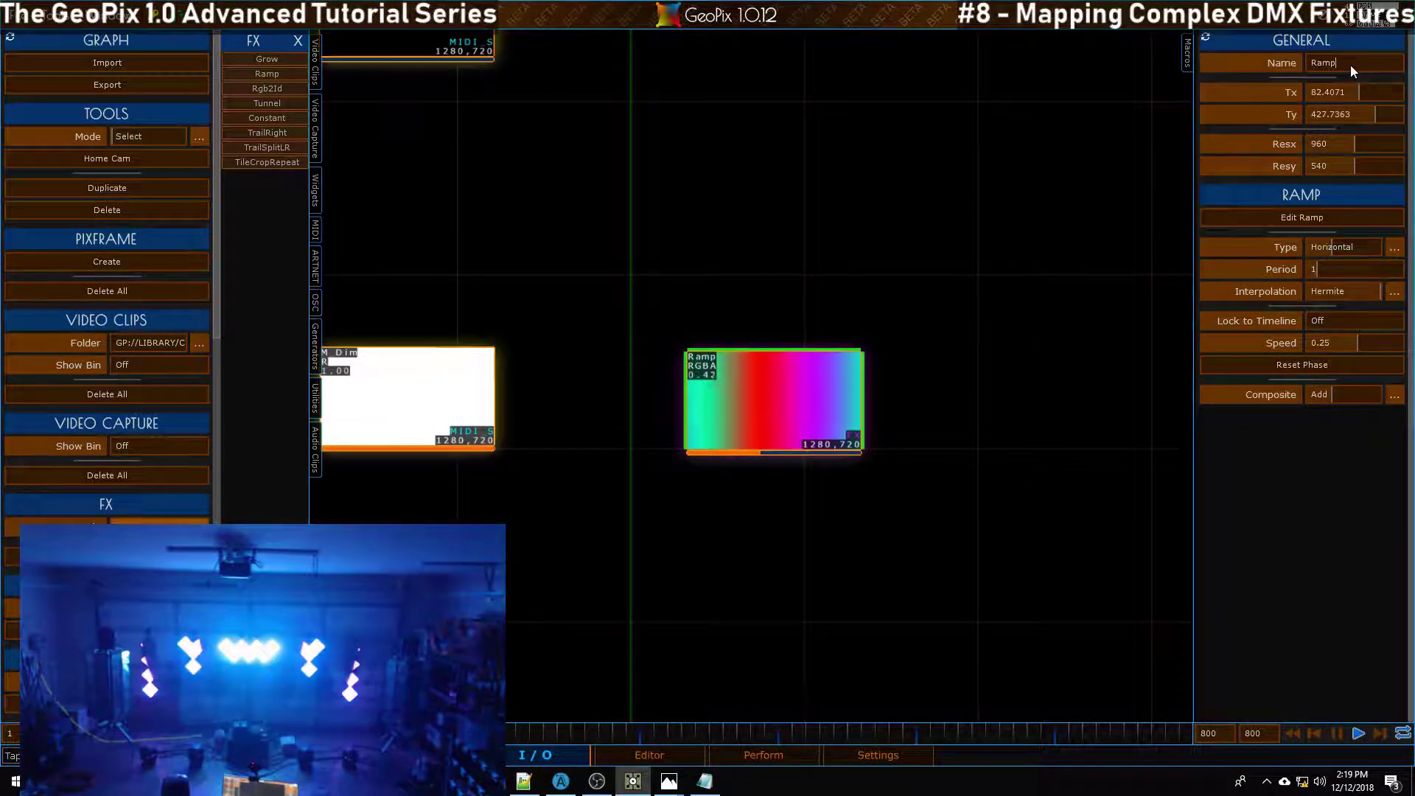
type("_DMX_RGB")
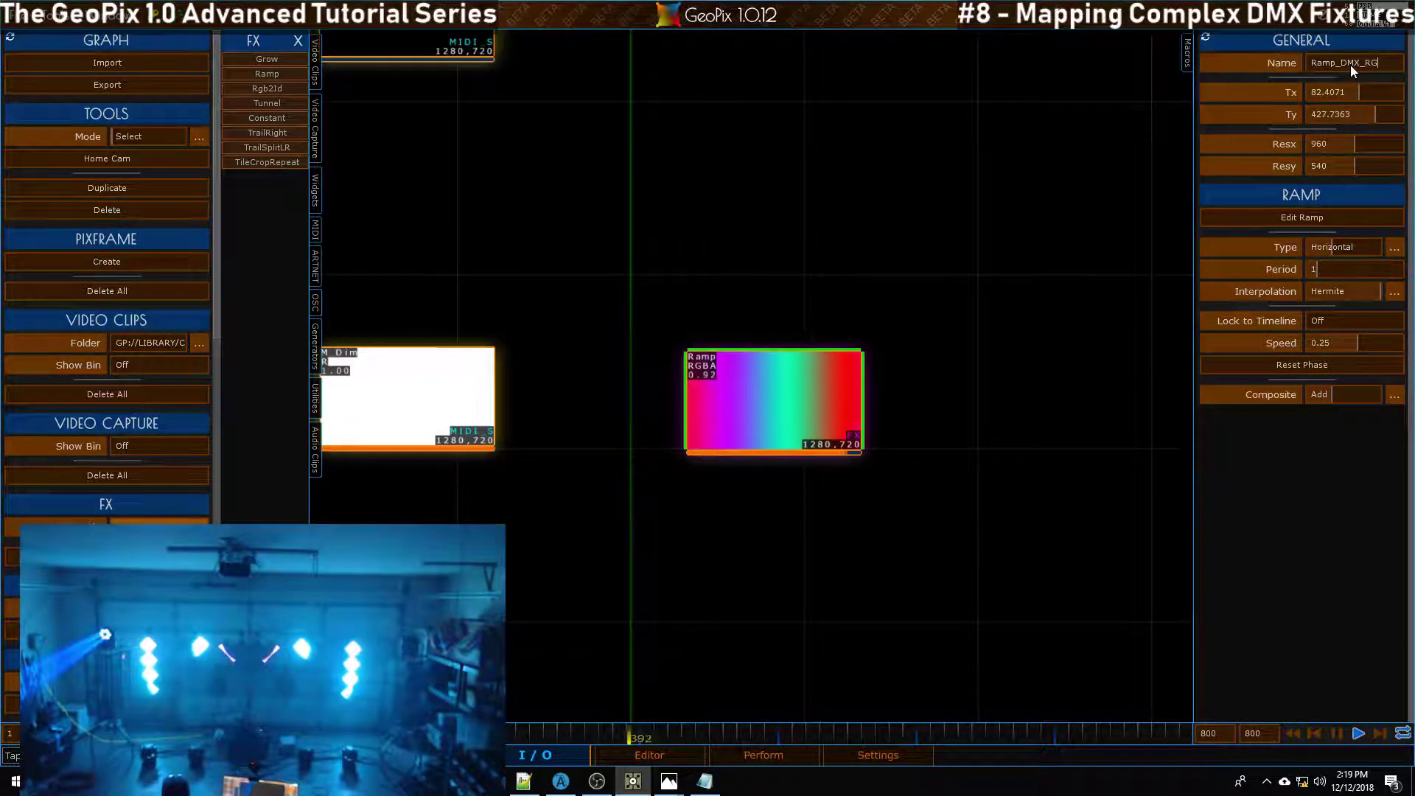
key("Return")
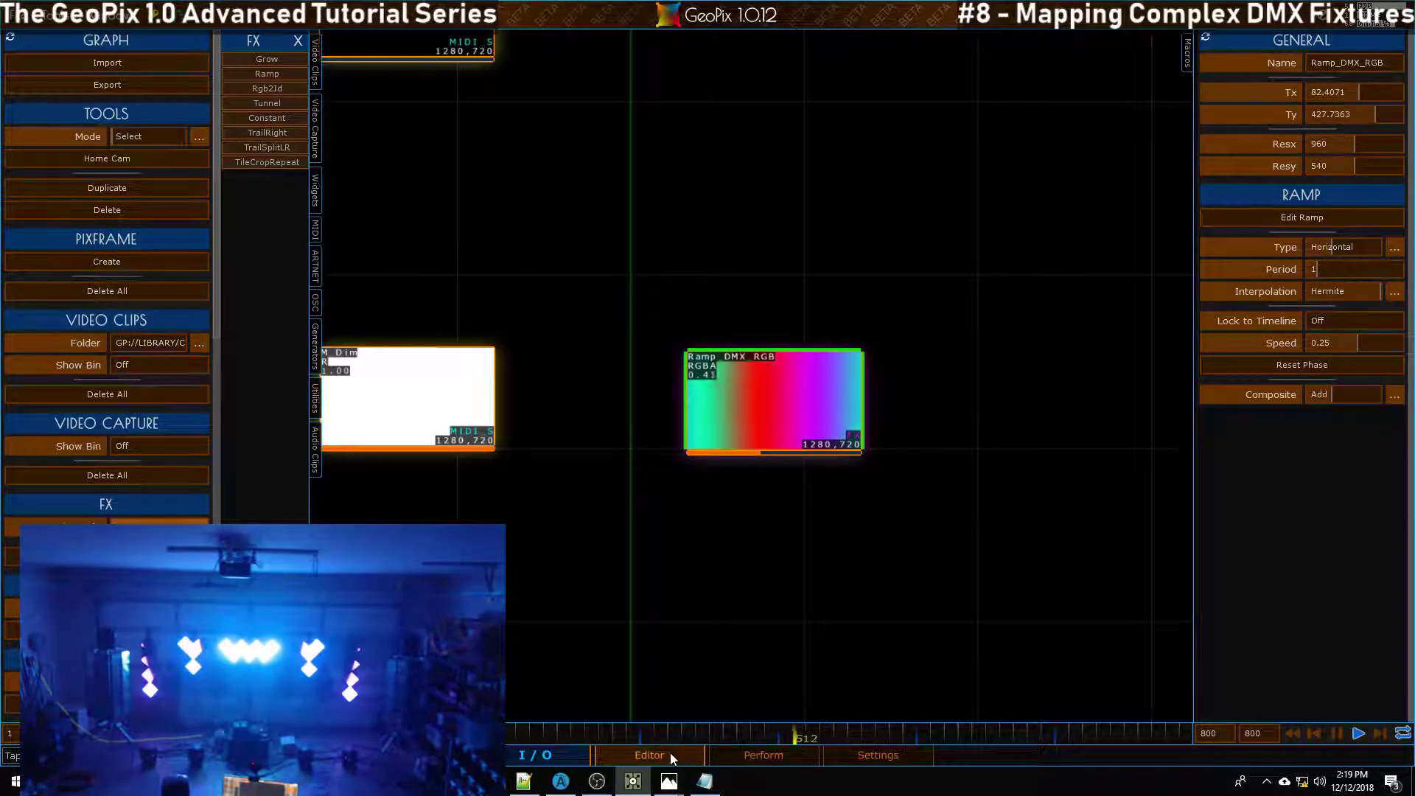
Step: Assign the Ramp_DMX_RGB texture to the P_RGB_DMX projector in the Editor
left_click(670, 754)
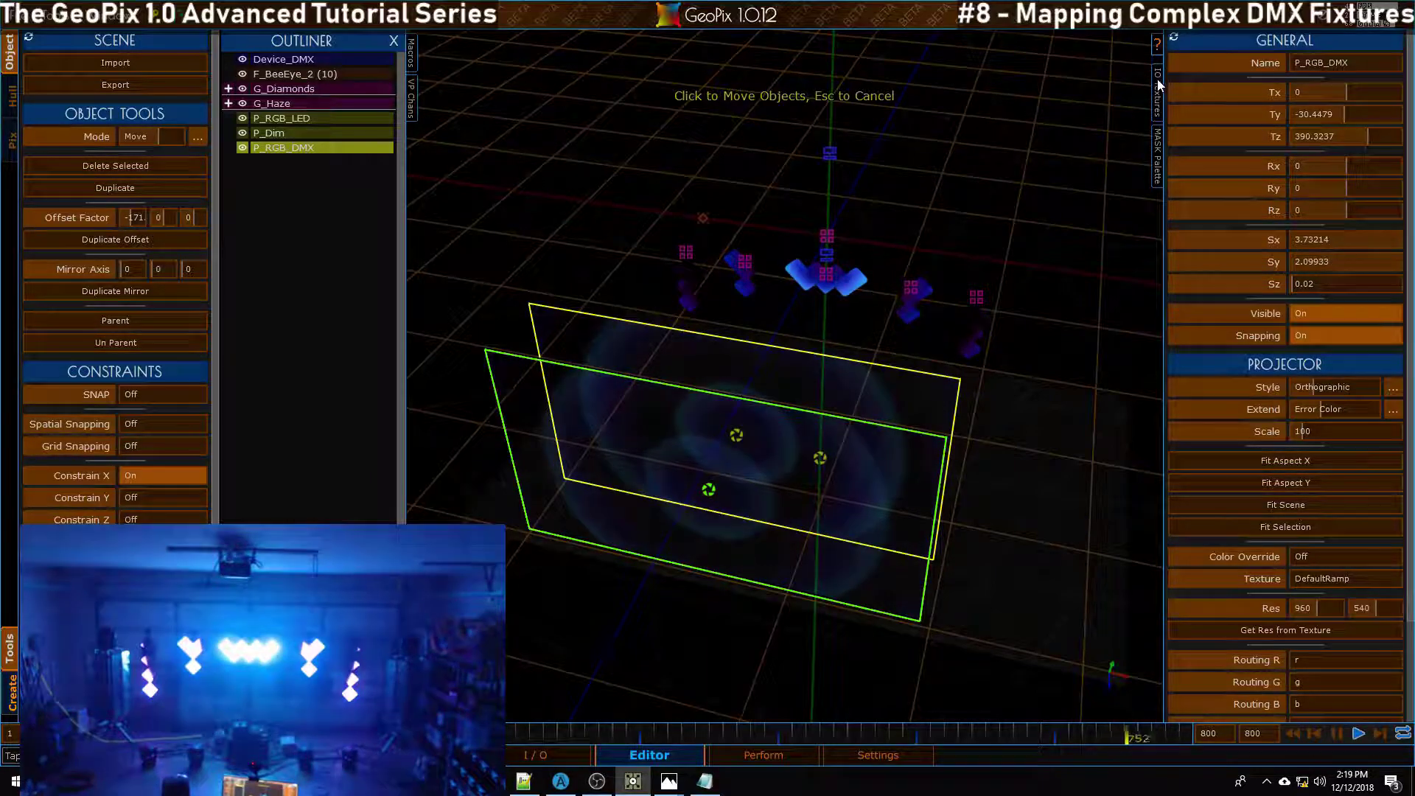
left_click(1157, 94)
left_click(1096, 146)
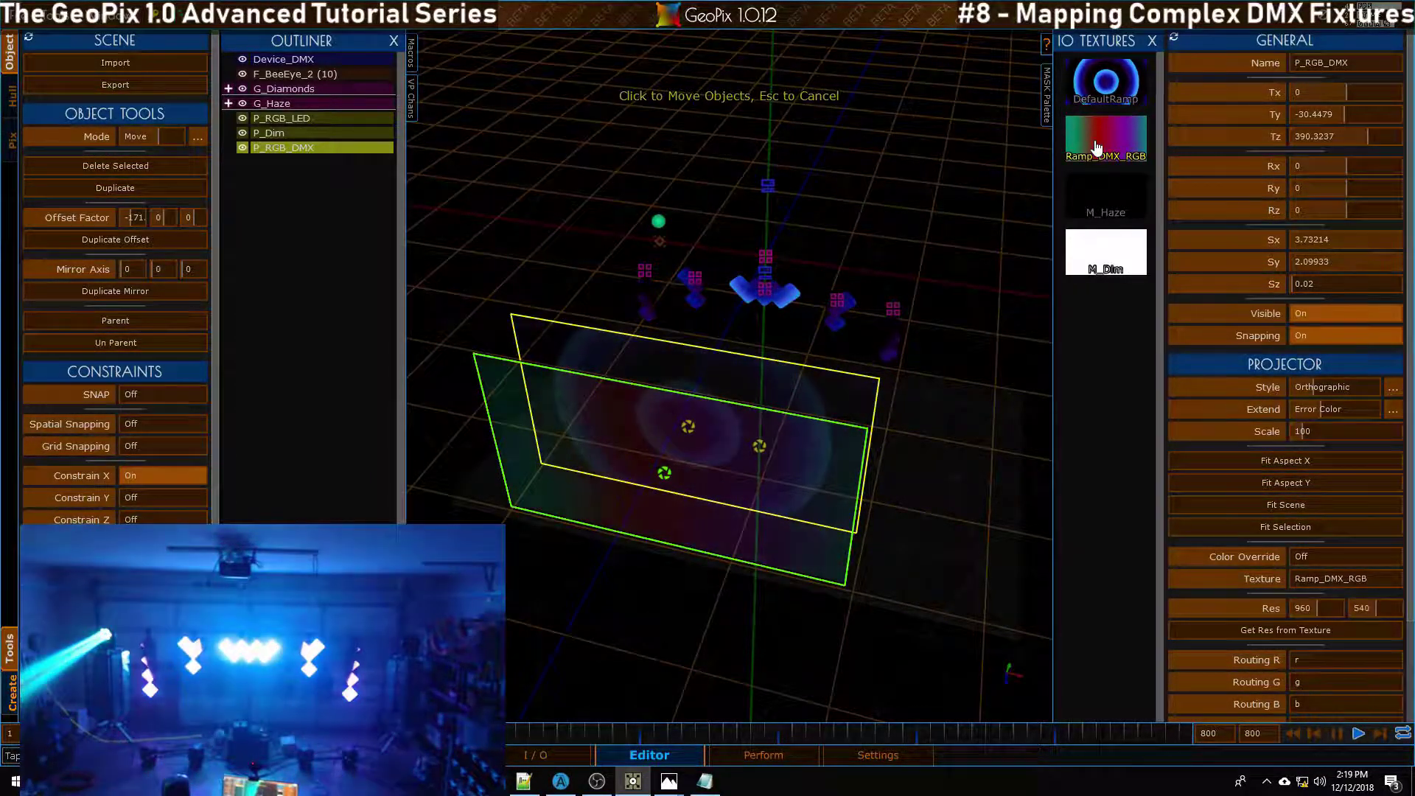
Step: Examine from several angles how the P_RGB_DMX ramp maps onto the bee eye fixture compared with the diamonds
scroll(698, 290, "down", 3)
left_click_drag(698, 332, 755, 335, "alt")
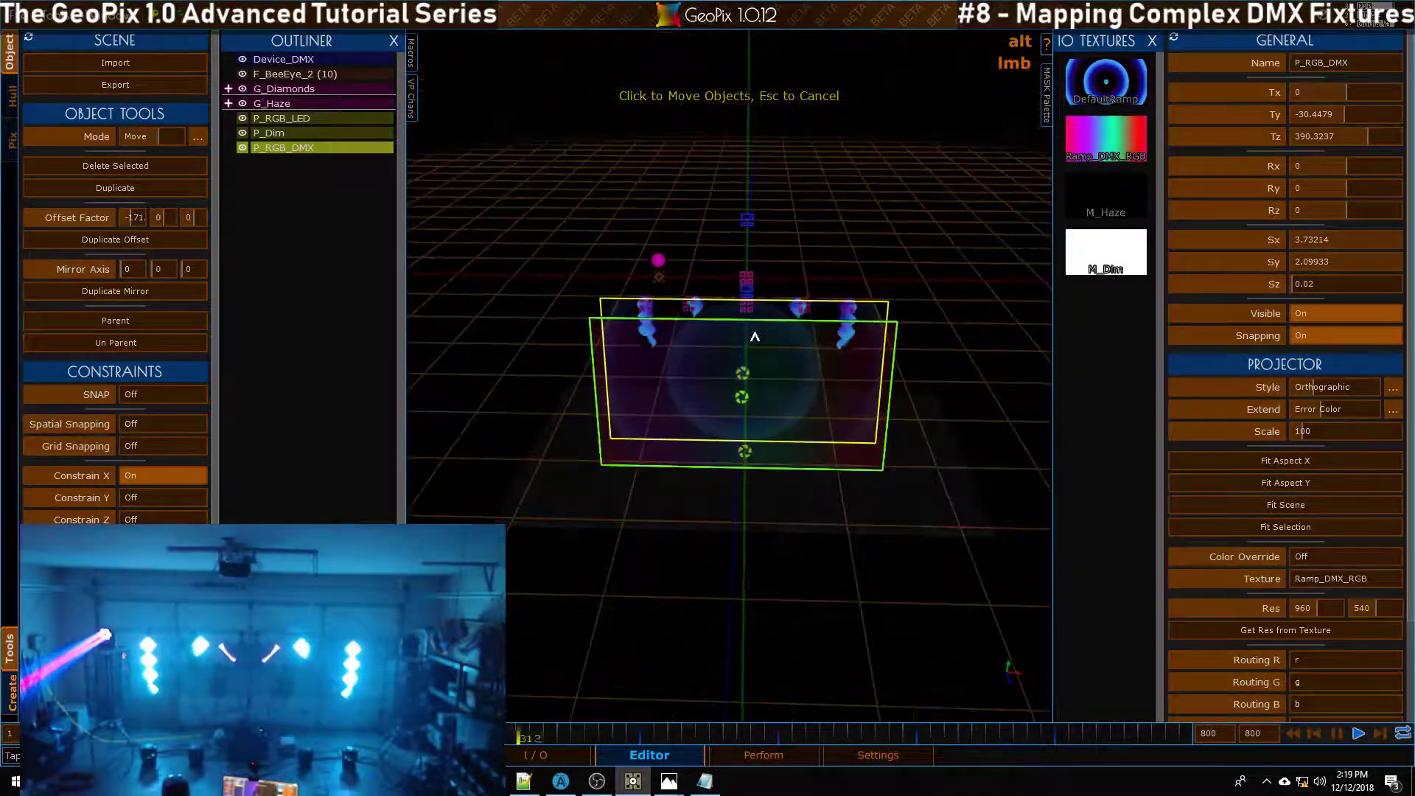
right_click_drag(762, 214, 765, 250, "alt")
left_click_drag(764, 250, 726, 428, "alt")
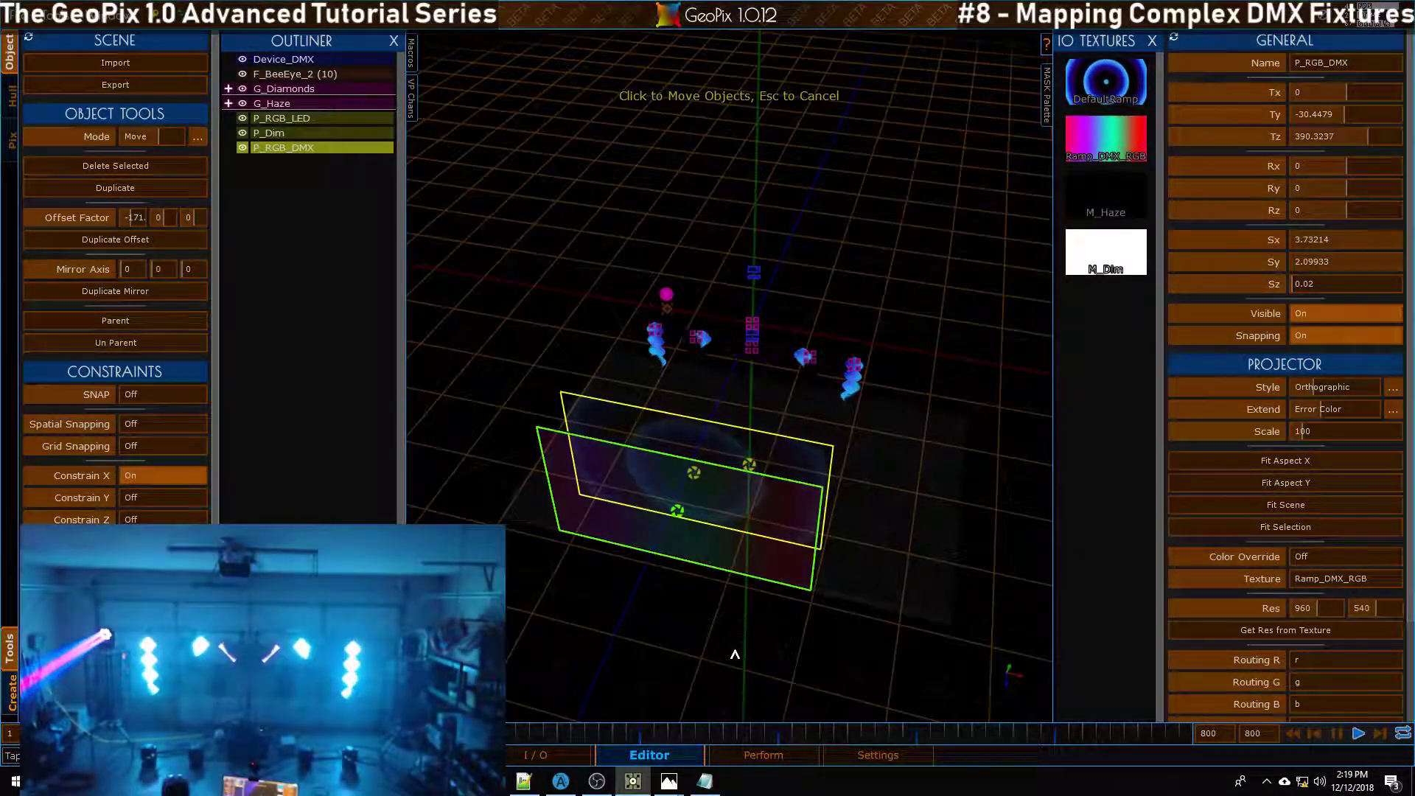
left_click_drag(745, 277, 546, 316, "alt")
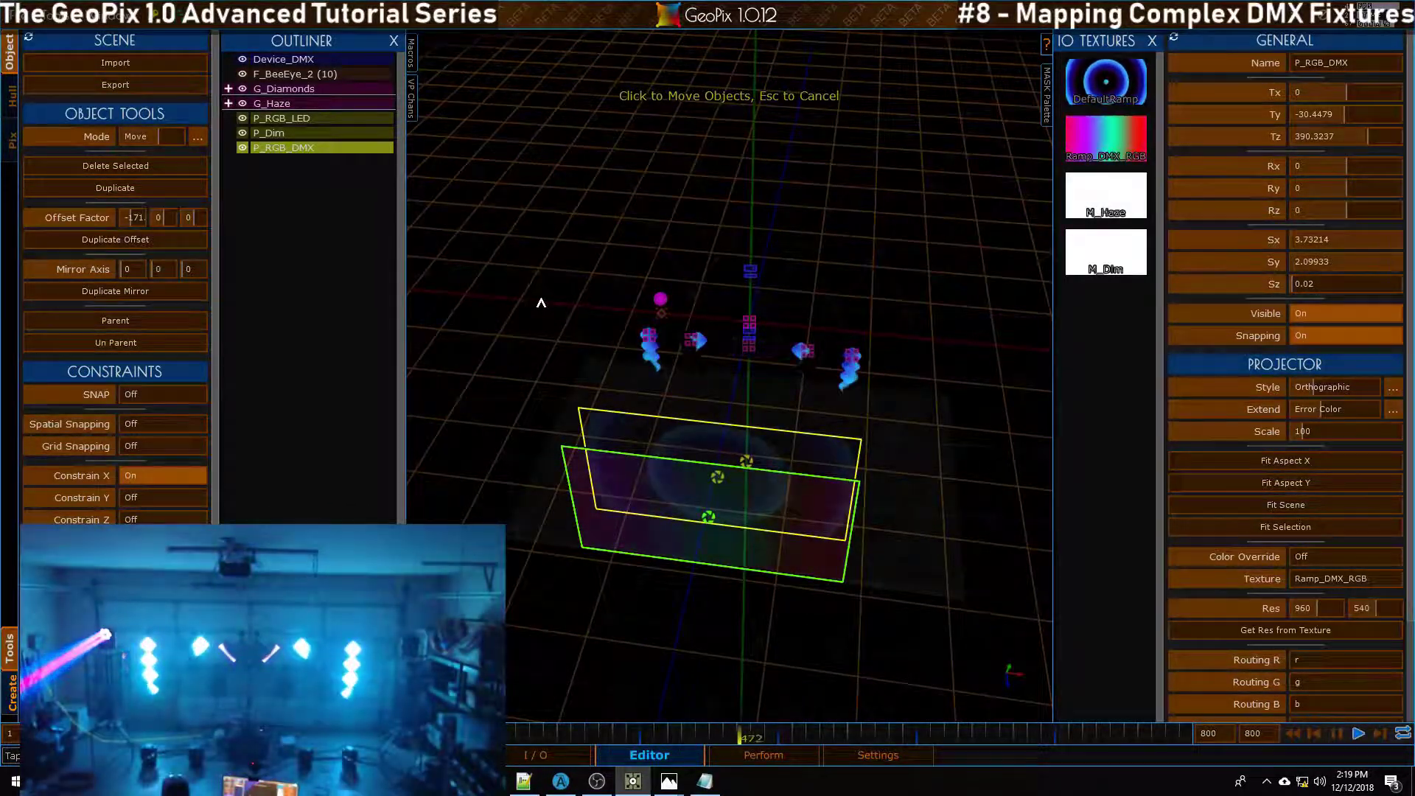
left_click_drag(634, 278, 755, 270, "alt")
mouse_move(726, 292)
left_mouse_down("alt")
mouse_move(739, 295)
mouse_move(736, 281)
left_mouse_up("alt")
right_click_drag(736, 281, 733, 281, "alt")
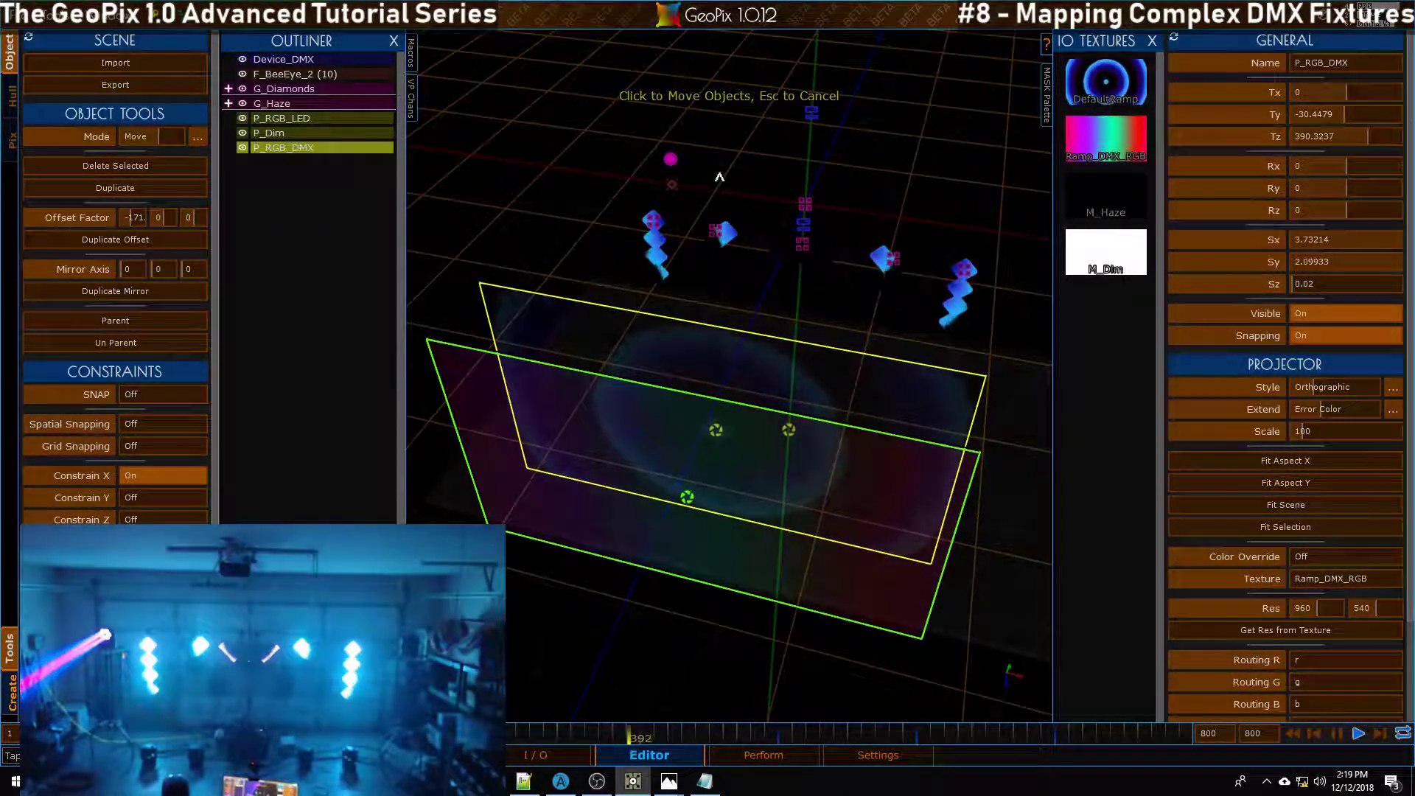
left_click_drag(804, 207, 872, 221, "alt")
right_click_drag(872, 222, 722, 293, "alt")
left_click_drag(721, 294, 704, 298, "alt")
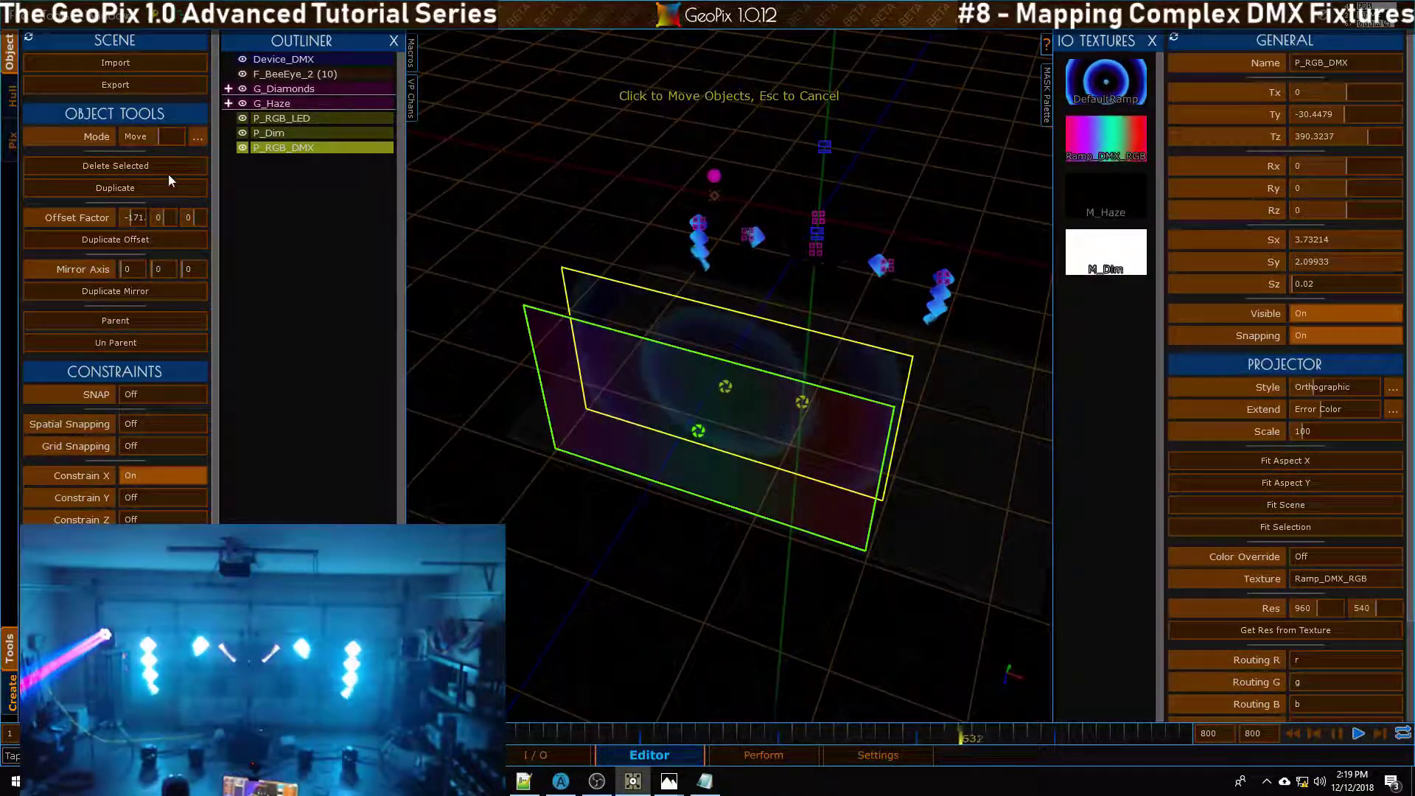
Step: Duplicate the P_RGB_DMX projector, move the copy along Z to about 472.5, and rename it P_Pan
key("ctrl+d")
key("z")
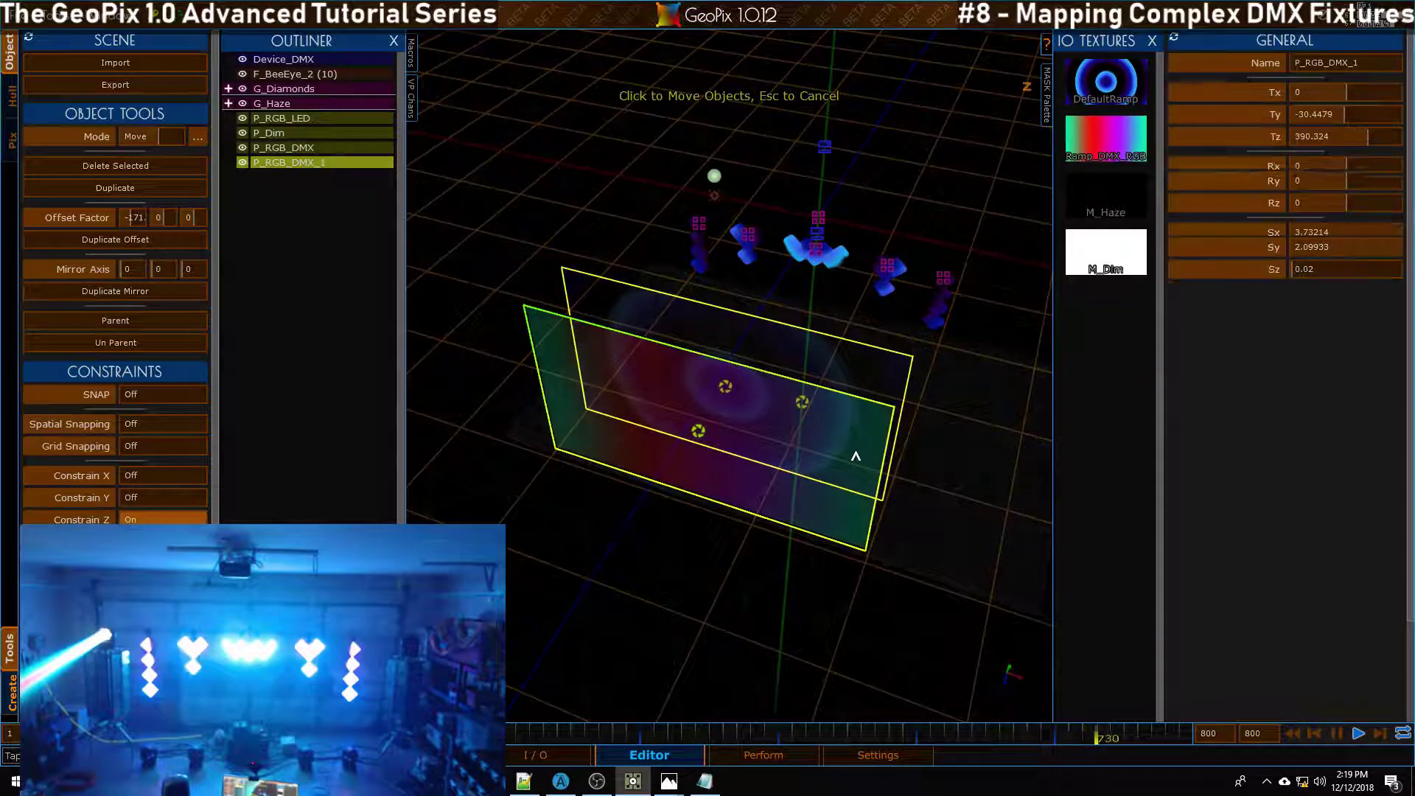
left_click_drag(855, 457, 811, 519)
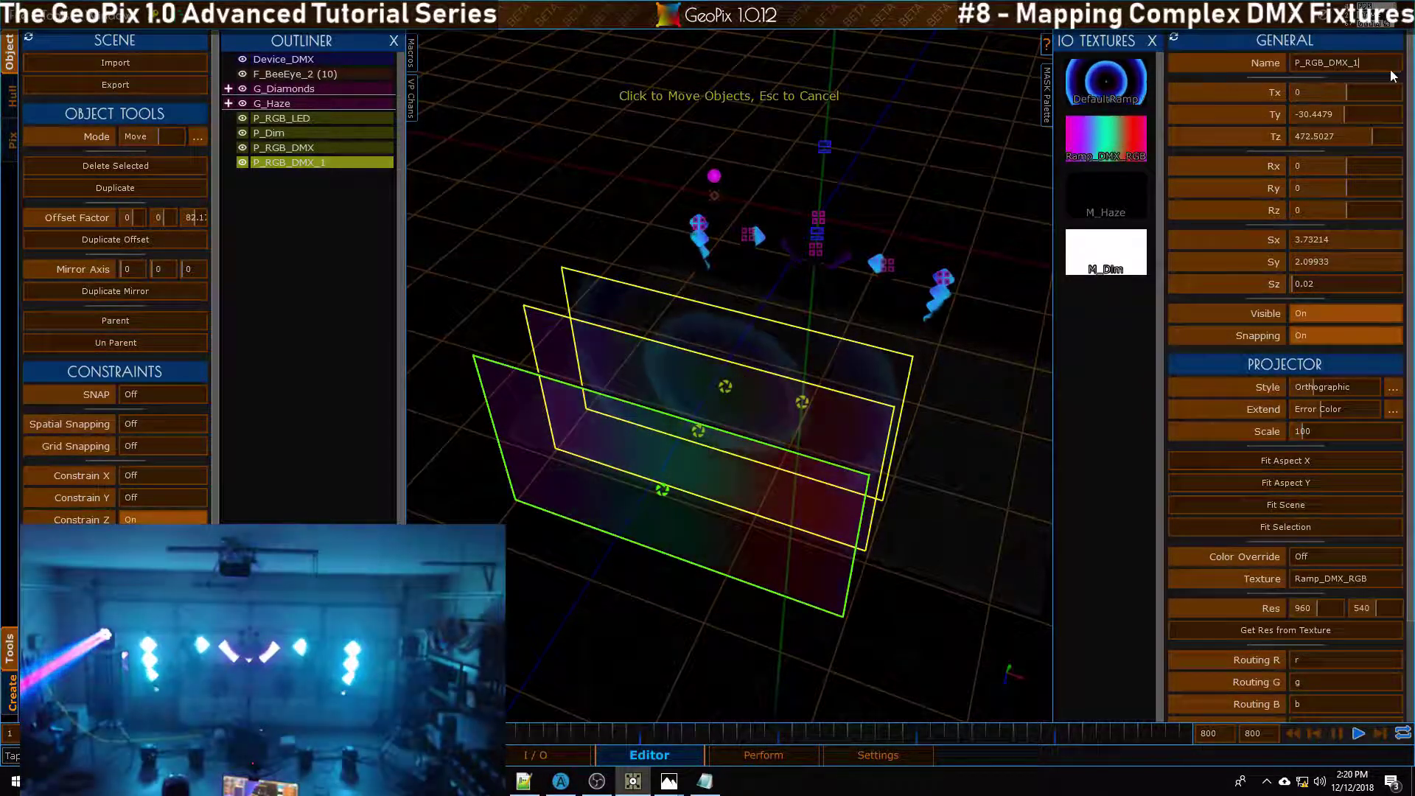
left_click_drag(1364, 65, 1308, 68)
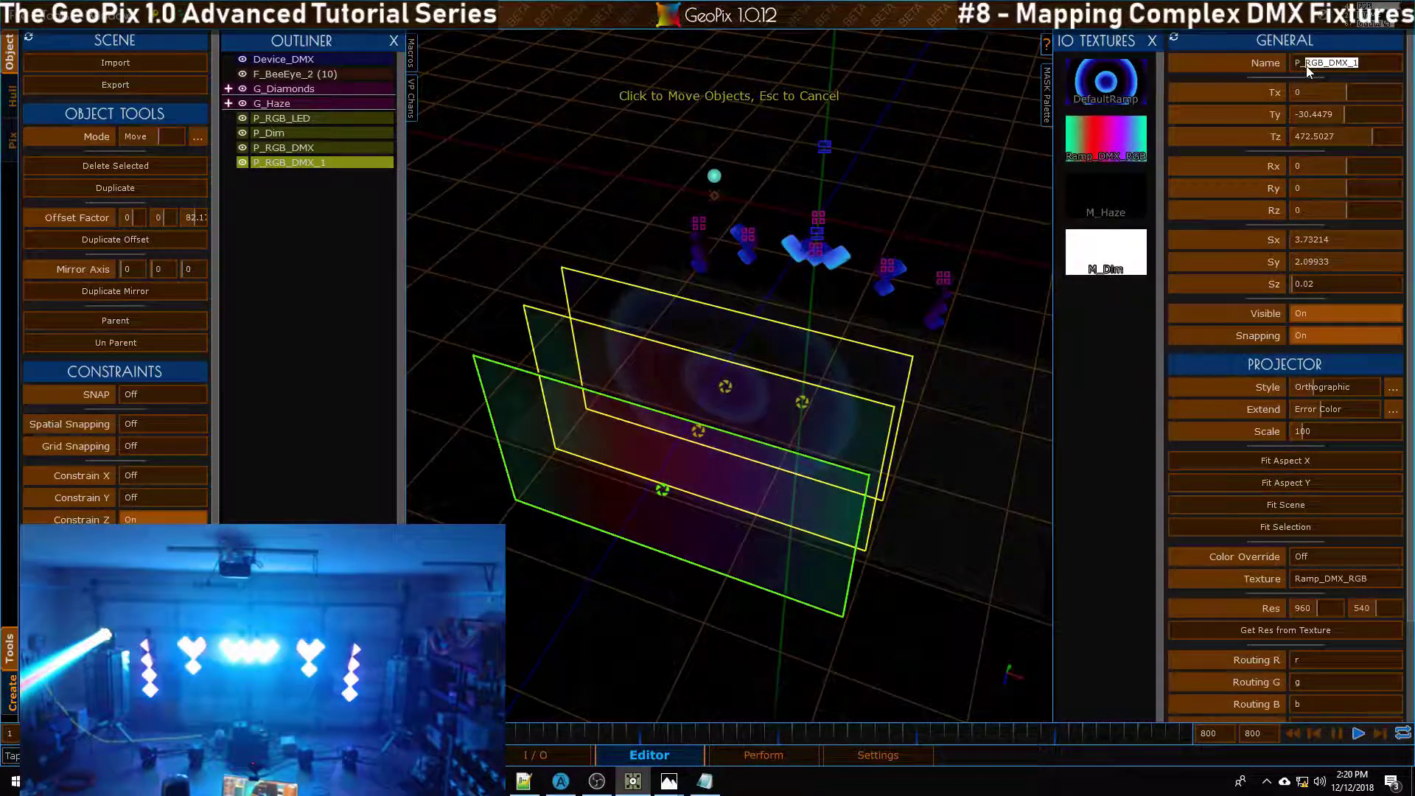
type("Pan")
key("Return")
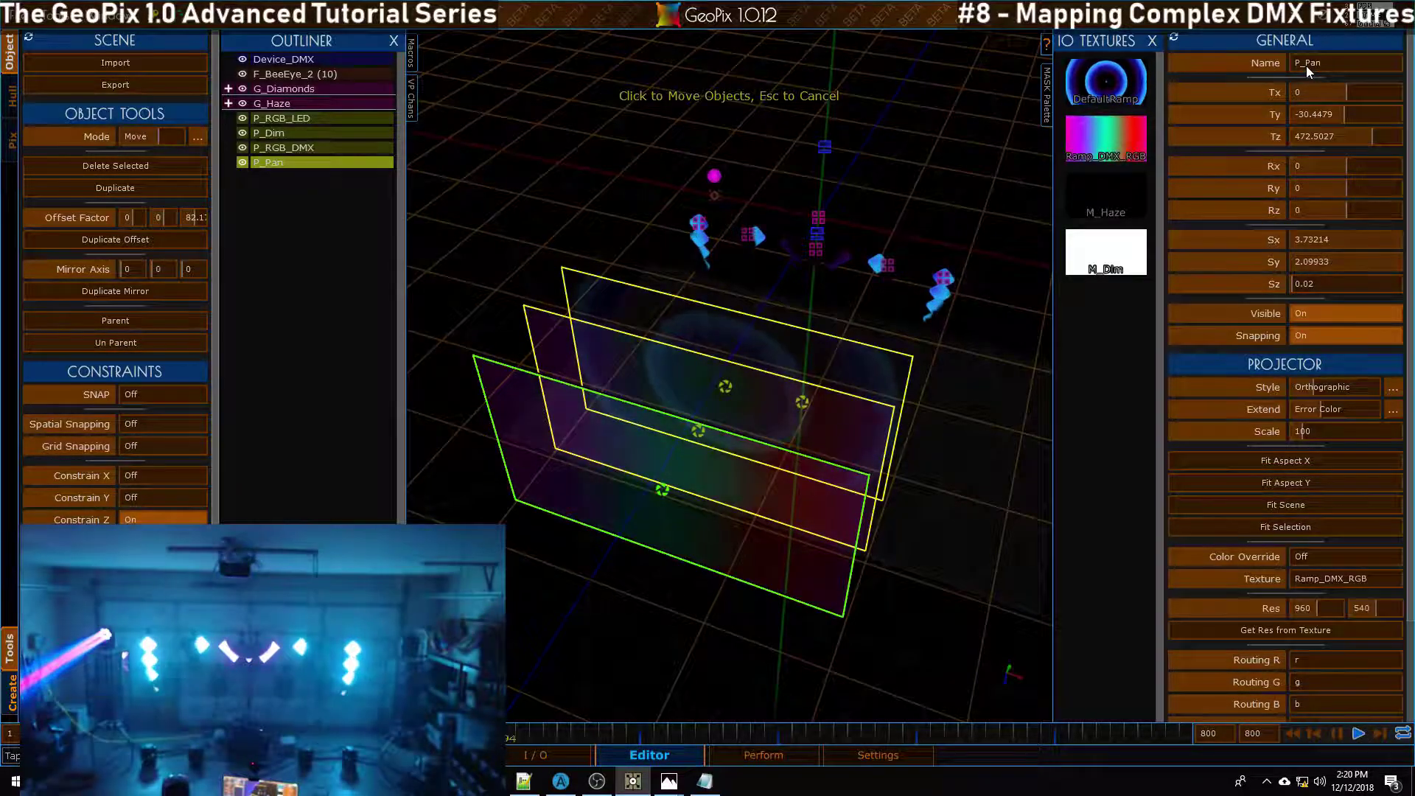
Step: Set P_Pan's X scale to 3.7321, copying the value from the P_RGB_DMX projector
left_click_drag(607, 405, 781, 347, "alt")
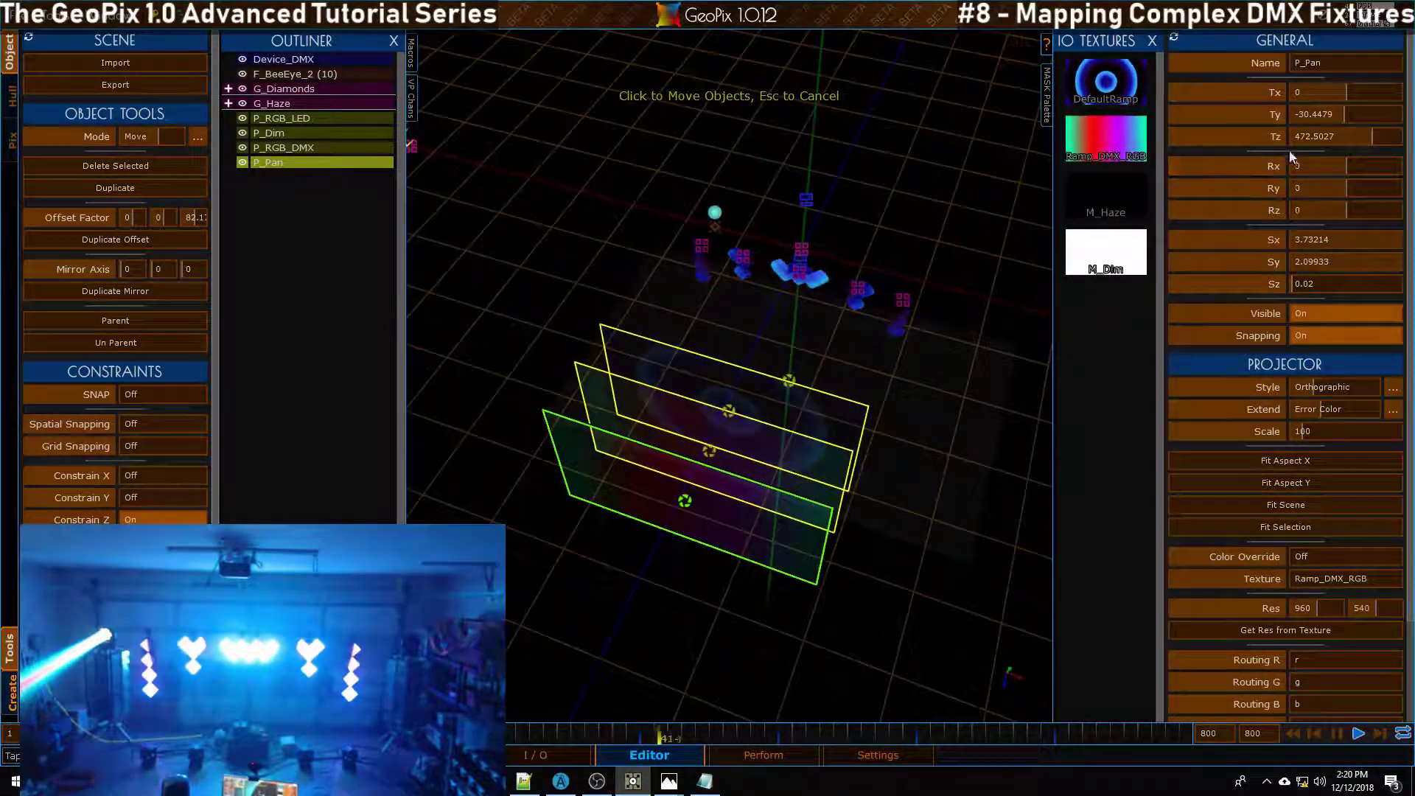
right_click(1263, 243)
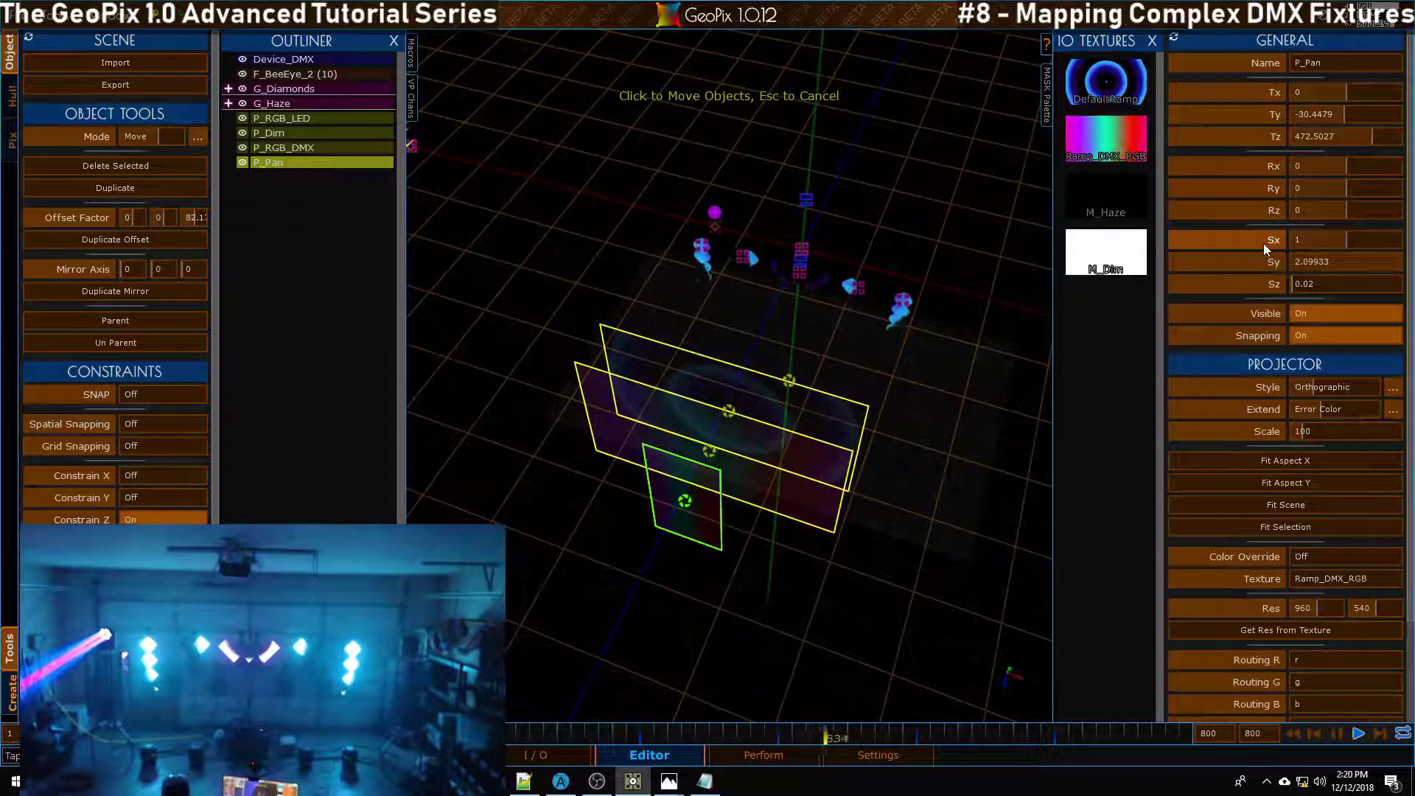
left_click(1267, 241)
left_click(347, 147)
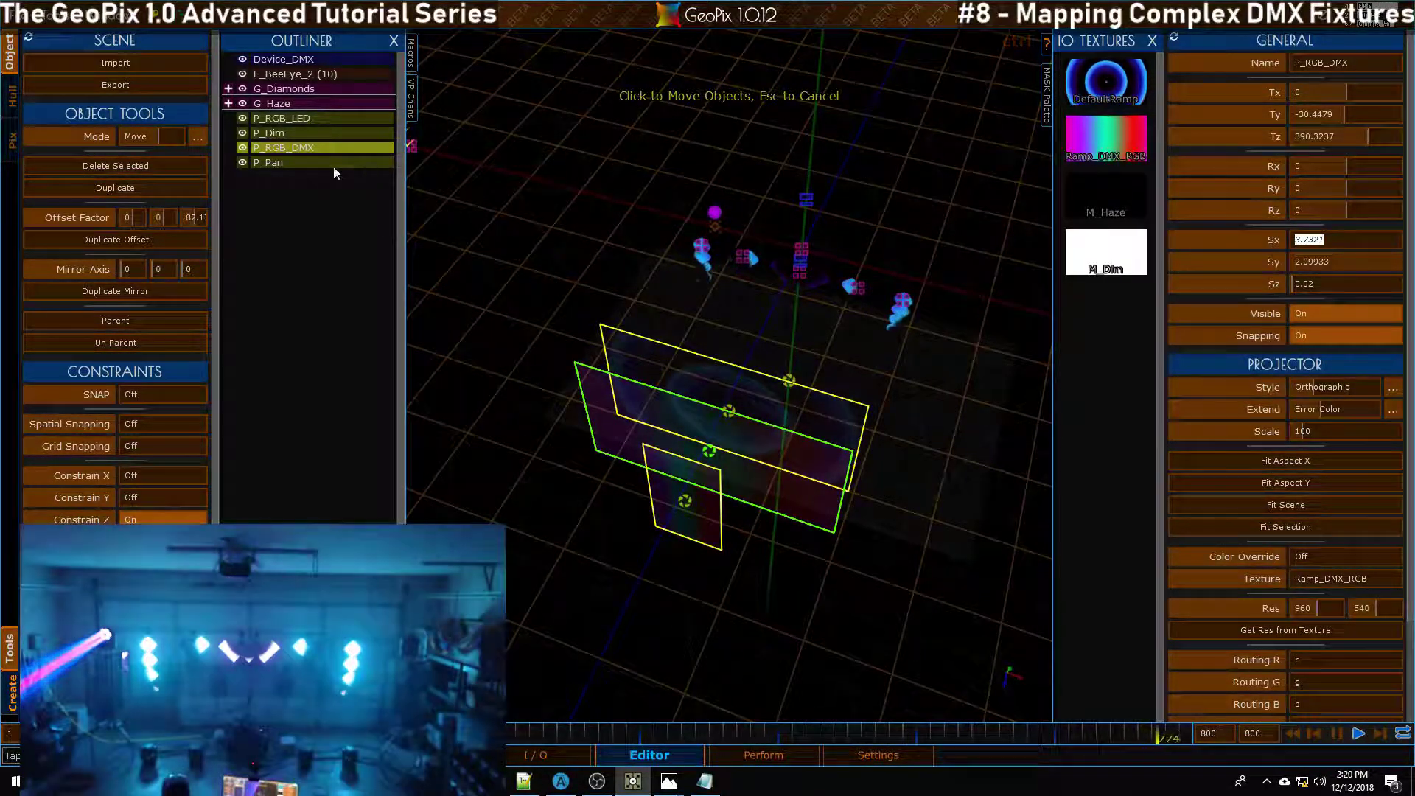
left_click(333, 164)
type("3.7321")
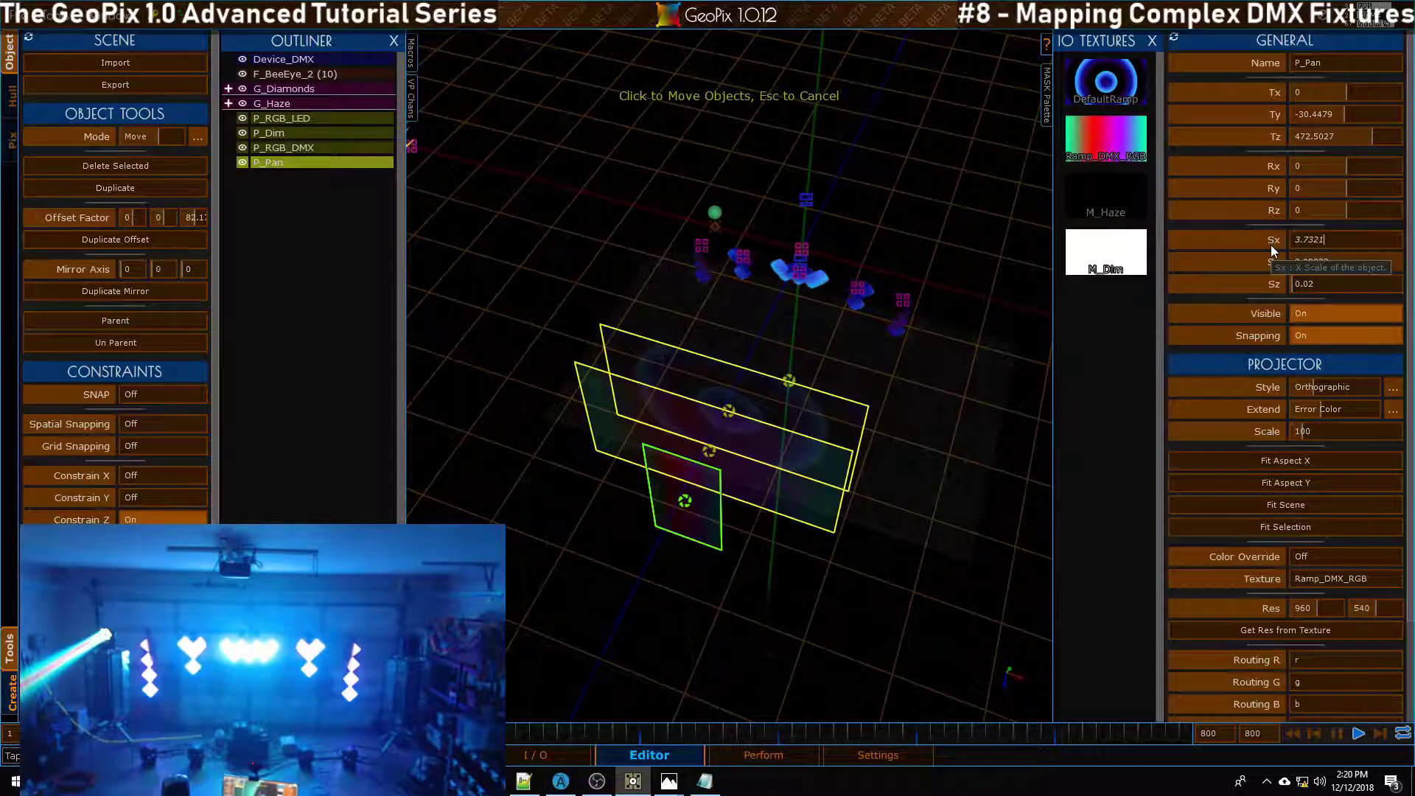
Step: Rotate P_Pan 180 degrees about Y and move it along Z to about -323, behind the fixtures
left_click(1269, 190)
type("180")
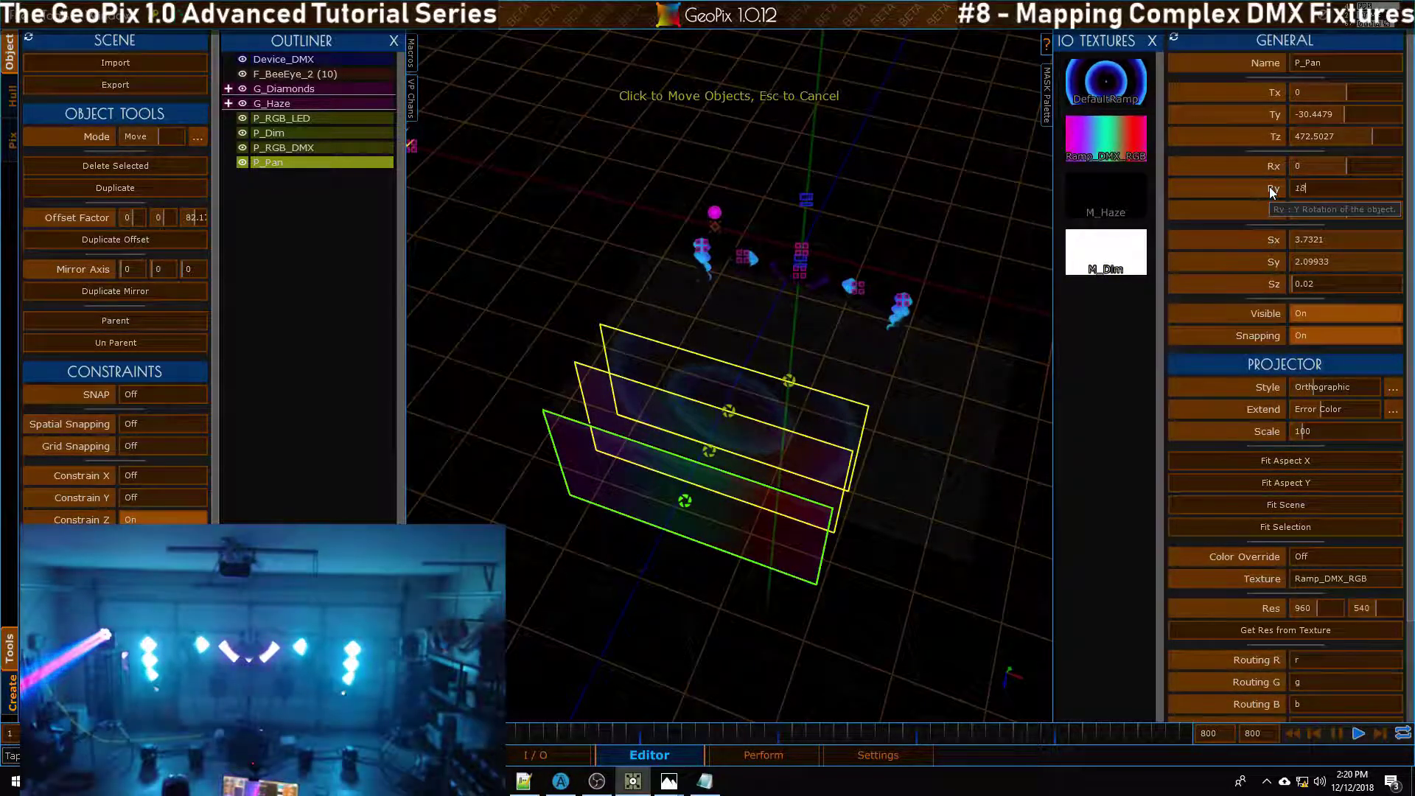
key("Return")
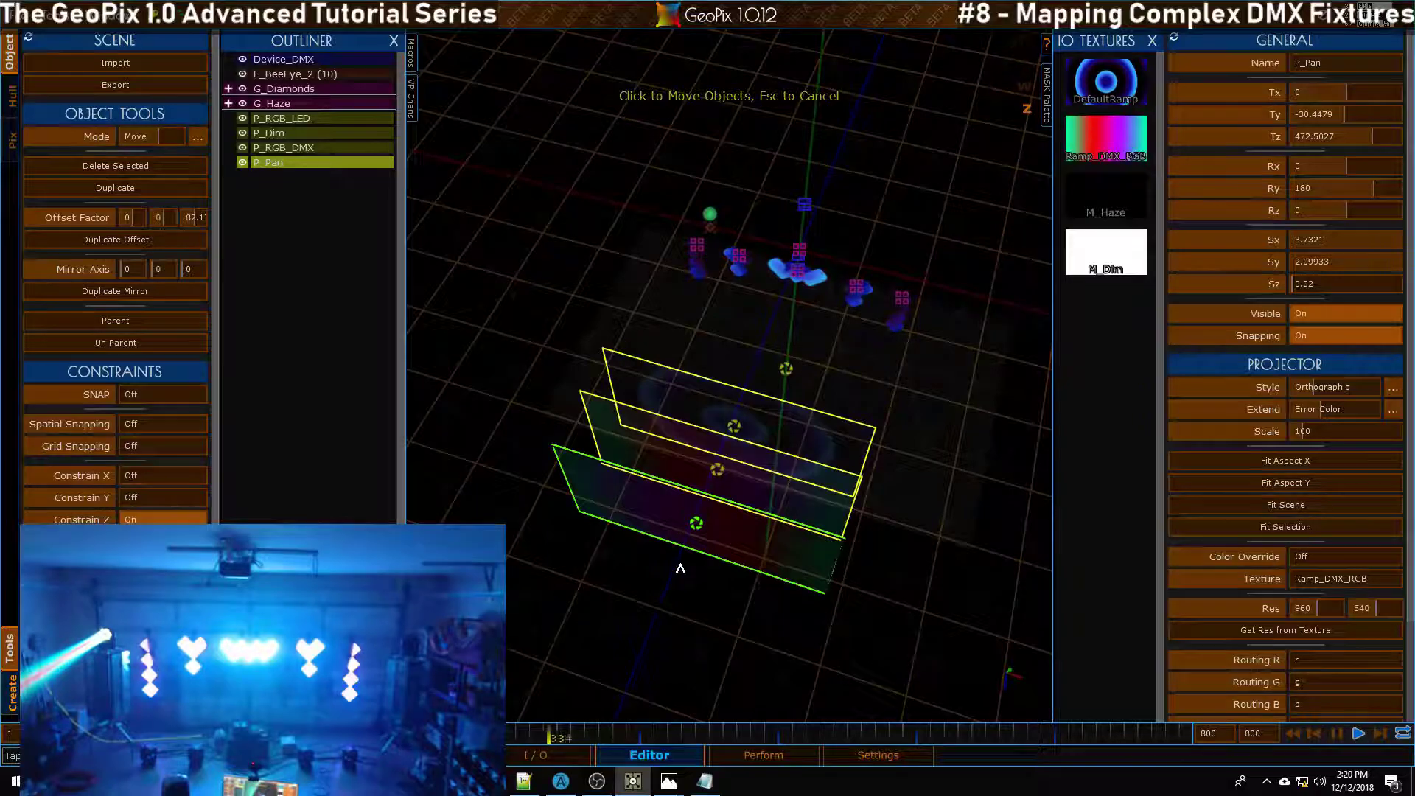
left_click_drag(678, 568, 845, 155)
left_click_drag(799, 338, 706, 379, "alt")
left_click_drag(590, 318, 697, 273, "alt")
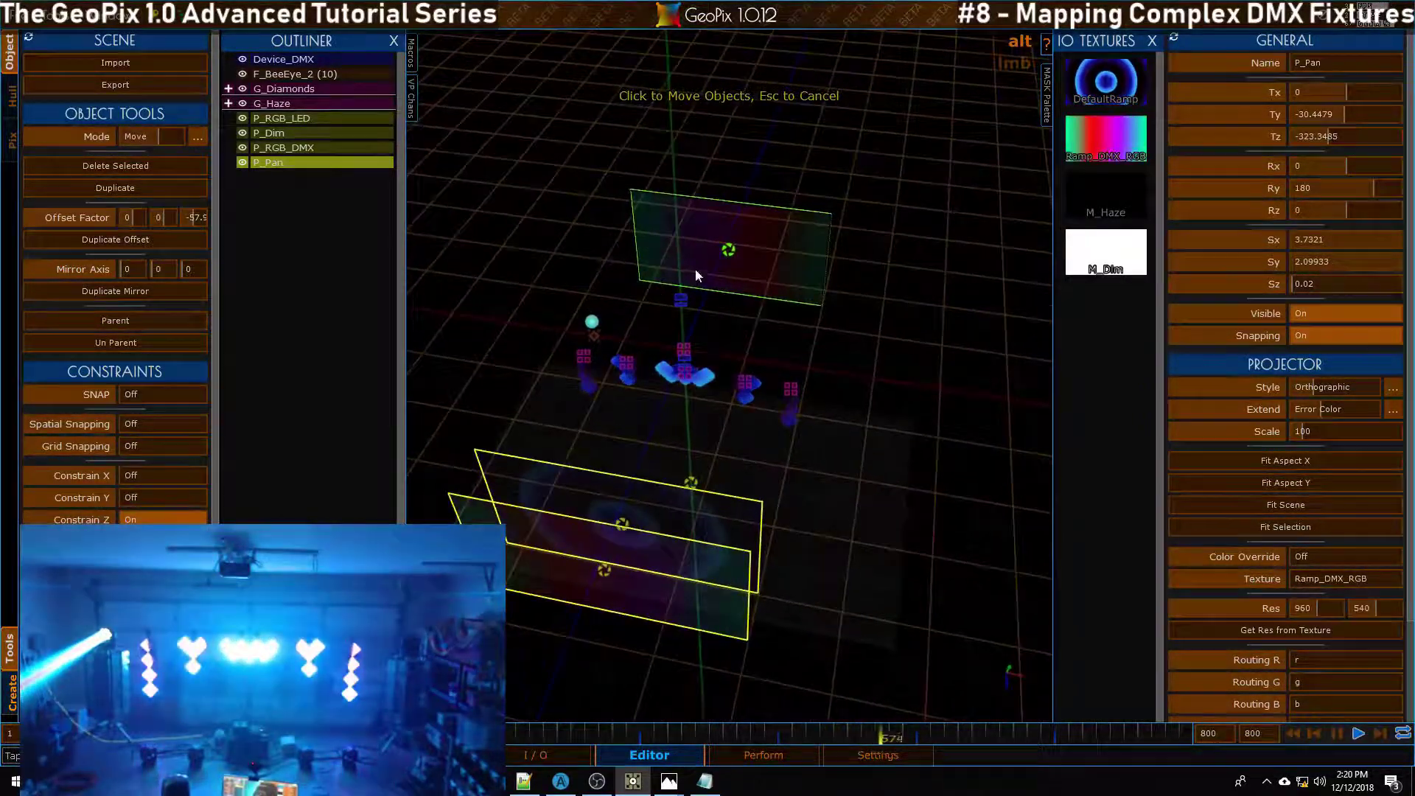
left_click_drag(784, 286, 780, 357, "alt")
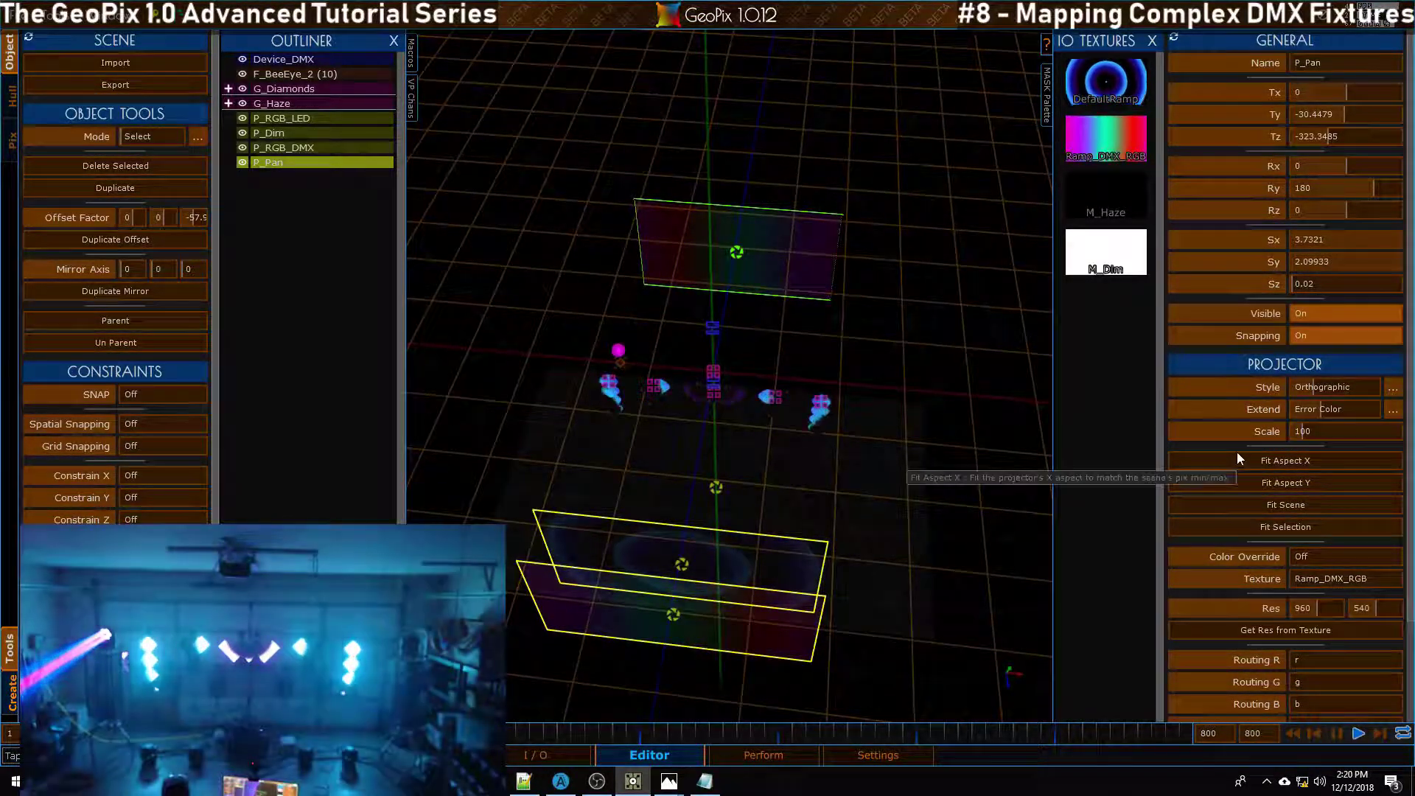
Step: Turn on P_Pan's color override with its red value at 0, and clear its R, G, B and A routings
left_click(1268, 555)
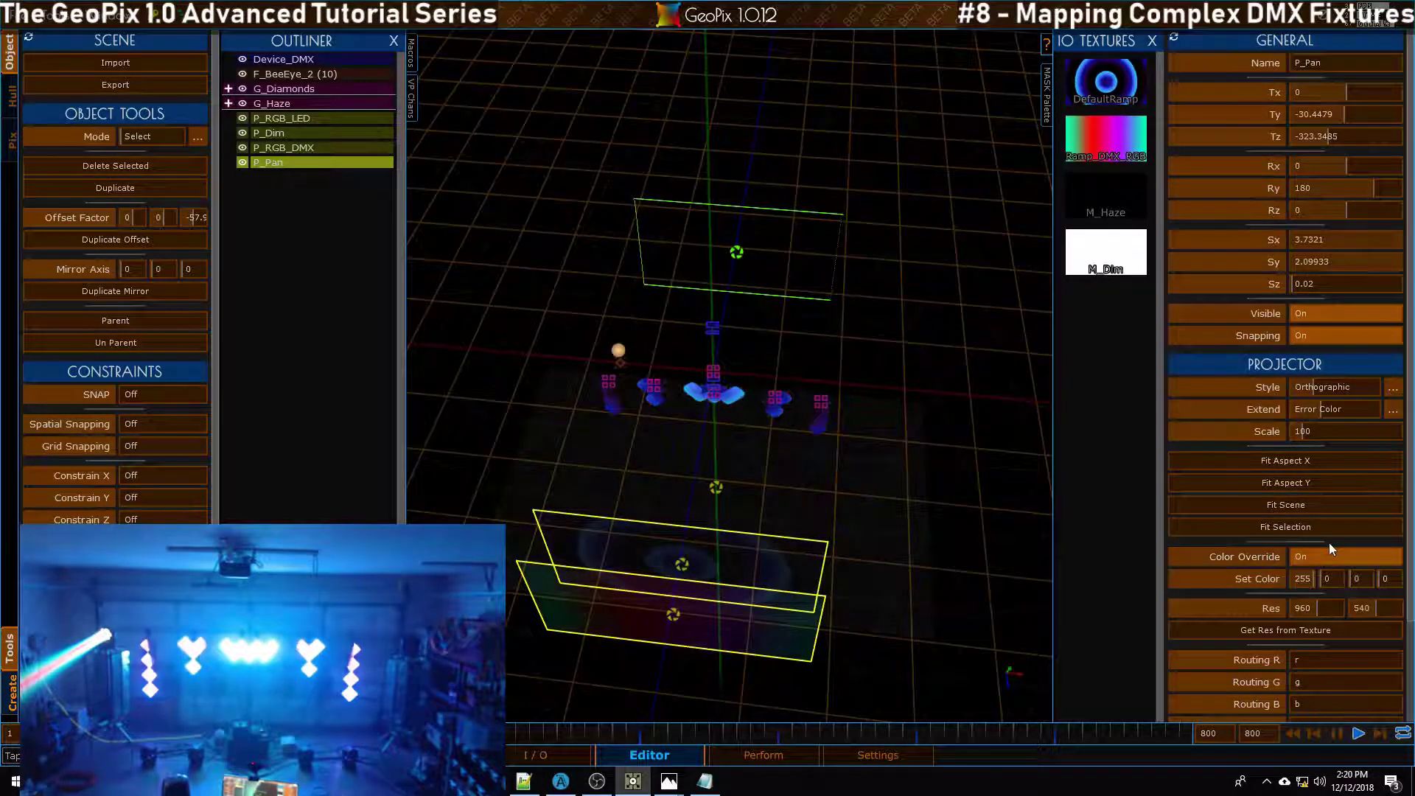
left_click_drag(1308, 578, 1236, 576)
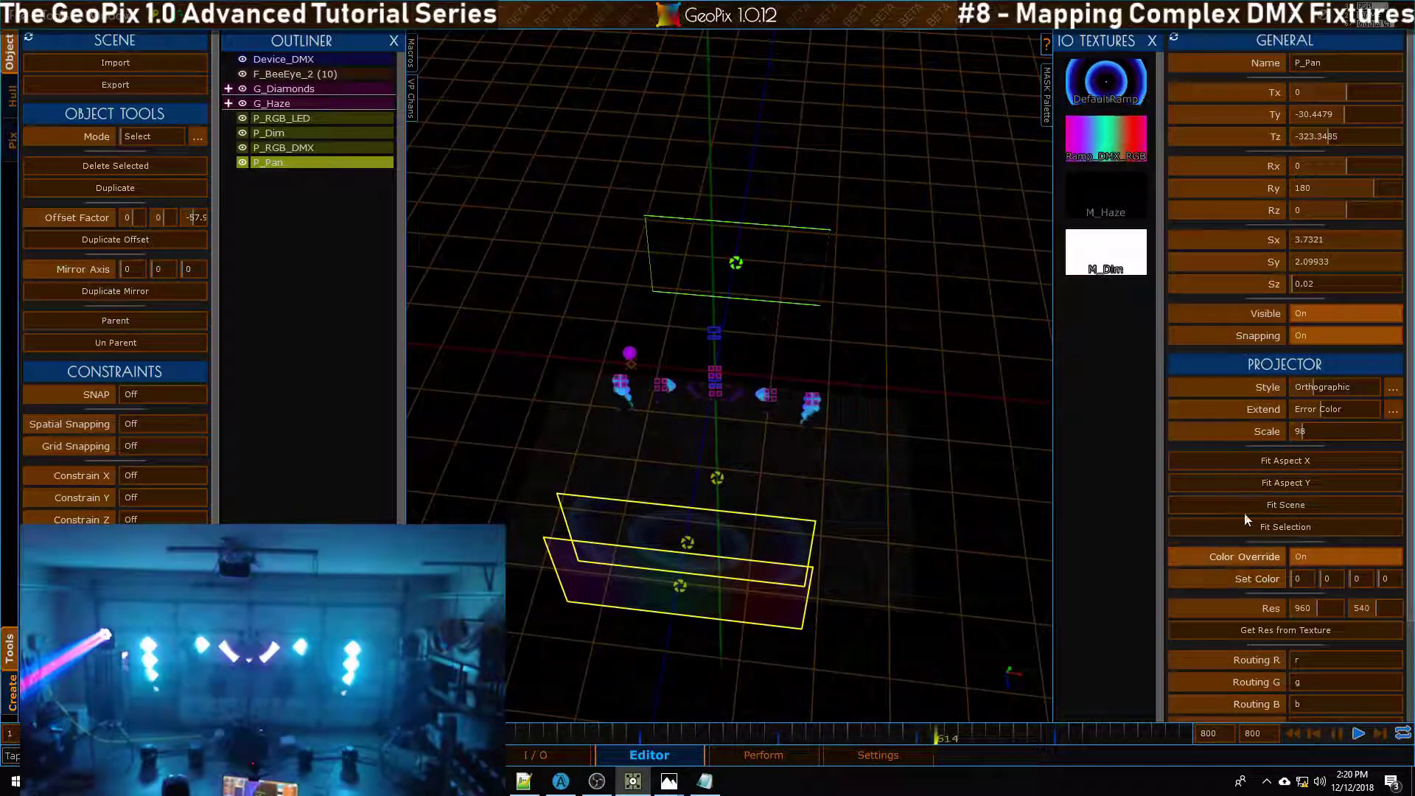
scroll(1272, 436, "down", 4)
right_click(1267, 606)
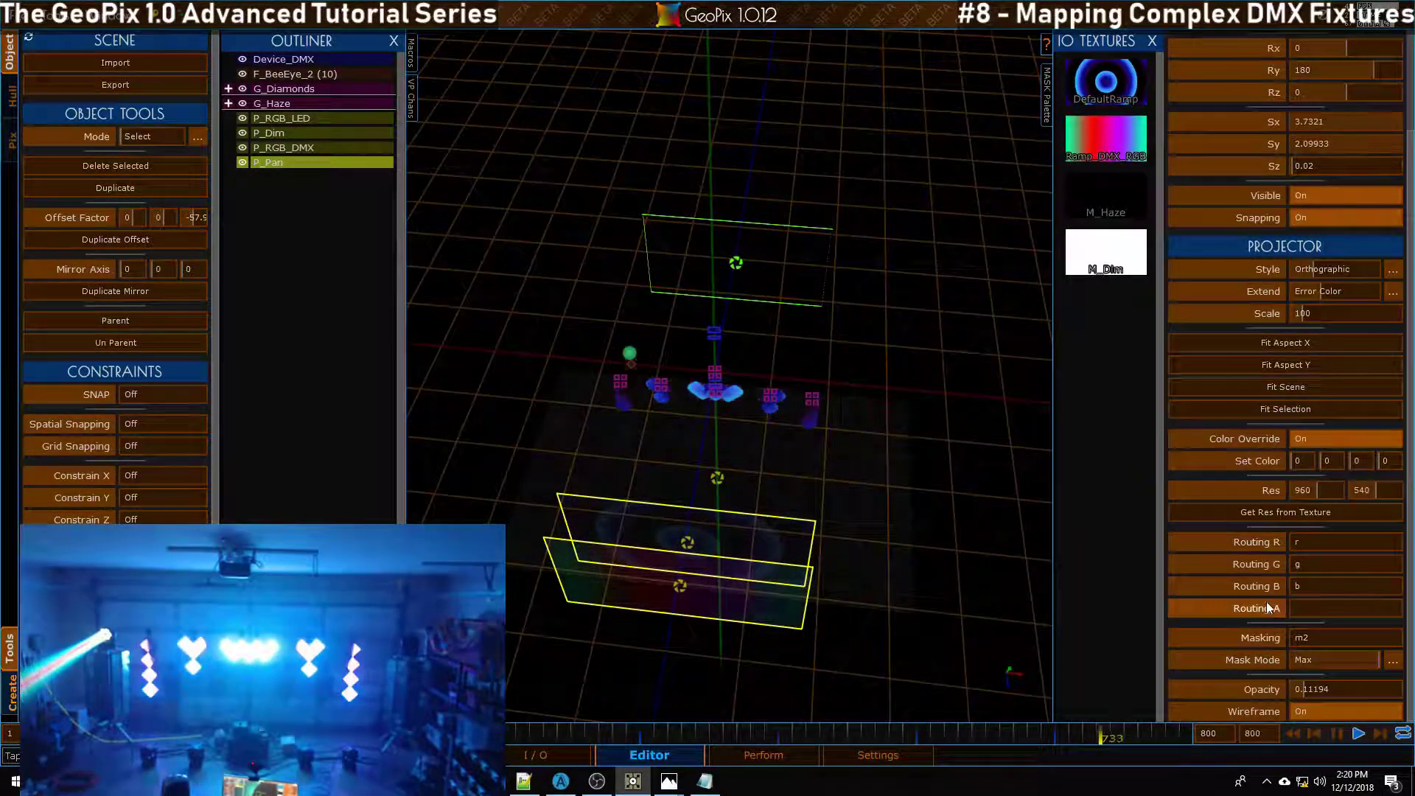
right_click(1267, 588)
right_click(1265, 560)
left_click(1256, 542)
left_click_drag(824, 316, 861, 266, "alt")
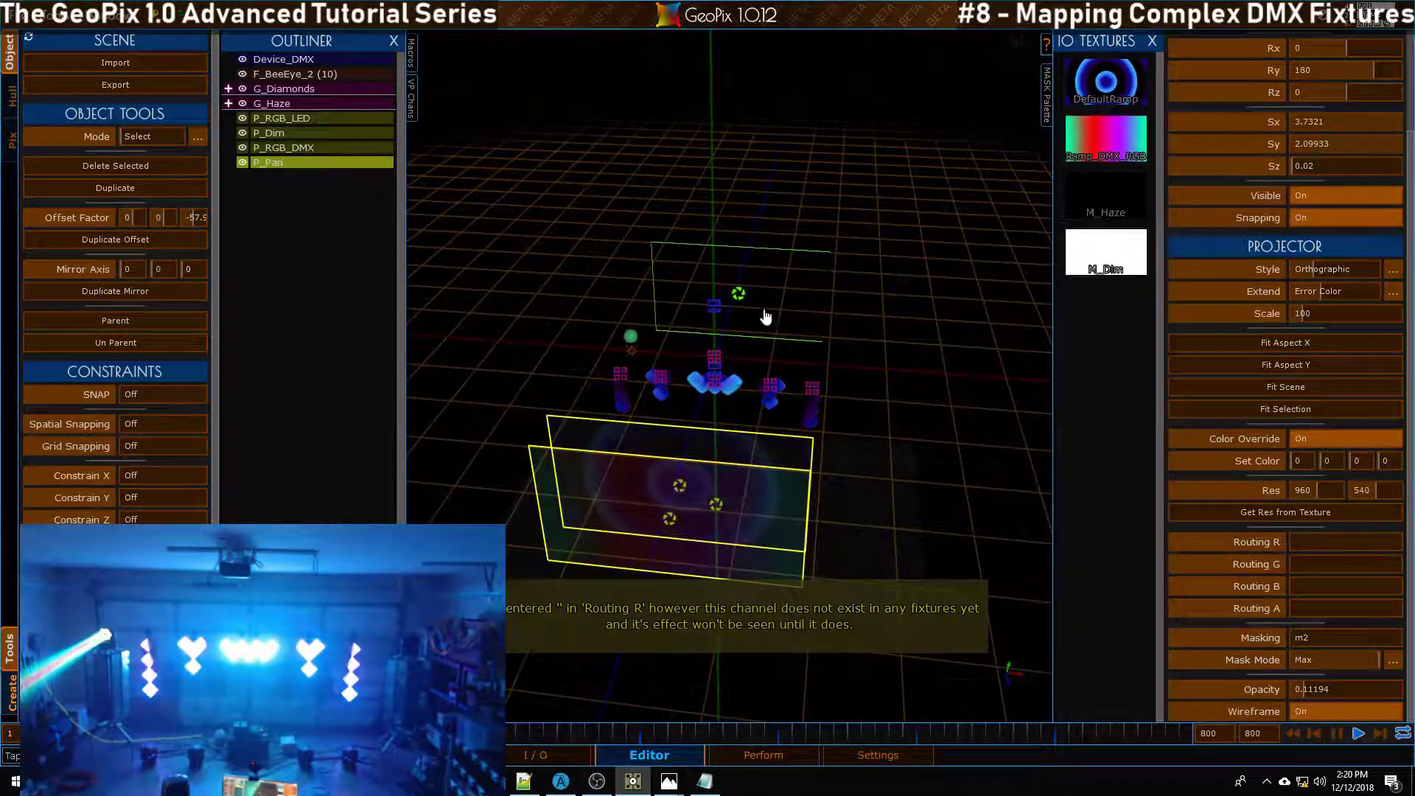
left_click_drag(766, 317, 757, 316, "alt")
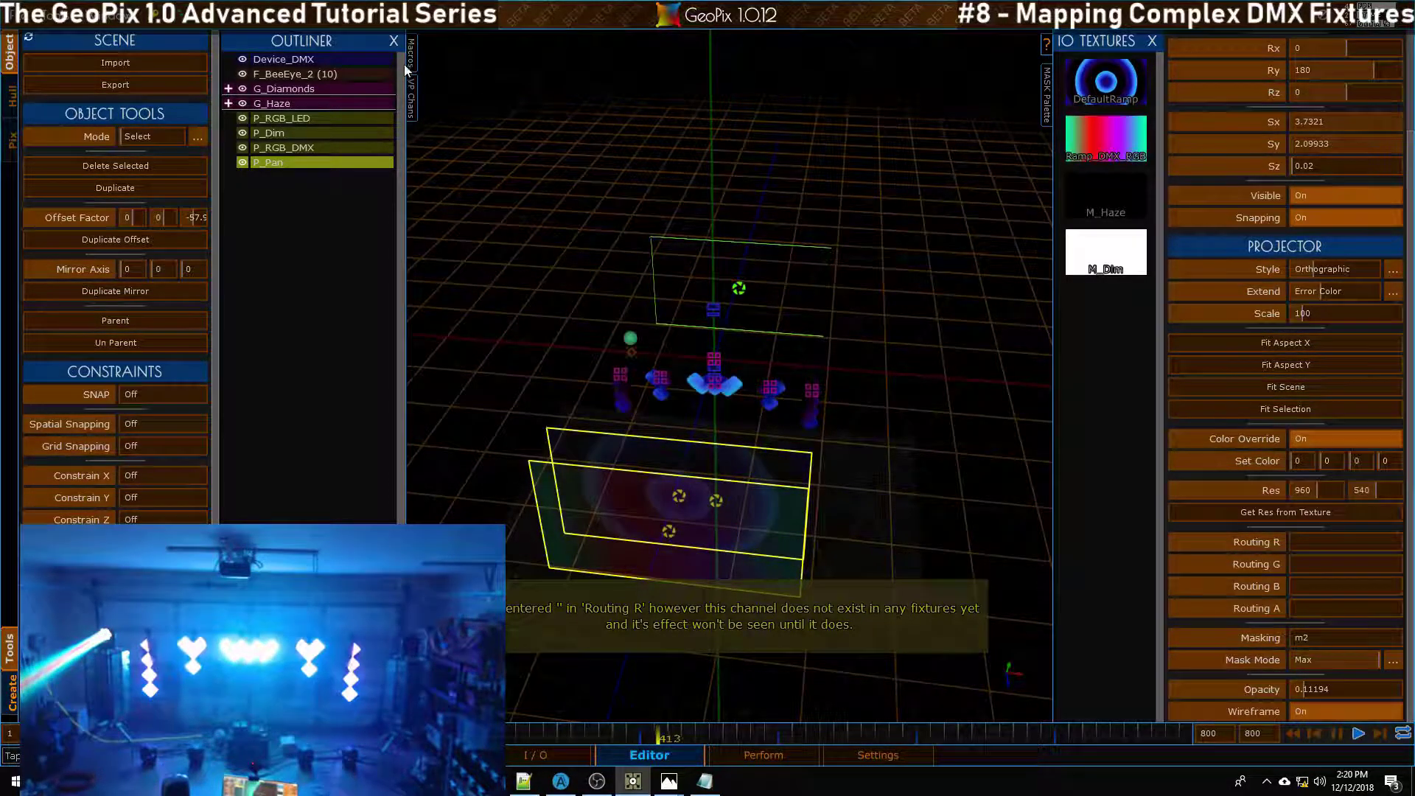
Step: Look up the pan channel name, set P_Pan's Routing R to pan, and try out the red override value
left_click(412, 90)
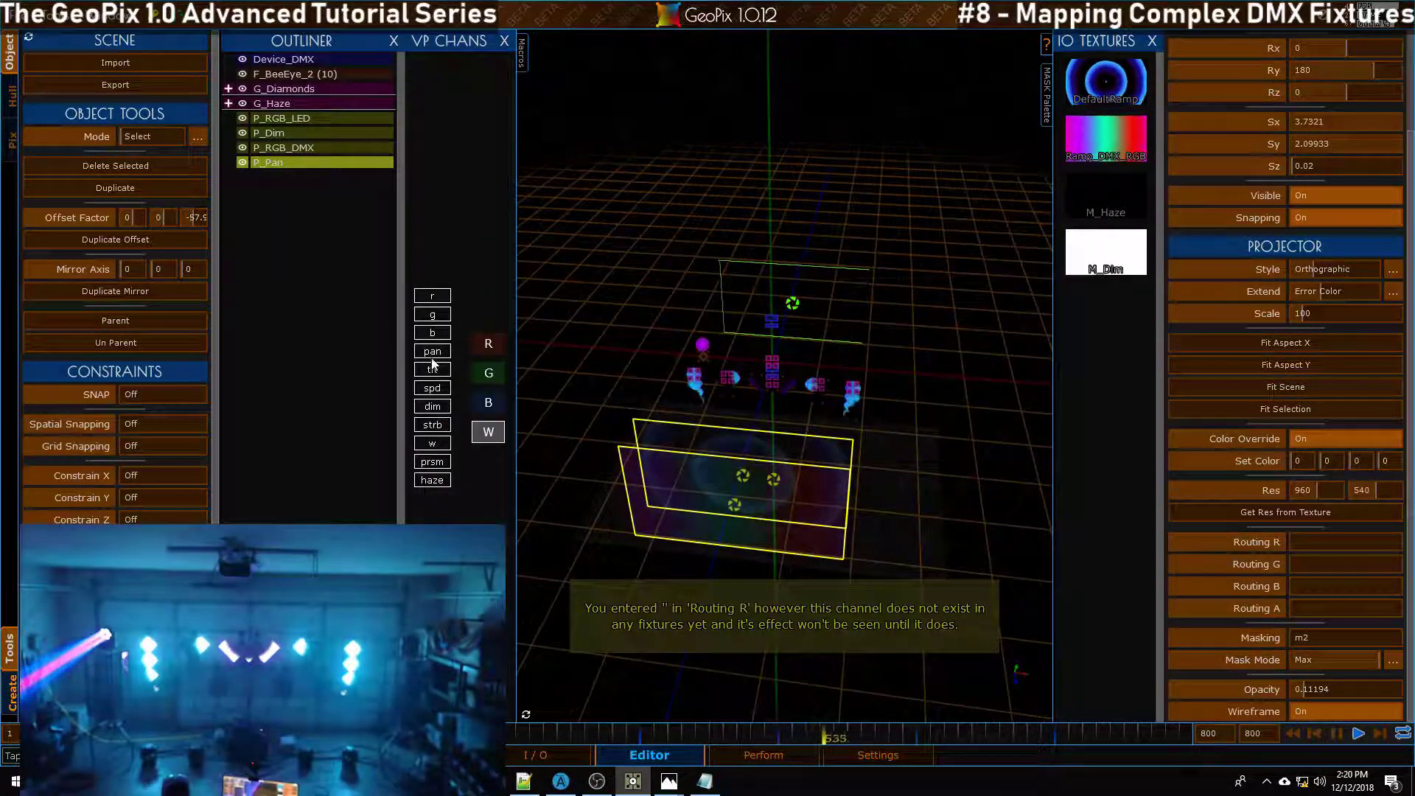
left_click(504, 41)
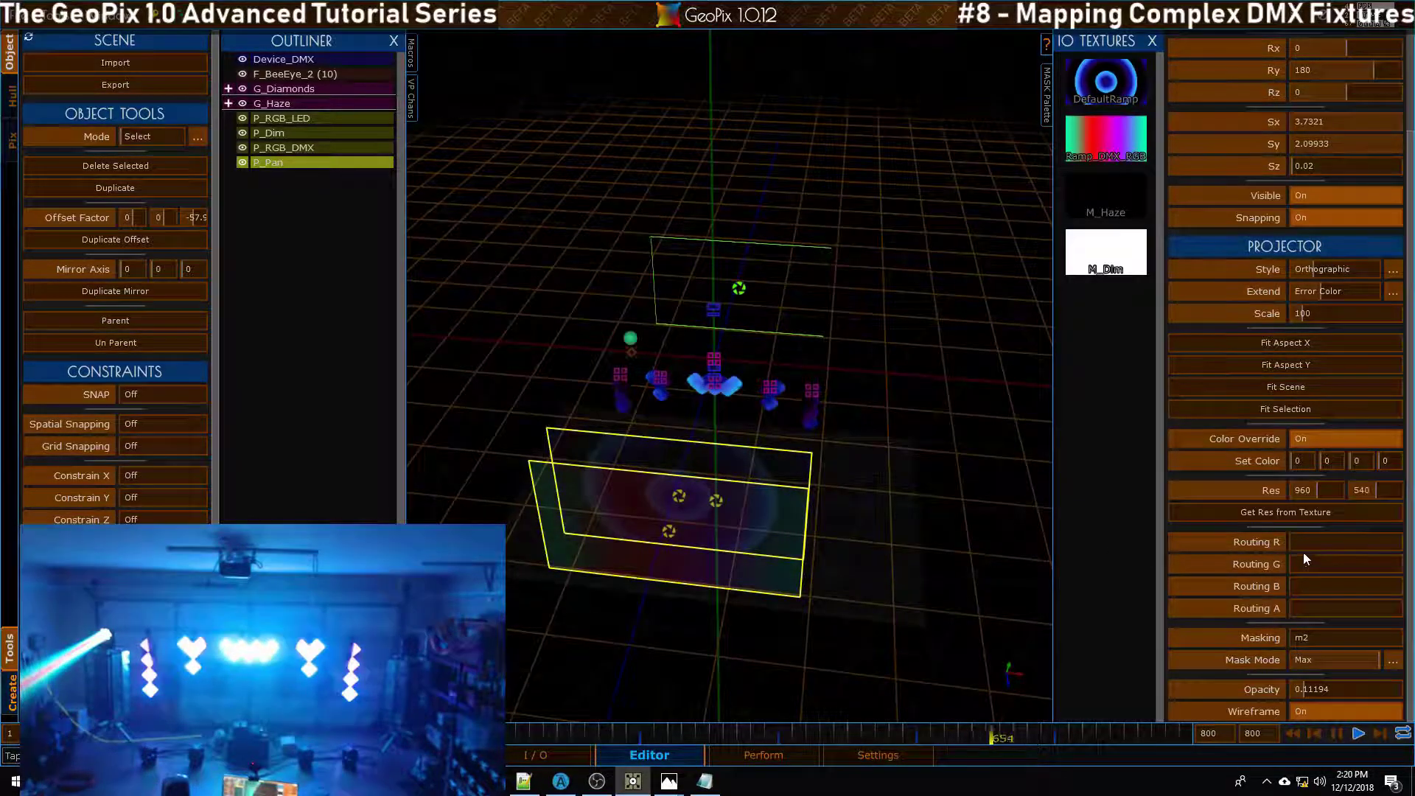
type("pan")
key("Return")
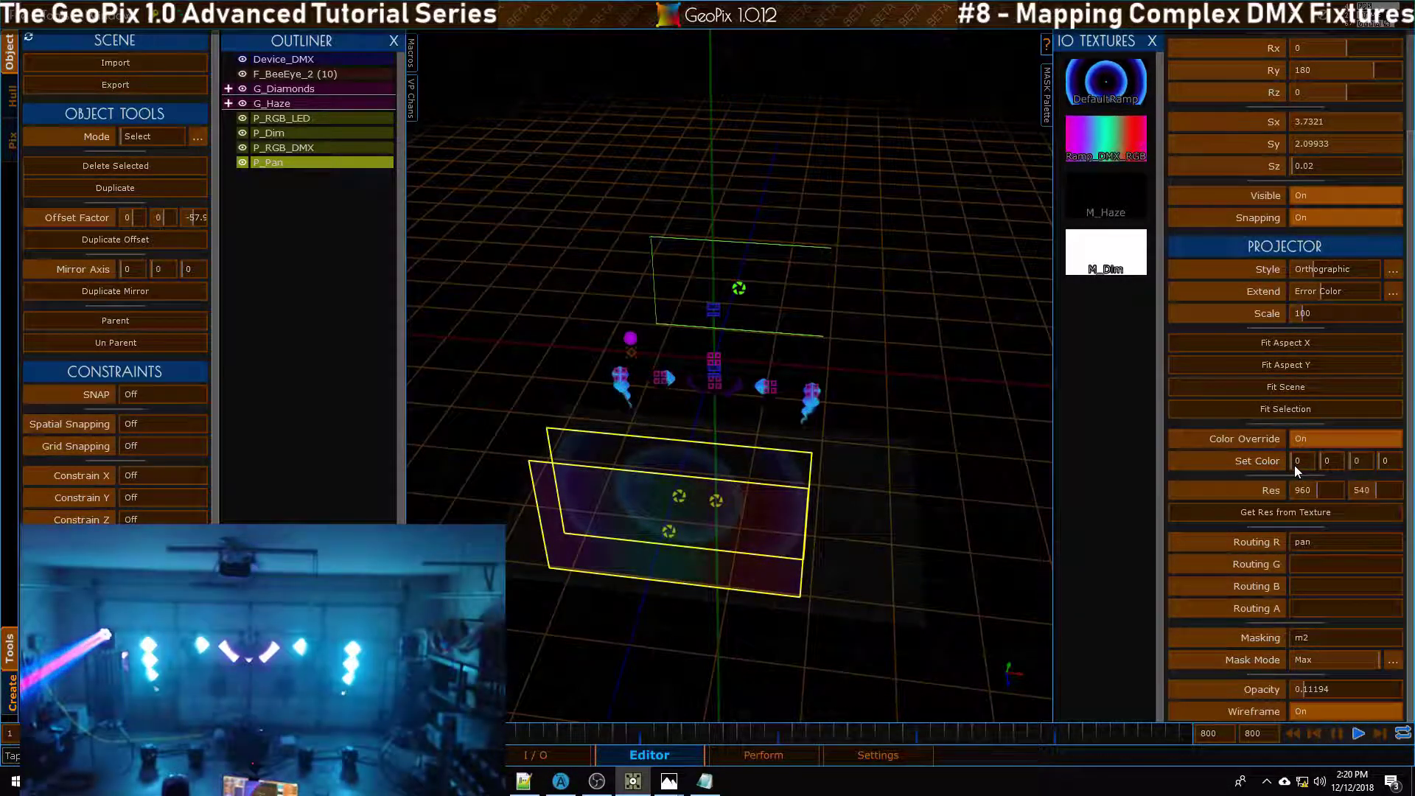
mouse_move(1295, 467)
left_mouse_down()
mouse_move(1307, 466)
mouse_move(1288, 466)
left_mouse_up()
right_click_drag(651, 282, 692, 265, "alt")
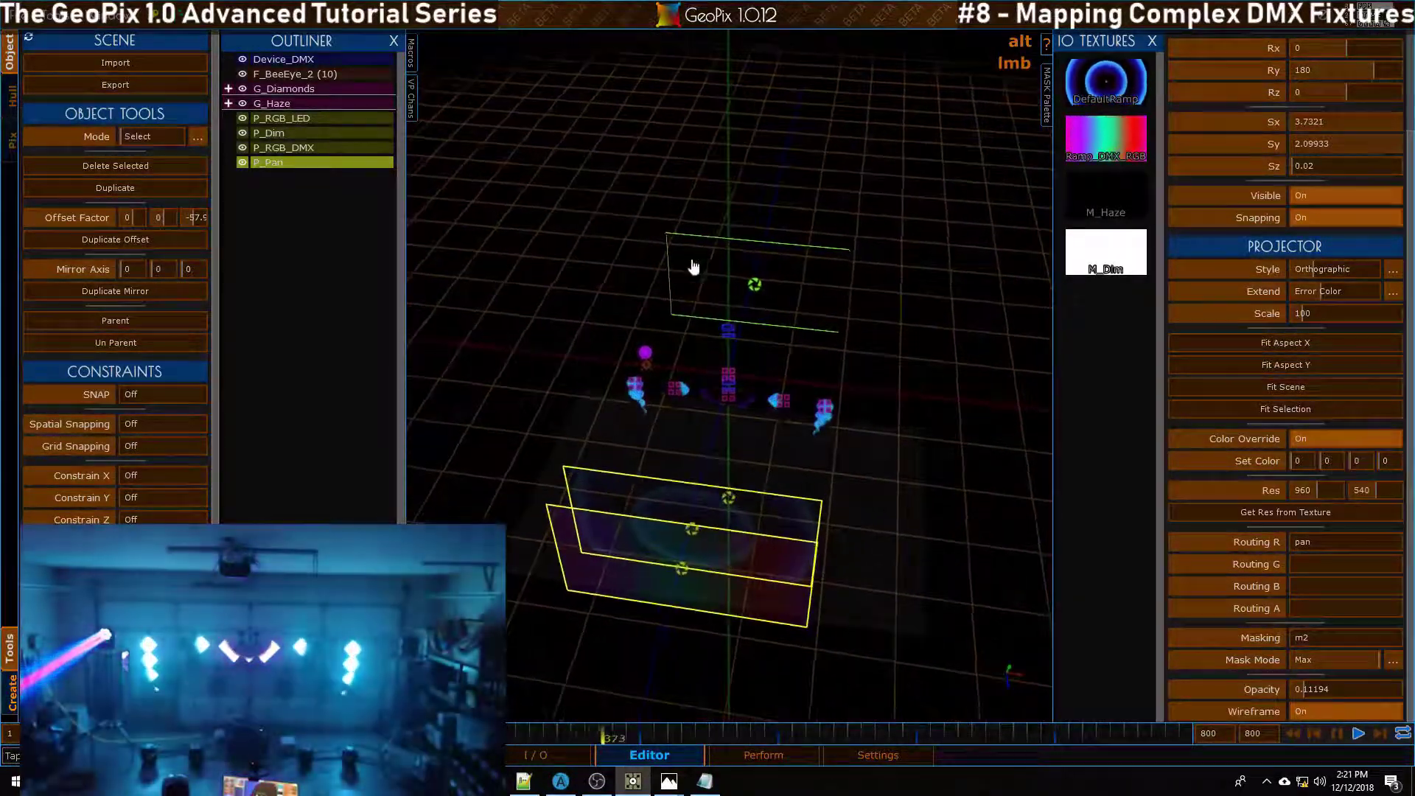
Step: Duplicate P_Pan, move the copy along Z to about -438, and rename it P_Tilt
scroll(1254, 109, "up", 2)
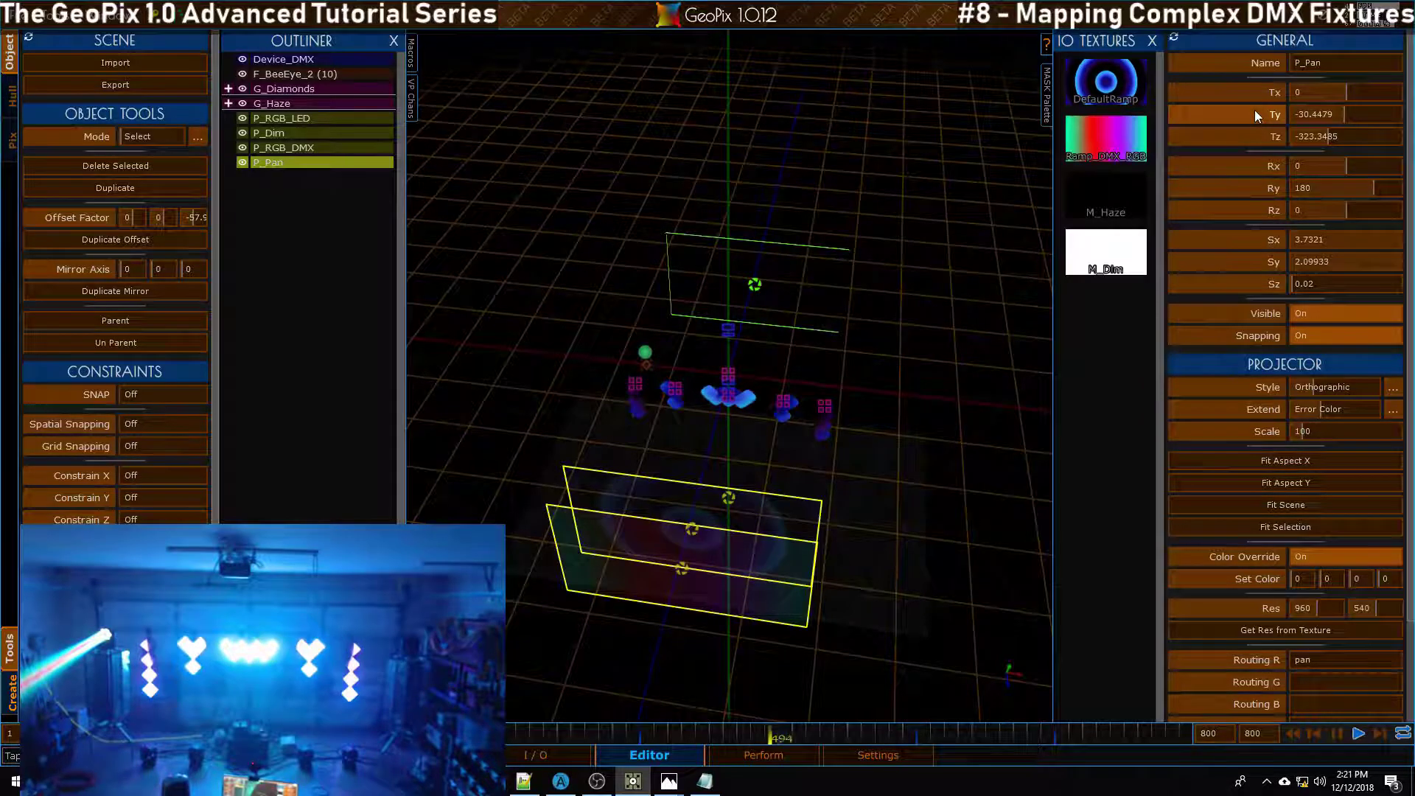
left_click_drag(891, 148, 770, 280, "alt")
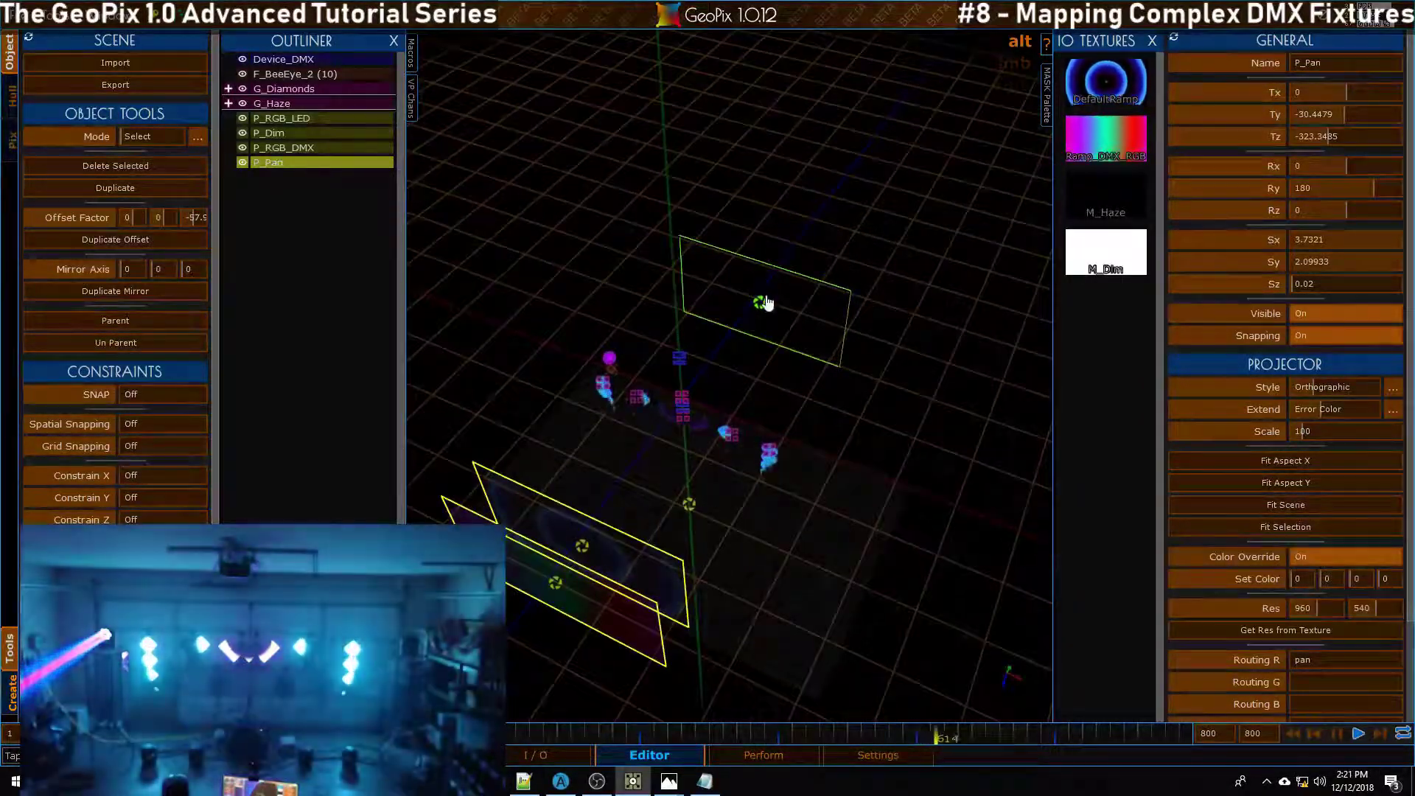
key("ctrl+d")
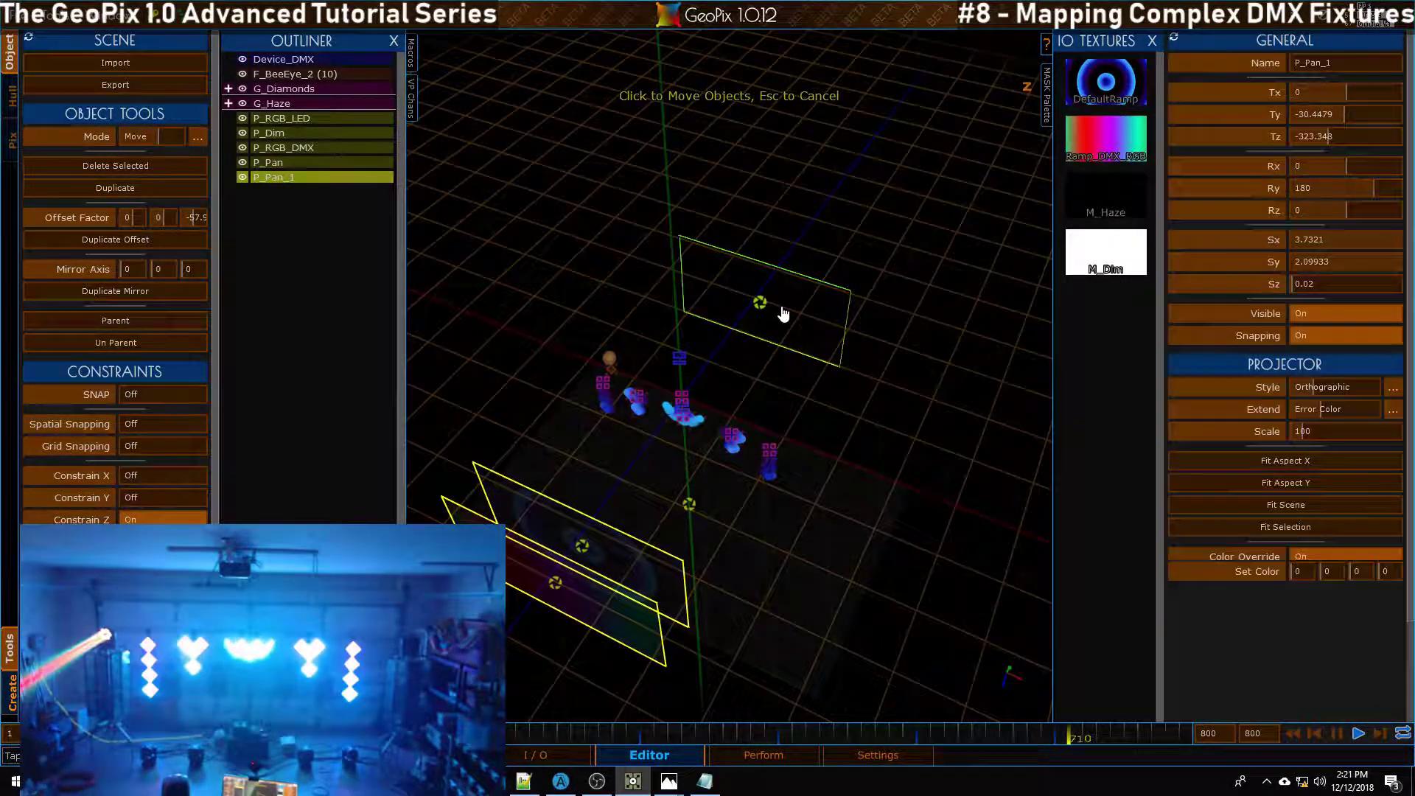
key("z")
left_click(809, 280)
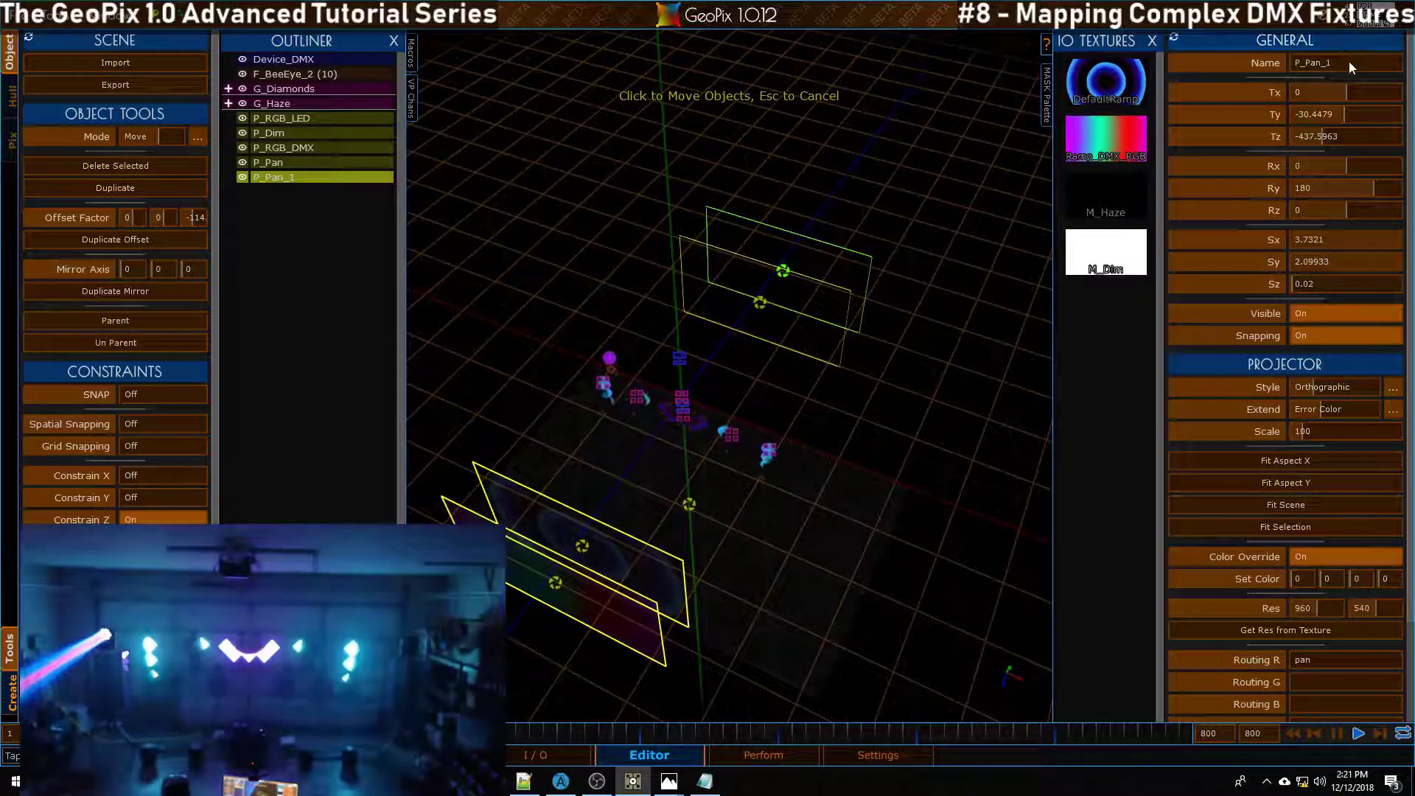
left_click_drag(1349, 62, 1306, 66)
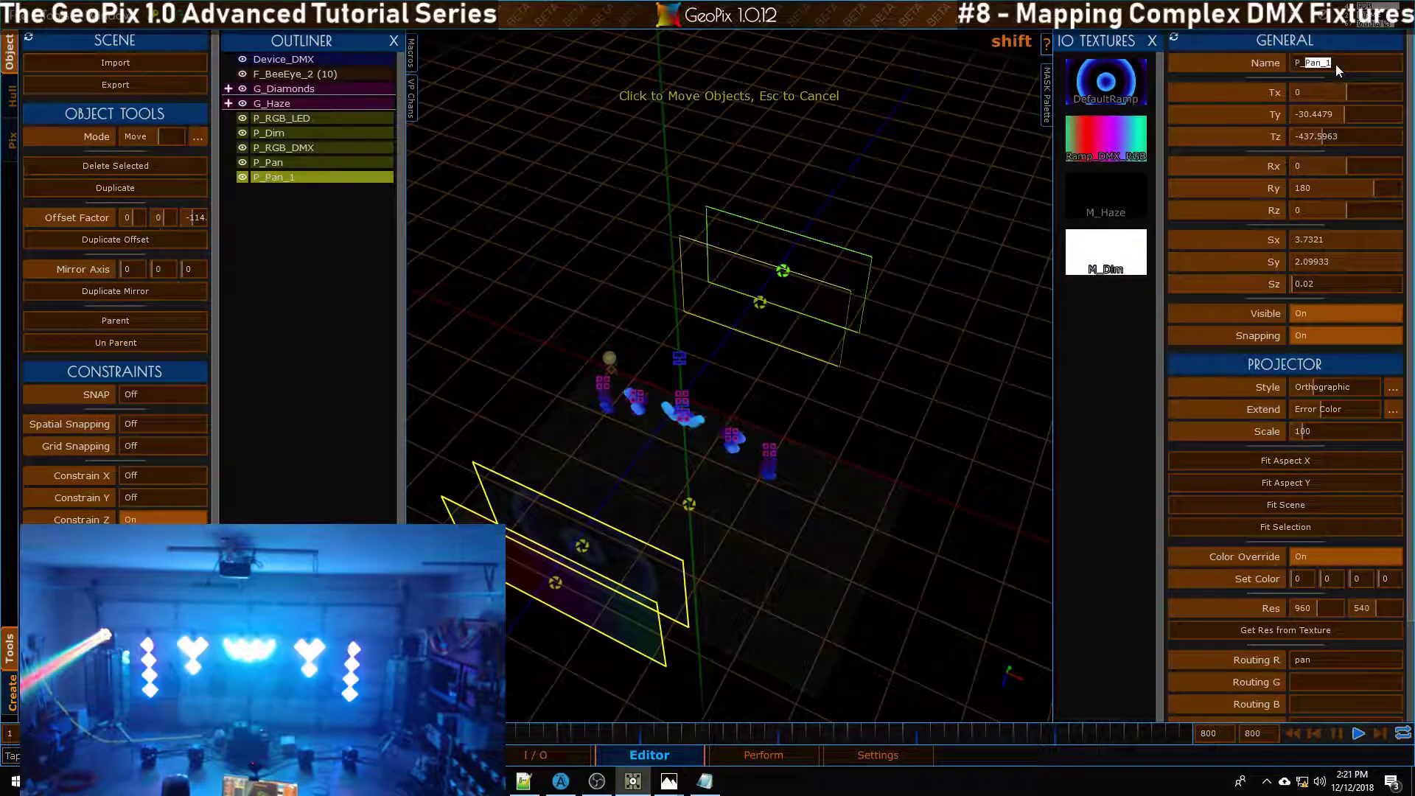
type("Til;t")
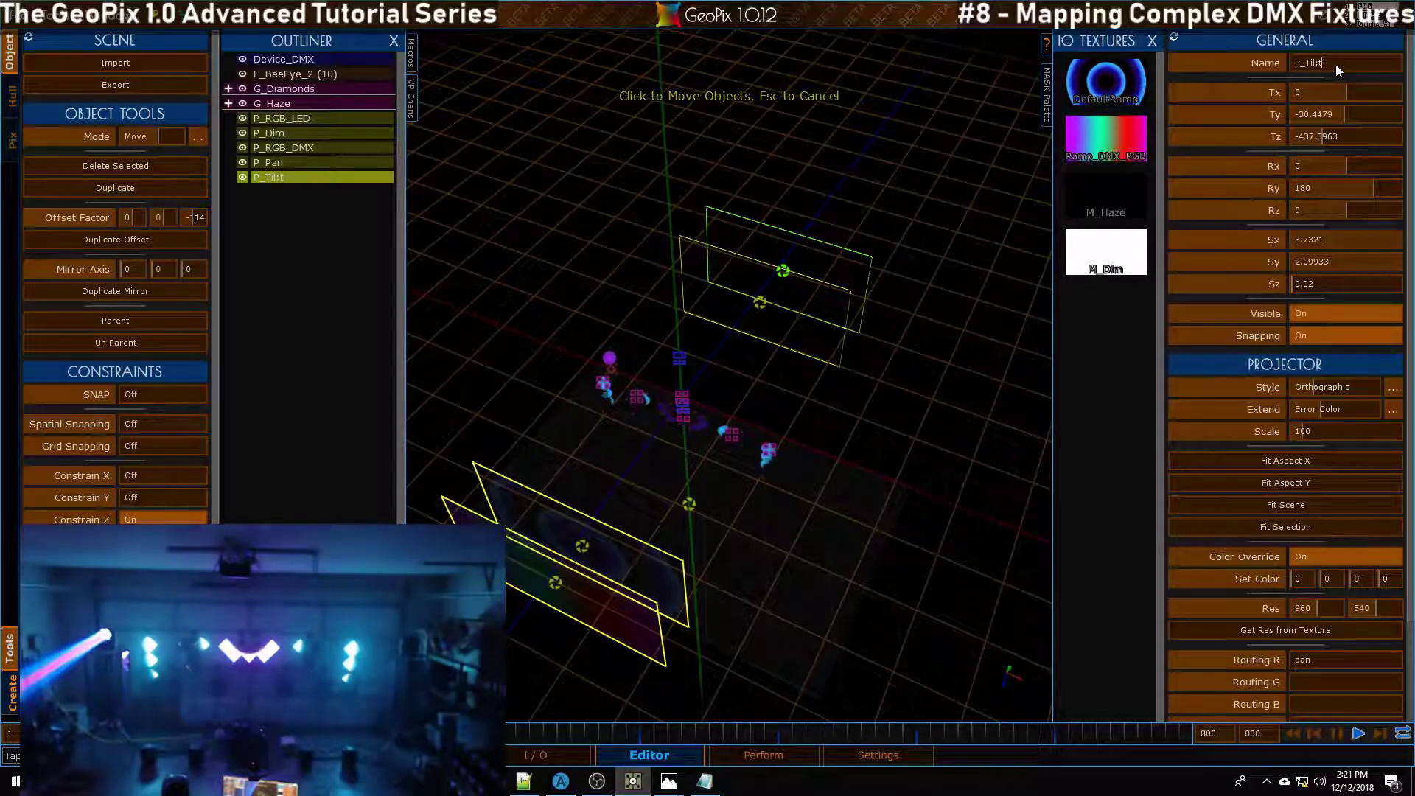
key("BackSpace")
key("BackSpace")
type("t")
key("Return")
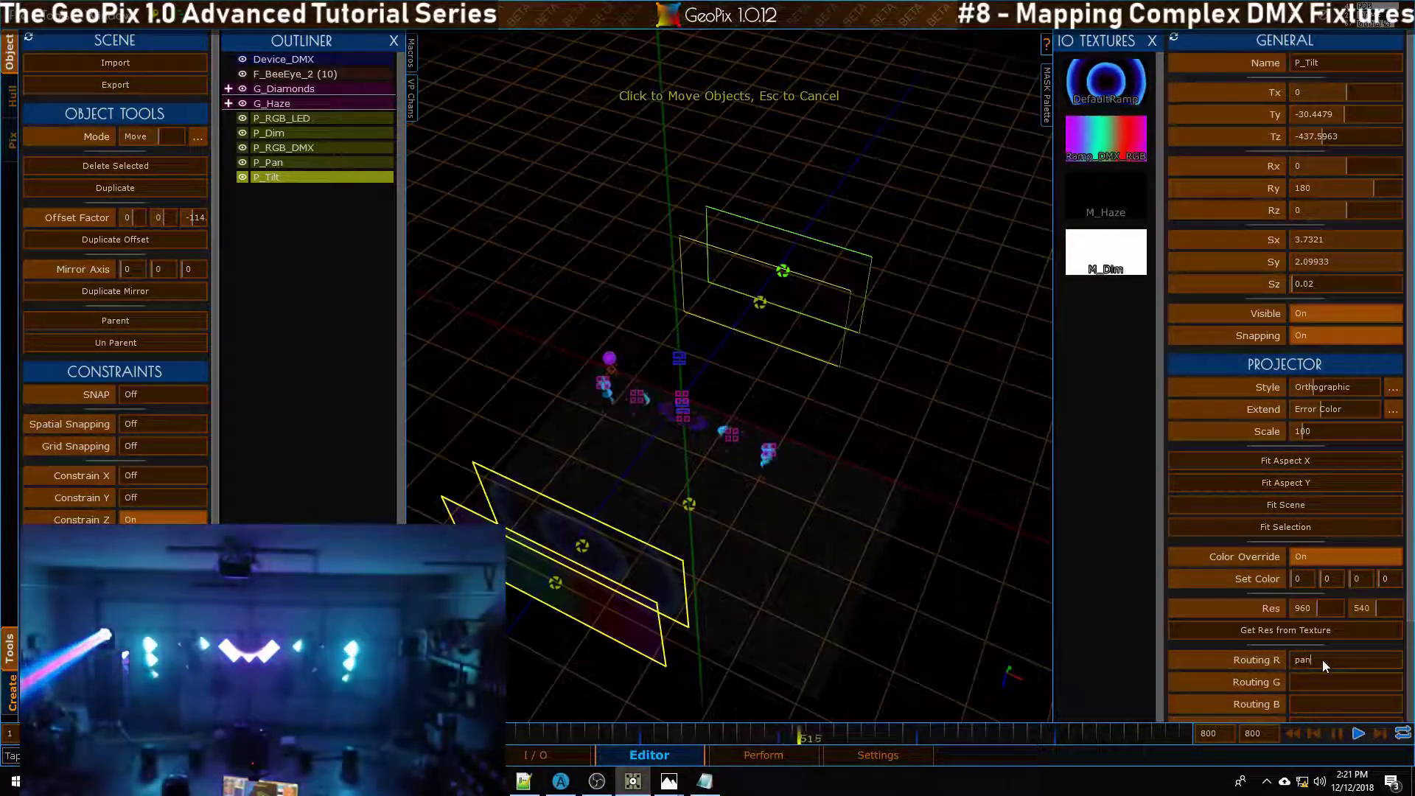
Step: Set P_Tilt's Routing R to tilt and its red color override value to 43
left_click(1323, 660)
type("t")
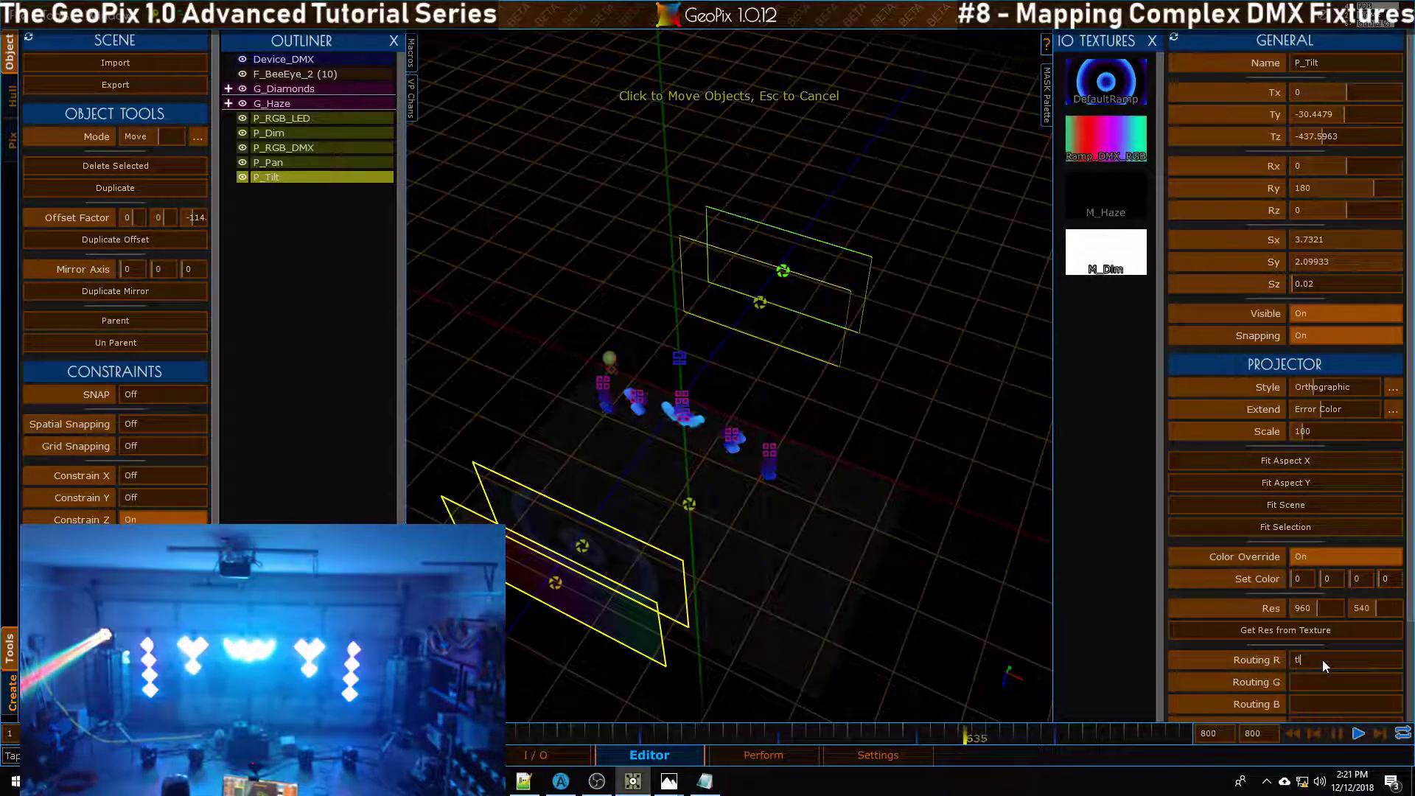
type("lt")
left_click_drag(718, 266, 775, 270, "alt")
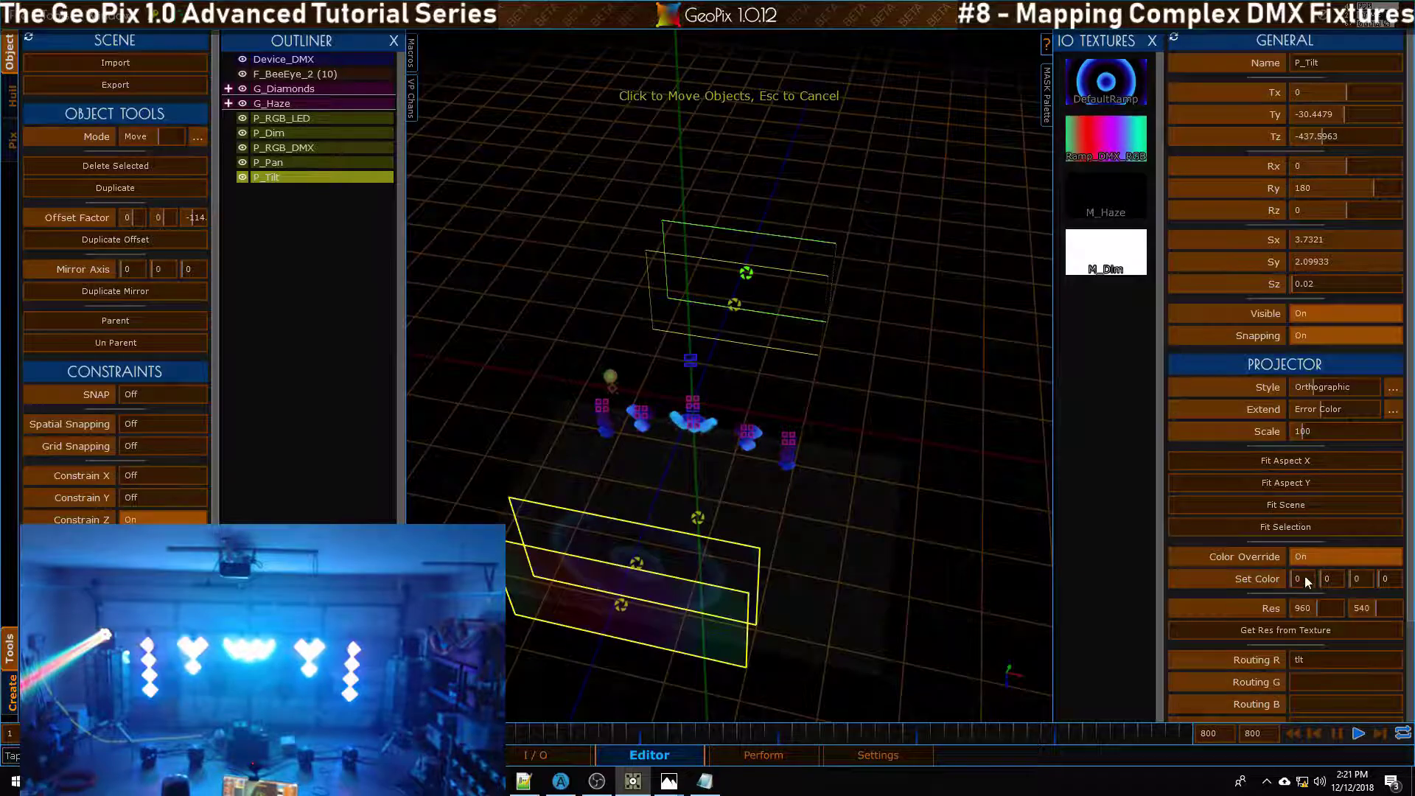
left_click_drag(1311, 580, 1277, 578)
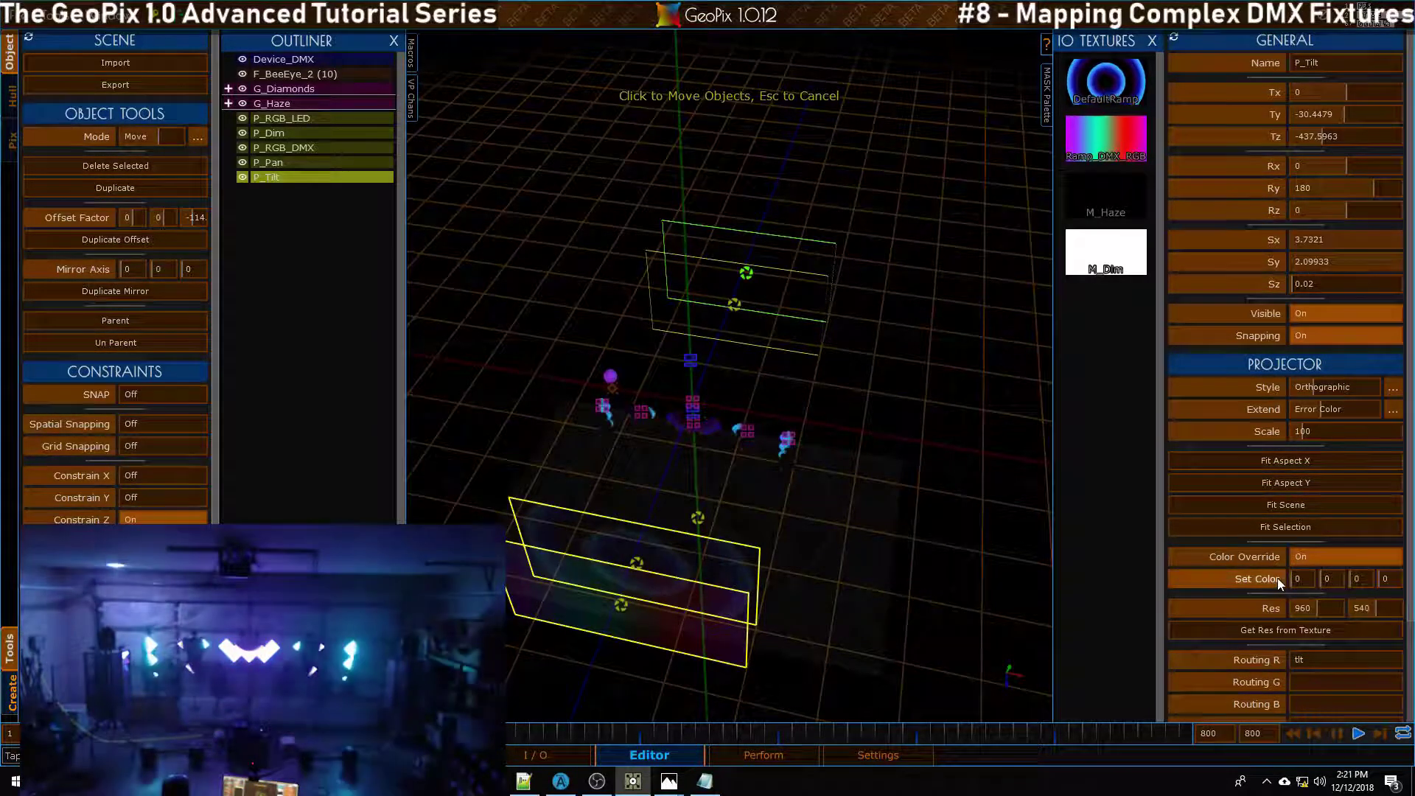
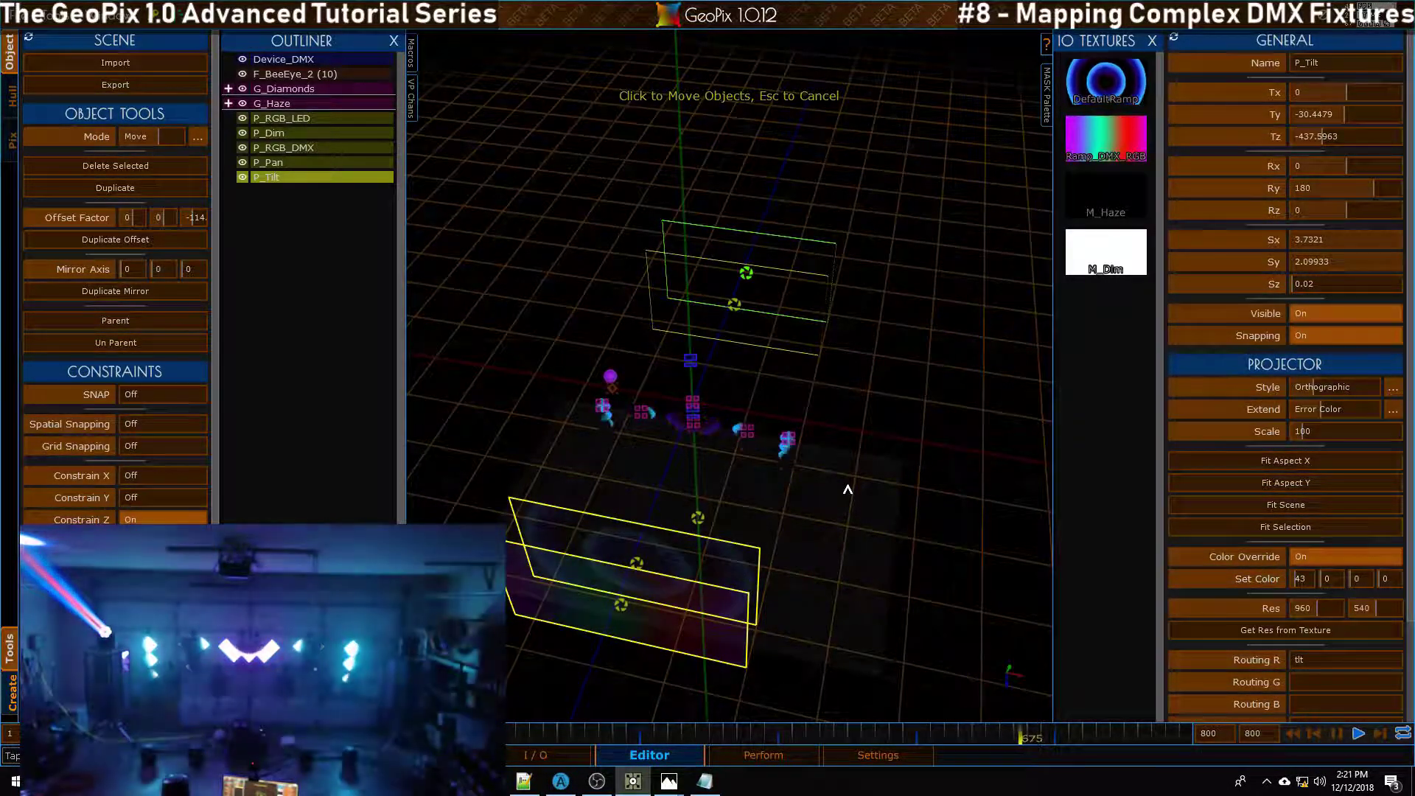
Step: Duplicate P_Tilt and move the copy along Z to about -580, behind the other two projectors
left_click_drag(848, 489, 526, 254, "alt")
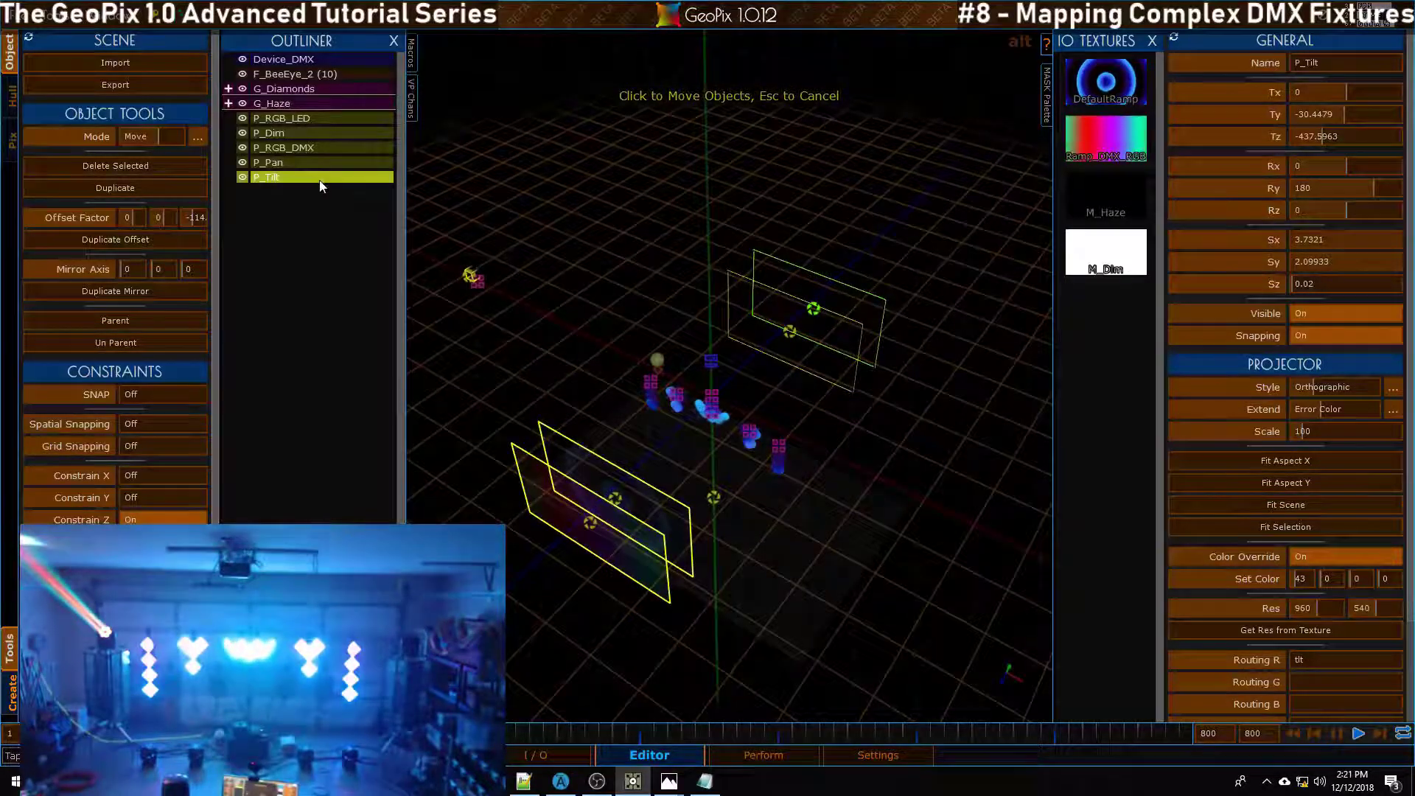
left_click_drag(764, 368, 772, 372, "alt")
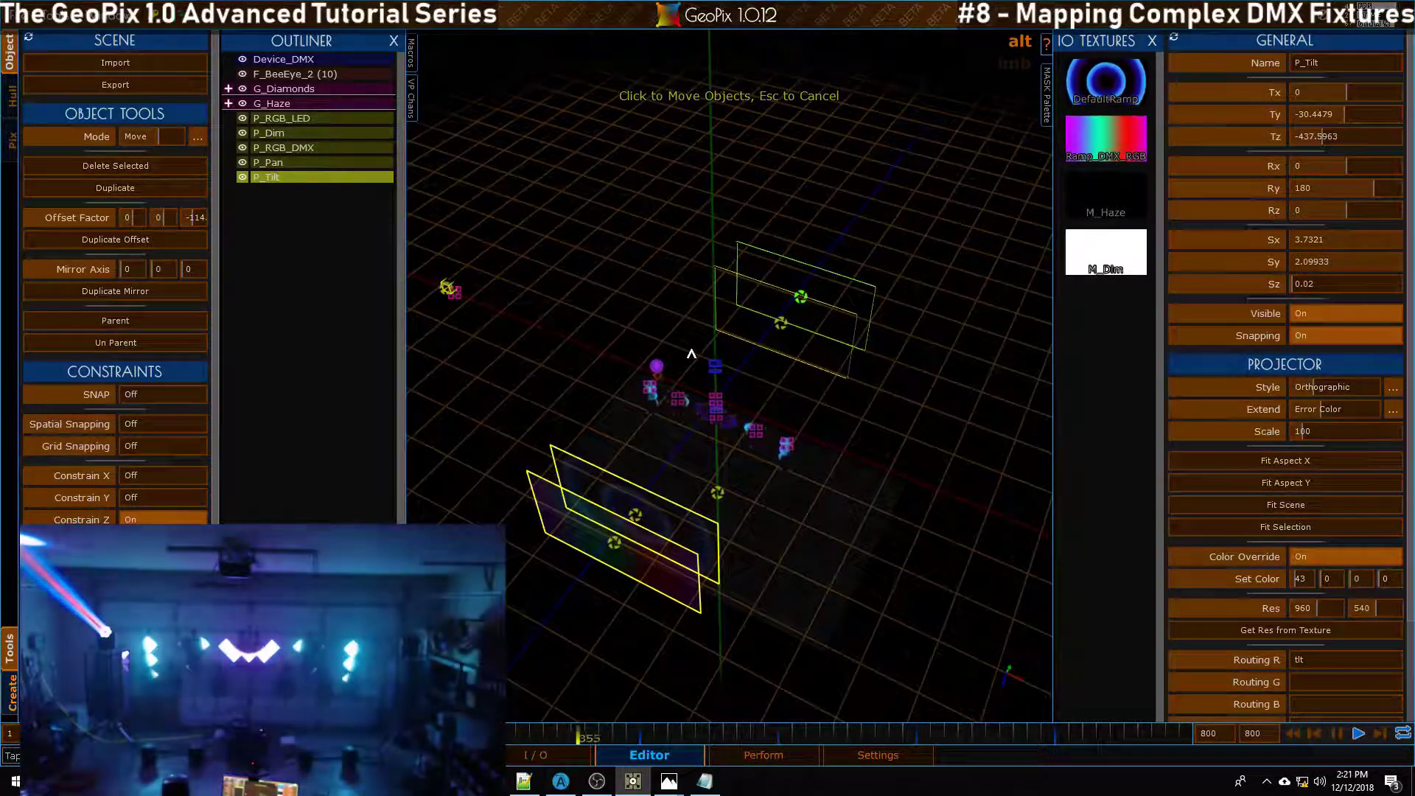
left_click_drag(691, 353, 724, 367, "alt")
key("ctrl+d")
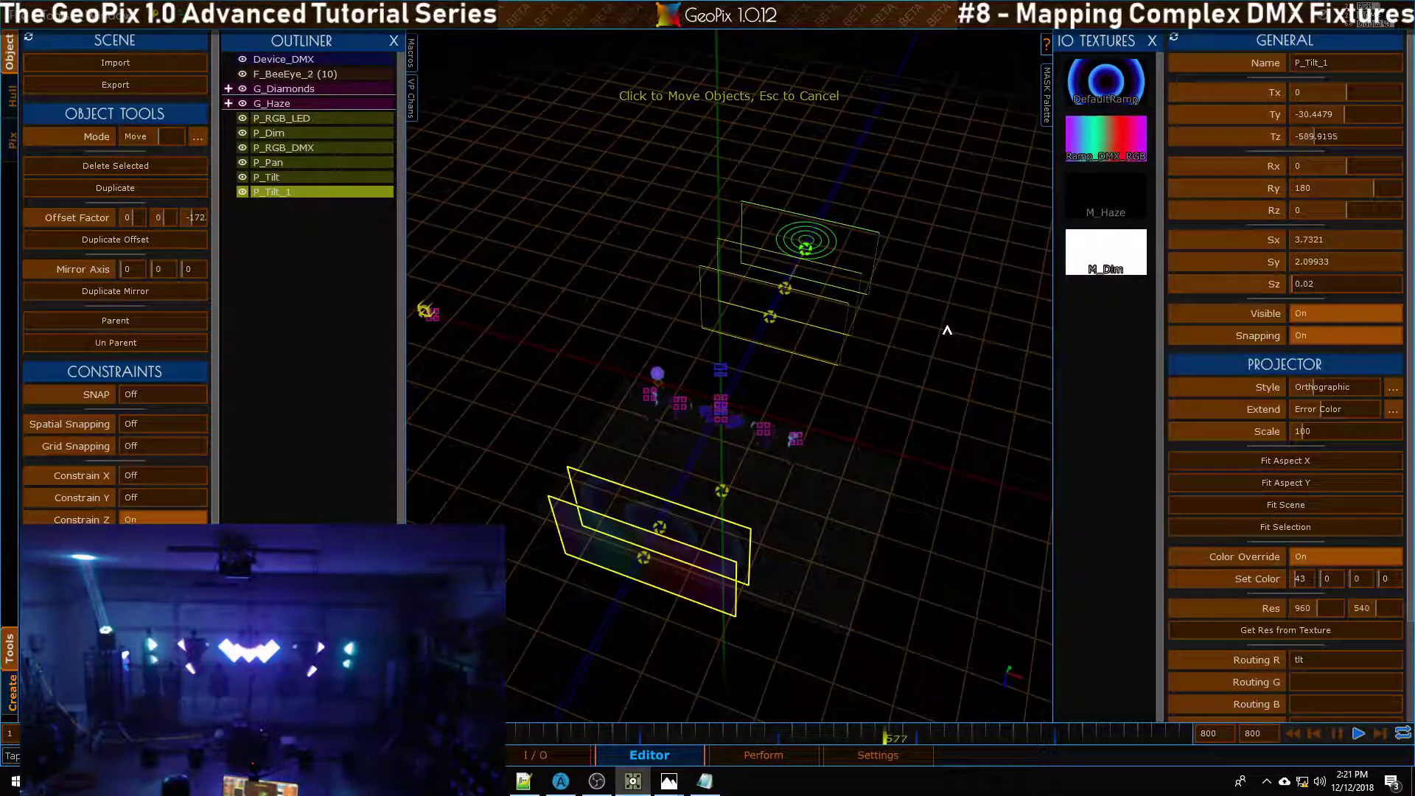
left_click_drag(948, 329, 816, 296)
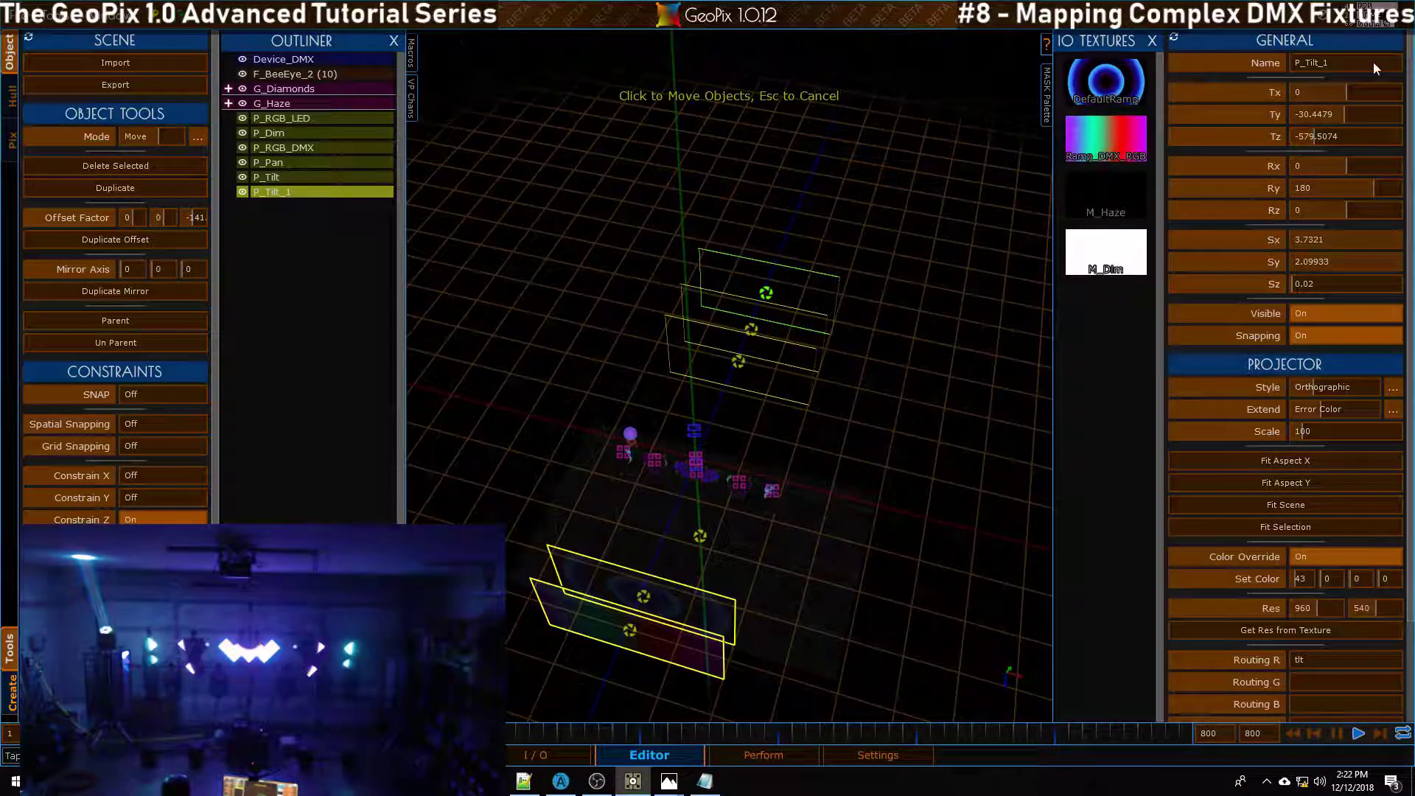
Step: Check the 10-channel DMX chart in the Bee_Eye.jpg photo for the channel that follows tilt
left_click_drag(1328, 62, 1305, 64)
key("alt+Tab")
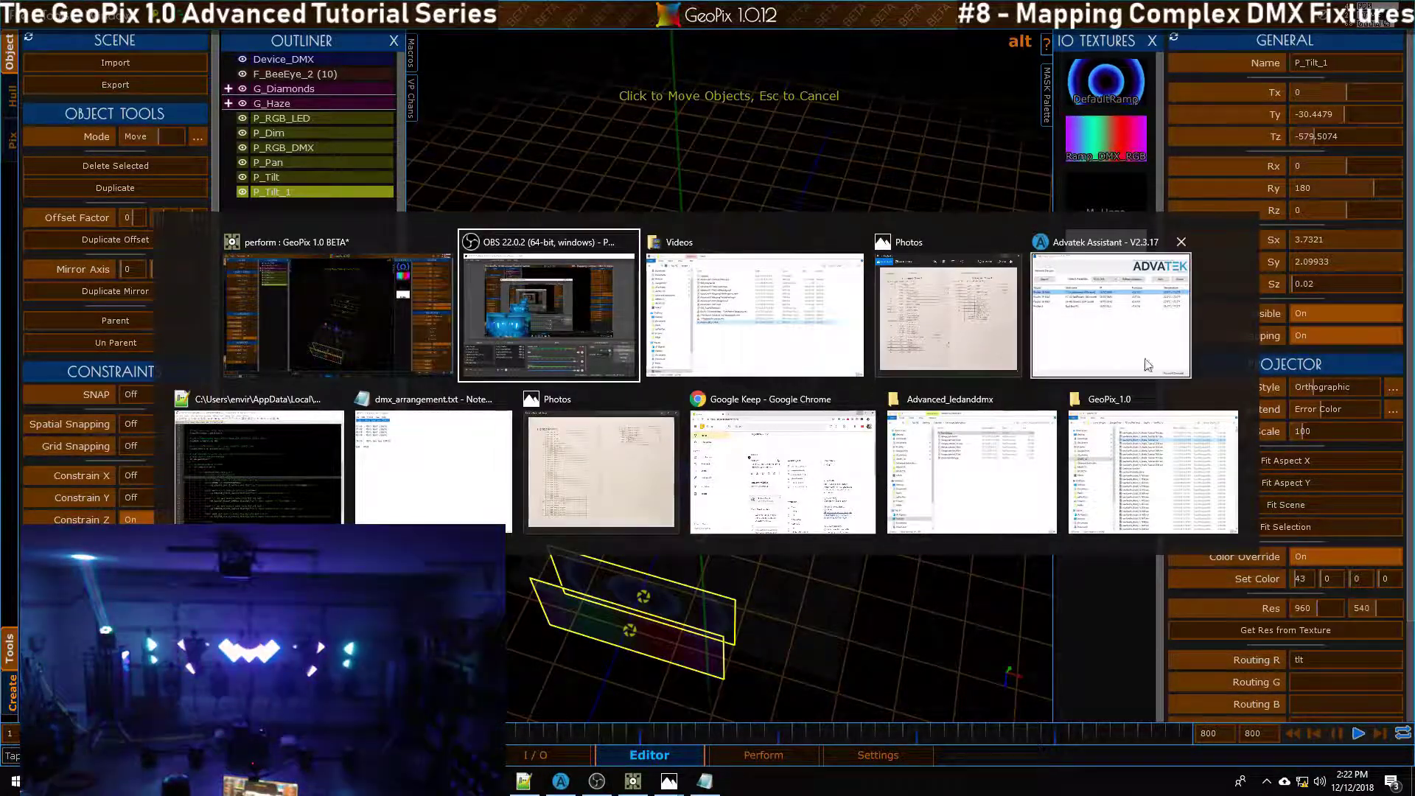
left_click(948, 322)
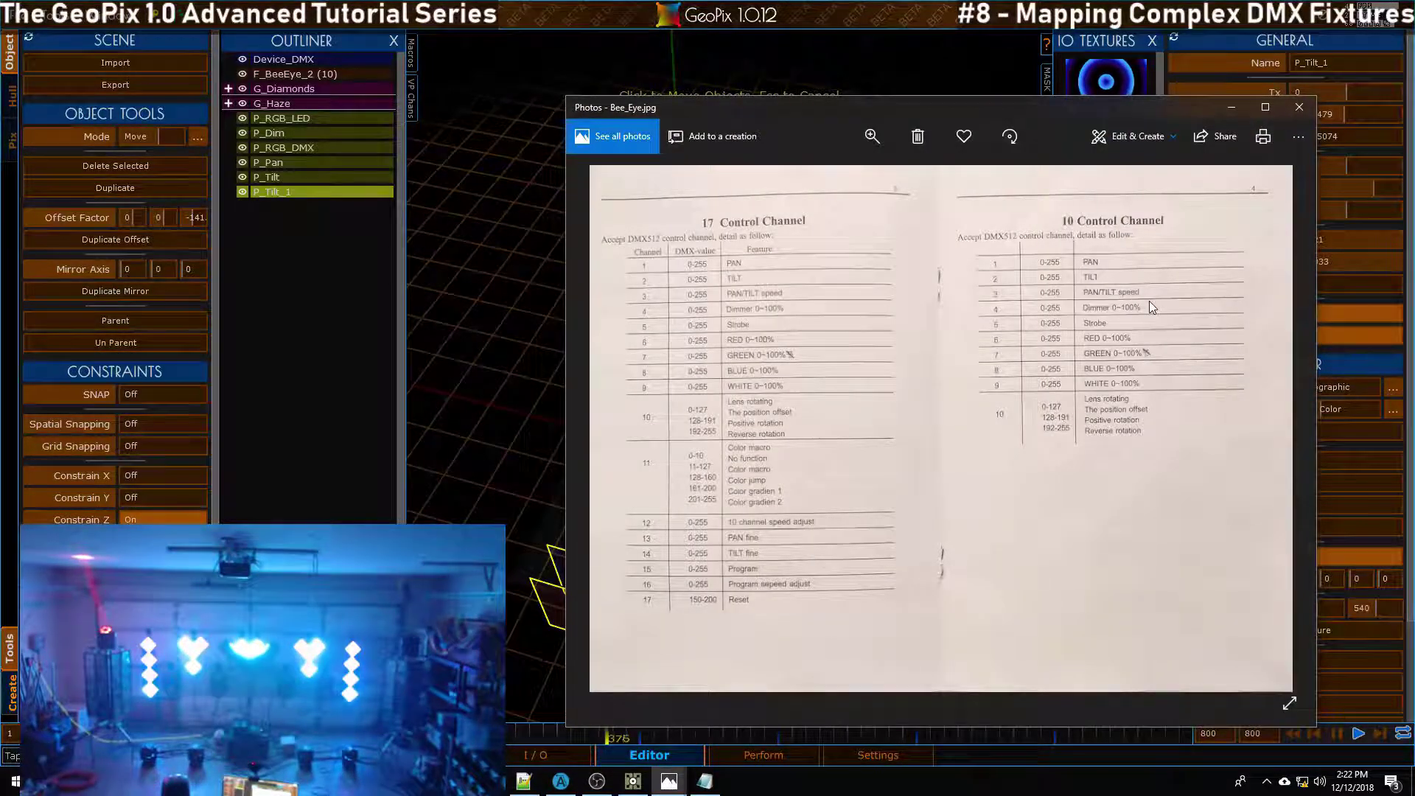
left_click(1231, 108)
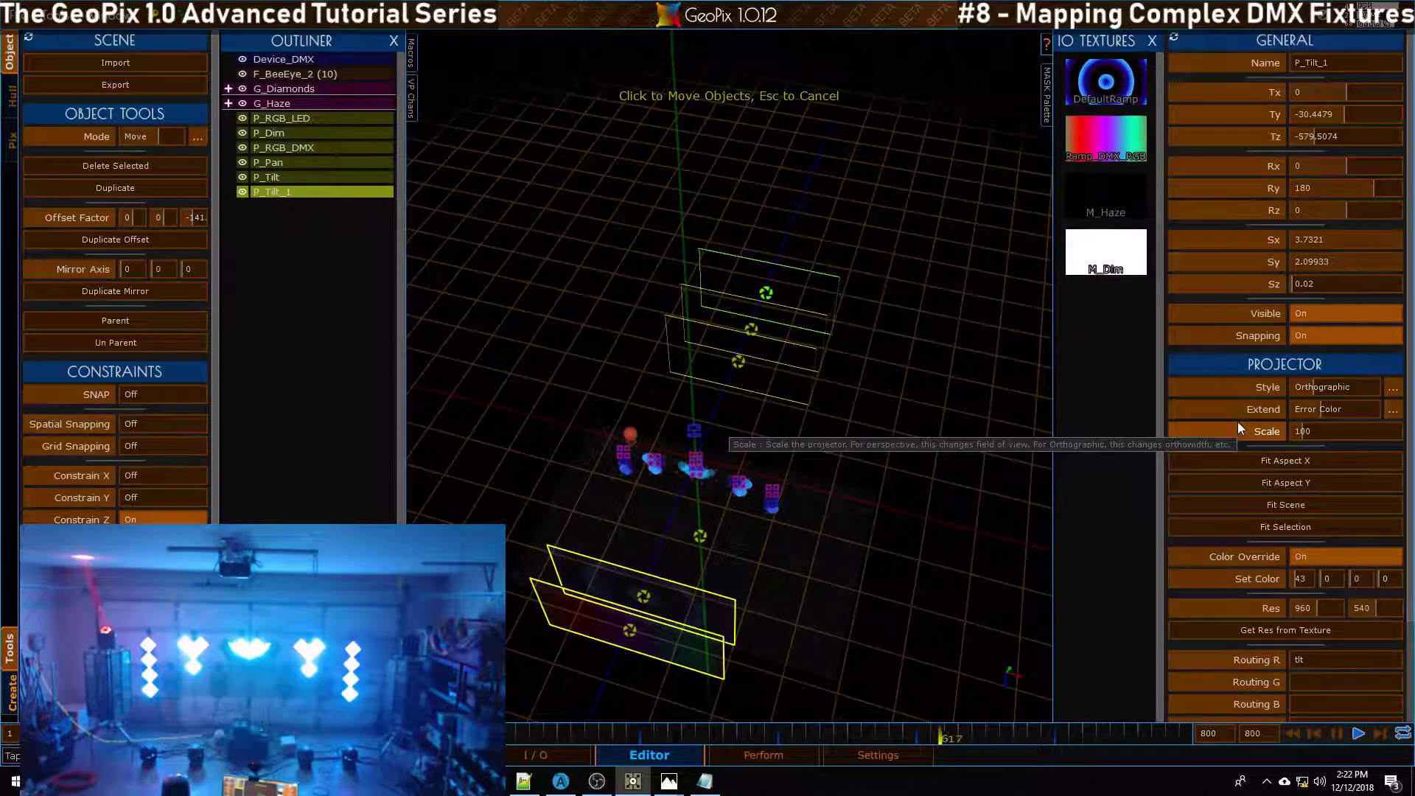
Step: Set the red color override of the copied tilt projector to 0 and rename the projector P_Strobe
left_click(1282, 576)
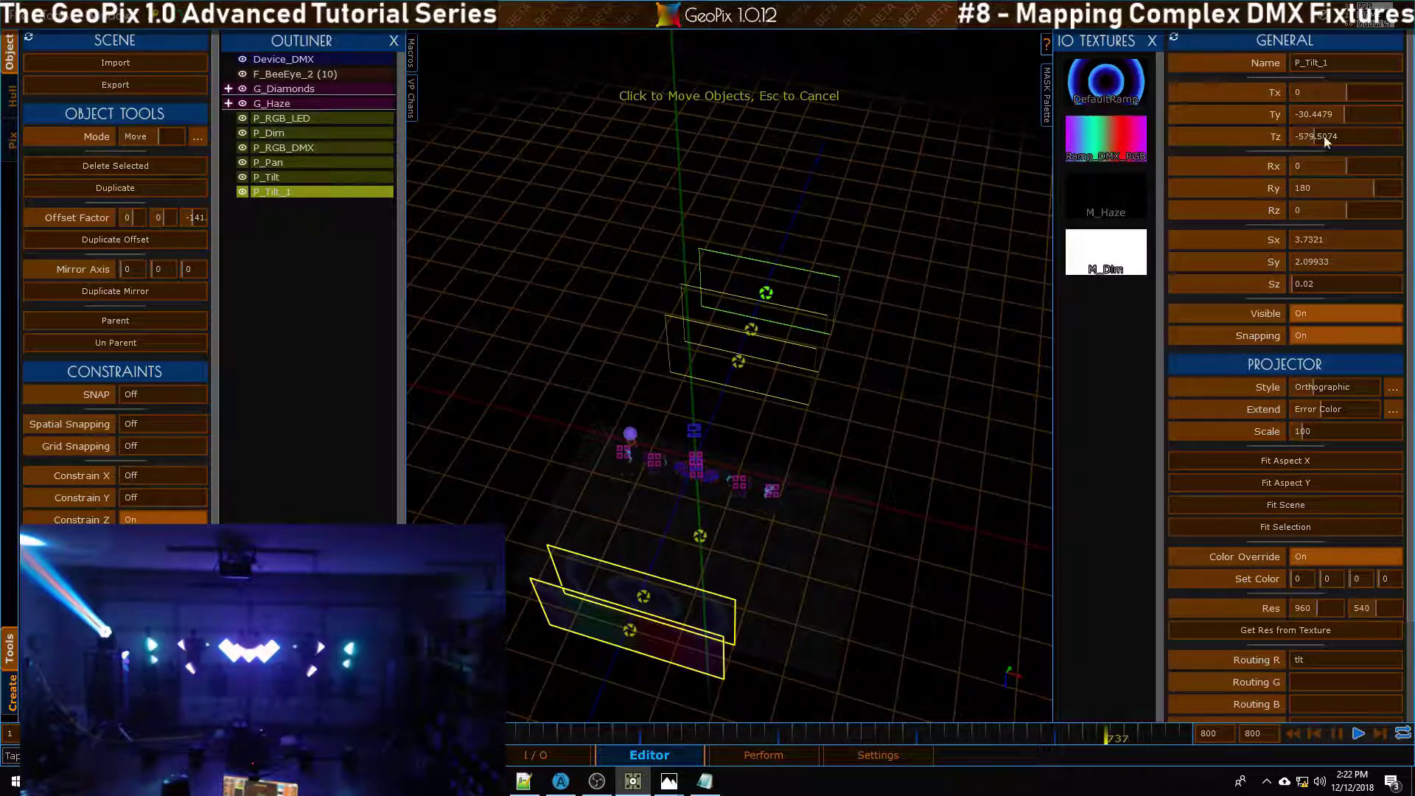
key("BackSpace")
key("BackSpace")
key("BackSpace")
key("BackSpace")
key("BackSpace")
key("BackSpace")
type("Strobe")
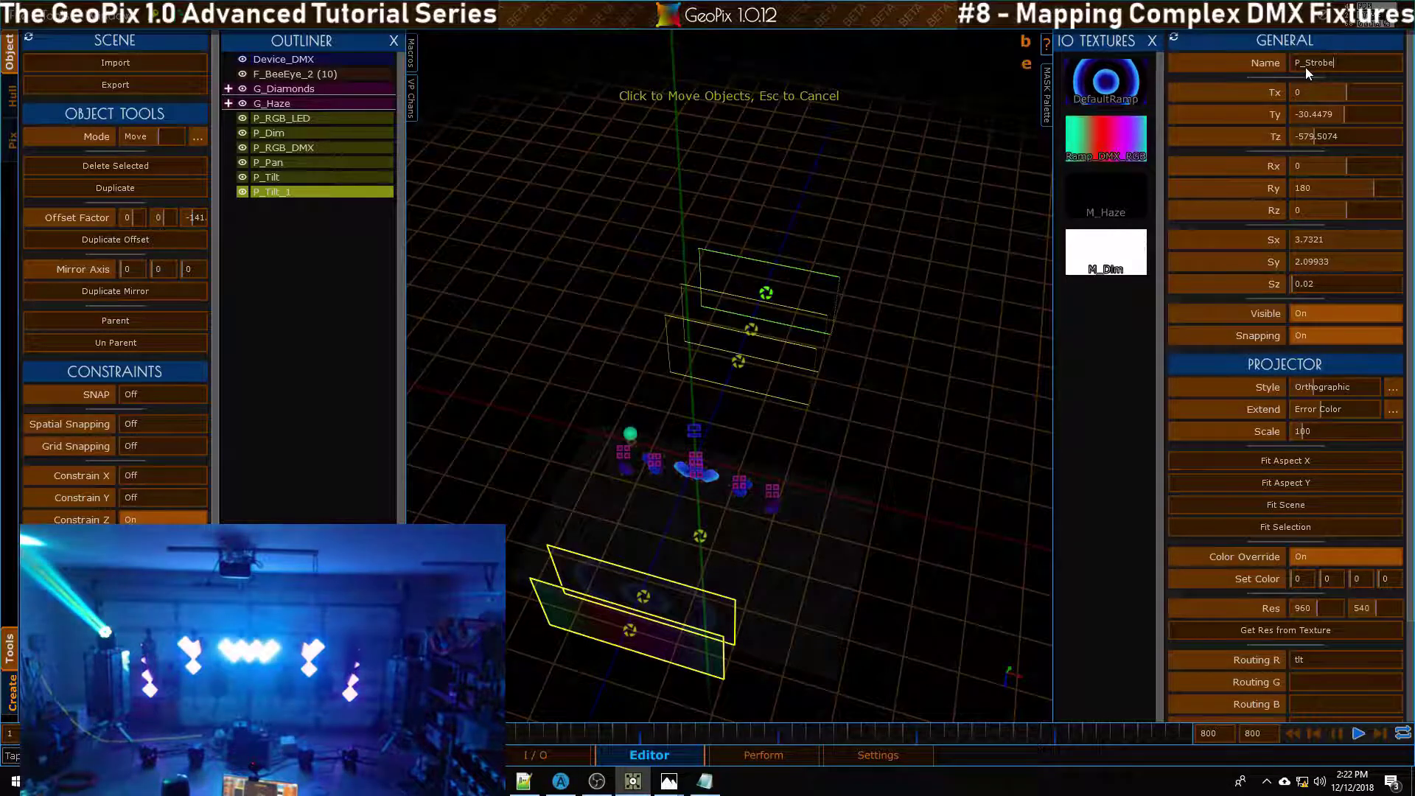
key("Return")
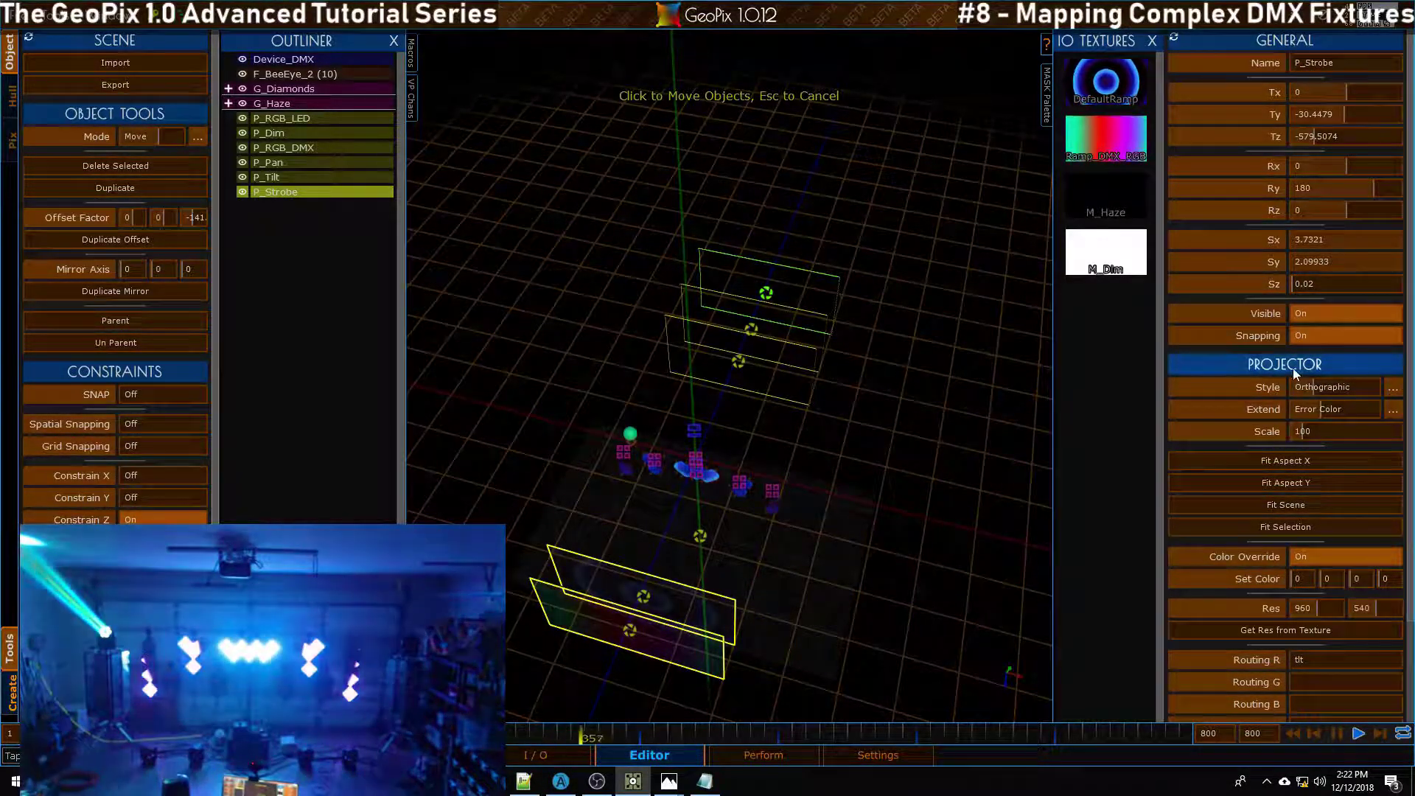
Step: Show the viewport channels list and set P_Strobe's Routing R to strb, with a red color override value of 0
left_click(1319, 663)
left_click(411, 110)
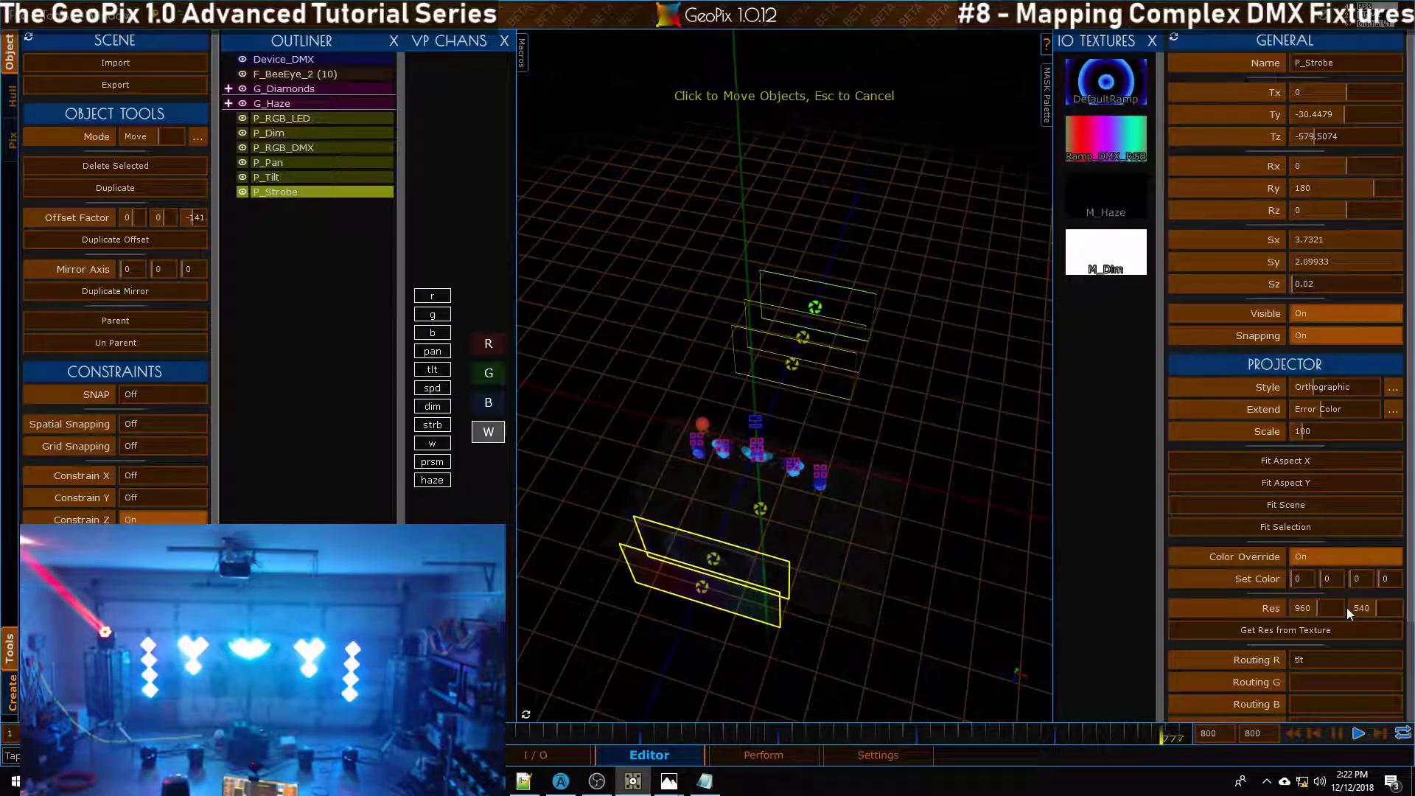
key("BackSpace")
key("BackSpace")
key("BackSpace")
type("strb")
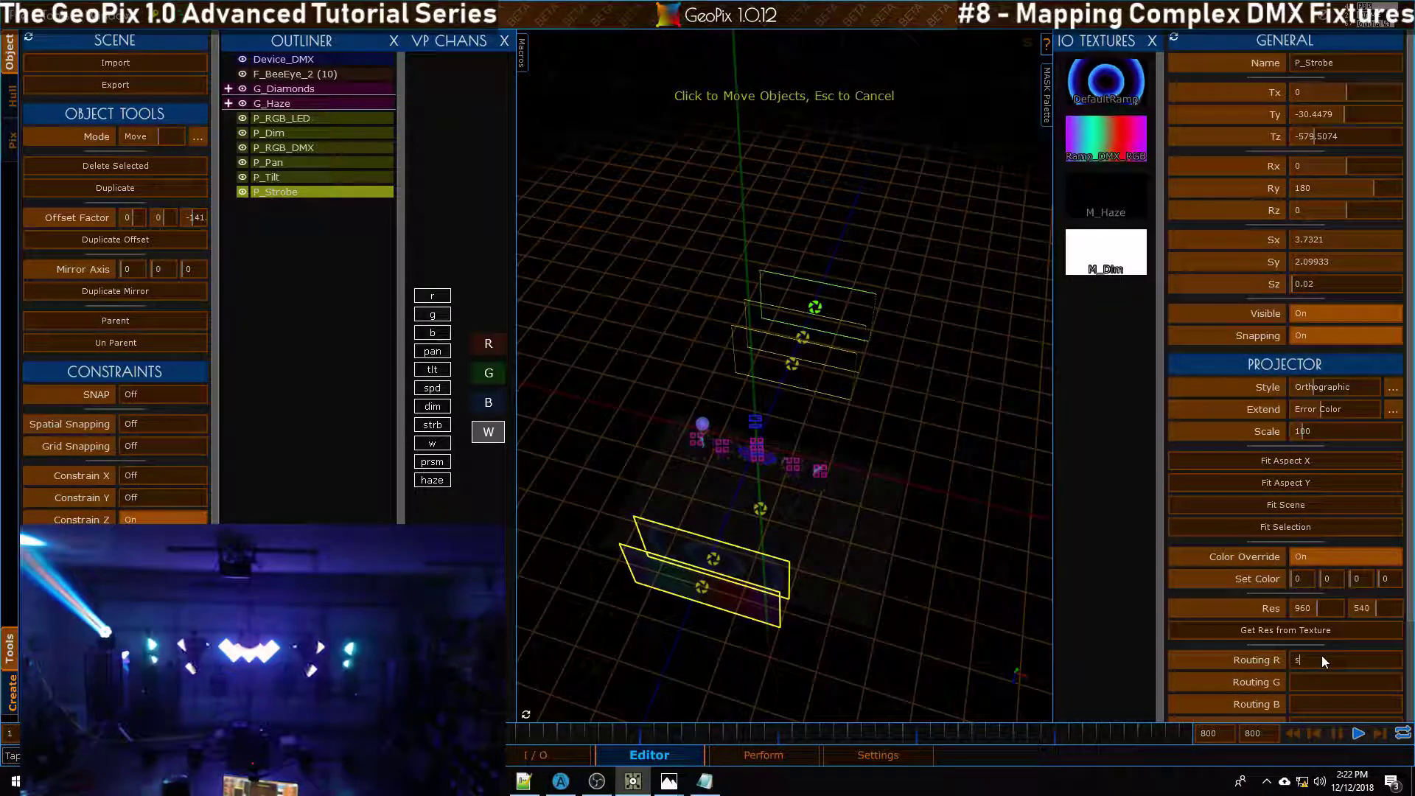
key("Return")
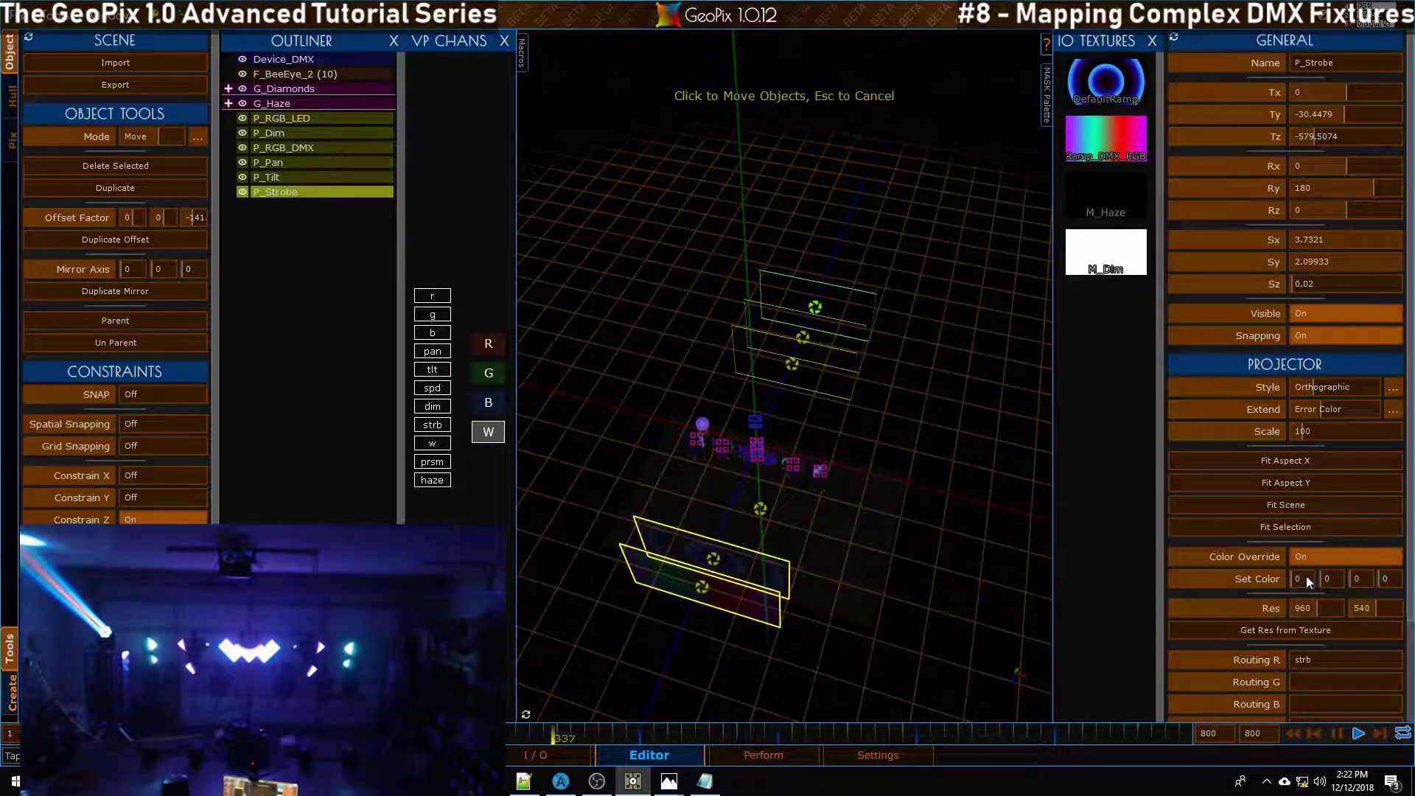
left_click_drag(1294, 581, 1262, 577)
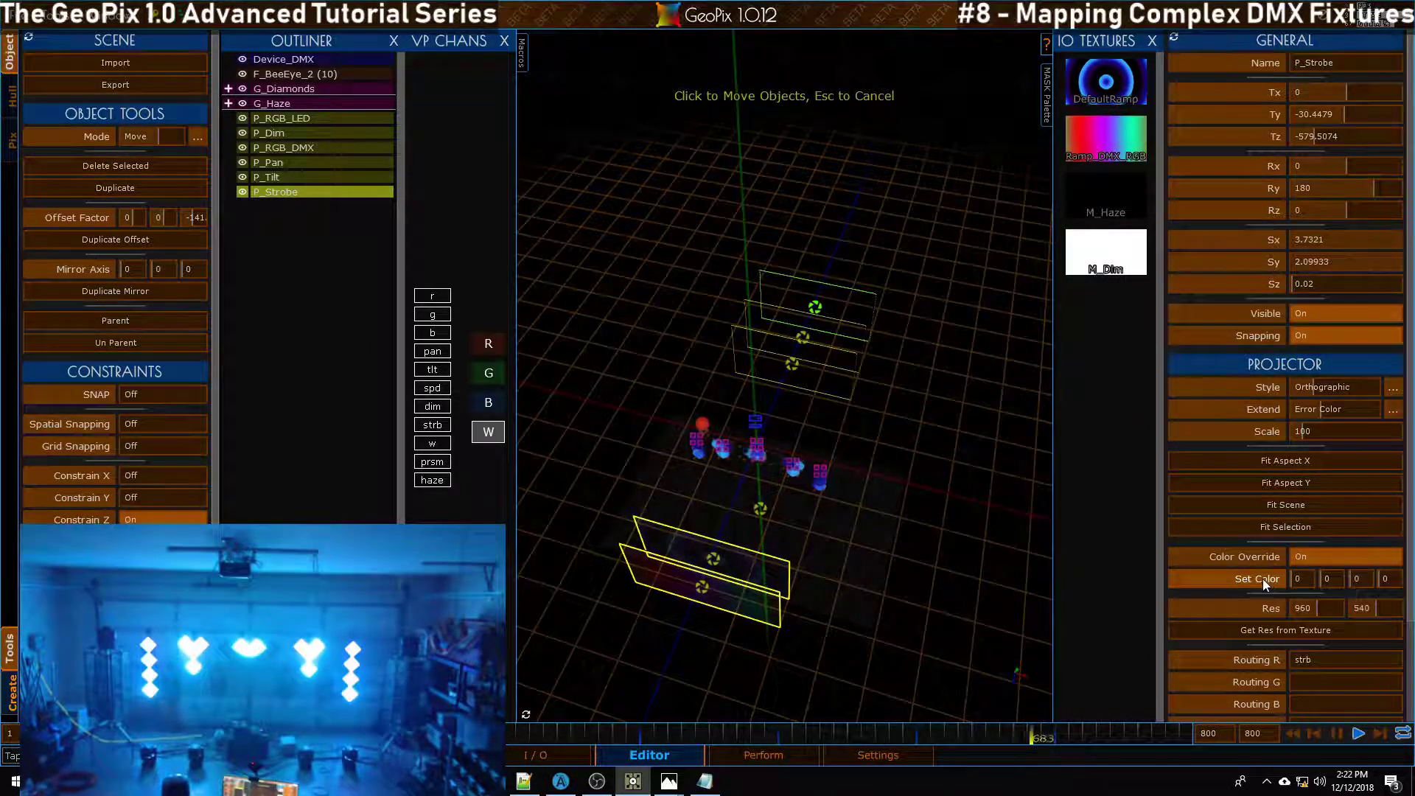
Step: Move P_Strobe about 15.7 along Z and check the 10-channel DMX chart in Bee_Eye.jpg for the channels still unmapped
mouse_move(844, 277)
left_mouse_down("alt")
mouse_move(885, 254)
mouse_move(828, 338)
mouse_move(891, 286)
mouse_move(860, 301)
left_mouse_up("alt")
key("alt+Tab")
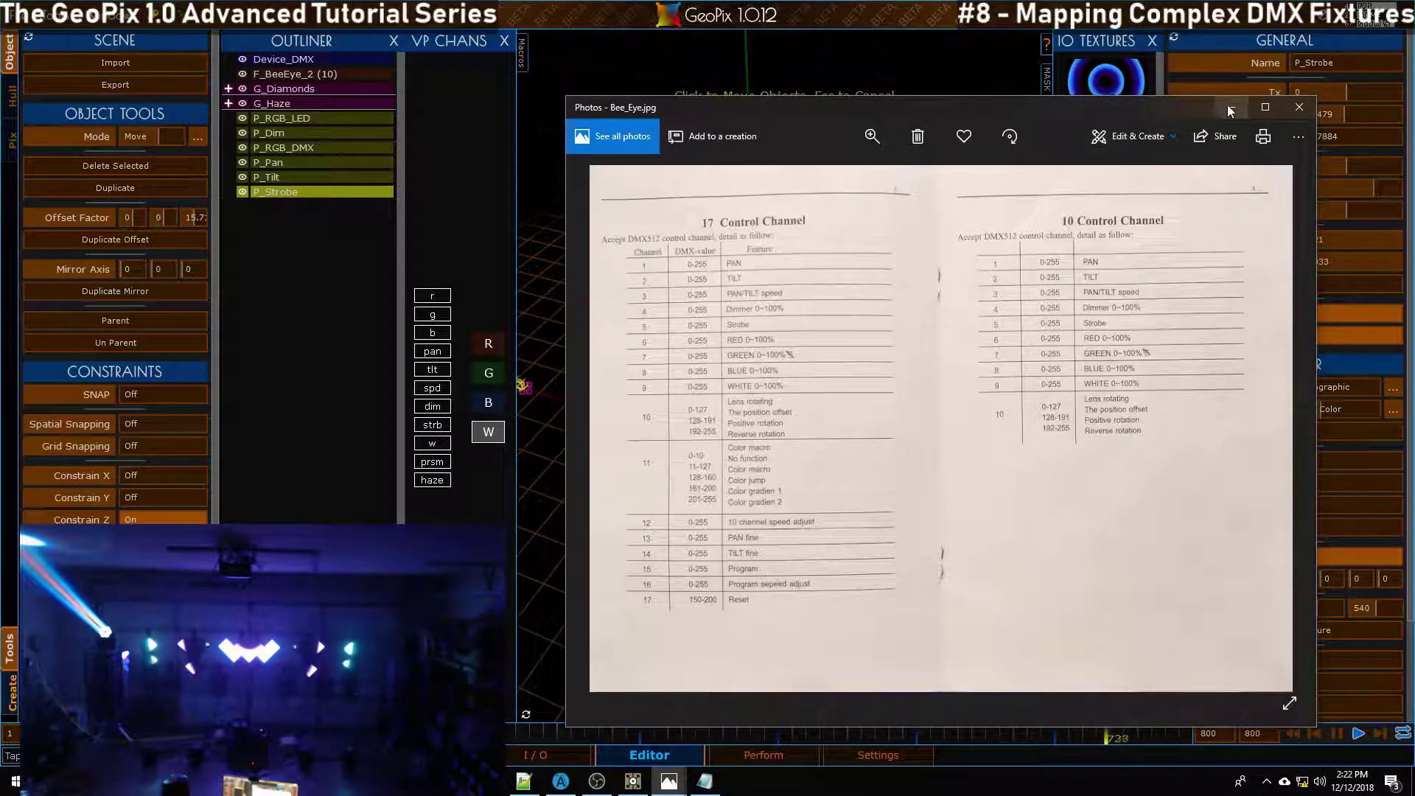
left_click(1228, 108)
Step: Duplicate P_Strobe, move the copy along Z to about -658, and rename it P_Prism
mouse_move(850, 341)
left_mouse_down("alt")
mouse_move(826, 374)
mouse_move(838, 356)
left_mouse_up("alt")
key("ctrl+d")
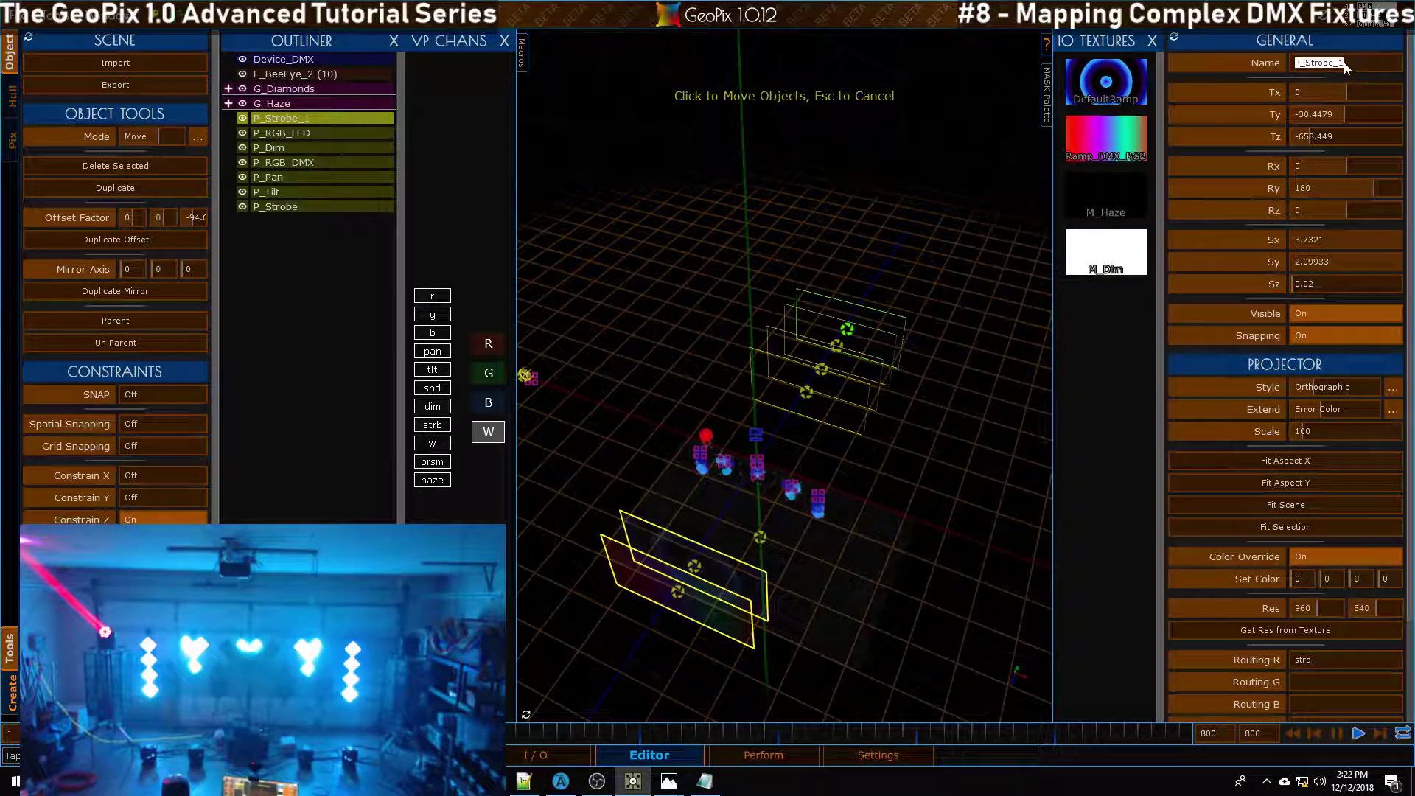
type("Prsm")
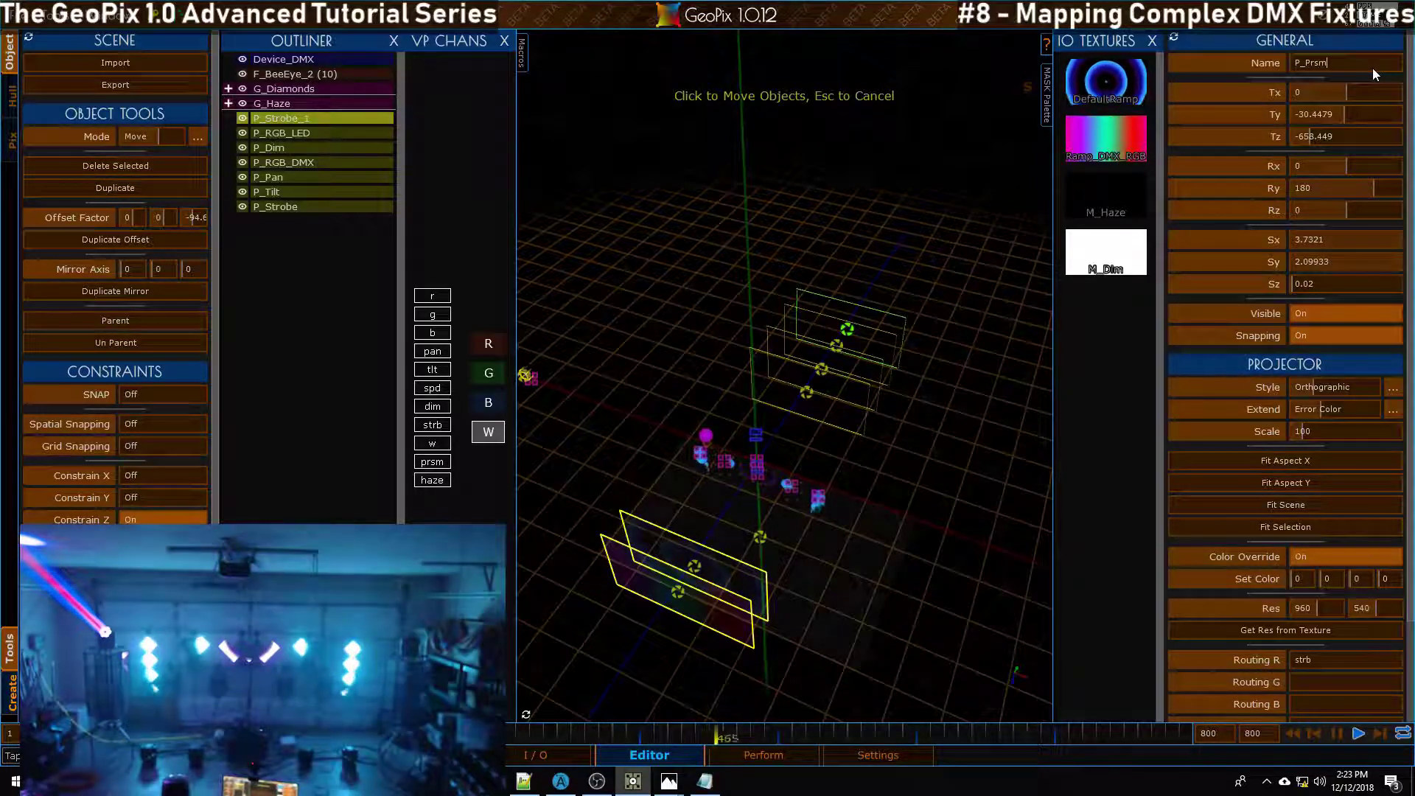
key("Return")
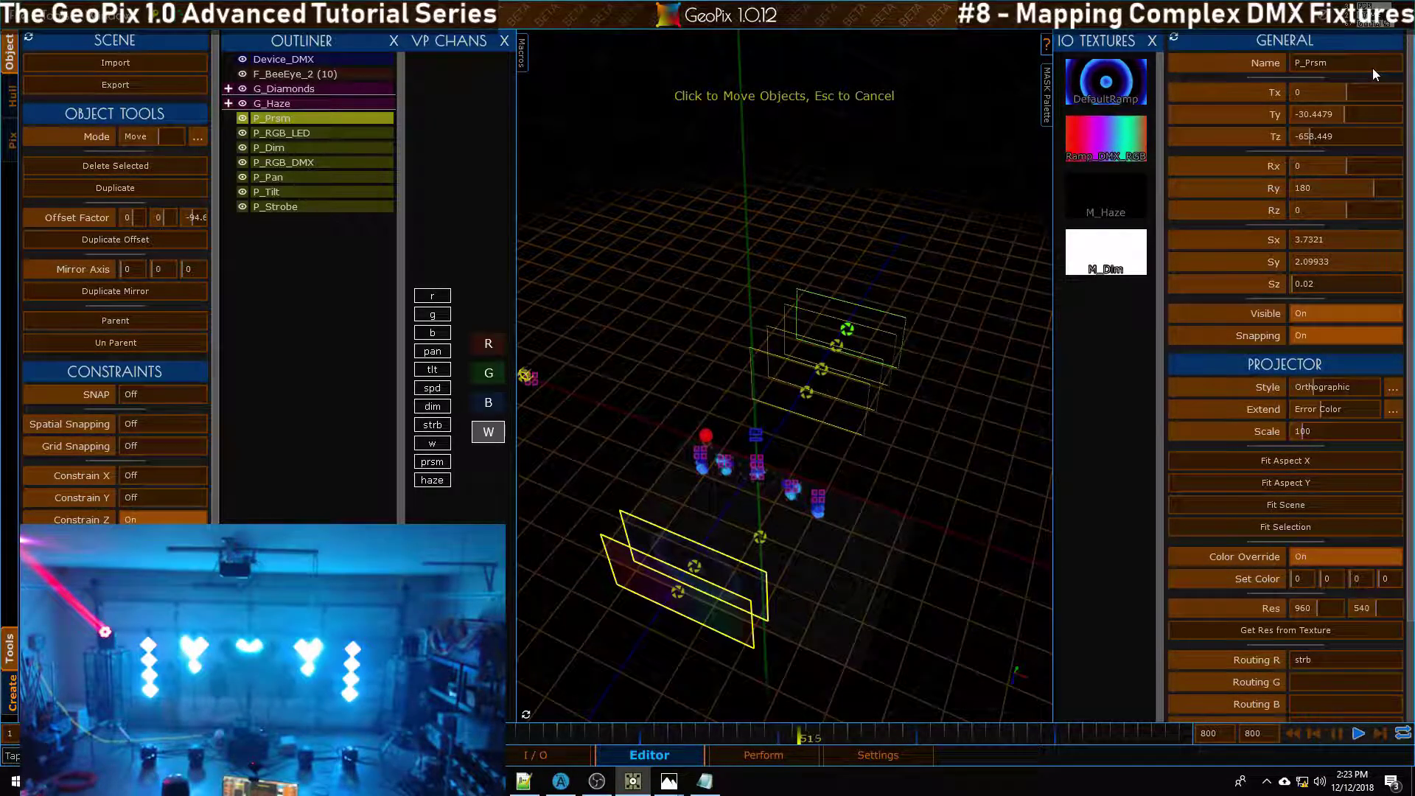
key("BackSpace")
key("BackSpace")
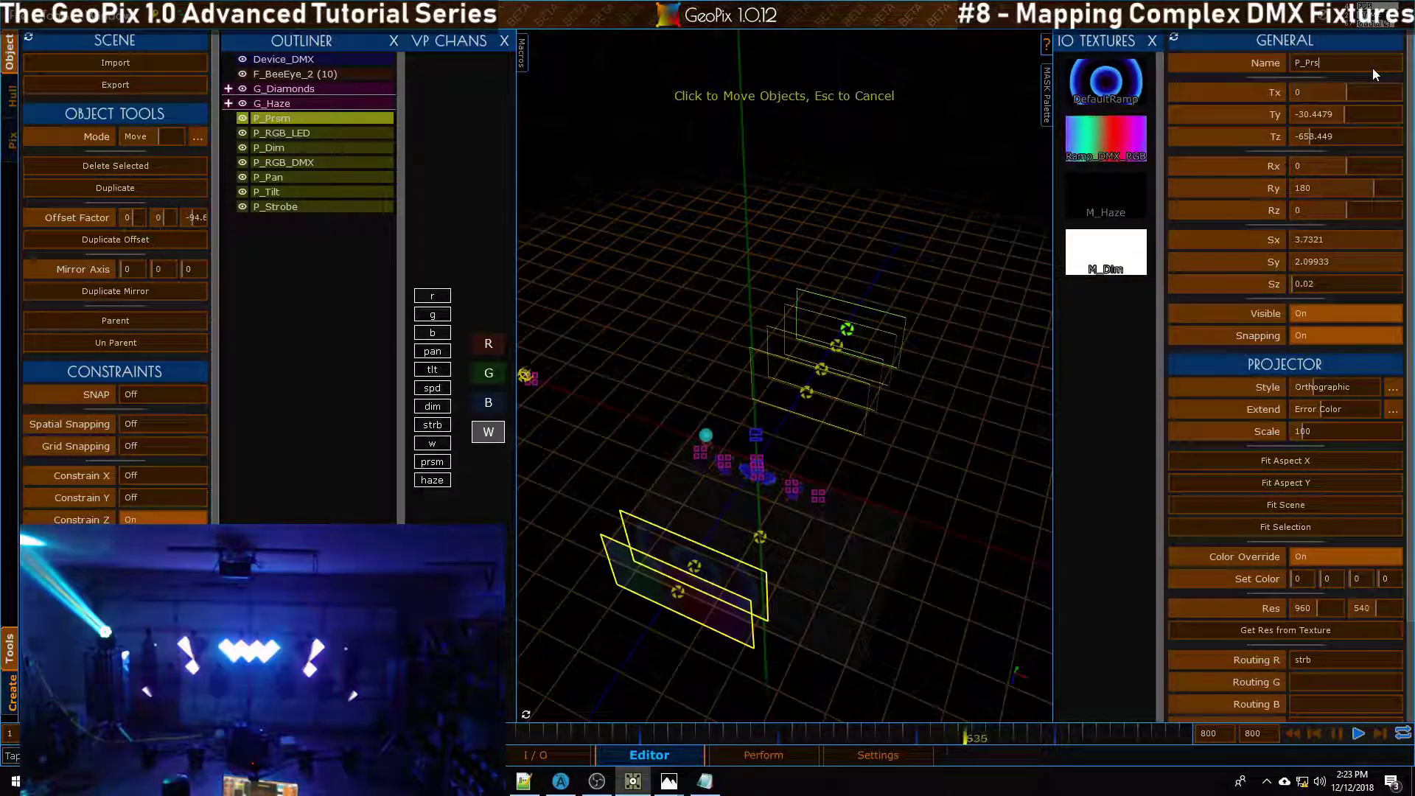
type("ism")
key("Return")
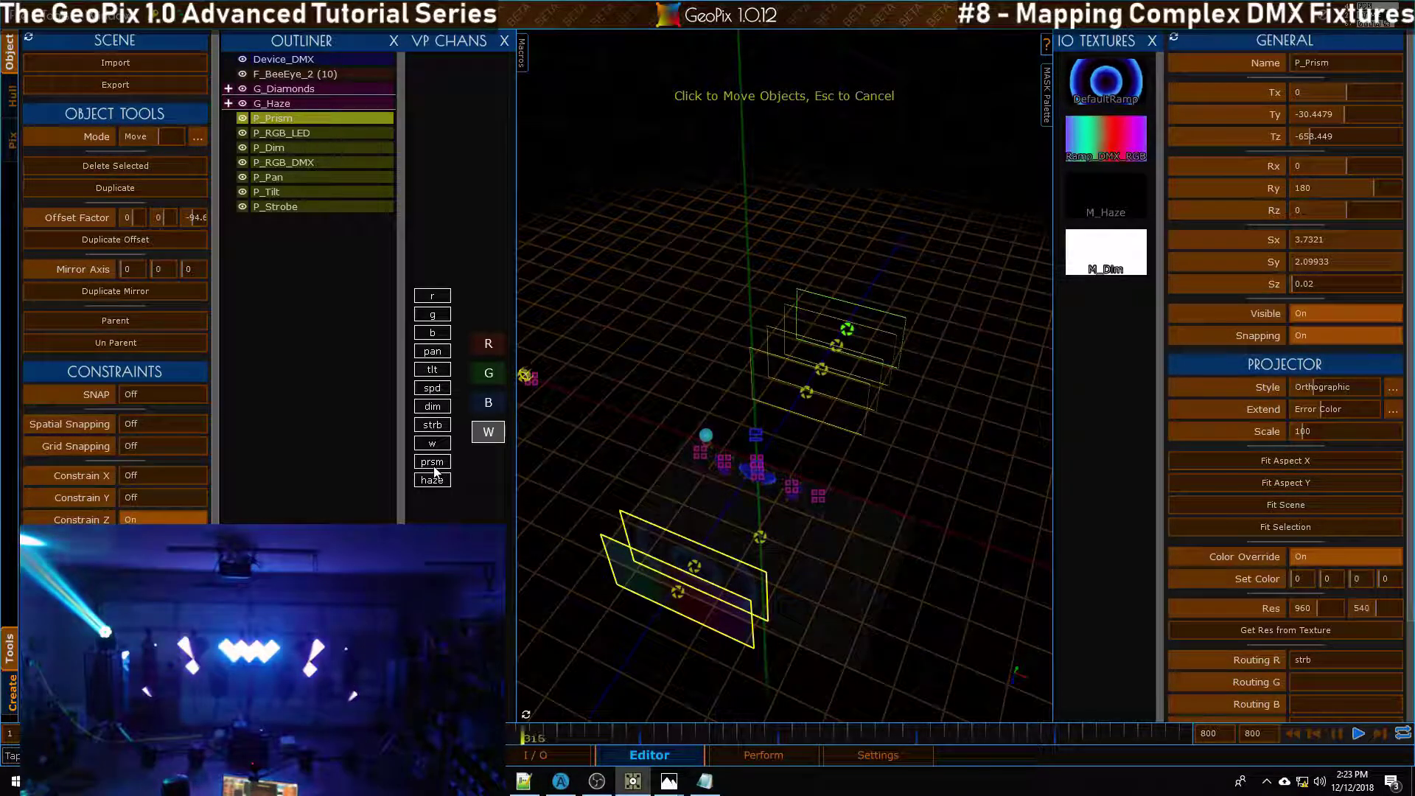
Step: Set P_Prism's Routing R to prsm and its red color override value to 0
left_click(1319, 660)
type("p")
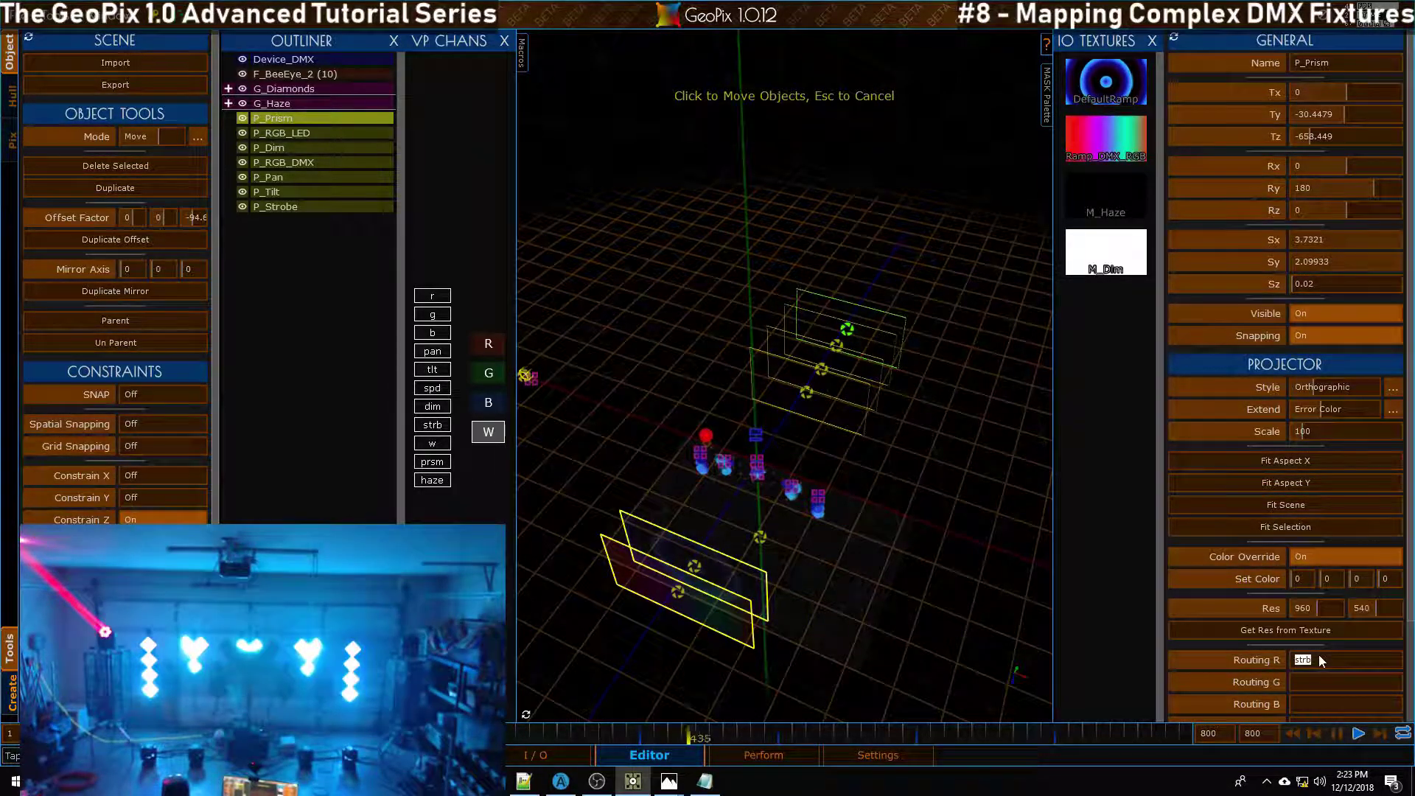
type("rsm")
key("Return")
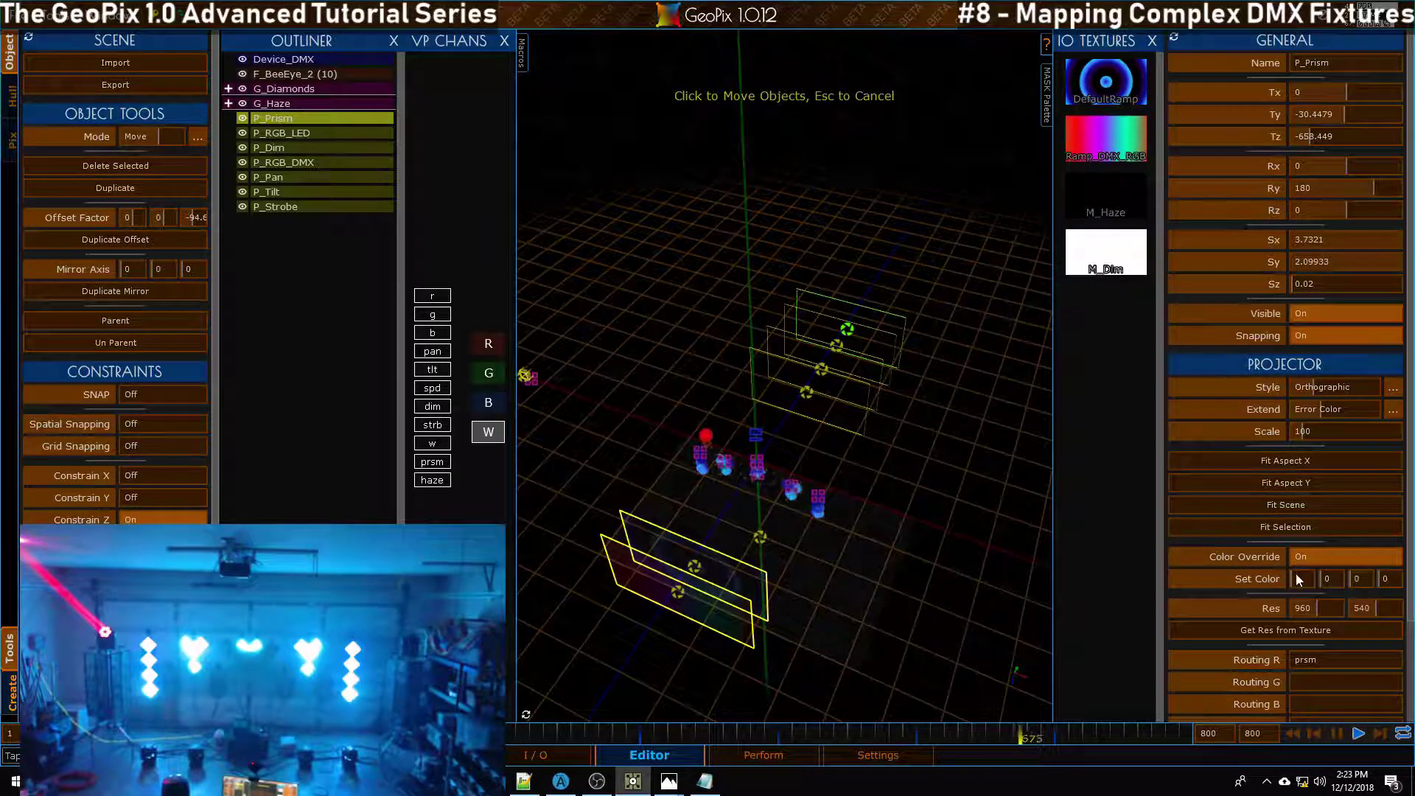
left_click(1300, 581)
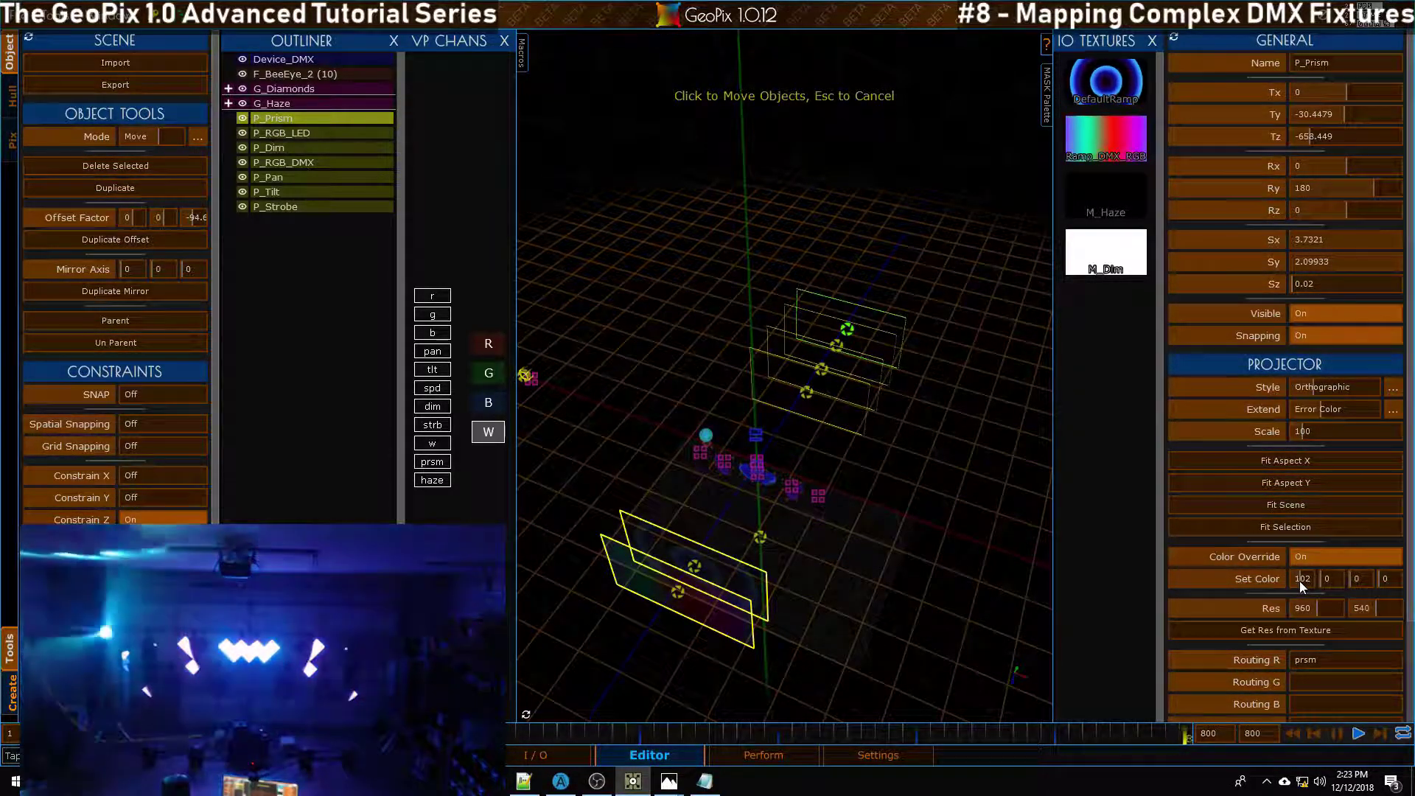
left_click_drag(1299, 581, 1275, 585)
Step: Compare the 10-channel DMX chart in Bee_Eye.jpg with the set of projectors arranged in the scene
left_click_drag(770, 390, 833, 355, "alt")
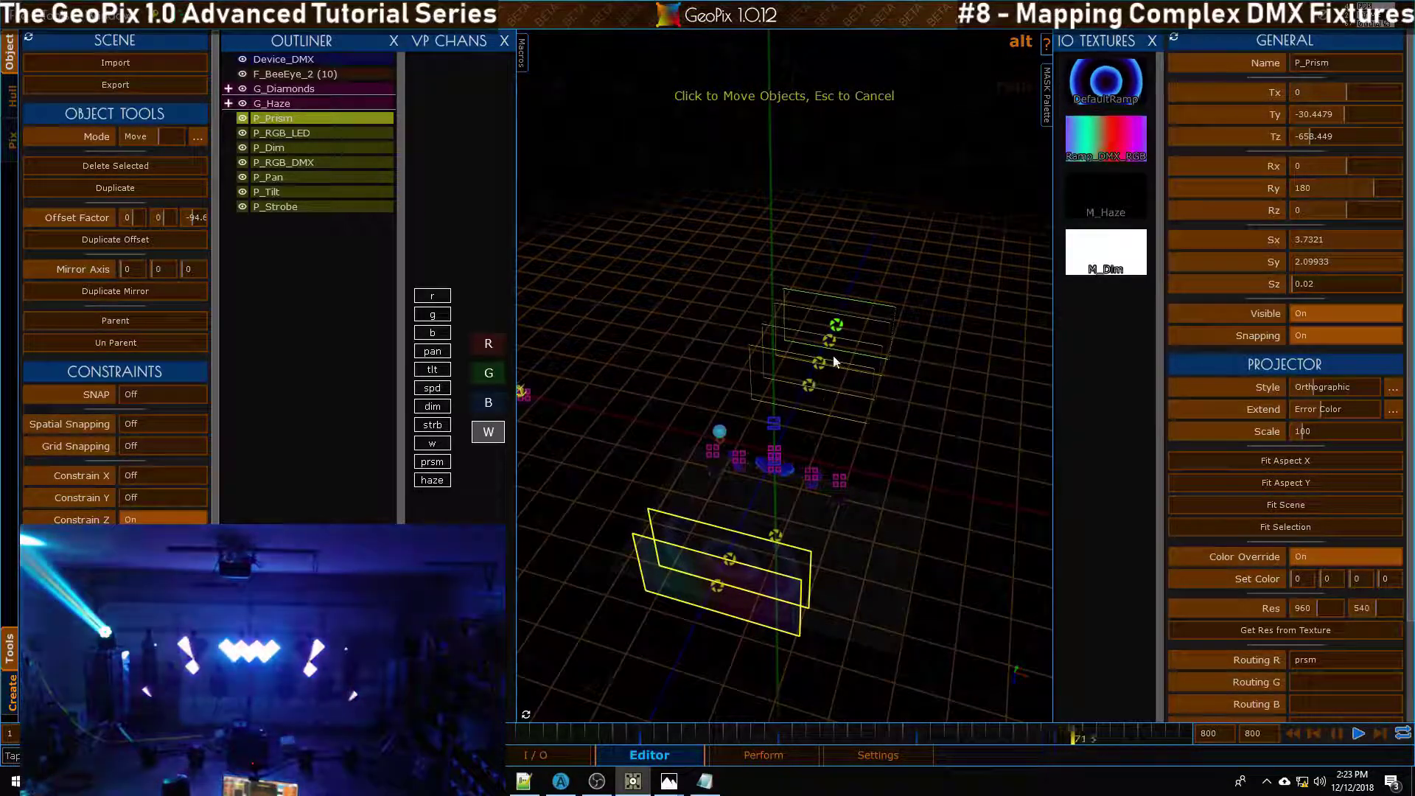
key("alt+Tab")
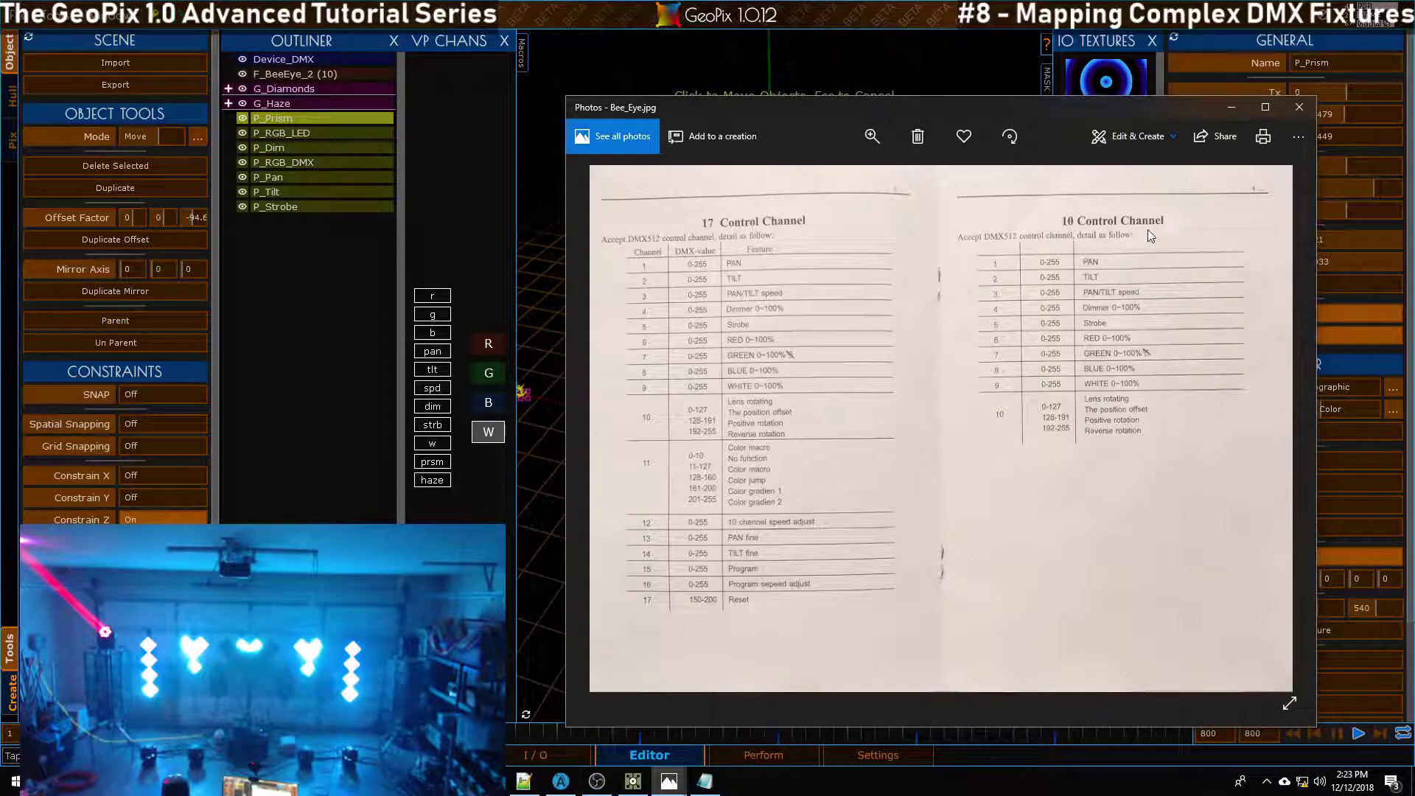
key("alt+Tab")
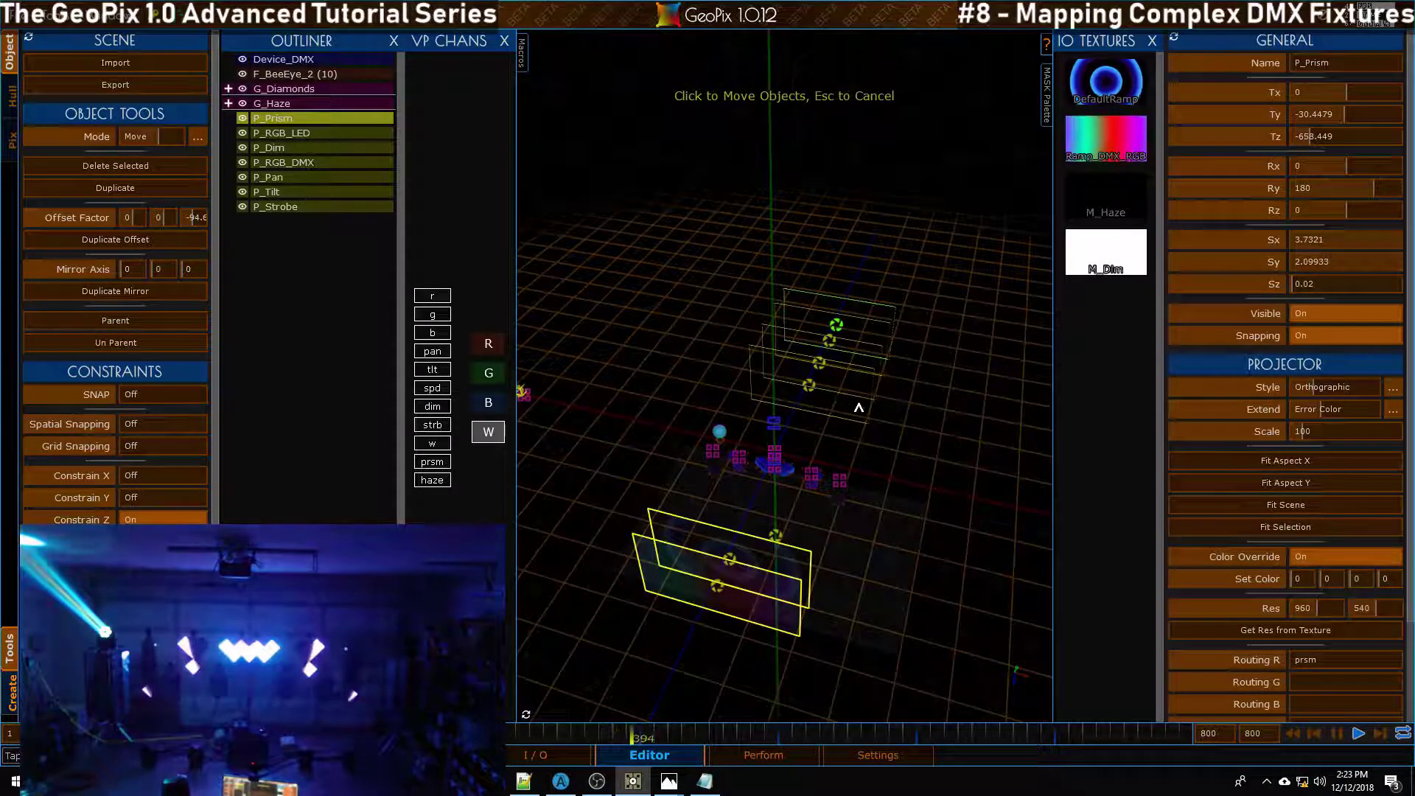
left_click_drag(770, 387, 643, 524, "alt")
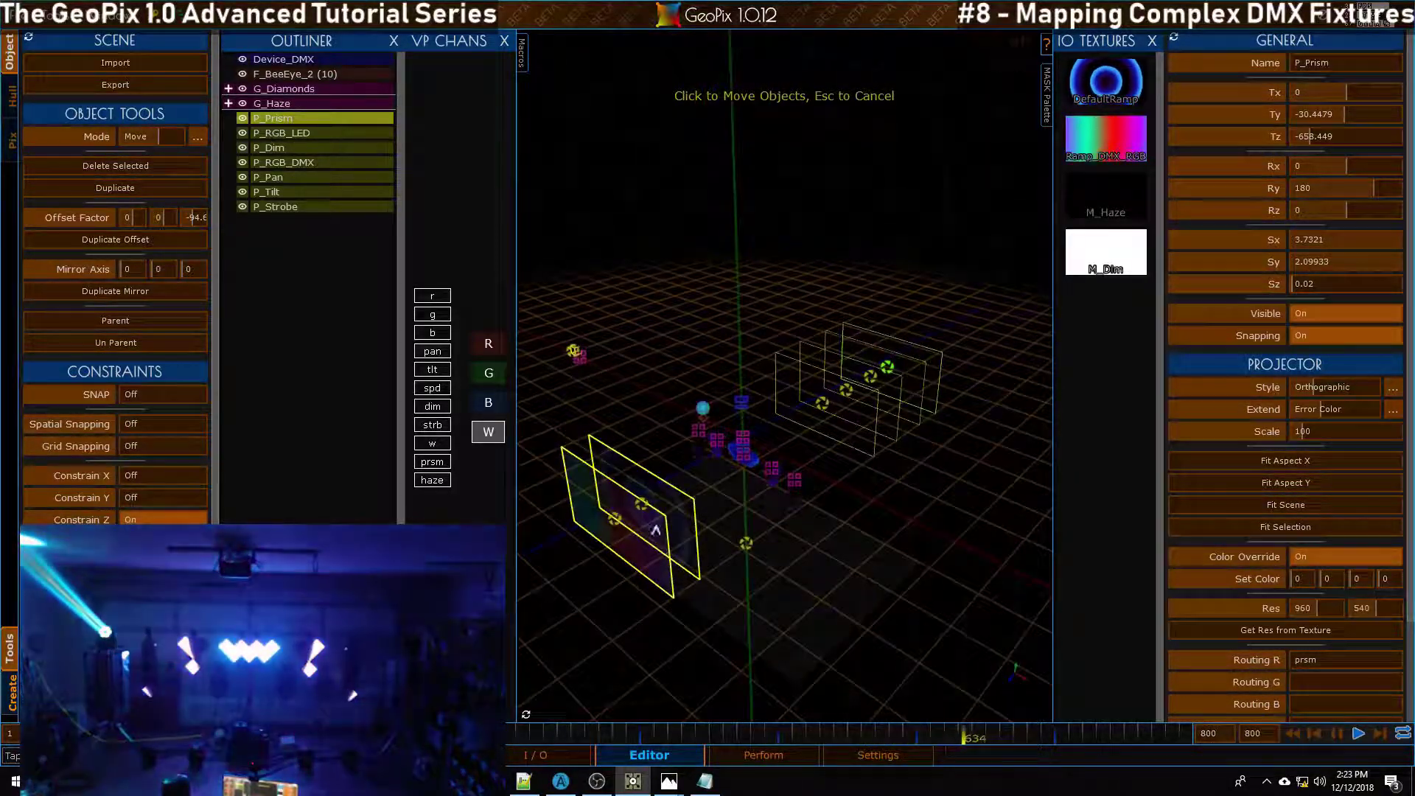
left_click_drag(634, 475, 645, 501, "alt")
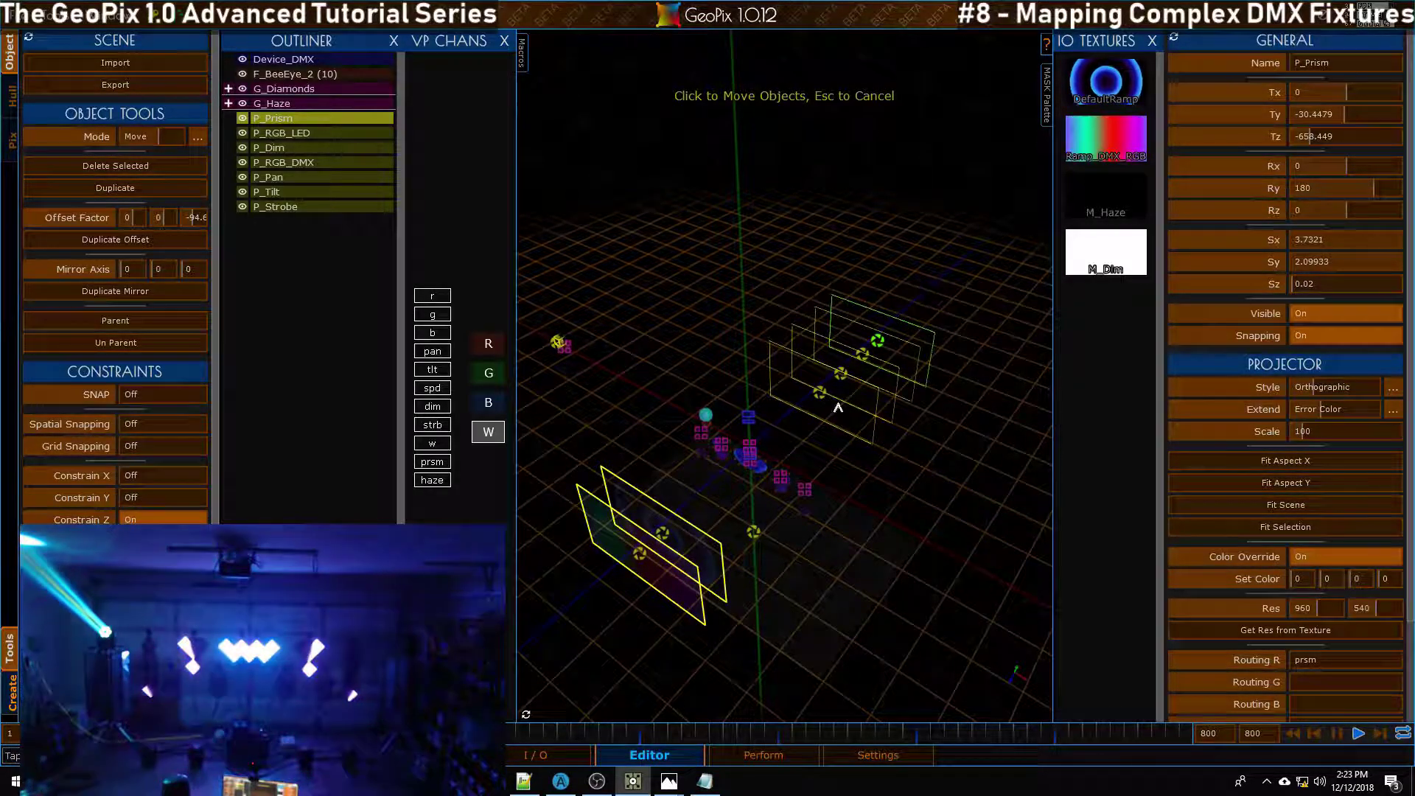
key("alt")
left_click_drag(864, 455, 727, 478, "alt")
Step: Switch to Select mode and select the P_Dim projector below the fixtures to inspect its placement and routing
key("q")
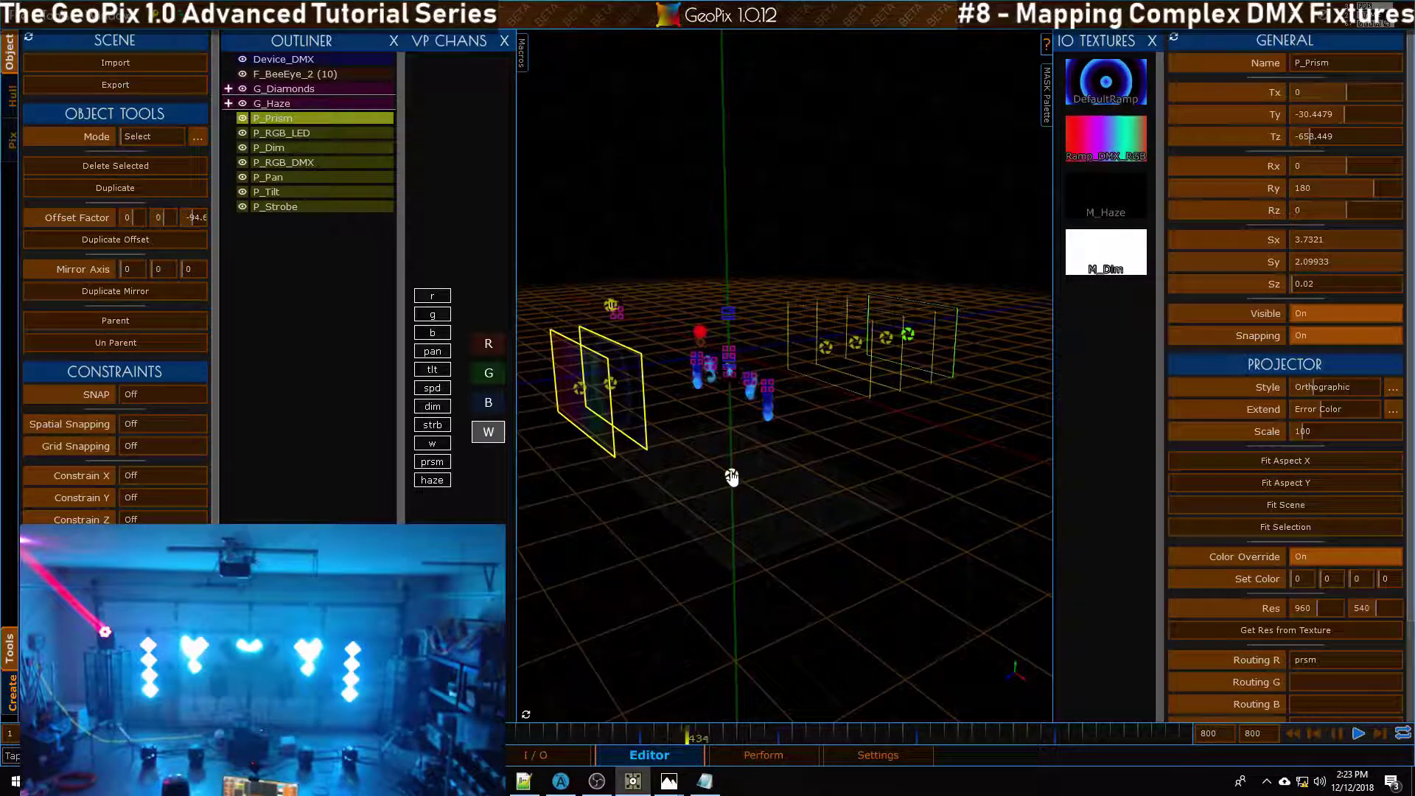
left_click(733, 476)
left_click_drag(621, 467, 679, 463, "alt")
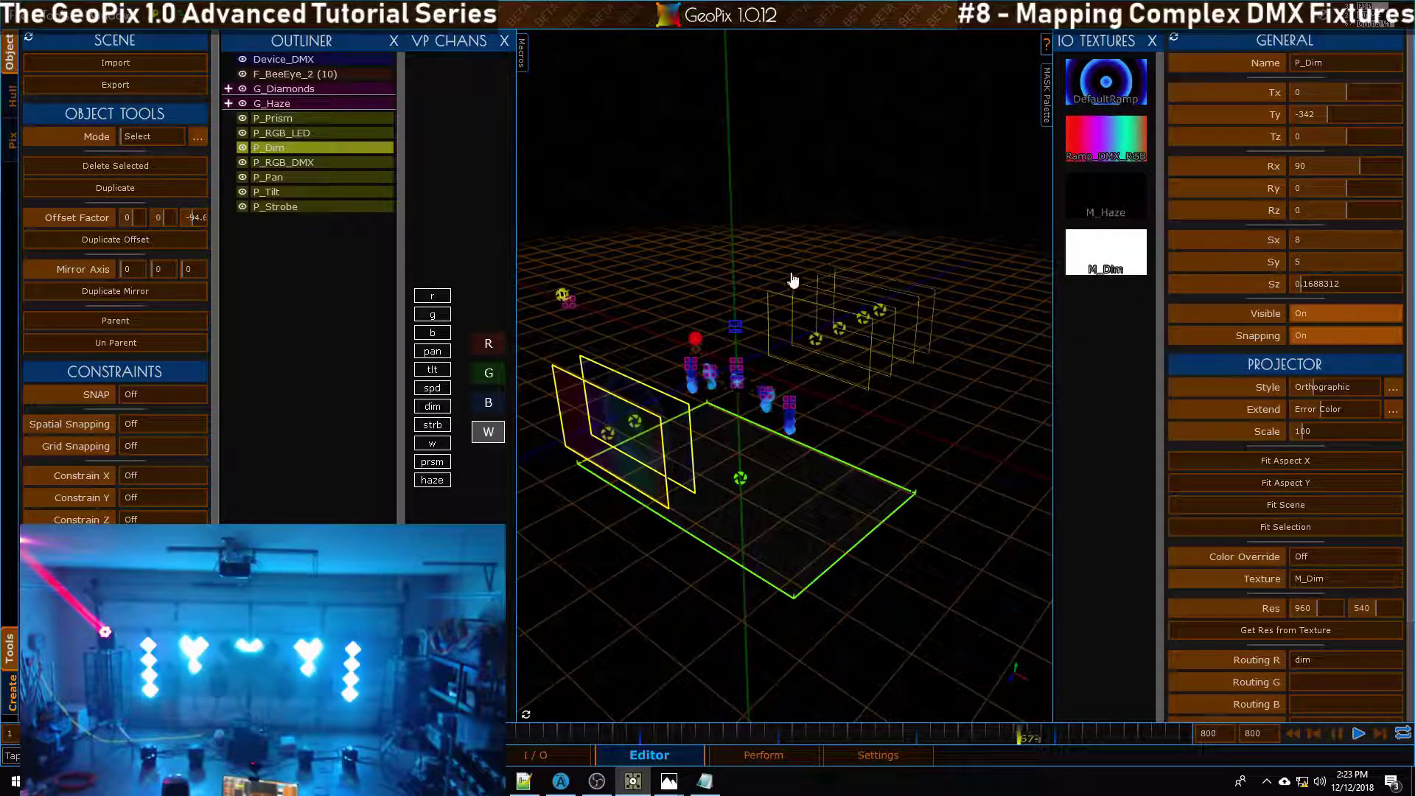
left_click_drag(774, 405, 782, 328, "alt")
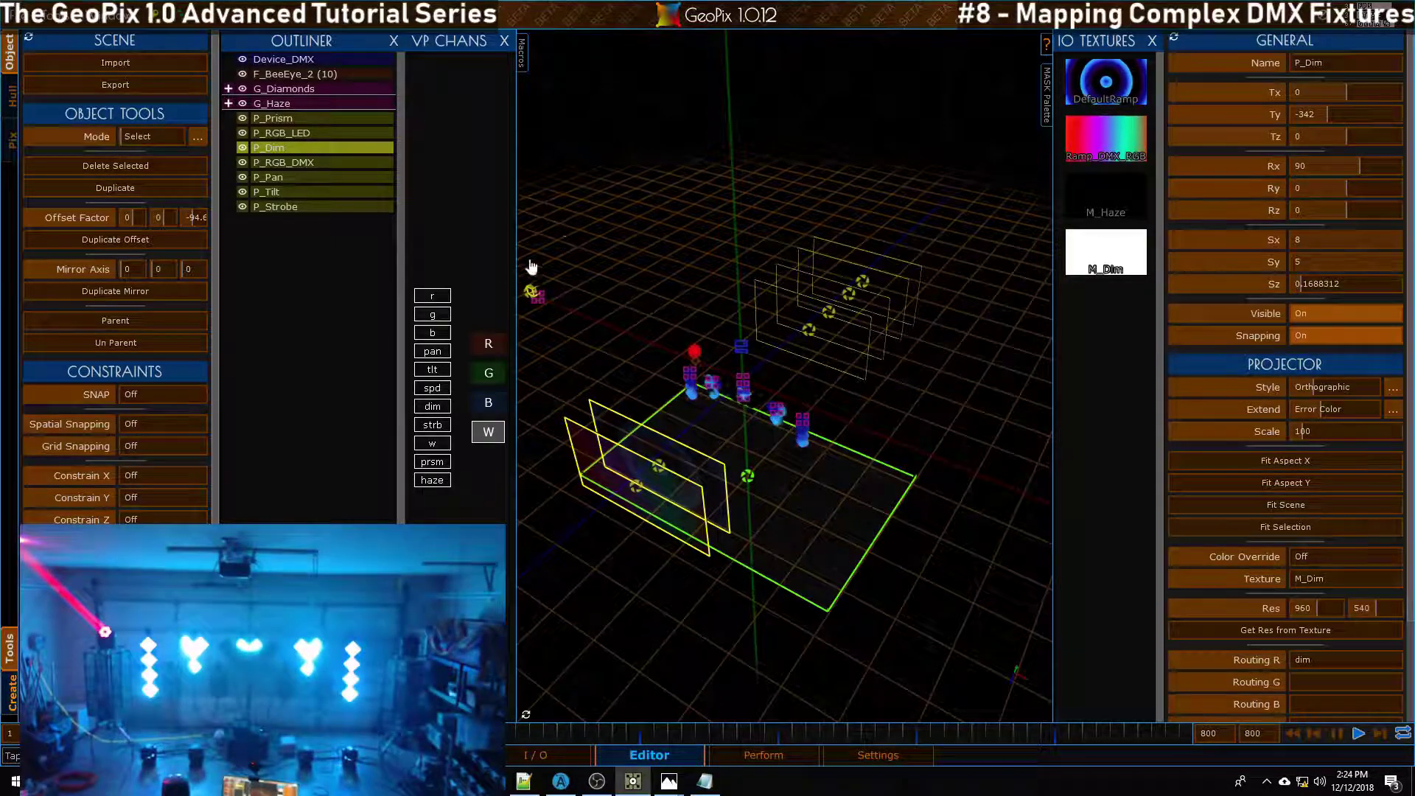
Step: Look at the DMX channel chart in the Zoom Led Mini.jpg photo and return to the GeoPix scene
key("alt+Tab")
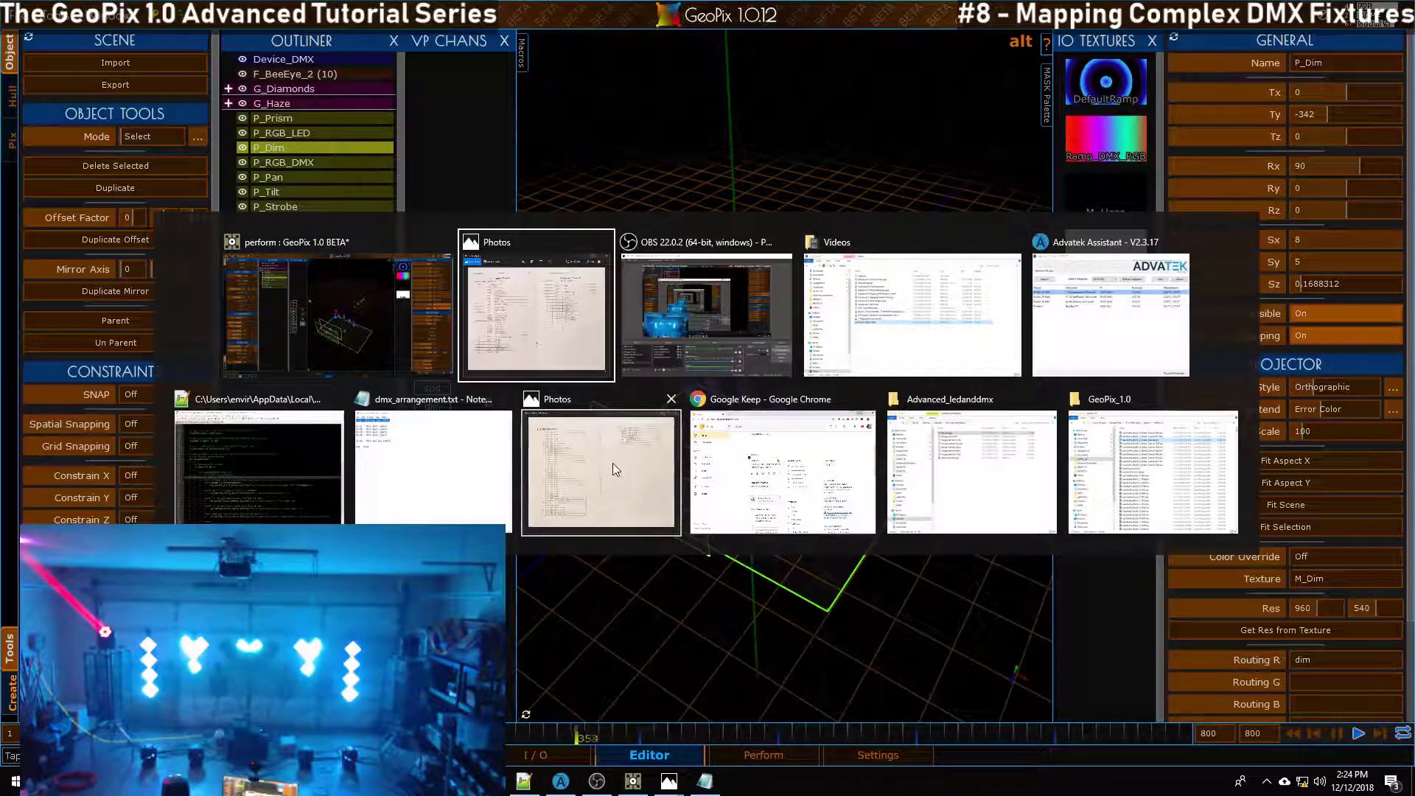
left_click(612, 464)
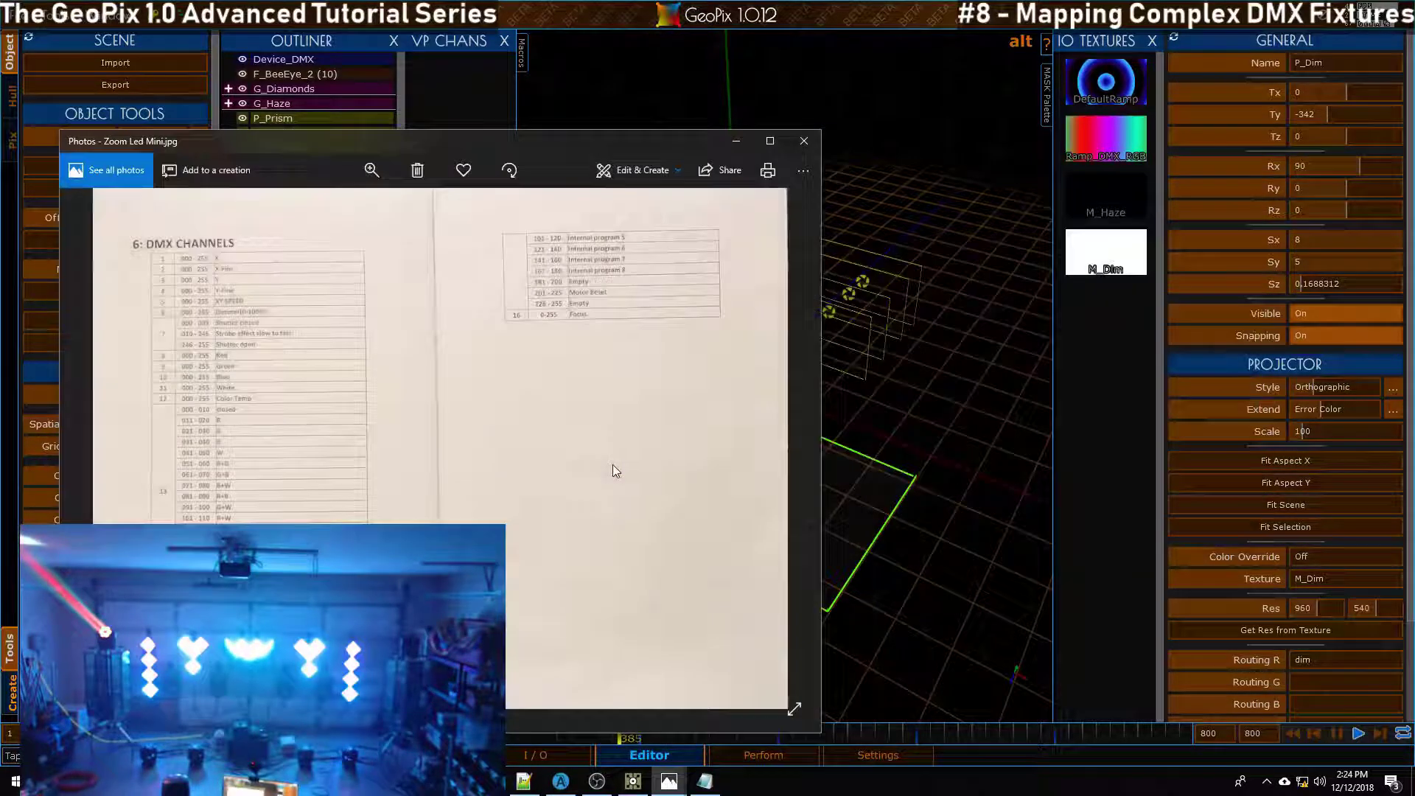
left_click(736, 141)
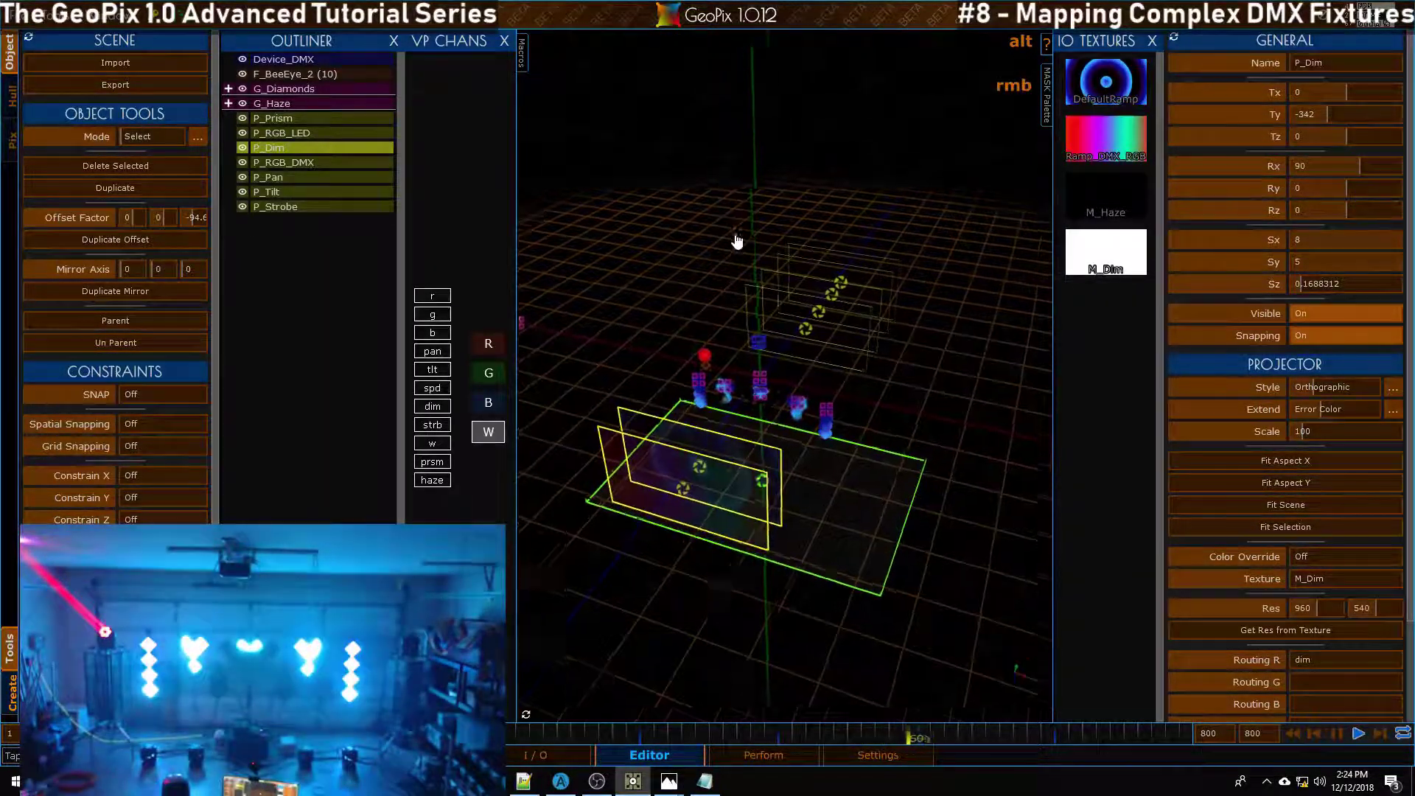